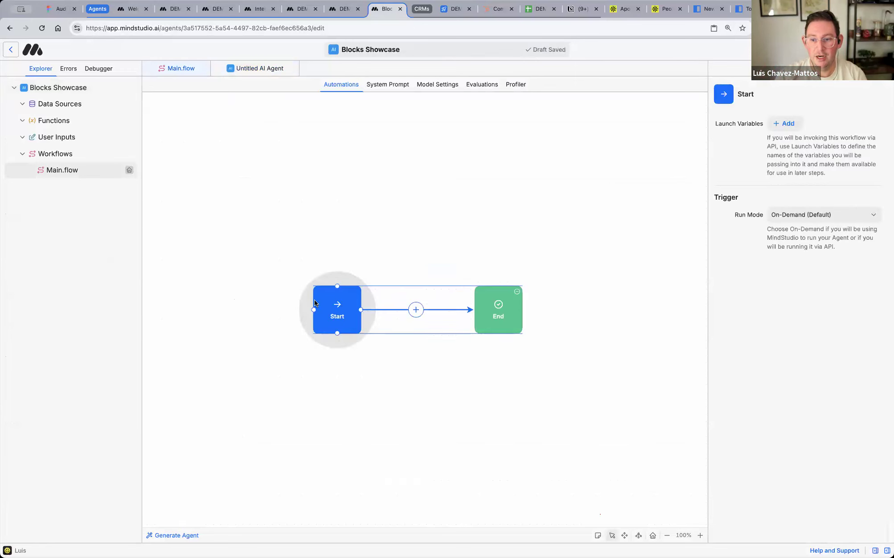
- Move the End block farther from Start and open the full block library for the connection between them, enlarged to 150%
left_click_drag(498, 315, 604, 315)
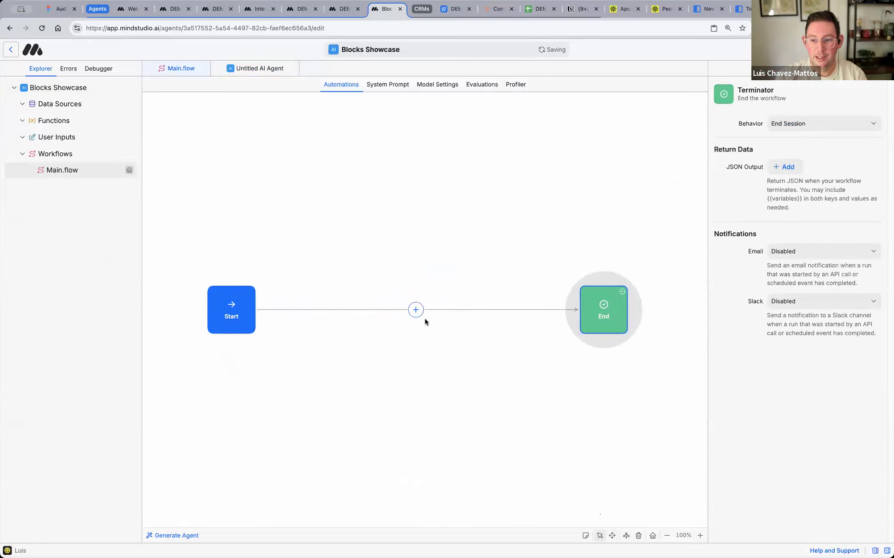
left_click(417, 310)
left_click(460, 431)
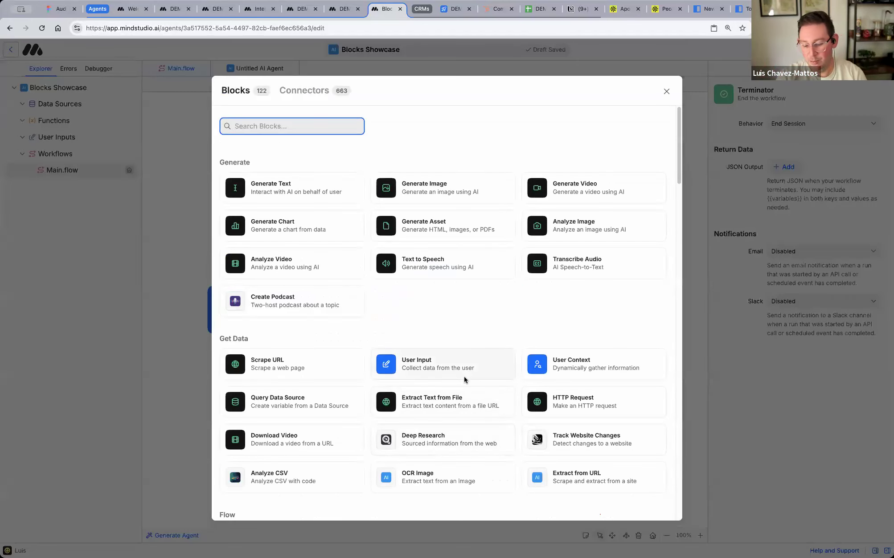
key("ctrl+plus")
key("ctrl+plus")
key("ctrl+plus")
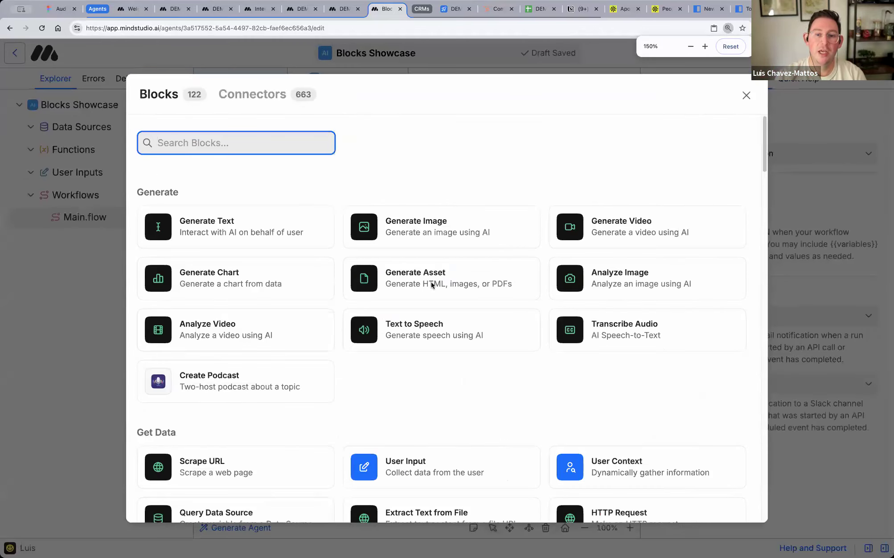
- Browse the block library down to the Social Media section and examine its YouTube, Instagram, LinkedIn and X blocks
scroll(395, 327, "down", 7)
scroll(395, 328, "down", 10)
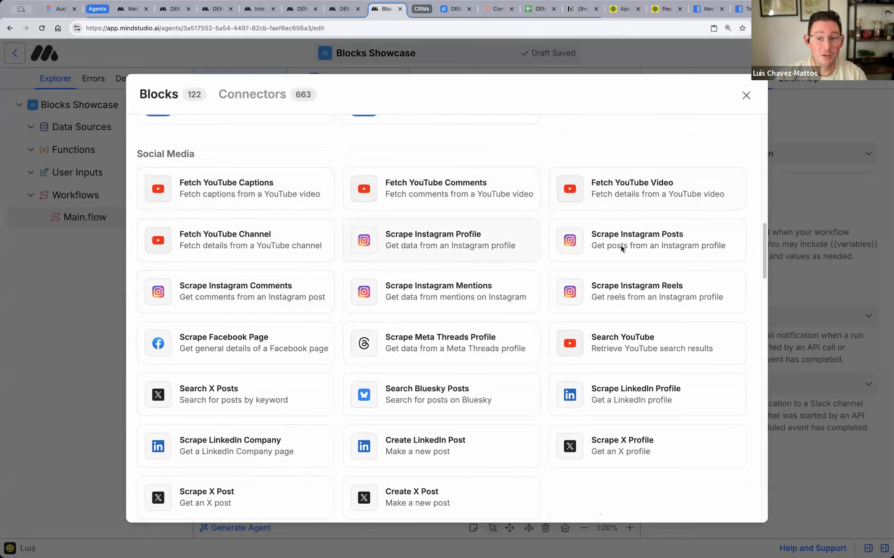
scroll(315, 319, "down", 2)
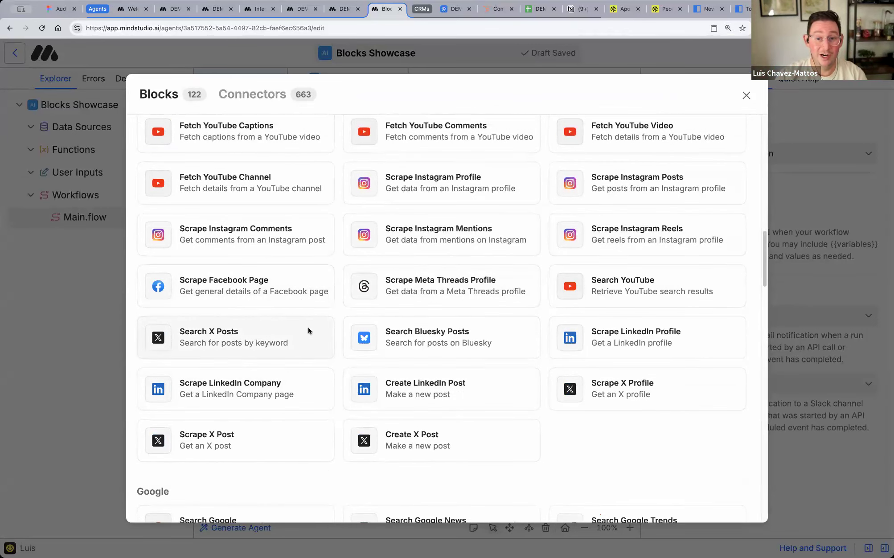
scroll(308, 328, "up", 1)
scroll(322, 362, "down", 2)
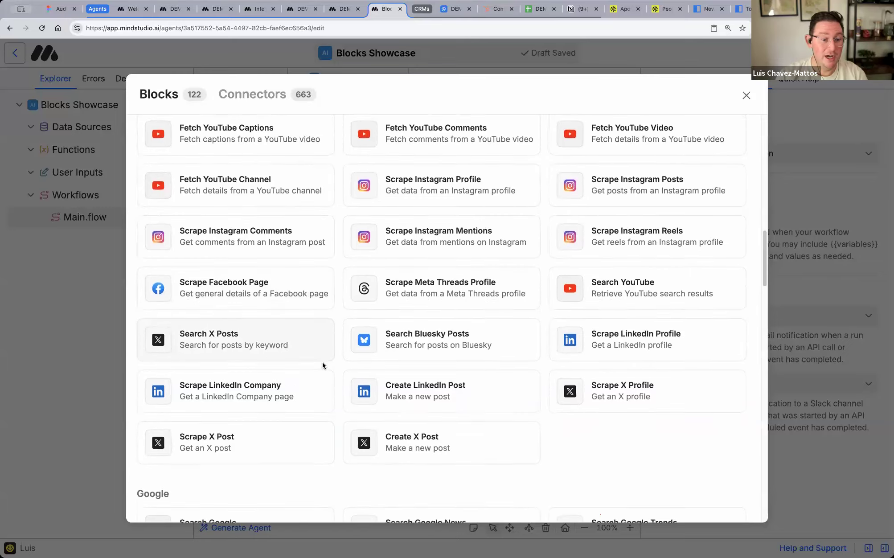
scroll(323, 361, "up", 4)
scroll(324, 363, "down", 3)
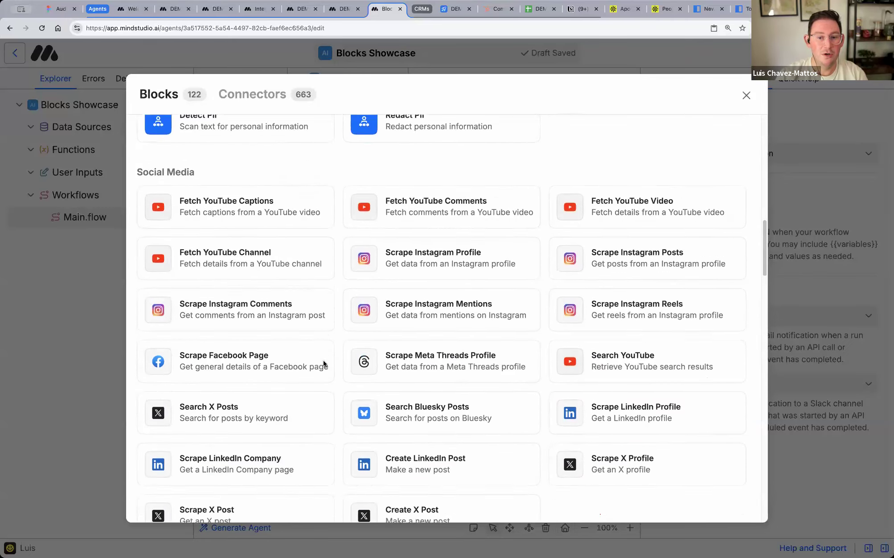
scroll(204, 384, "up", 1)
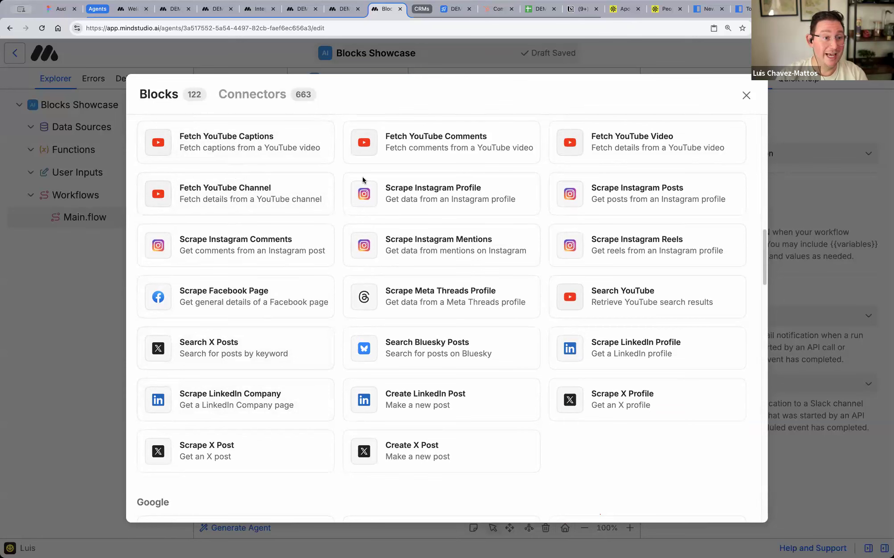
- Examine the Google, Email, SMS, and Slack, Transform Text, Coda, Airtable, HubSpot and Run External Automation sections of the block library
scroll(344, 322, "down", 6)
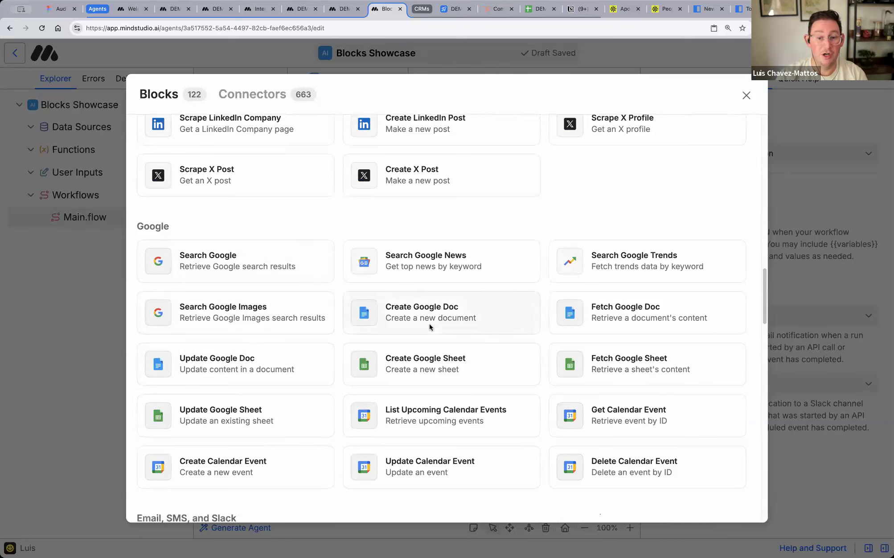
scroll(455, 339, "down", 1)
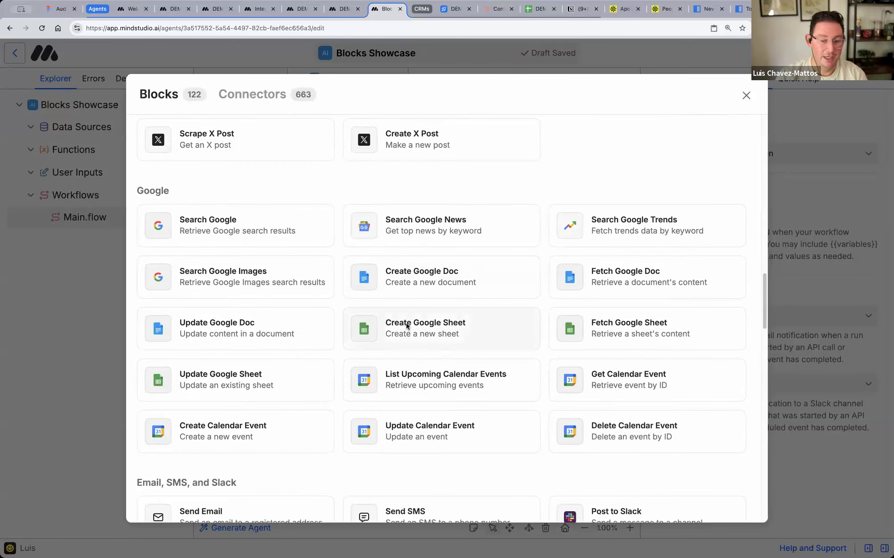
scroll(407, 327, "down", 3)
scroll(394, 400, "down", 1)
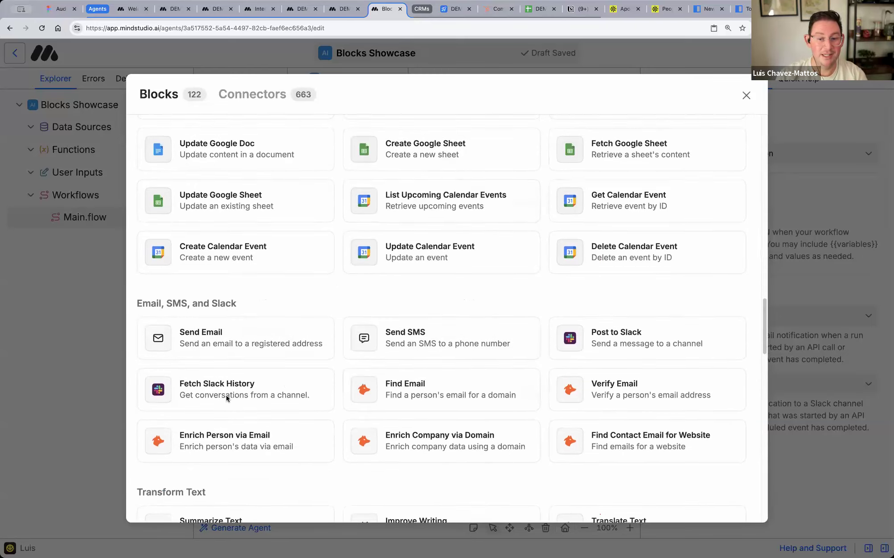
scroll(393, 280, "down", 2)
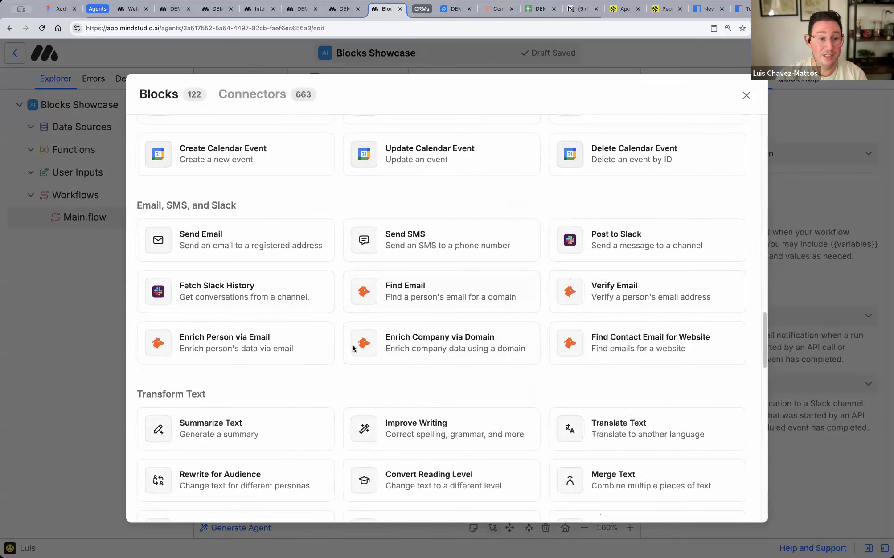
scroll(521, 299, "down", 10)
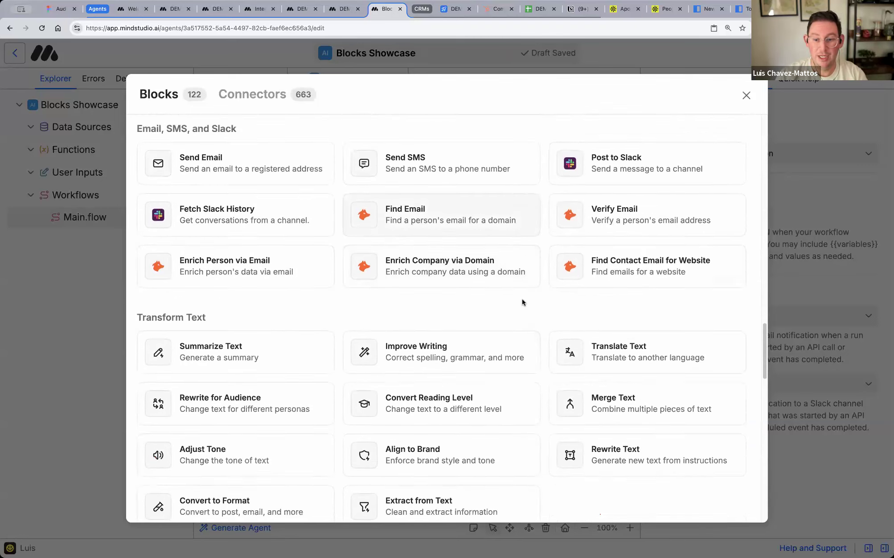
scroll(516, 303, "down", 6)
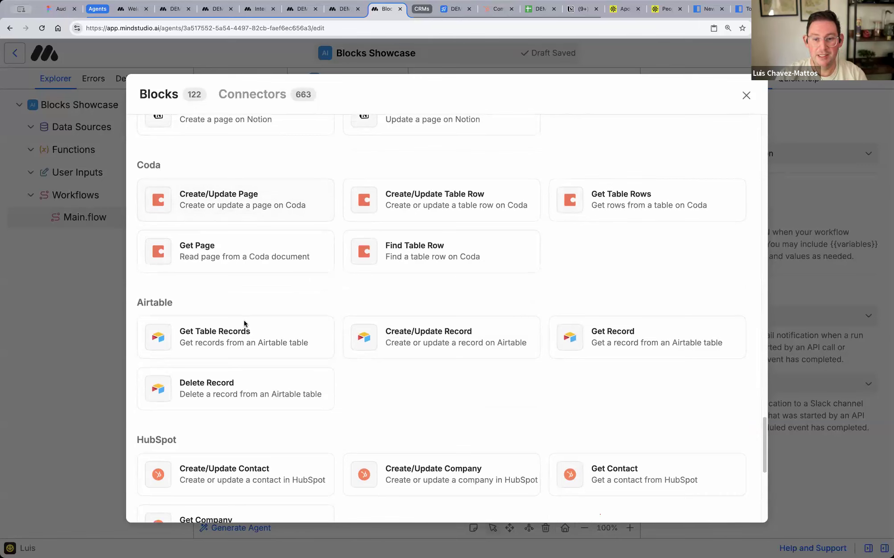
scroll(367, 321, "down", 2)
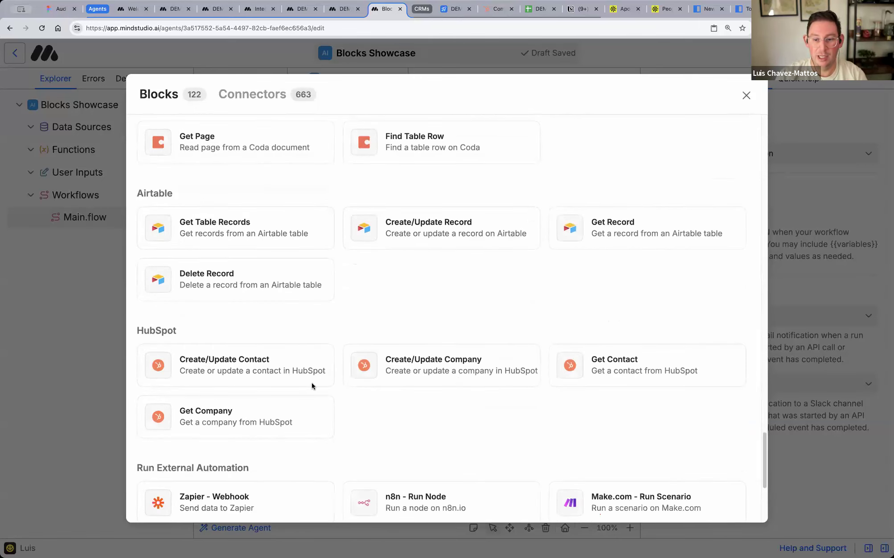
scroll(339, 357, "down", 3)
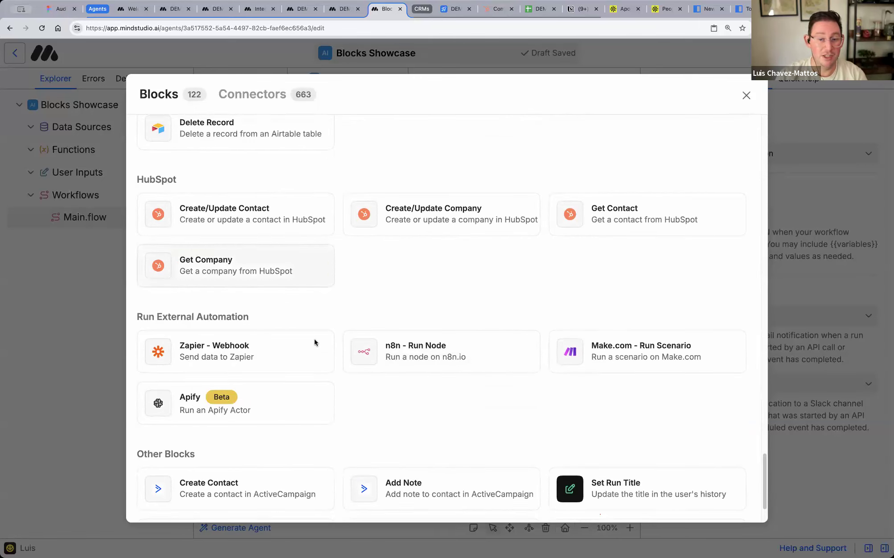
scroll(313, 341, "up", 15)
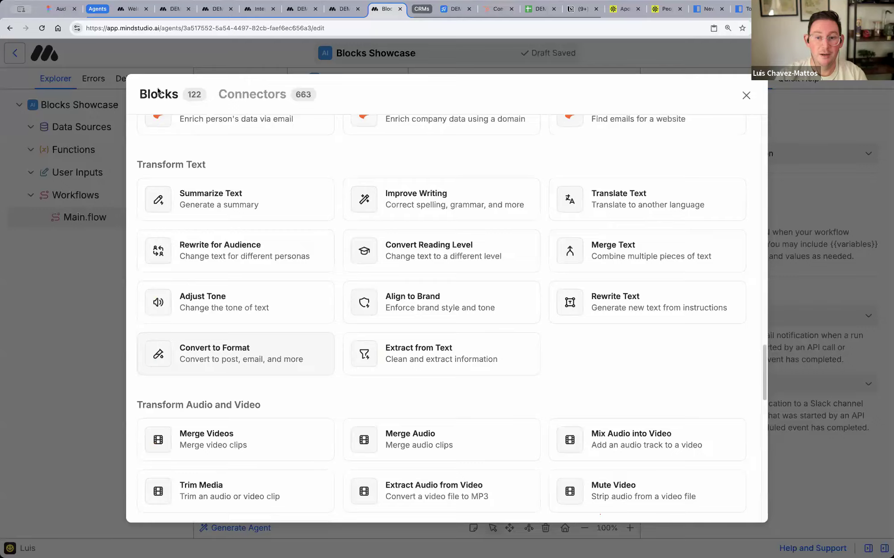
- Review the Integrations and Connectors slides in the Figma deck alongside the Connectors list in MindStudio's block library
left_click(61, 9)
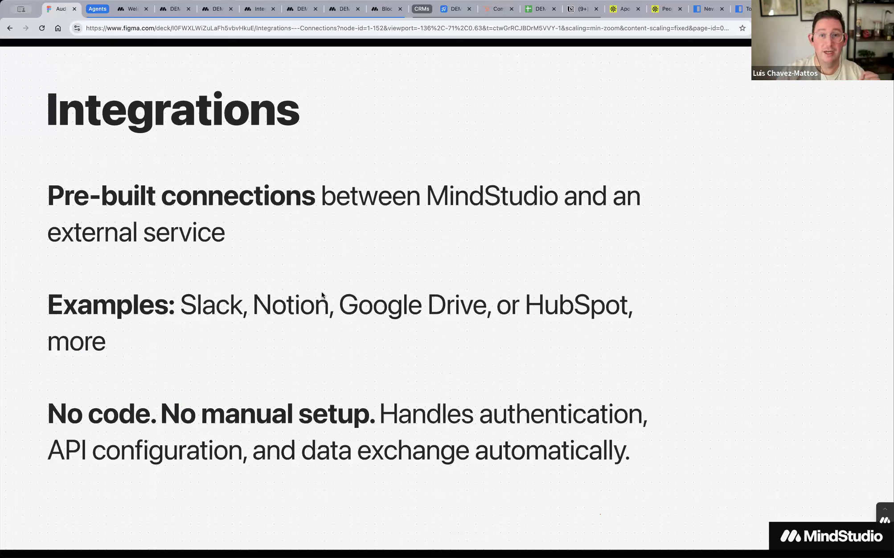
left_click(133, 9)
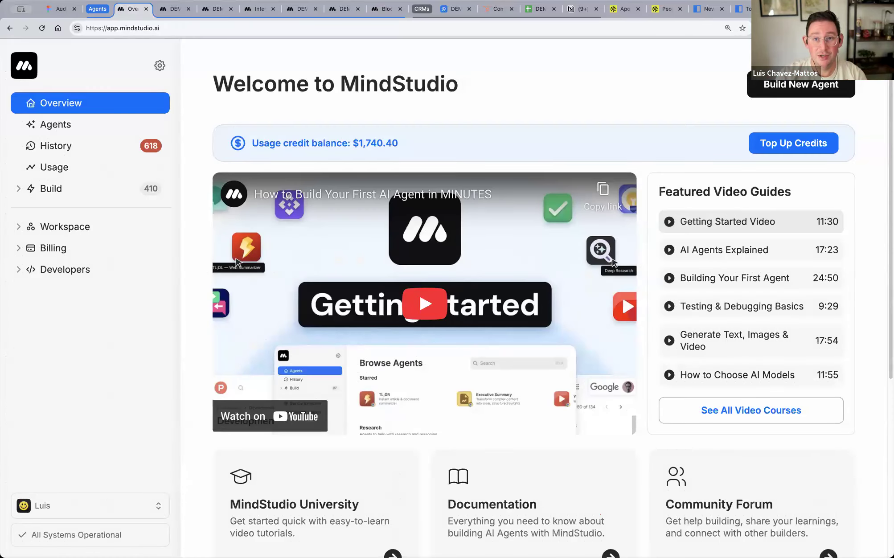
left_click(386, 9)
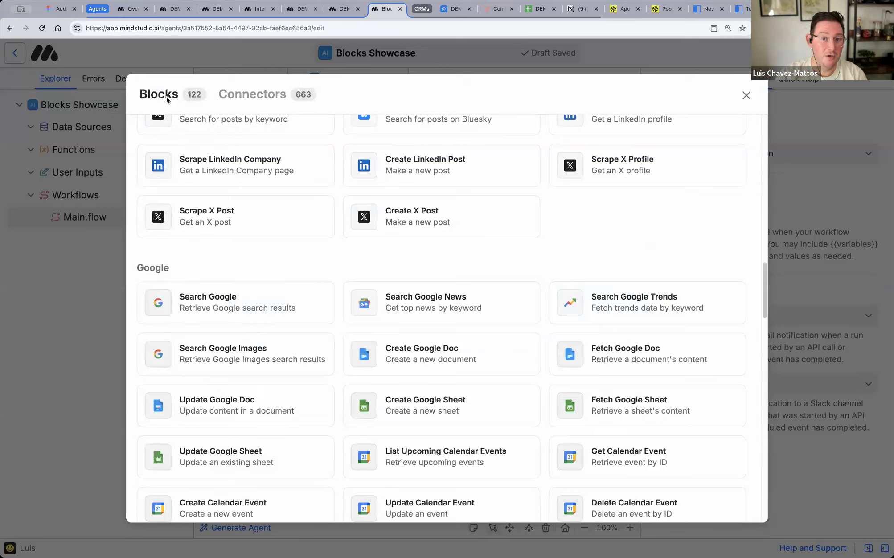
left_click(263, 95)
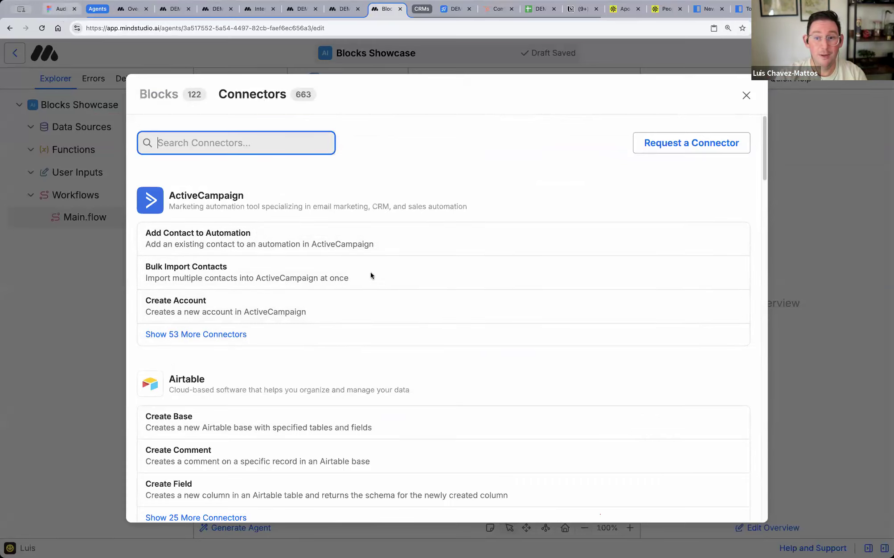
key("super+1")
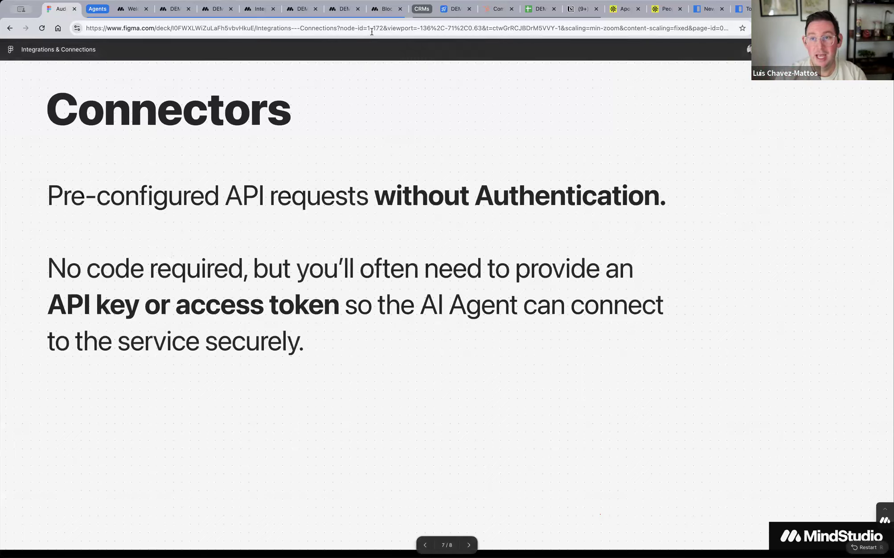
- Switch back to the Blocks Showcase agent in MindStudio and add a Post to Slack block between Start and End
left_click(382, 9)
scroll(445, 320, "down", 1)
scroll(392, 262, "up", 1)
left_click(156, 96)
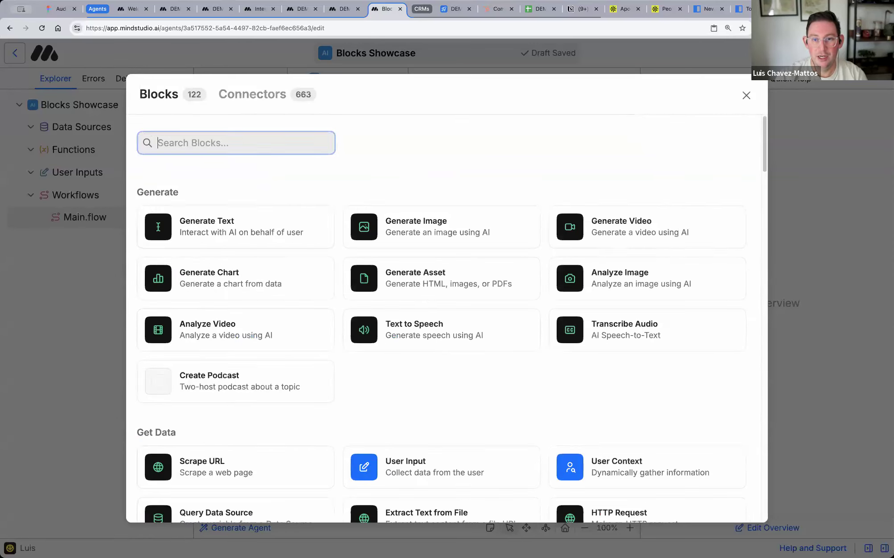
scroll(439, 307, "down", 10)
scroll(439, 313, "down", 12)
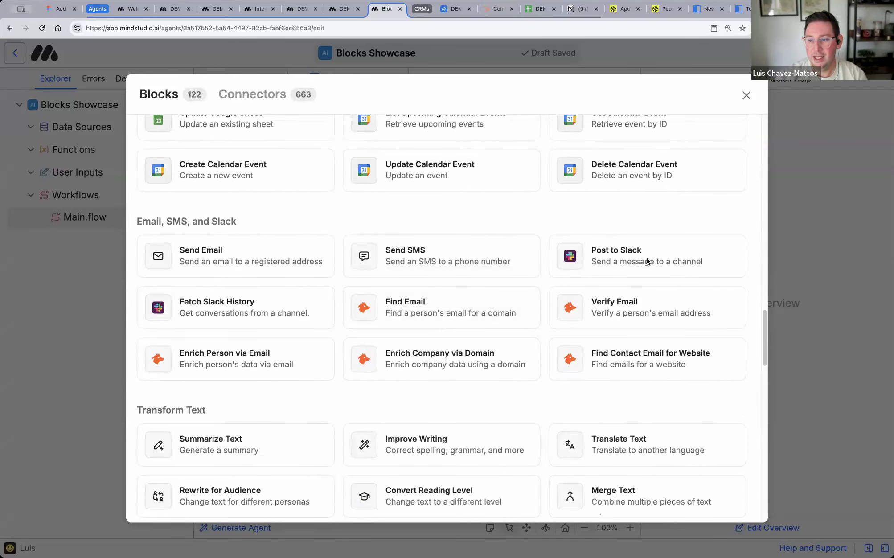
left_click(647, 256)
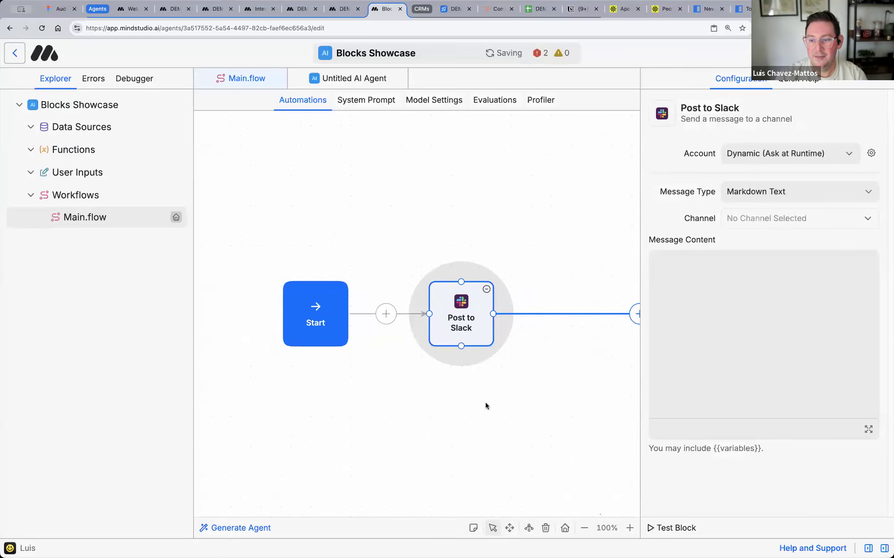
- Add Apollo's Organization Search connector between the Post to Slack and End blocks
left_click(242, 314)
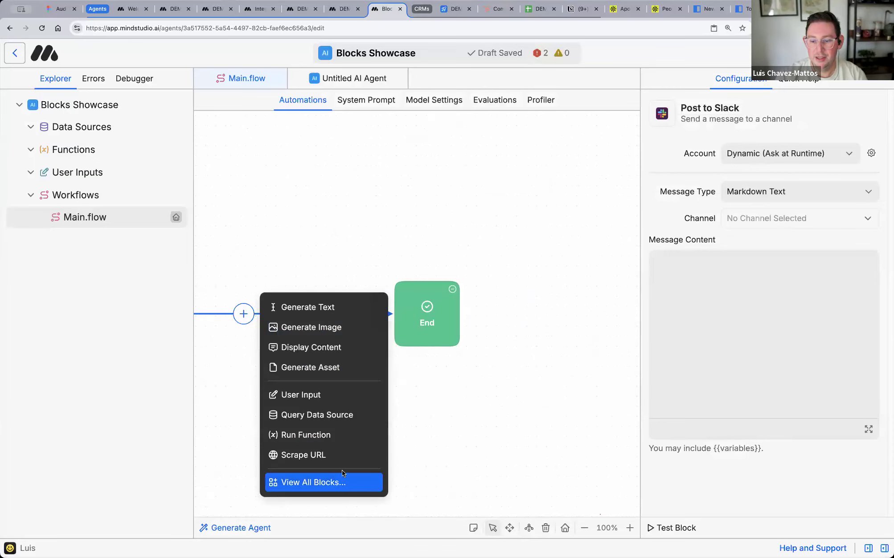
left_click(329, 481)
left_click(239, 99)
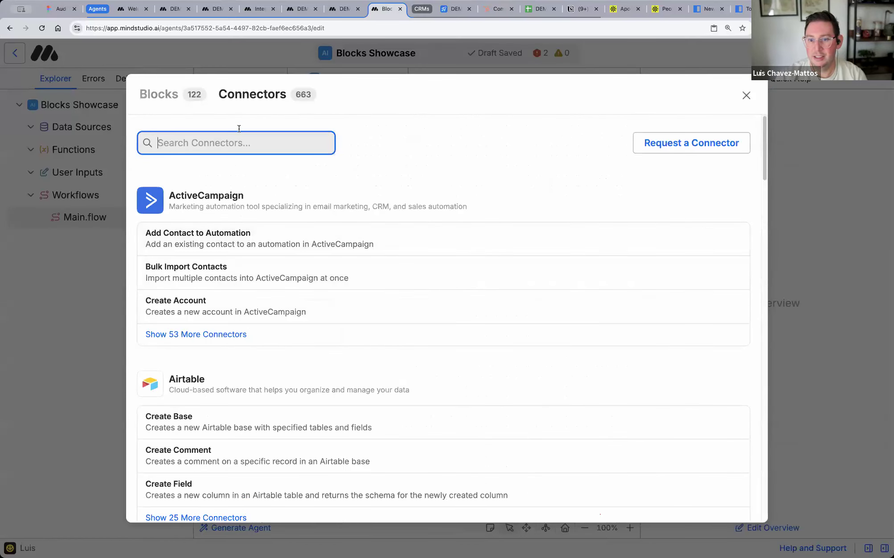
scroll(258, 354, "down", 10)
scroll(259, 356, "up", 3)
scroll(260, 356, "down", 5)
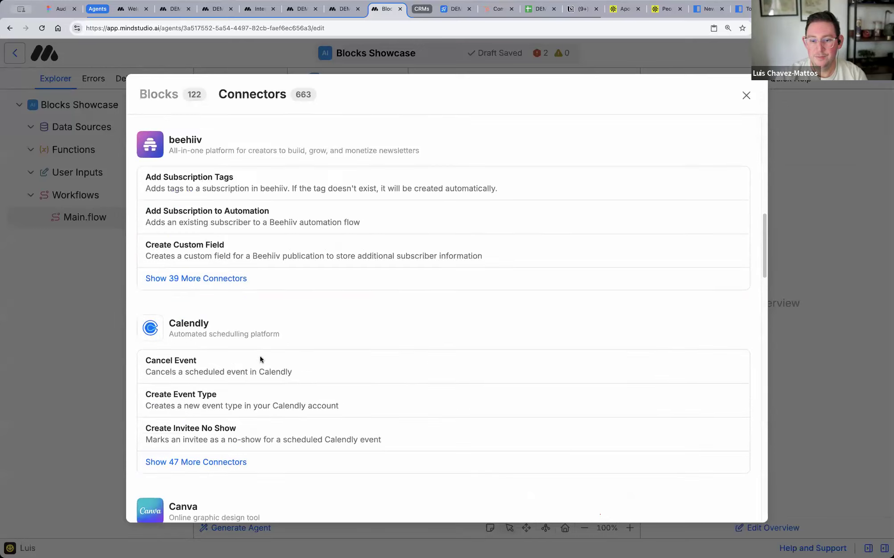
scroll(260, 355, "up", 4)
scroll(260, 355, "up", 3)
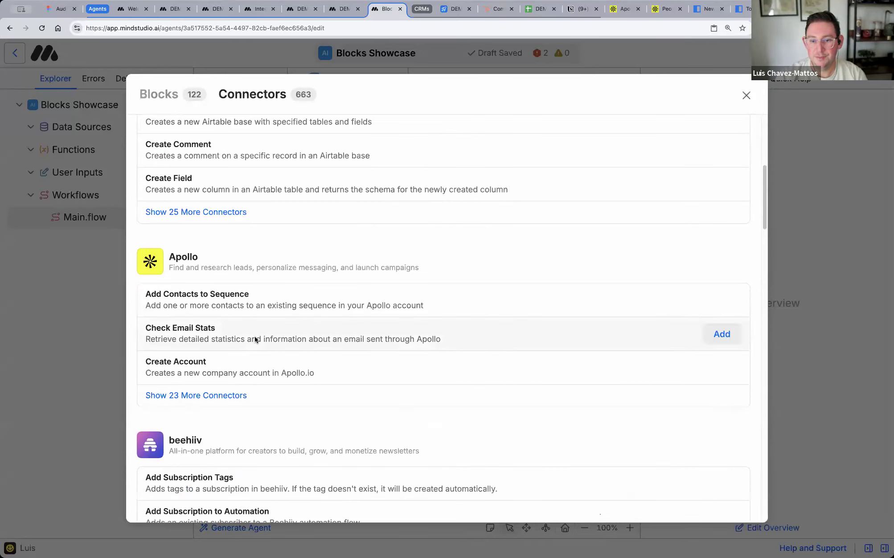
left_click(204, 395)
scroll(250, 374, "down", 6)
scroll(254, 379, "down", 4)
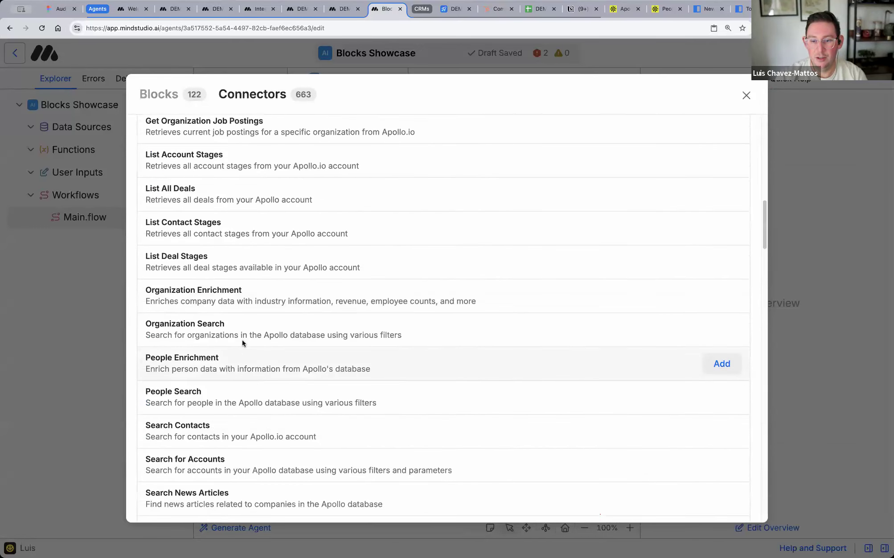
left_click(243, 339)
scroll(477, 346, "left", 10)
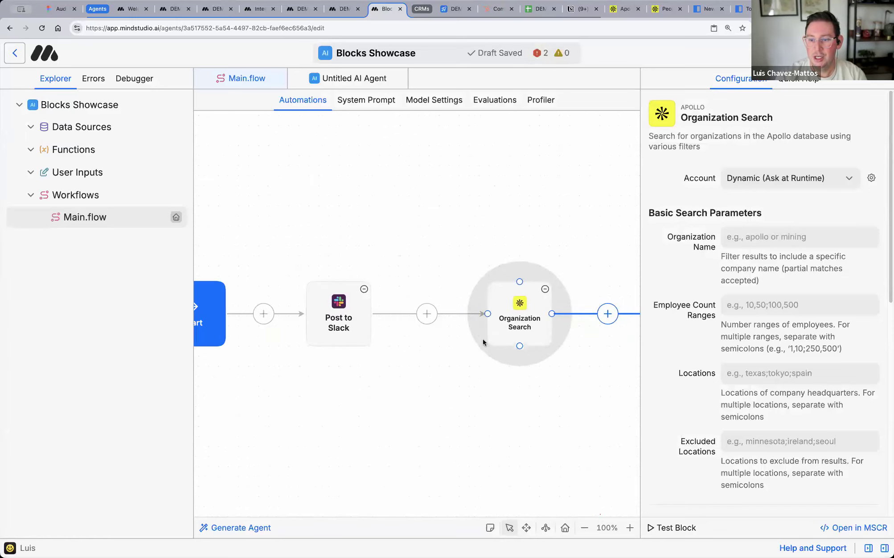
- Compare the Post to Slack and Organization Search configurations, and open the workspace integrations page from the Slack block's account settings
left_click(391, 314)
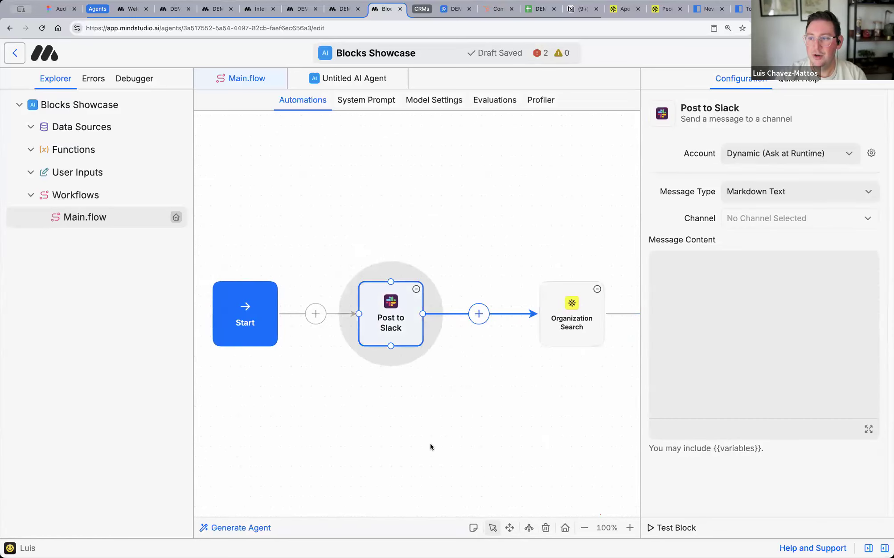
left_click(545, 315)
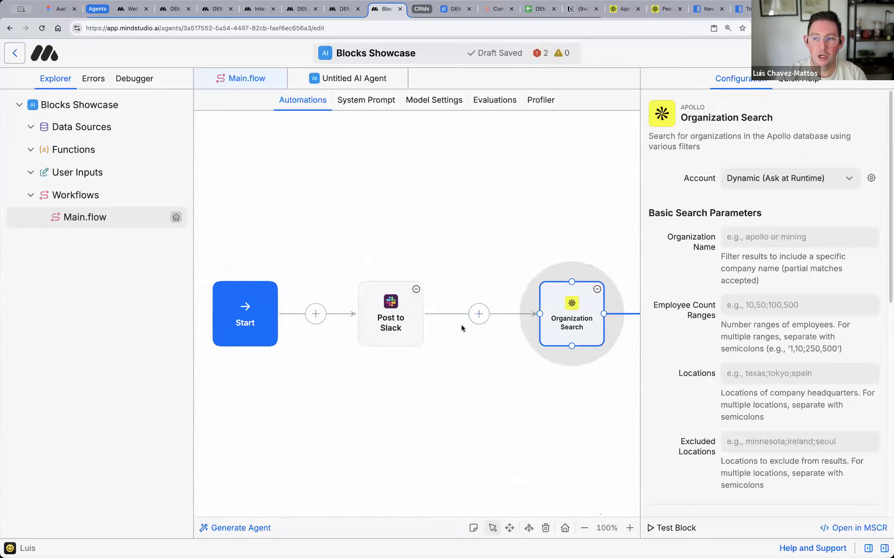
left_click(392, 311)
left_click(871, 153)
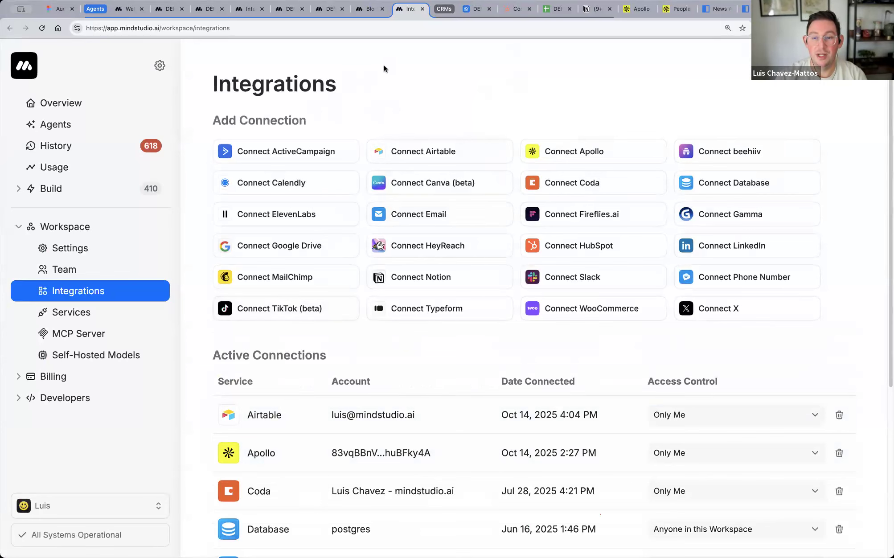
- Return to the Blocks Showcase workflow, view the new-account connection page for the Post to Slack block, and close it
left_click(366, 10)
left_click(787, 155)
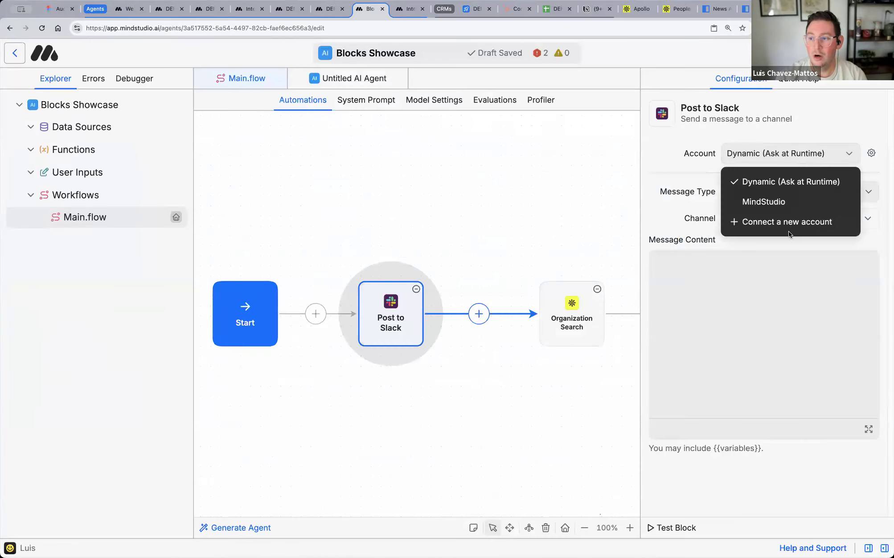
left_click(785, 222)
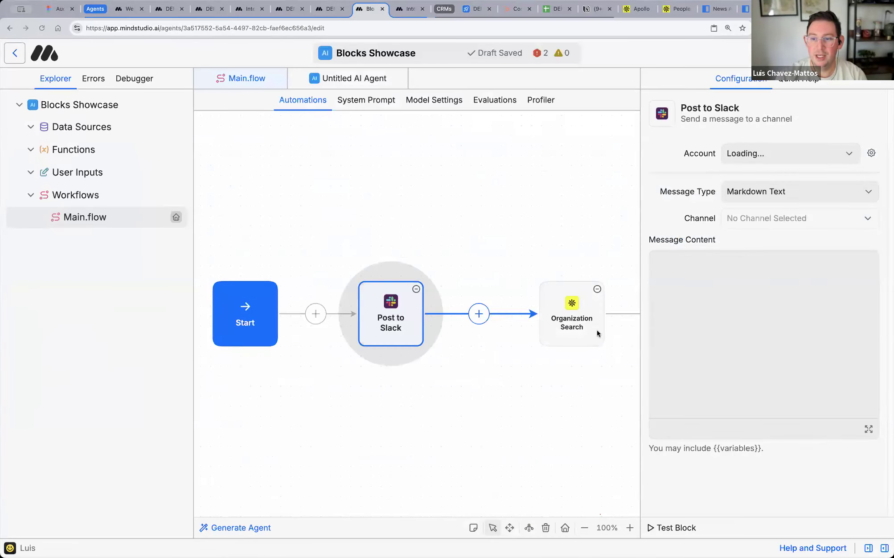
key("super+w")
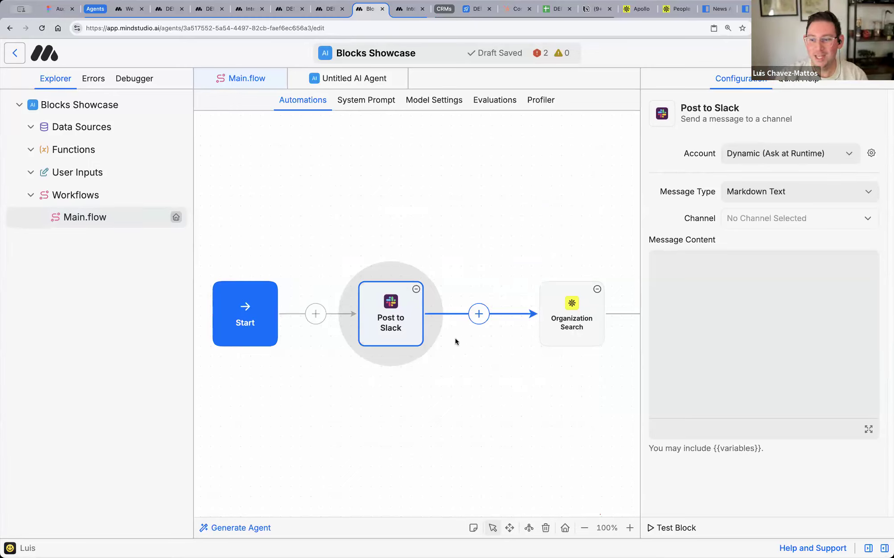
- Start connecting a new Apollo account from the Organization Search block's configuration
scroll(462, 342, "right", 2)
left_click(472, 321)
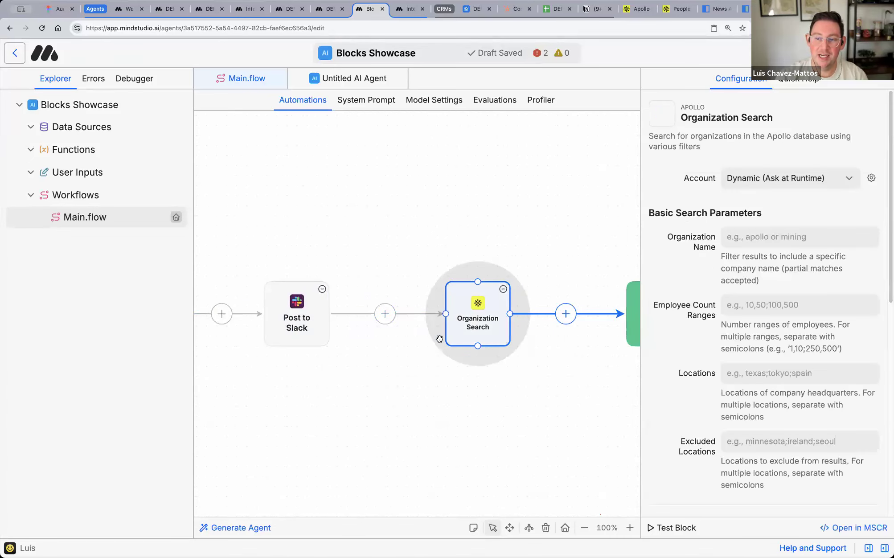
left_click(840, 181)
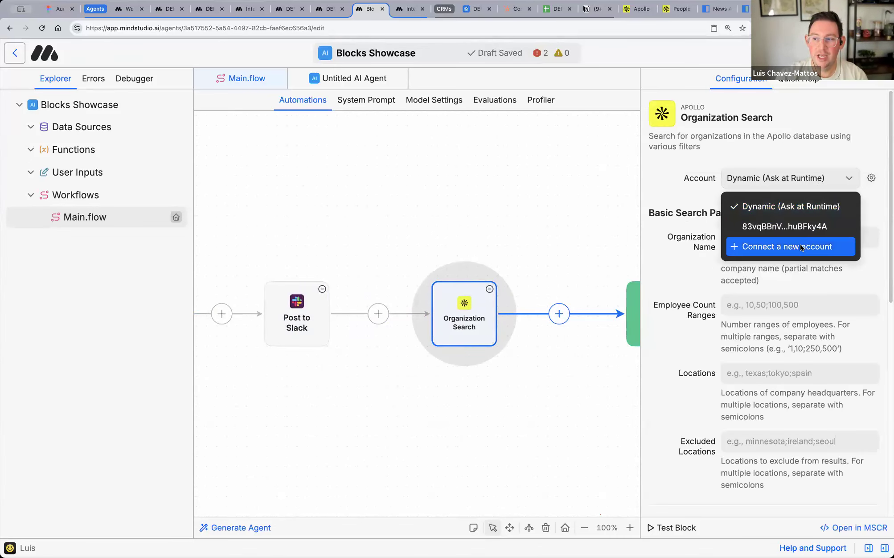
left_click(801, 245)
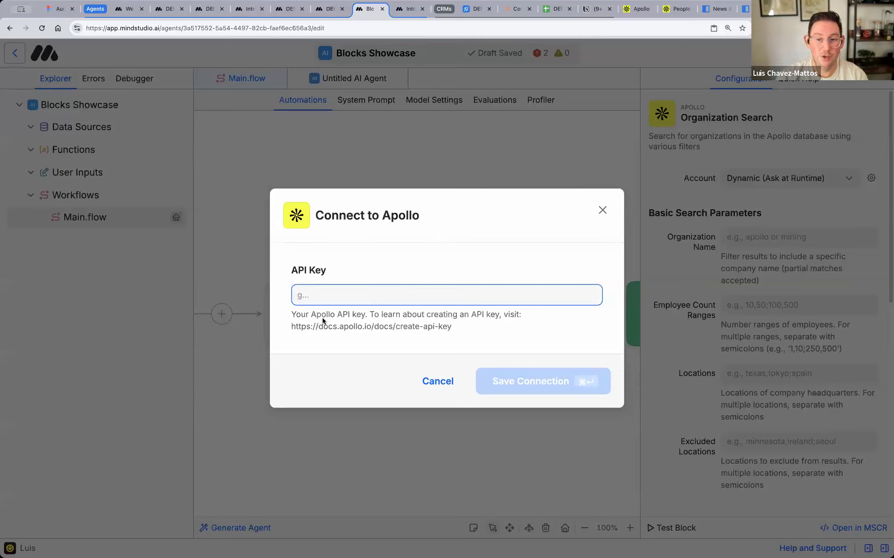
- Copy the create-api-key documentation link from the Connect to Apollo dialog and open it in a new browser tab
left_click_drag(292, 326, 439, 326)
triple_click(301, 328)
left_click(445, 326)
left_click_drag(452, 327, 297, 328)
key("super+c")
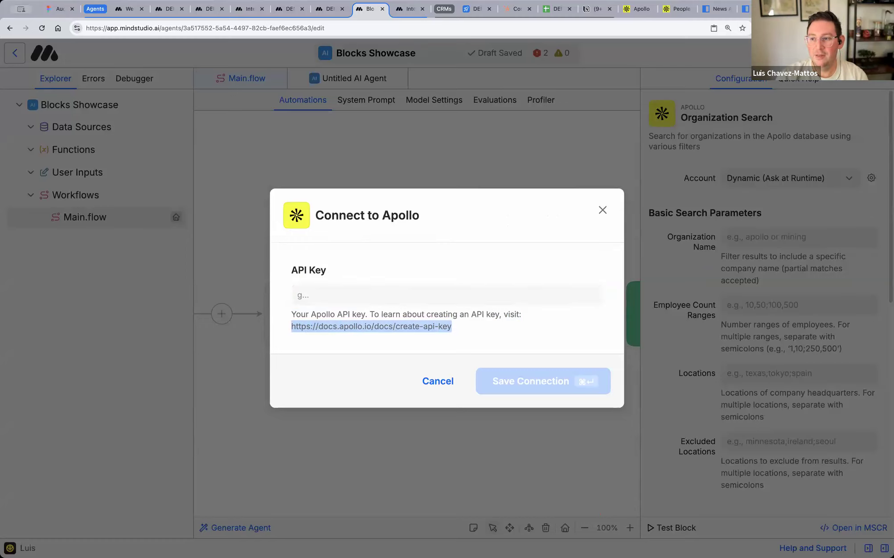
key("super+t")
key("super+v")
key("Return")
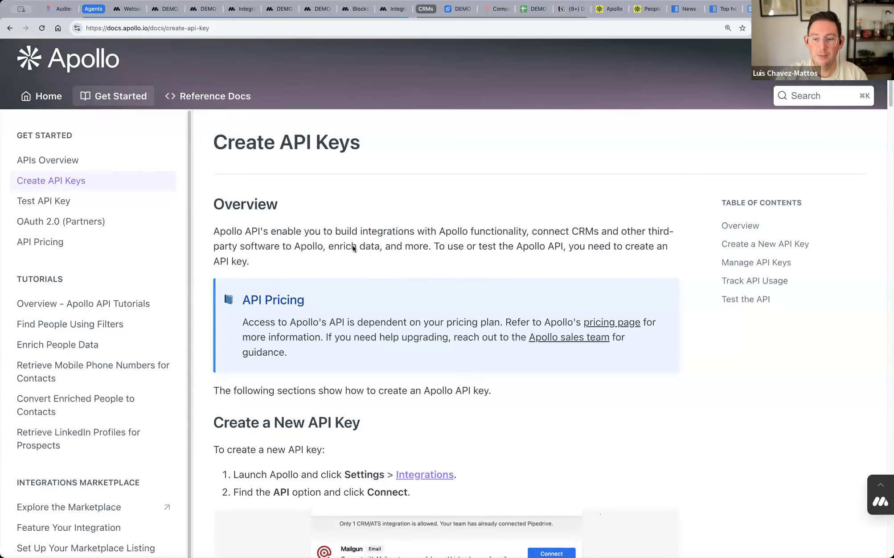
- Read the Create a New API Key instructions in Apollo's documentation
scroll(352, 249, "down", 3)
scroll(446, 249, "up", 3)
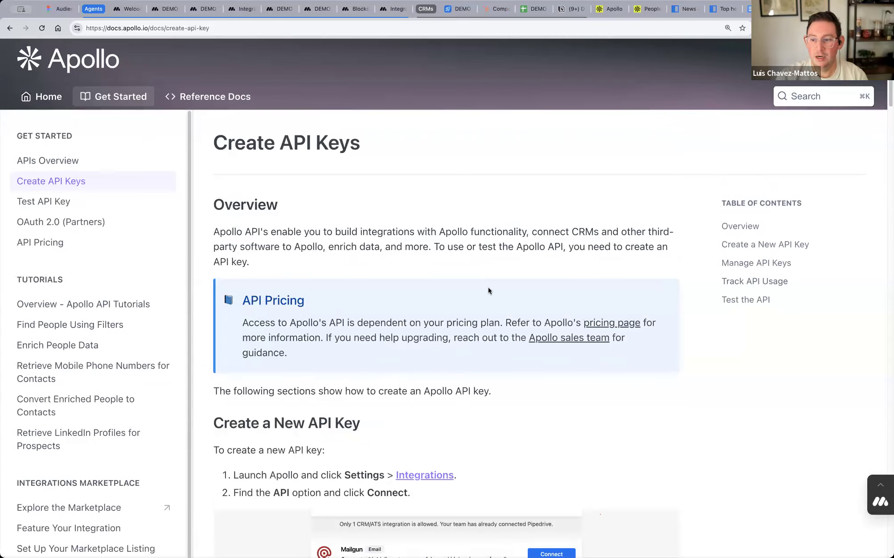
scroll(318, 317, "down", 3)
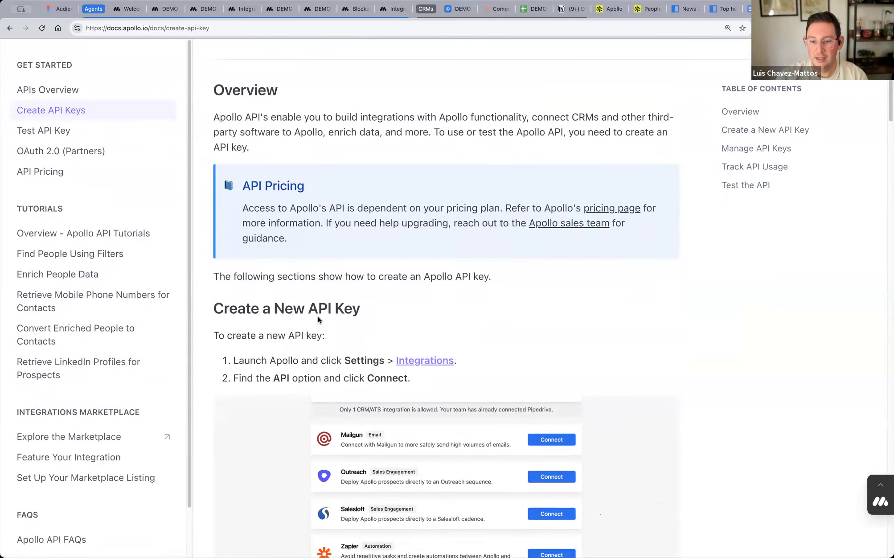
scroll(318, 320, "down", 2)
scroll(336, 301, "down", 1)
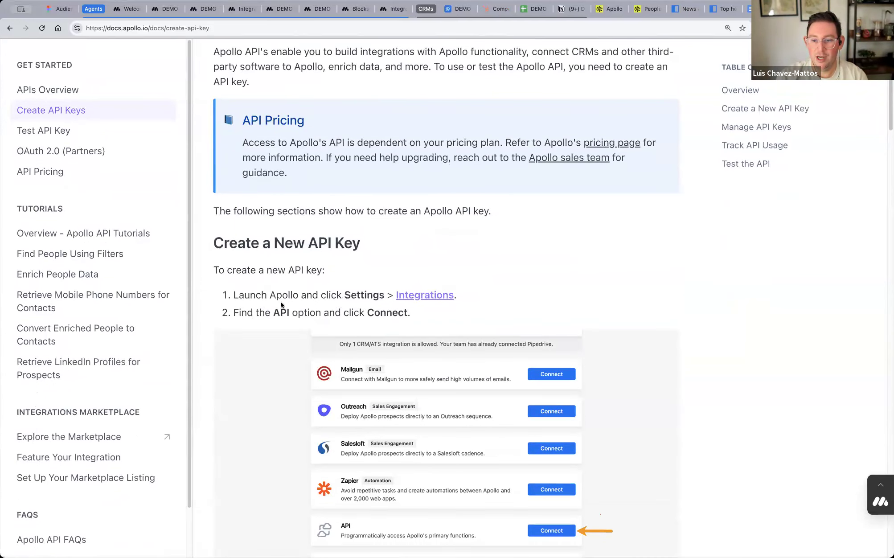
scroll(295, 294, "down", 3)
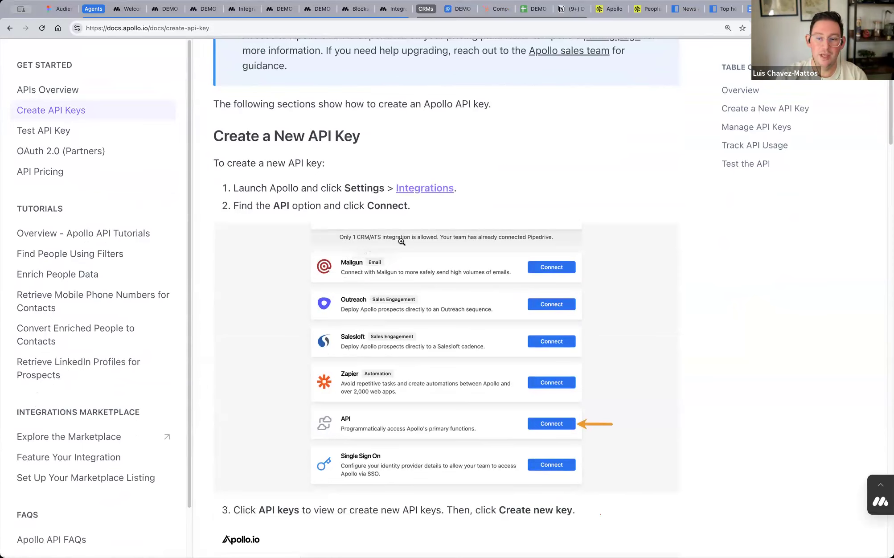
scroll(471, 251, "up", 3)
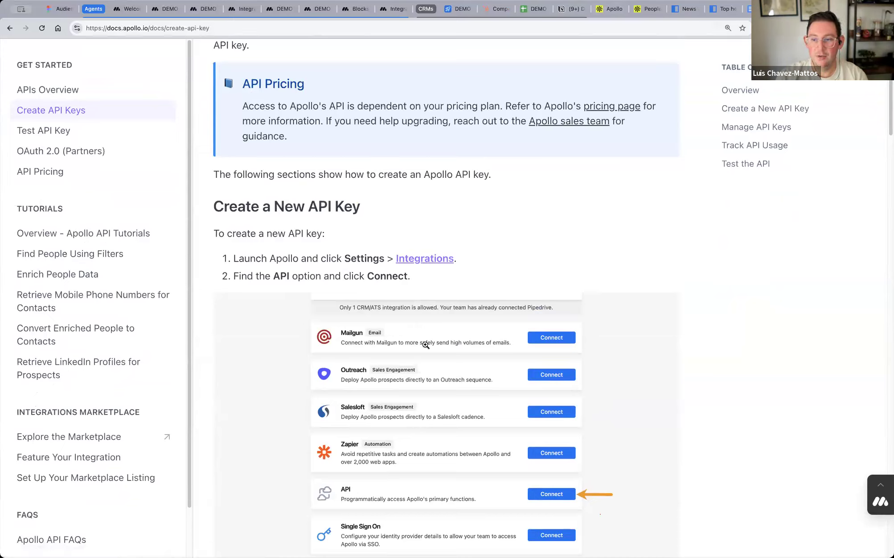
- In Apollo's API Developer Portal, set up a new API key named "DEMO - Oct 15" with the description "DELETE after Workshop"
left_click(606, 10)
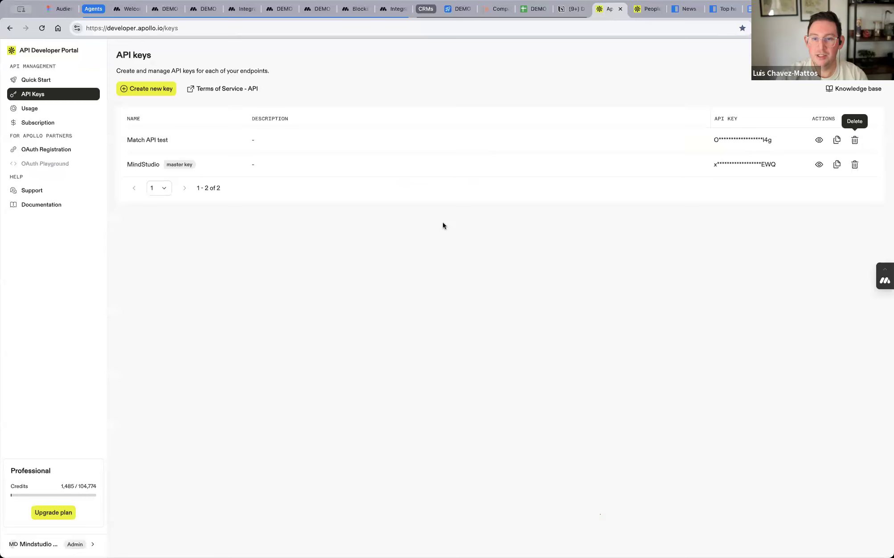
key("super+plus")
key("super+plus")
key("super+plus")
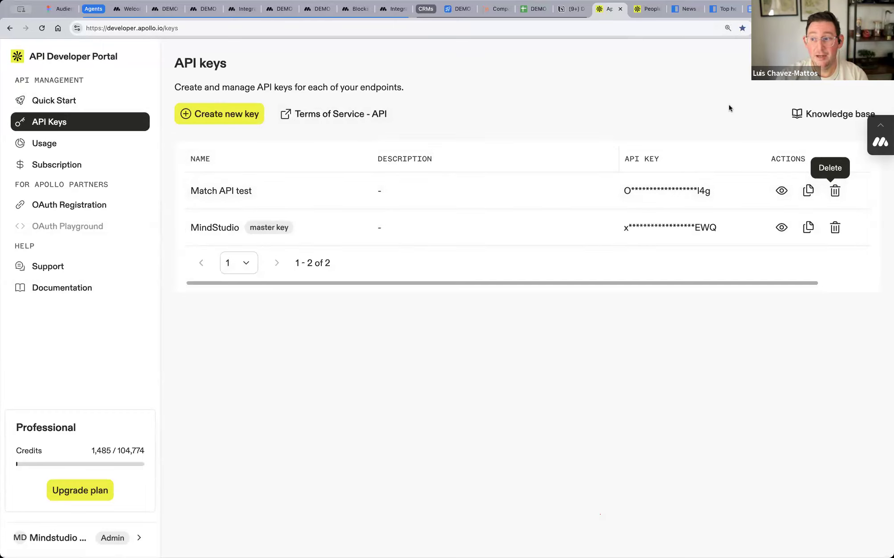
left_click(223, 117)
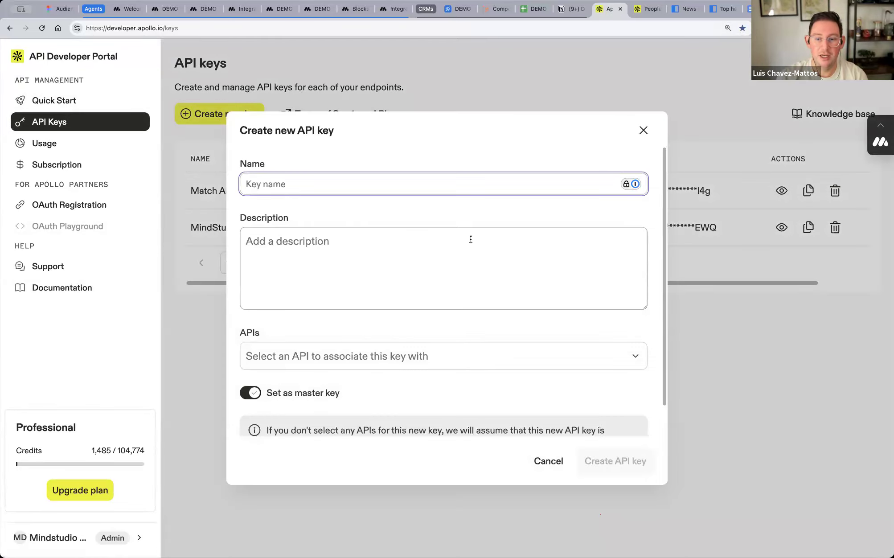
type("DEMO")
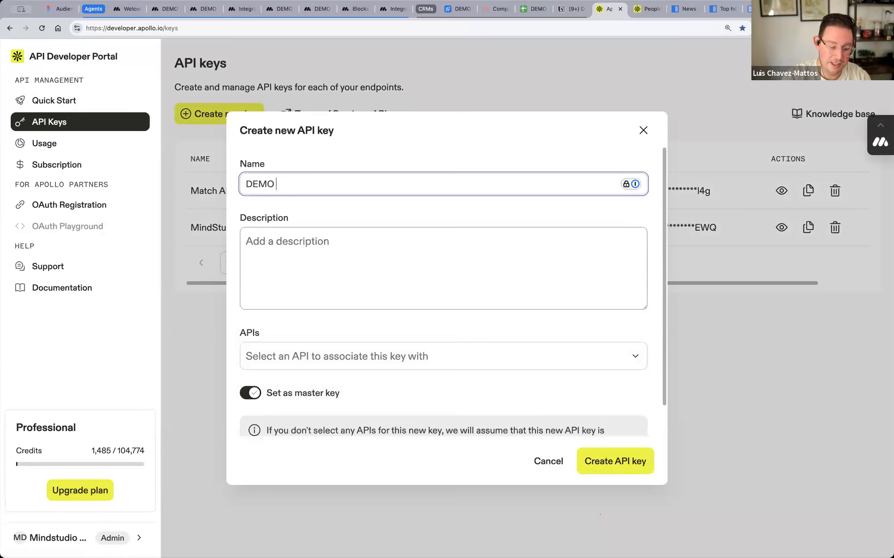
type(" - Oct 15")
left_click(331, 261)
type("DL")
type("LE")
type("TE ")
type("after w")
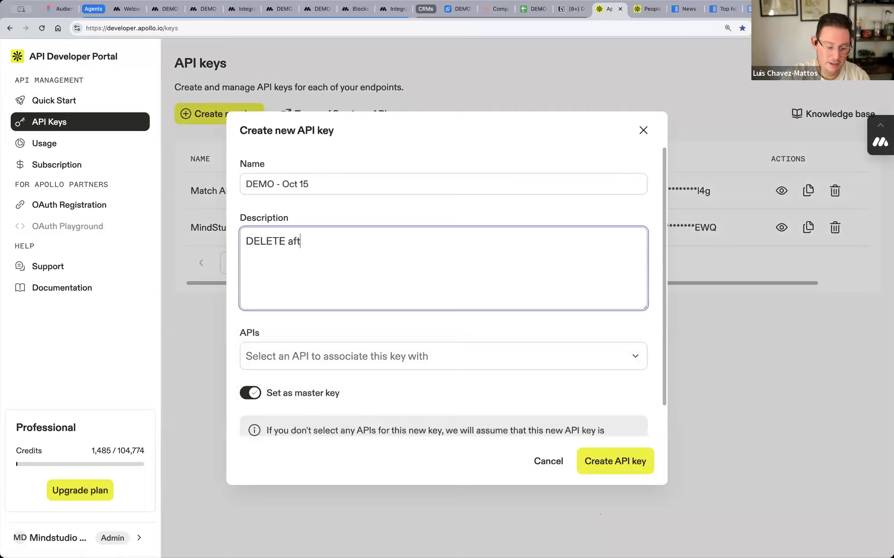
key("BackSpace")
type("Workshop")
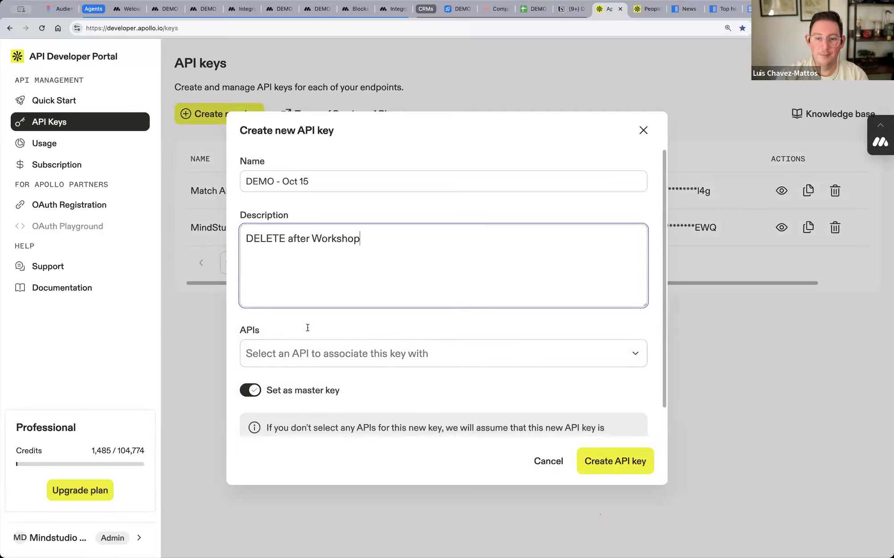
scroll(308, 325, "down", 1)
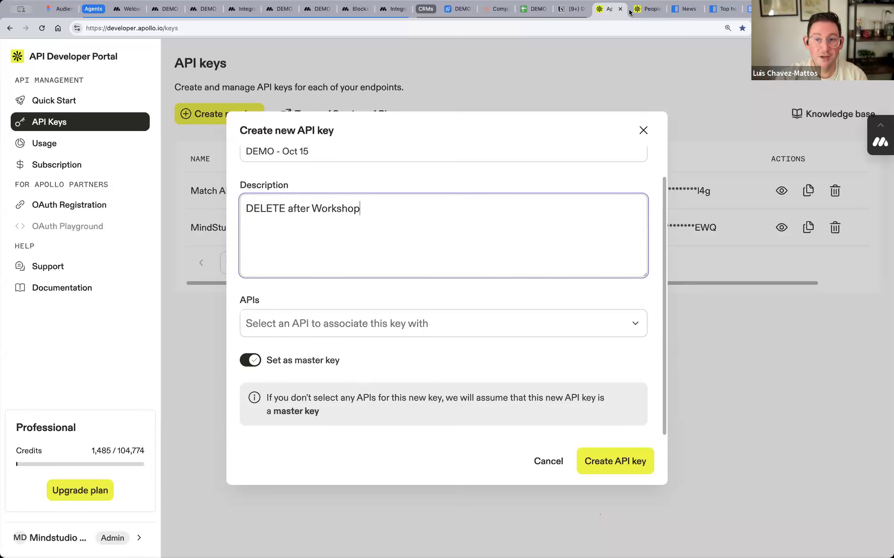
- Review the People Search and People Enrichment endpoints in Apollo's API reference, along with the rest of the endpoint list
left_click(646, 9)
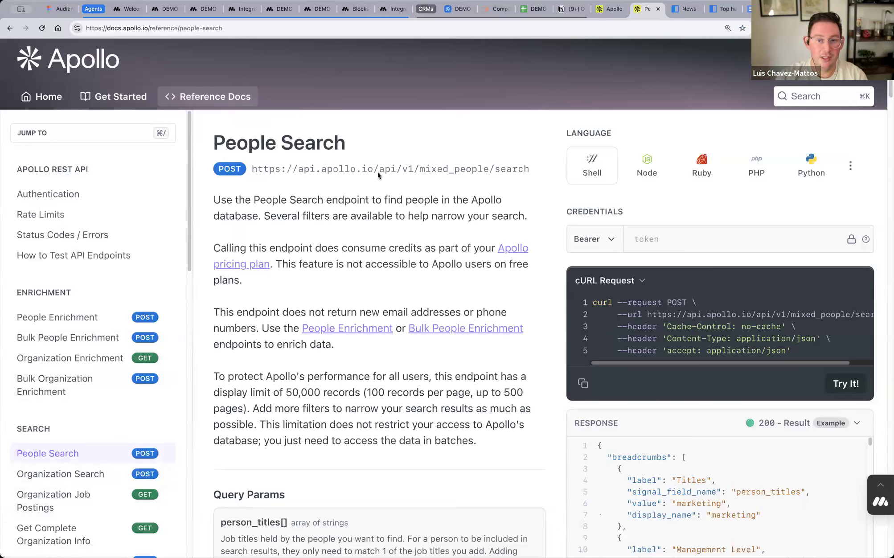
scroll(134, 267, "down", 5)
left_click(73, 205)
left_click(82, 228)
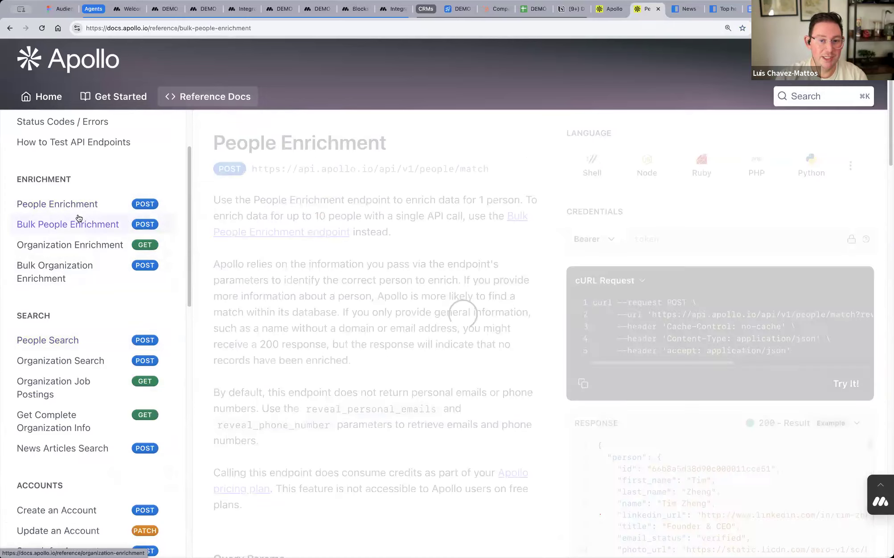
left_click(106, 218)
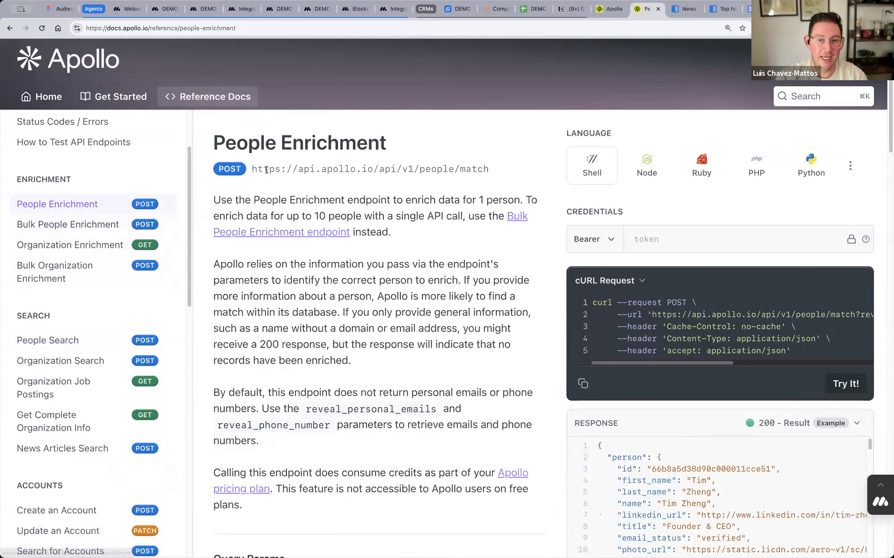
left_click_drag(253, 170, 488, 170)
left_click_drag(267, 167, 489, 170)
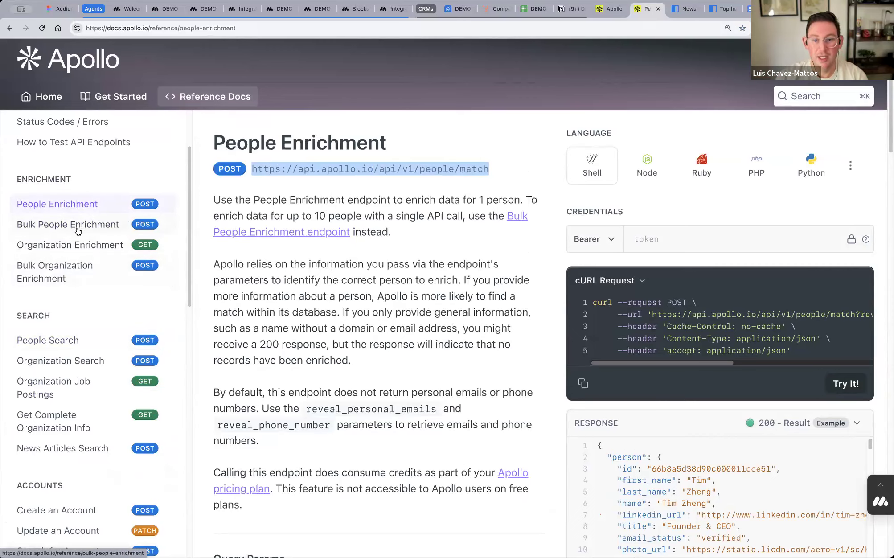
scroll(73, 240, "down", 10)
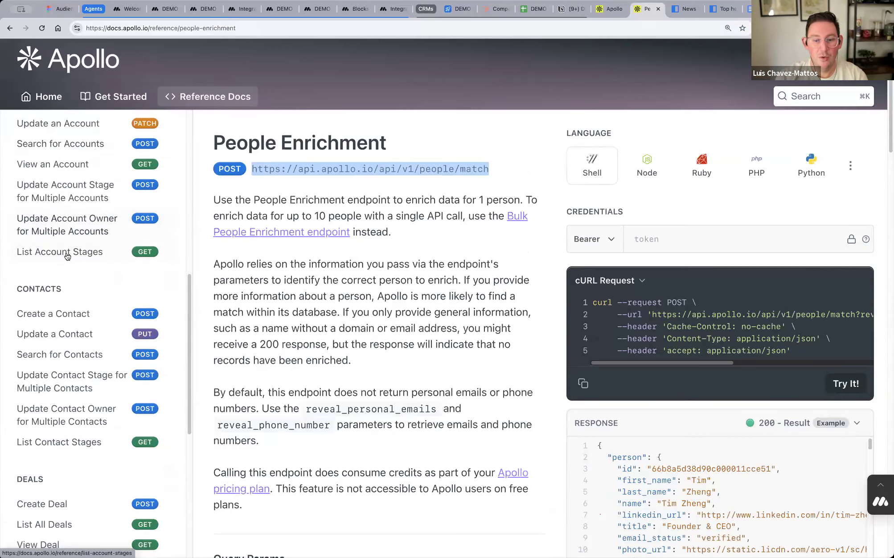
scroll(68, 258, "up", 10)
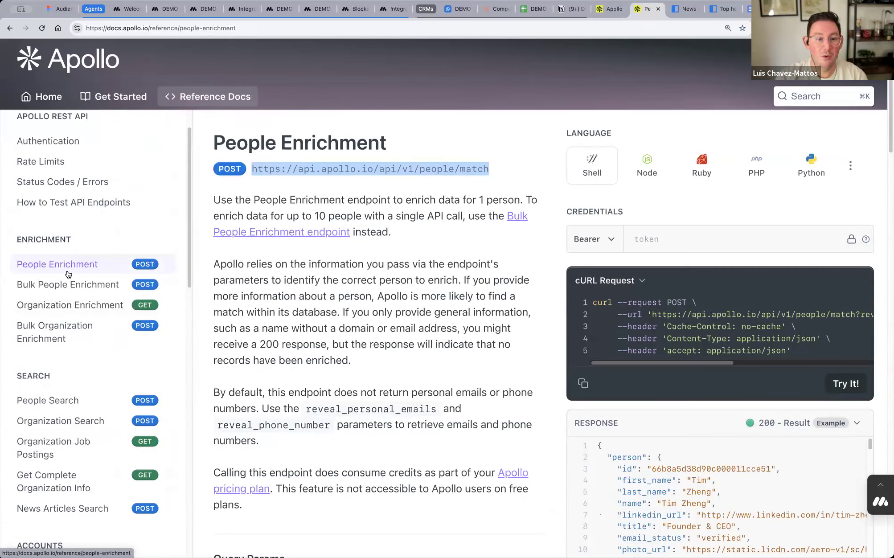
- Back in the new key's form, associate it with every listed API endpoint, from api/v1/contacts/search through api/v1/fields/create
left_click(608, 9)
left_click(356, 322)
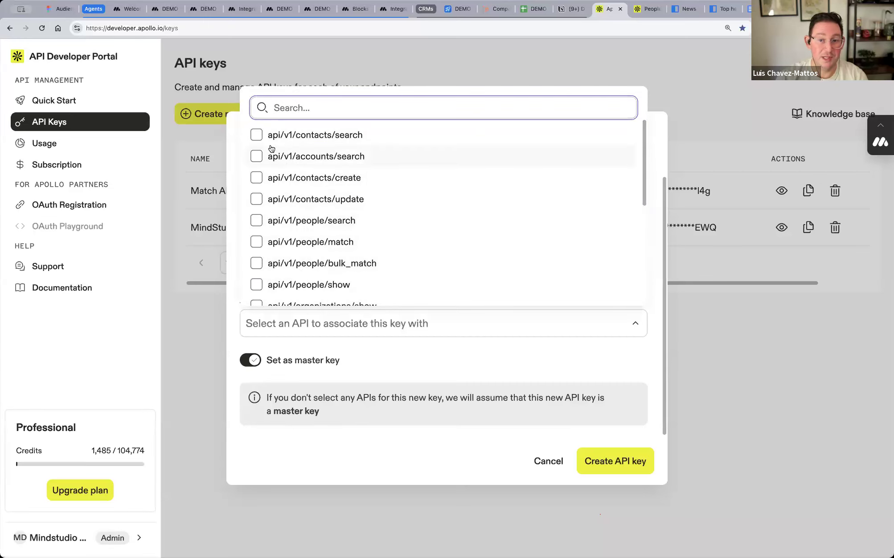
left_click(256, 136)
left_click(256, 201)
left_click(256, 223)
left_click(256, 245)
left_click(257, 266)
left_click(256, 288)
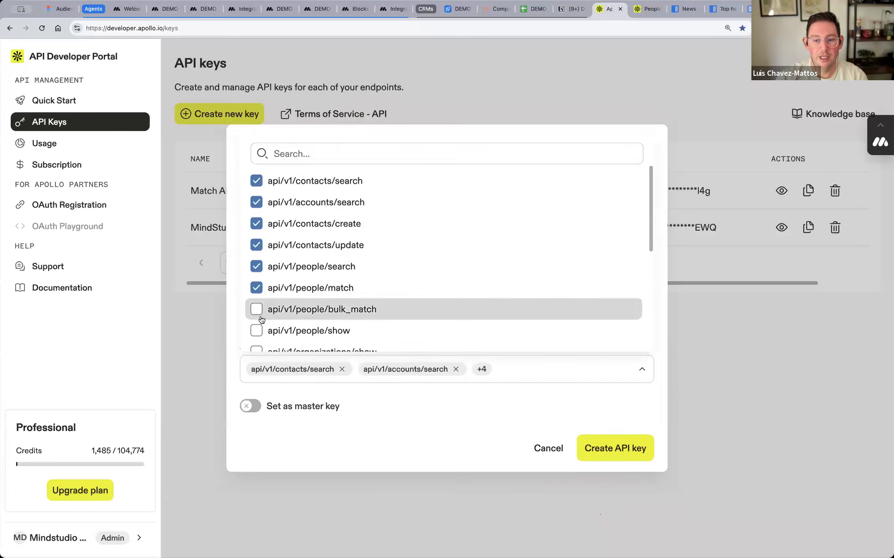
left_click(256, 309)
scroll(256, 307, "down", 3)
left_click(256, 195)
left_click(256, 216)
left_click(256, 237)
left_click(257, 258)
left_click(256, 280)
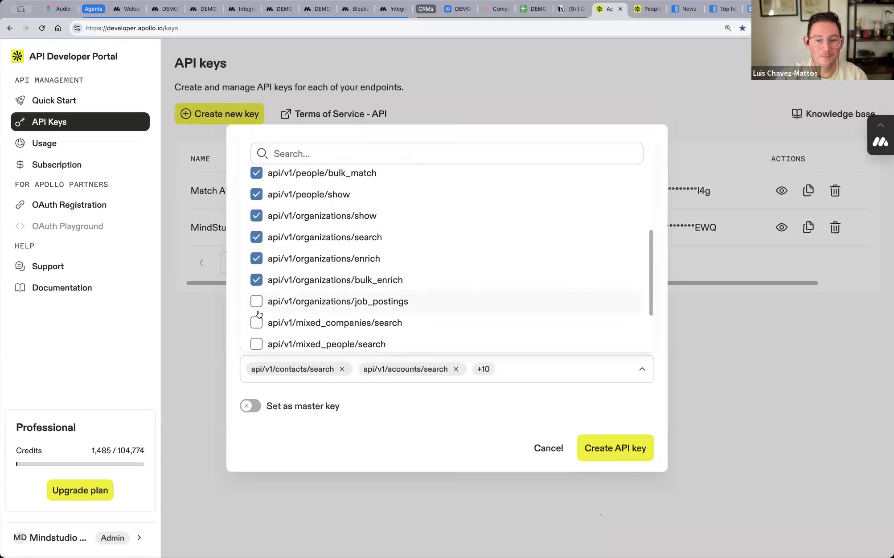
left_click(256, 302)
scroll(257, 301, "down", 2)
left_click(256, 250)
left_click(256, 271)
left_click(256, 293)
left_click(257, 314)
left_click(261, 338)
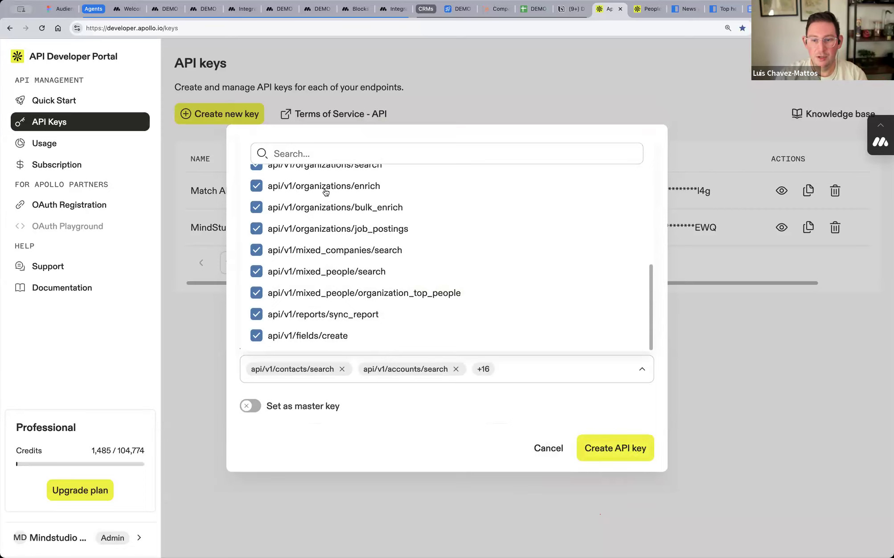
- Create the DEMO - Oct 15 API key and copy its value
left_click(619, 451)
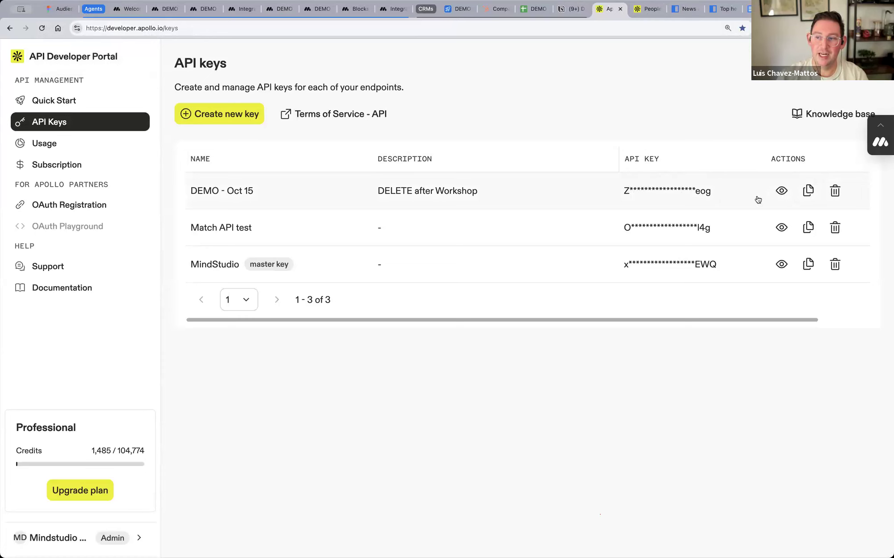
left_click(807, 192)
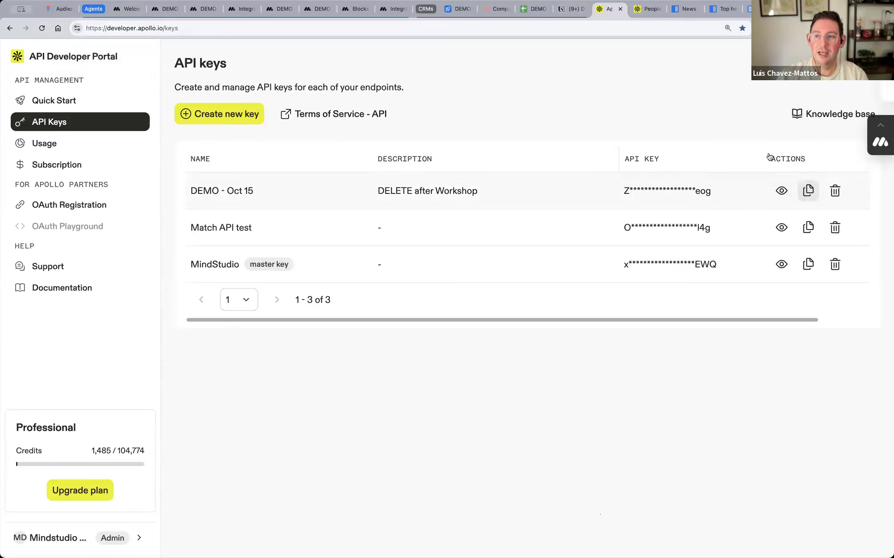
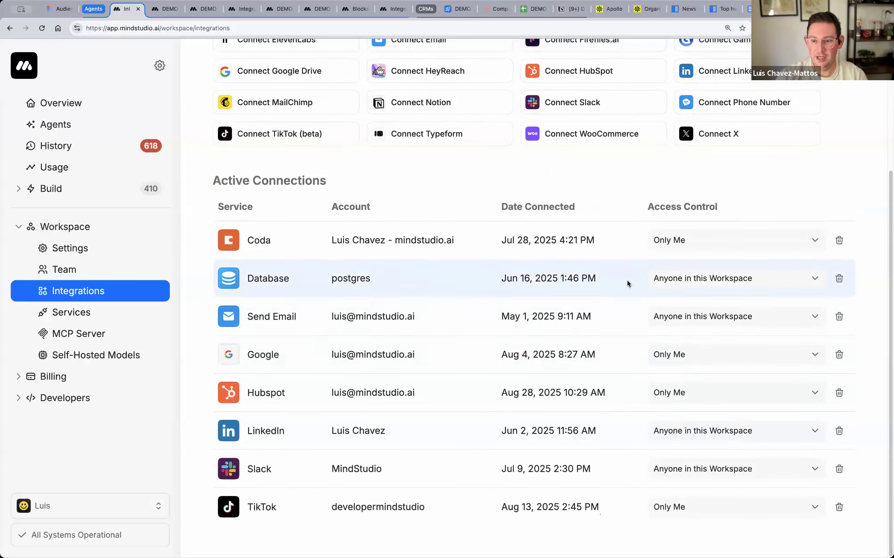
- Delete the Google and HubSpot connections from the MindStudio workspace's active connections
left_click(839, 354)
left_click(552, 359)
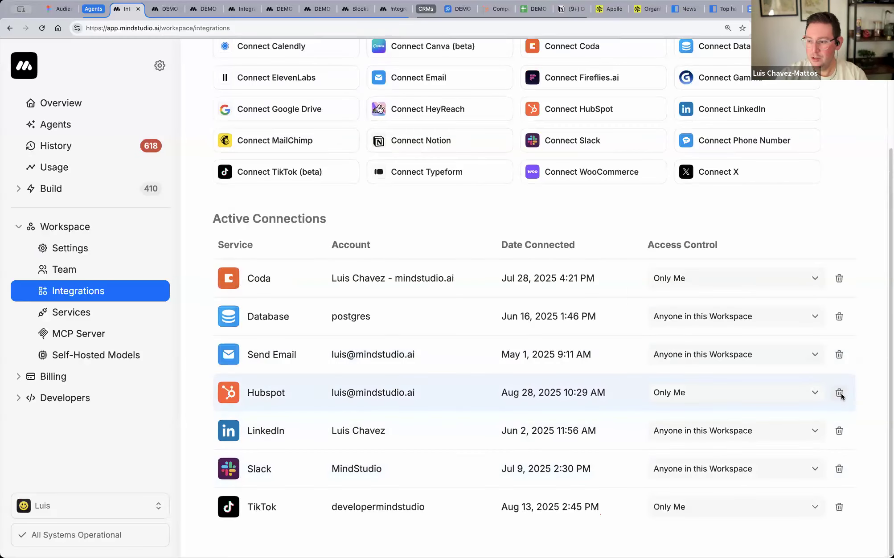
left_click(839, 393)
left_click(565, 367)
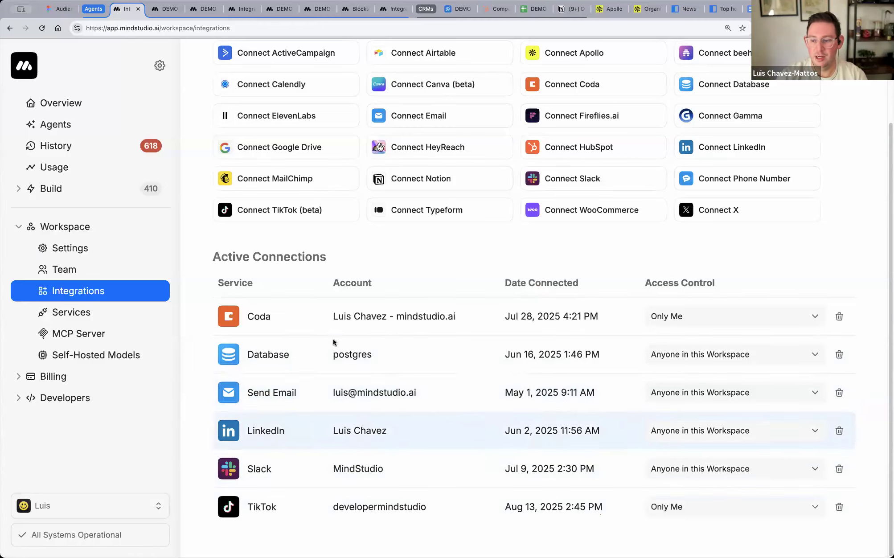
- View the credential required by the Apollo connection form, and close the form without saving a connection
scroll(338, 359, "up", 3)
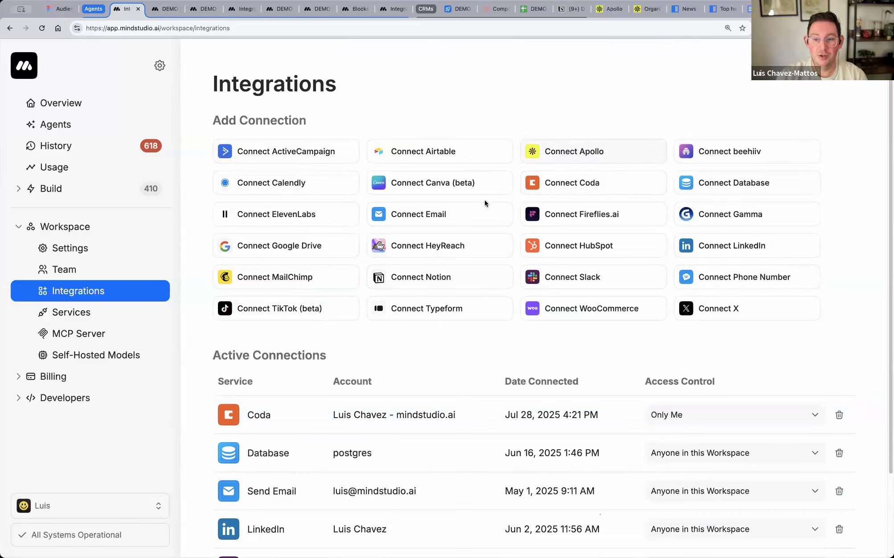
left_click(556, 153)
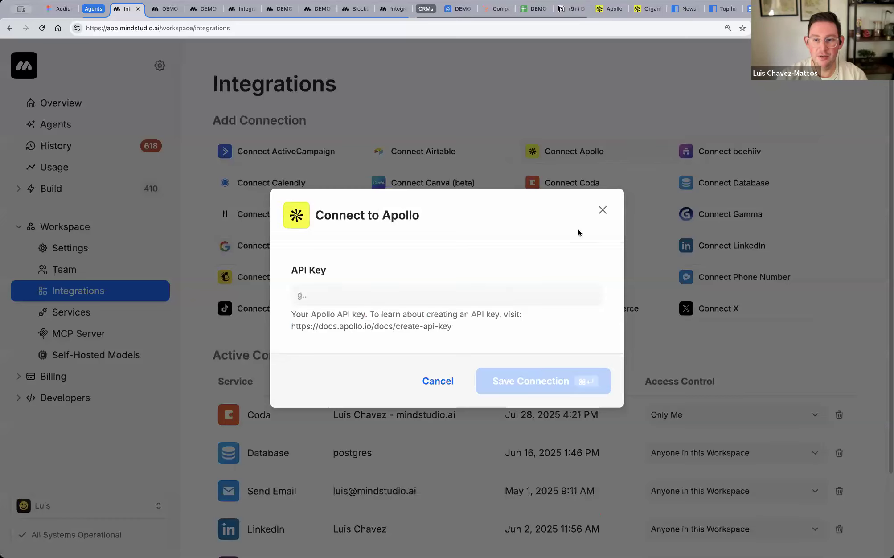
left_click(608, 204)
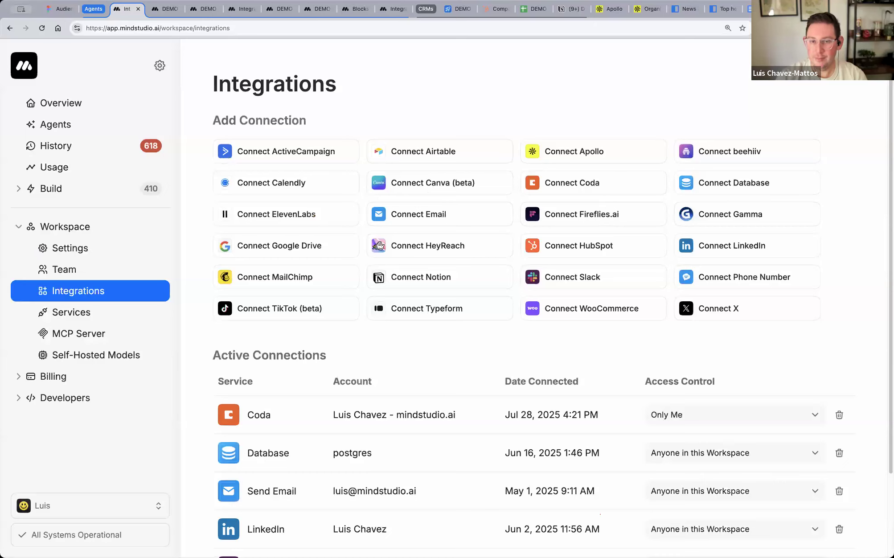
- In the DEMO - Google Docs Writing agent, clear the mock data from the Fetch Google Doc block in Main.flow
left_click(168, 10)
scroll(428, 196, "up", 3)
scroll(423, 252, "down", 3)
right_click(385, 300)
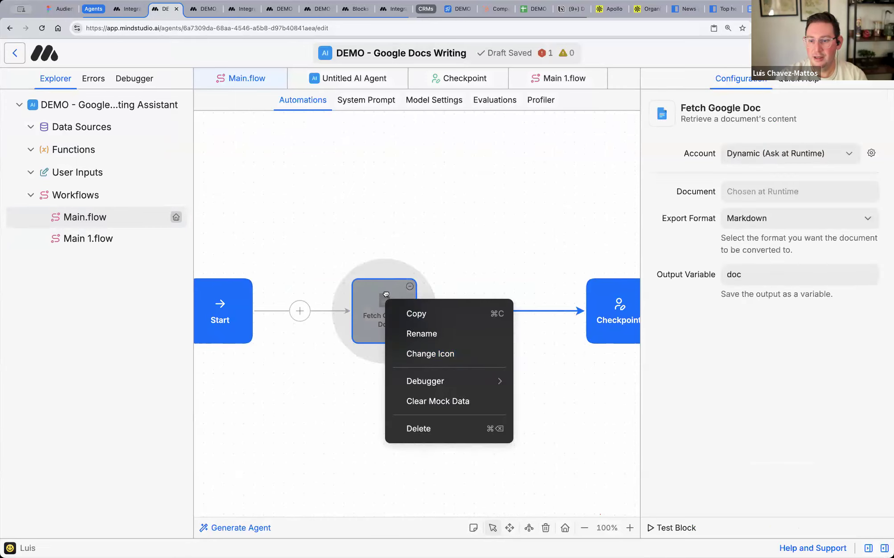
left_click(373, 301)
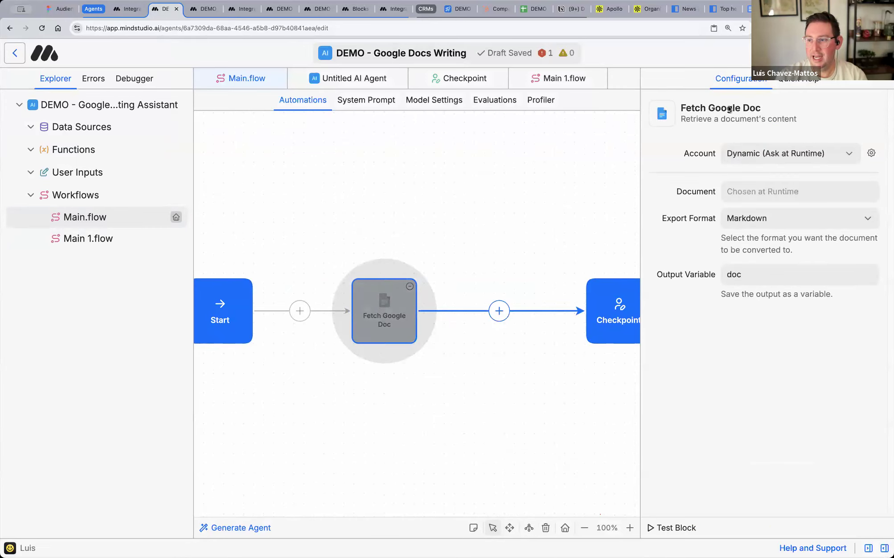
right_click(384, 308)
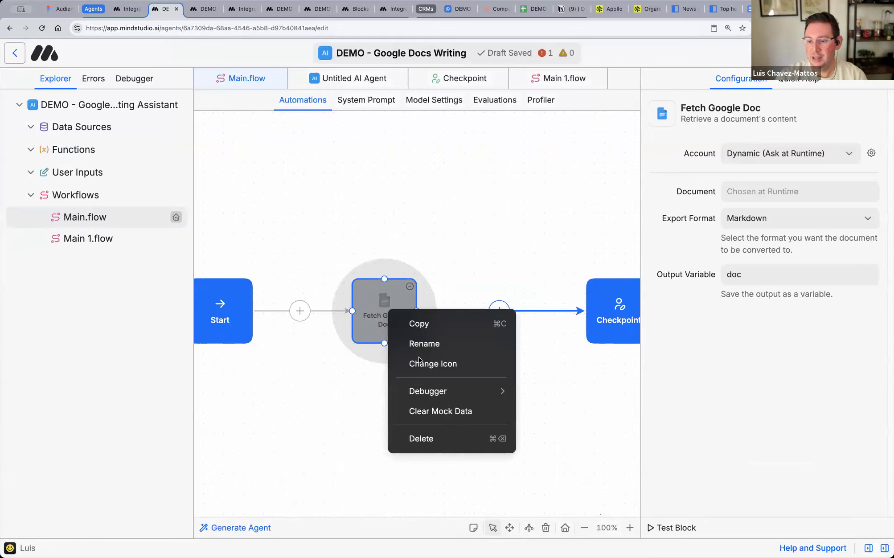
left_click(450, 409)
scroll(377, 256, "down", 5)
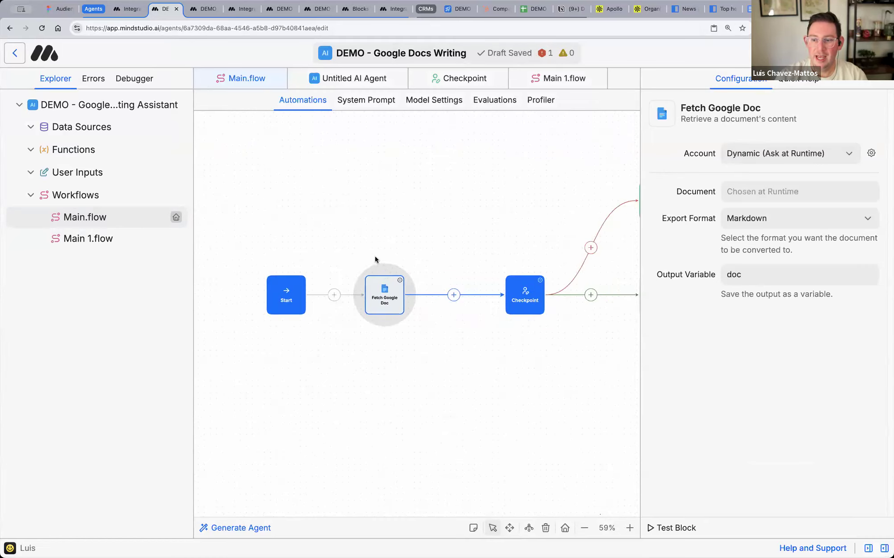
left_click(350, 217)
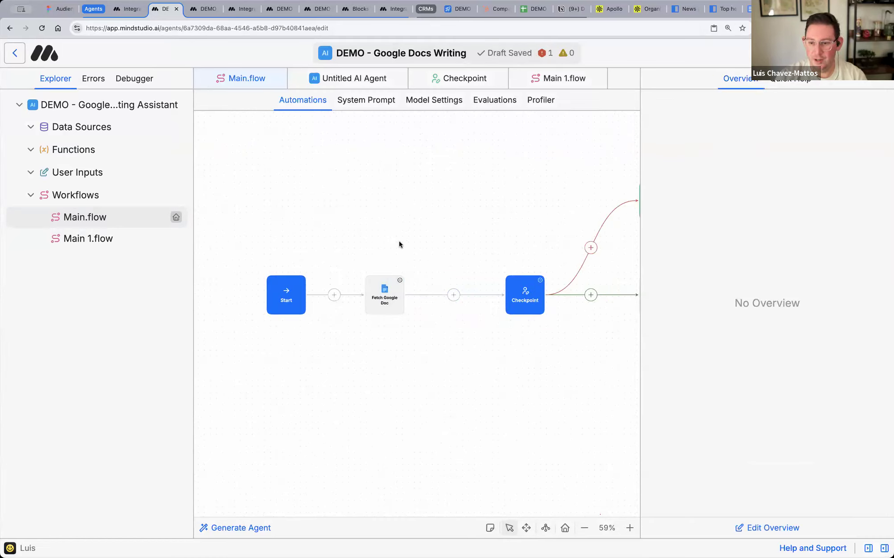
- Examine the workflow's sequence and the configurations of the Fetch Google Doc, Checkpoint and Update Google Doc blocks
scroll(373, 264, "up", 2)
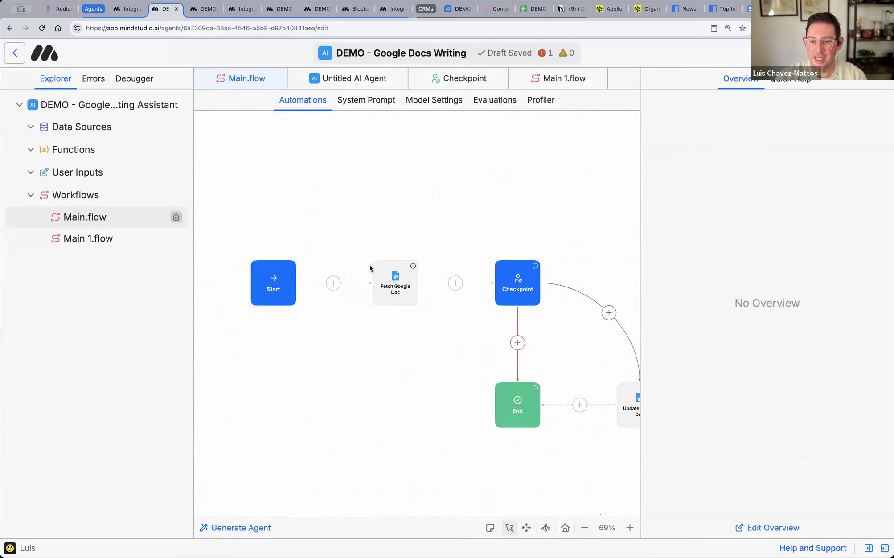
scroll(369, 265, "up", 4)
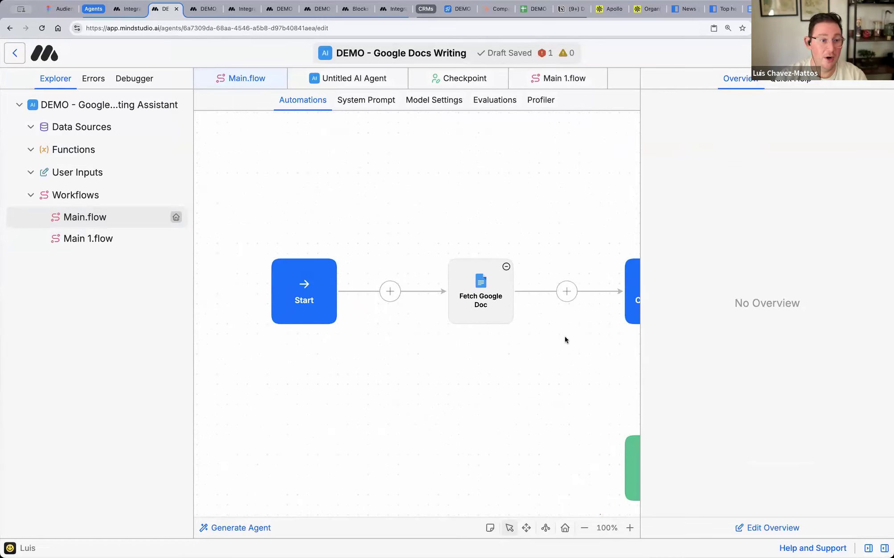
scroll(466, 357, "right", 3)
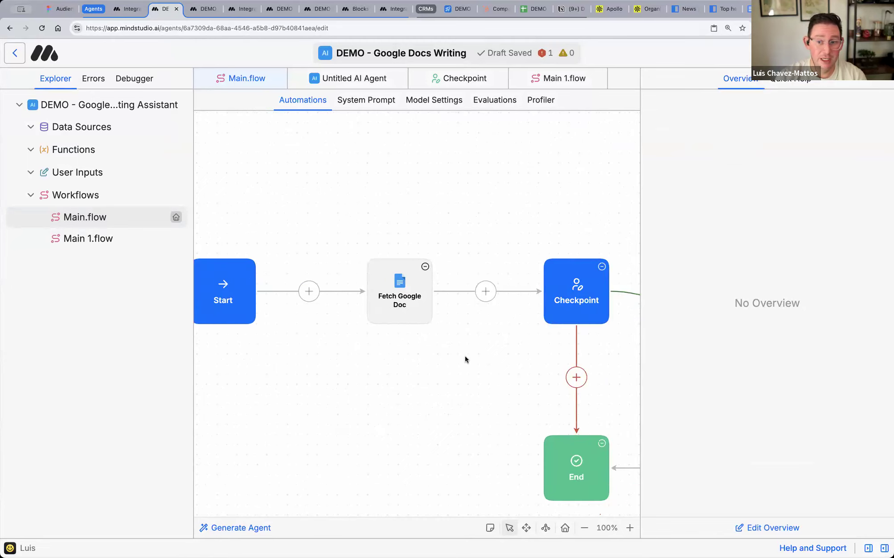
left_click(403, 296)
scroll(392, 312, "right", 3)
left_click(453, 289)
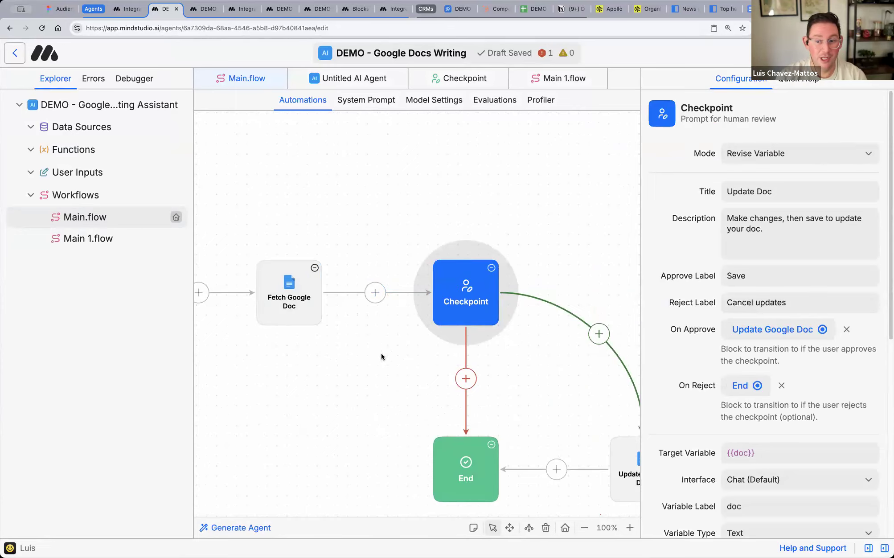
scroll(382, 352, "right", 3)
scroll(381, 353, "down", 2)
left_click(549, 414)
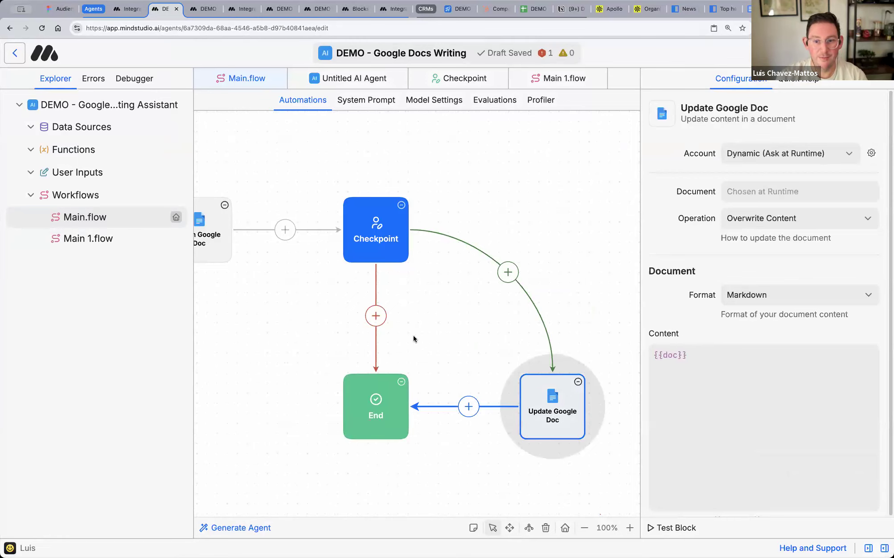
- Connect a new Google account through the Fetch Google Doc block, keeping the block's account as Dynamic (Ask at Runtime)
scroll(370, 318, "left", 8)
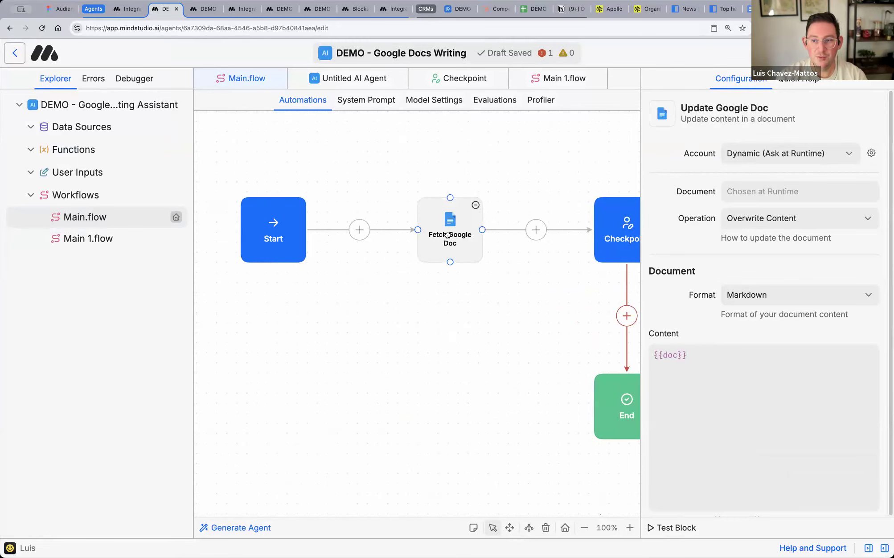
left_click(447, 235)
left_click(808, 155)
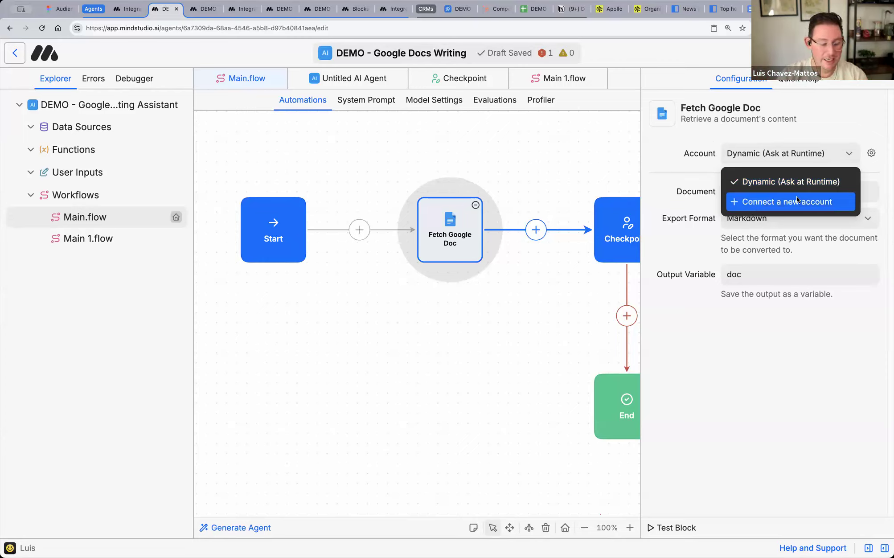
left_click(830, 201)
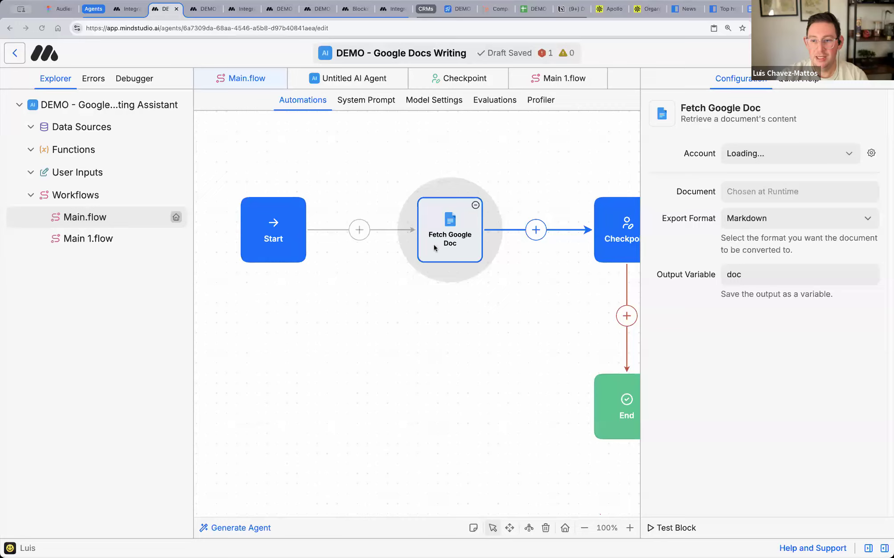
left_click(321, 173)
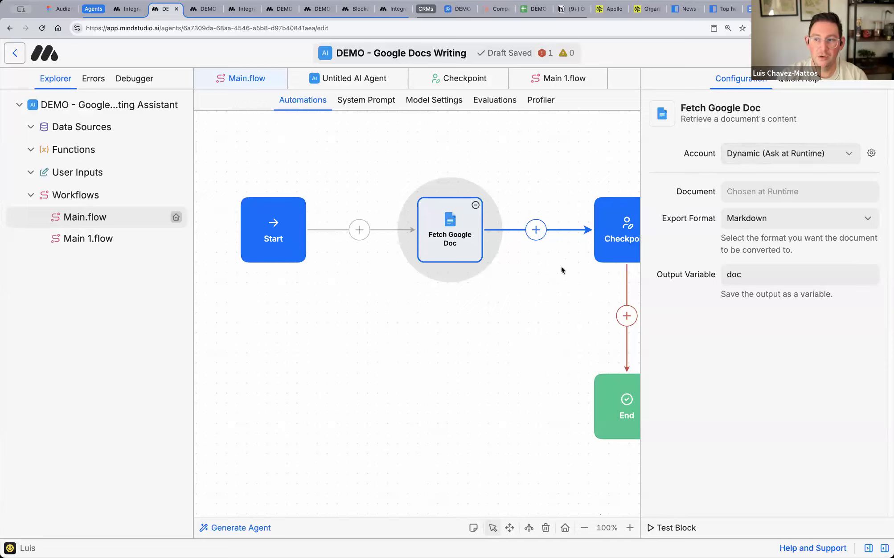
scroll(562, 268, "right", 5)
left_click(764, 158)
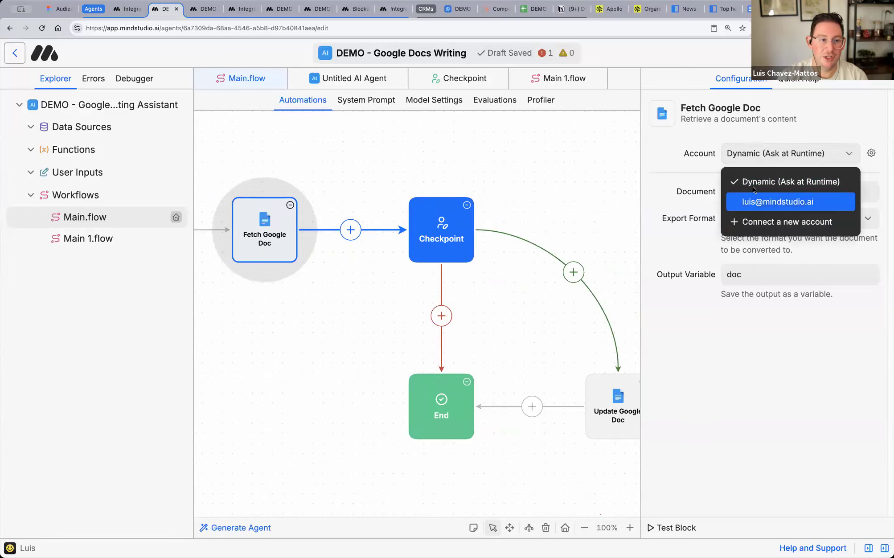
left_click(699, 129)
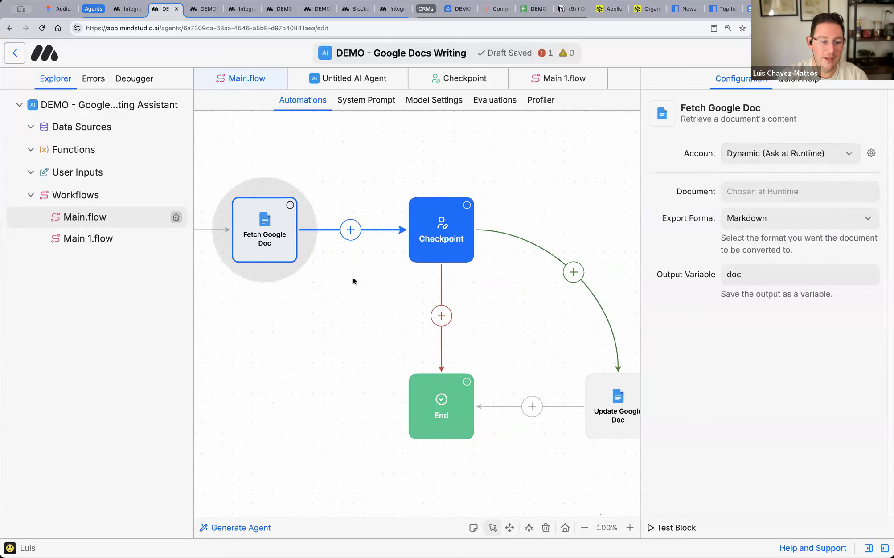
- Review the Checkpoint block's approve and reject settings alongside the Fetch Google Doc block's configuration
scroll(352, 281, "right", 2)
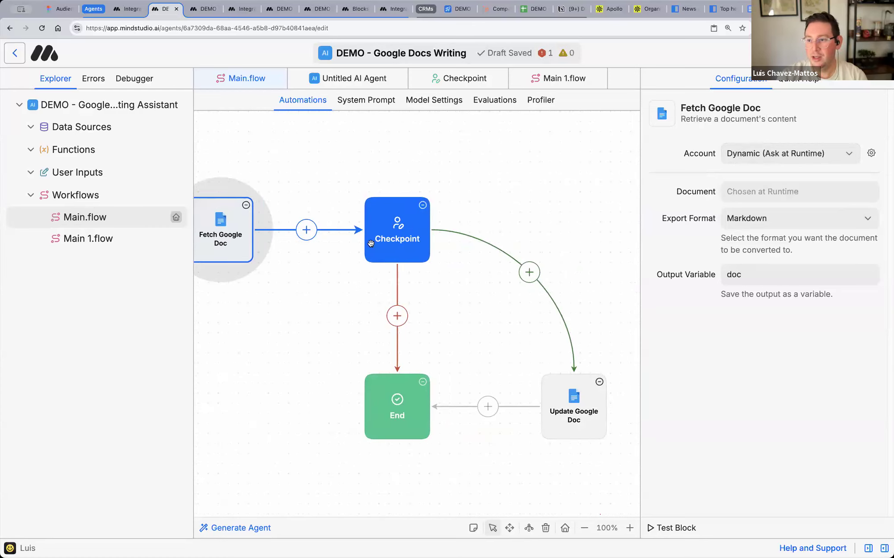
scroll(351, 245, "right", 2)
scroll(401, 231, "left", 5)
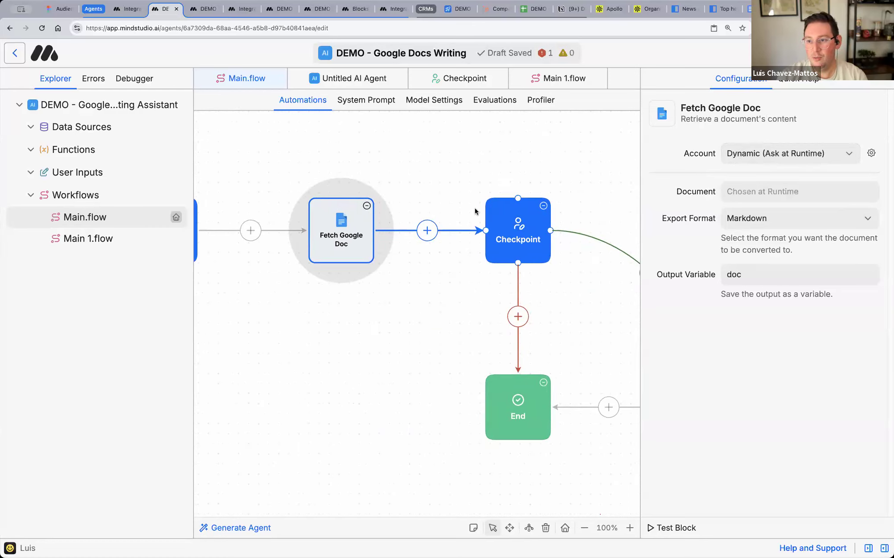
left_click(510, 238)
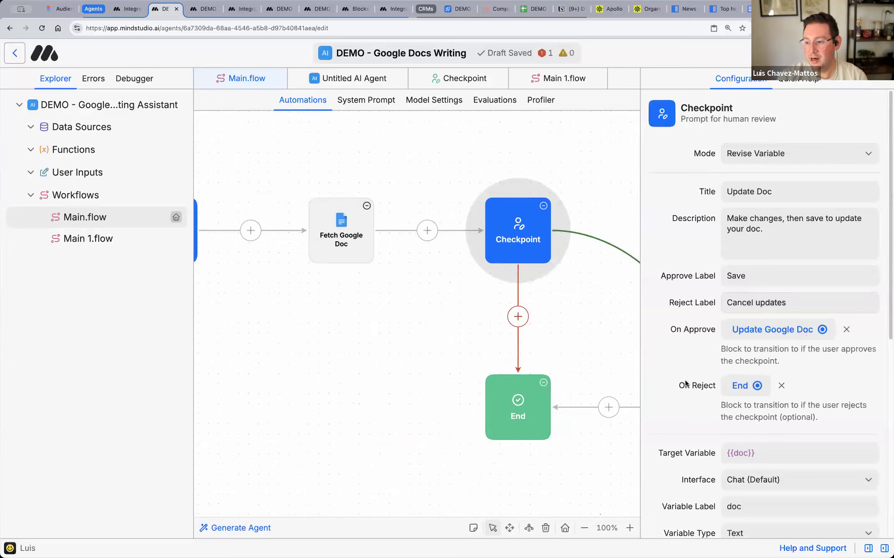
left_click(341, 243)
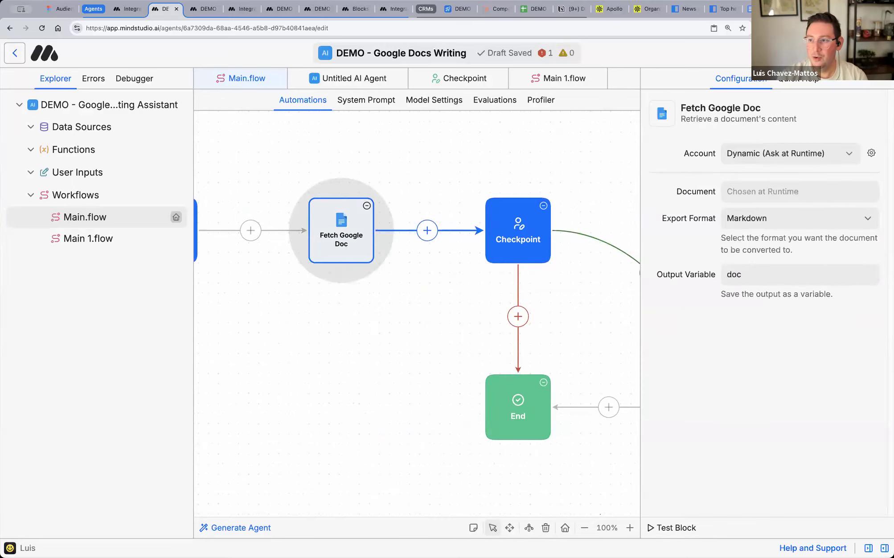
- Run the agent's draft and check the account options offered by the Fetch a Google Doc checkpoint
left_click(838, 53)
left_click(804, 123)
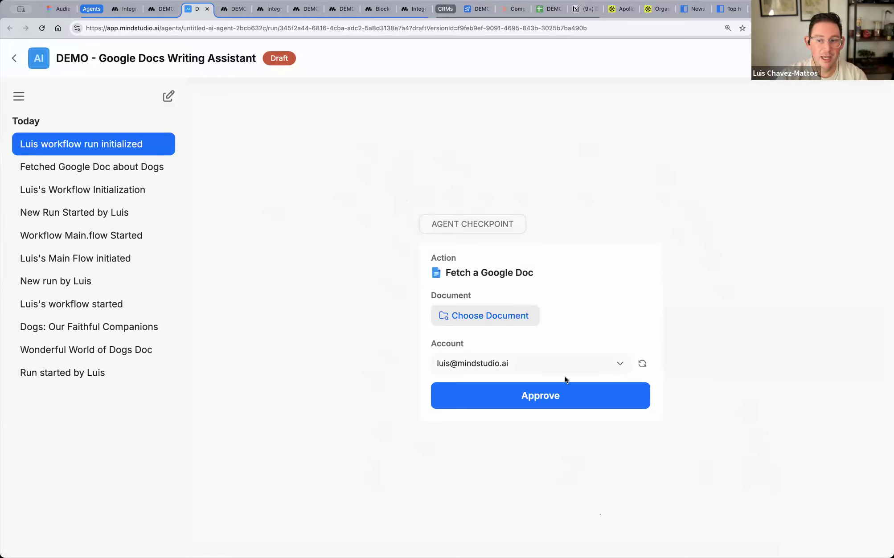
left_click(536, 367)
left_click(574, 317)
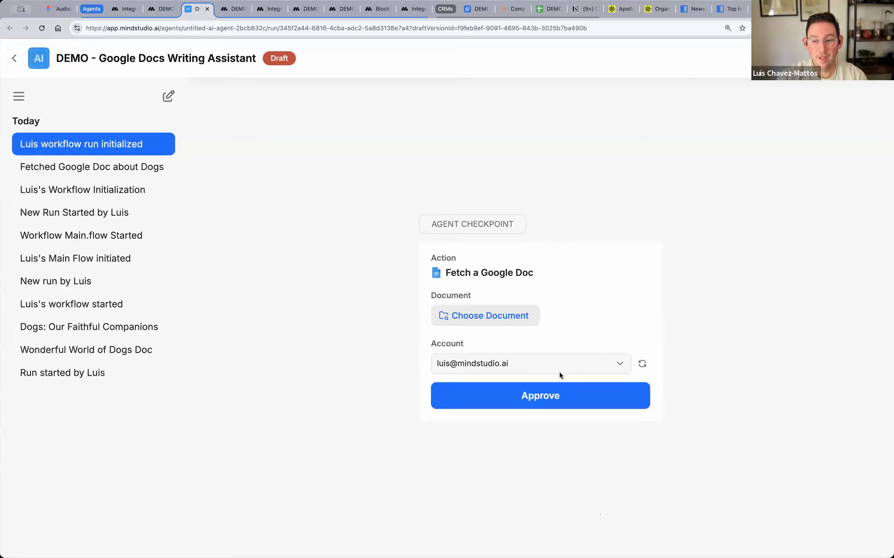
left_click(617, 364)
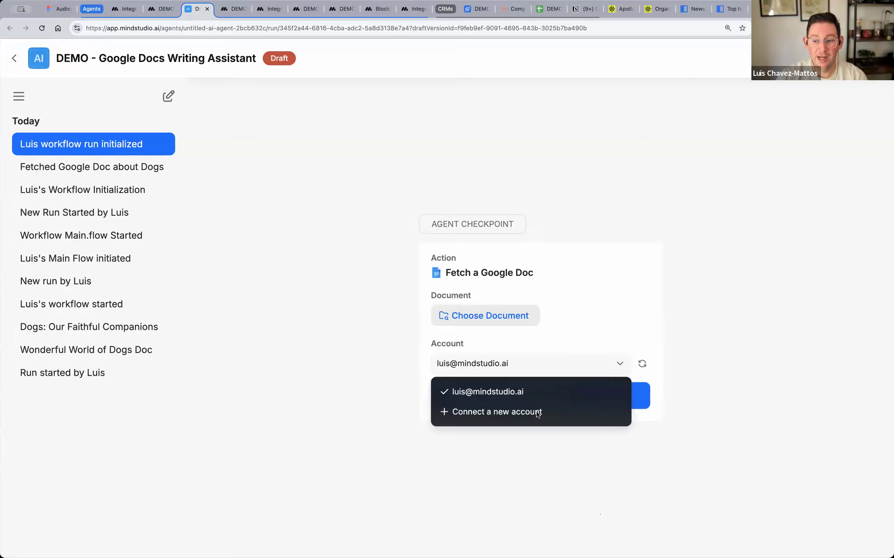
left_click(602, 273)
- Choose the first Google Doc in the file picker, "DEMO - The Wond...", and approve fetching it
left_click(509, 316)
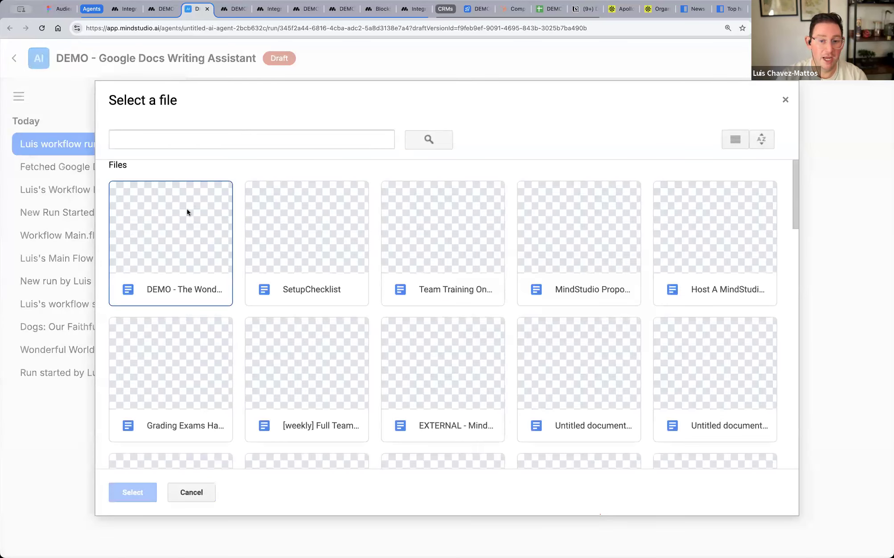
left_click(172, 245)
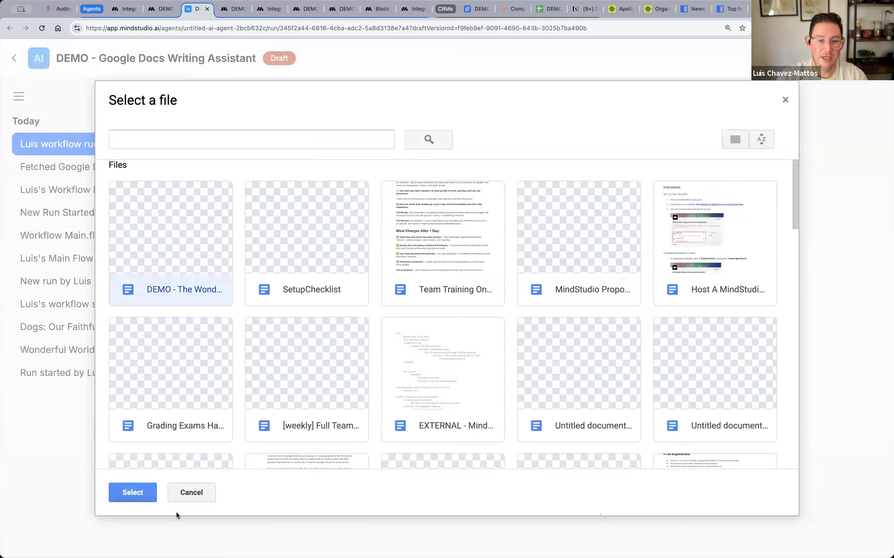
left_click(134, 492)
left_click(556, 402)
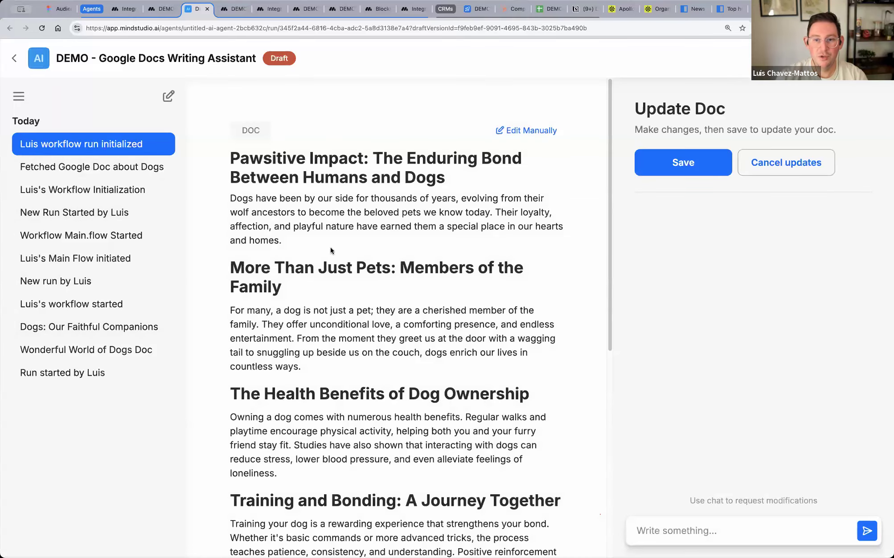
- Hide the run history and read through the fetched dog article down to its end
scroll(330, 247, "down", 3)
left_click(19, 96)
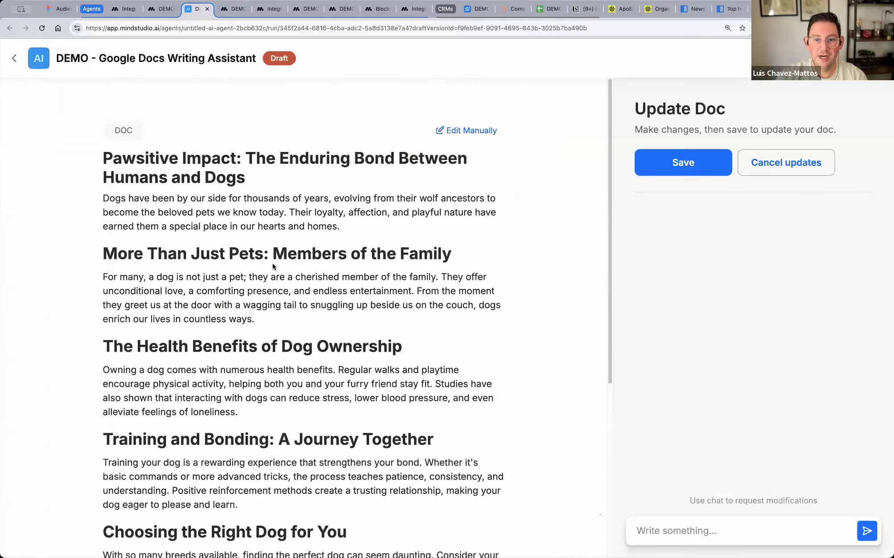
left_click(463, 127)
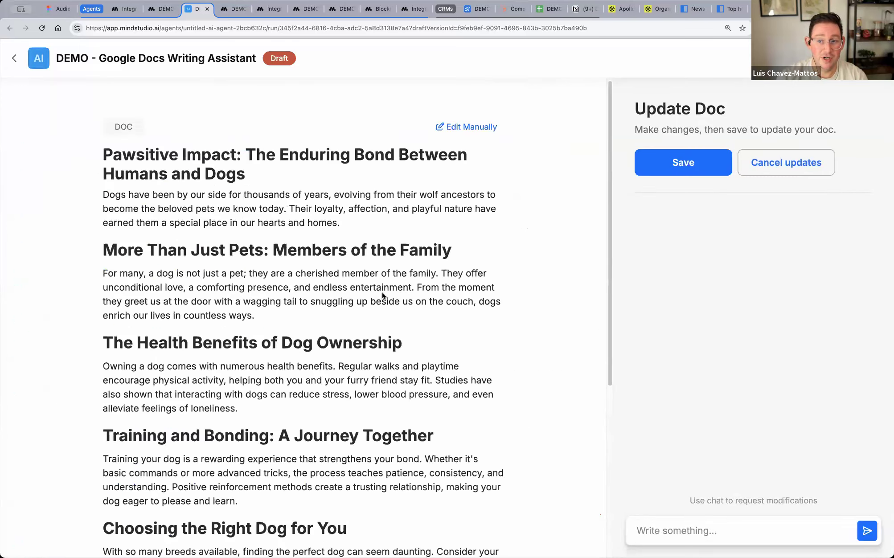
scroll(467, 359, "down", 6)
- Request a modification in the Update Doc chat: "Can you make the entire article longer?"
left_click(640, 520)
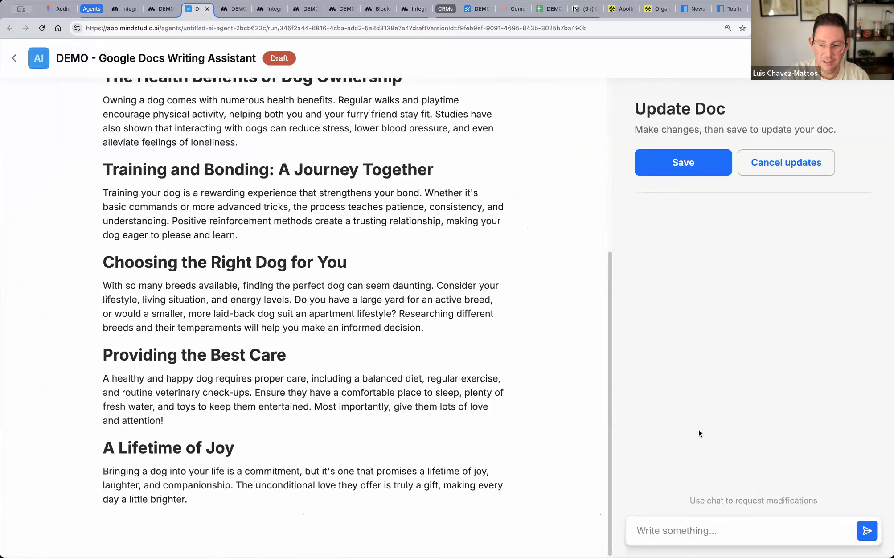
type("Can yo")
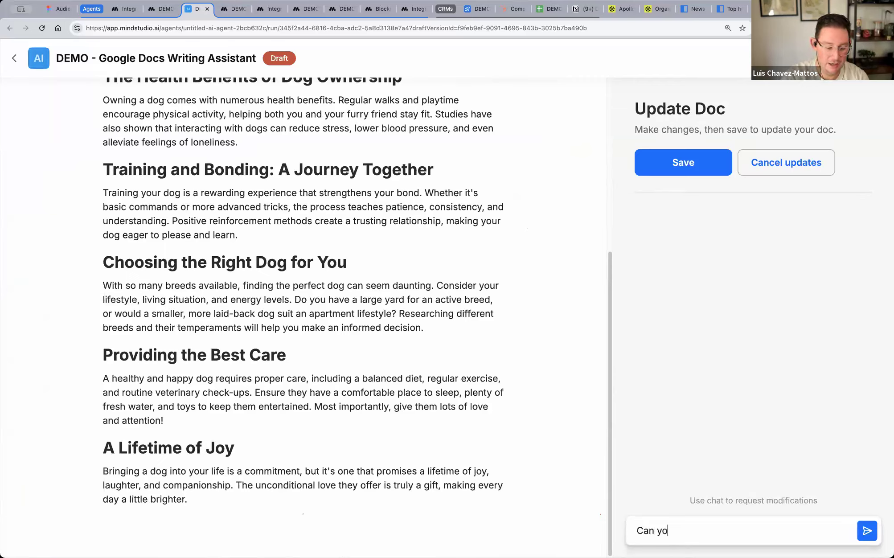
type("u make the ")
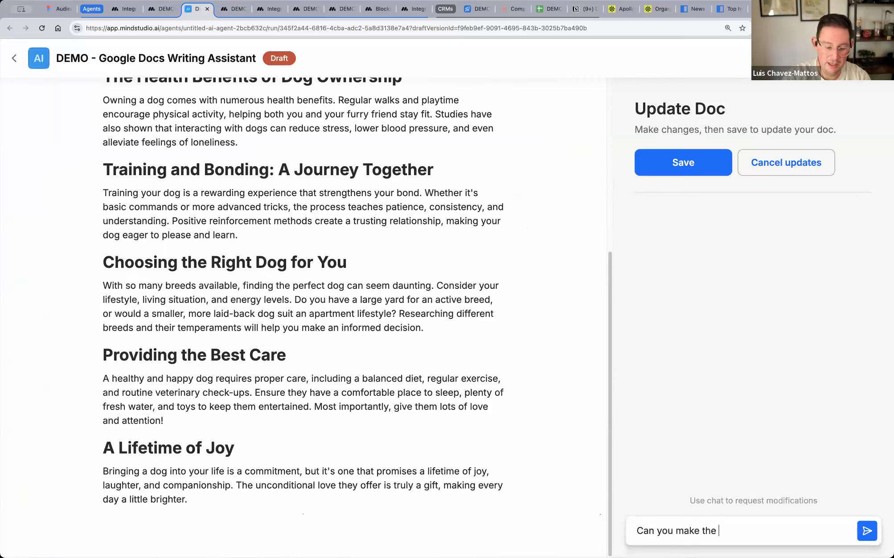
type("entire article l")
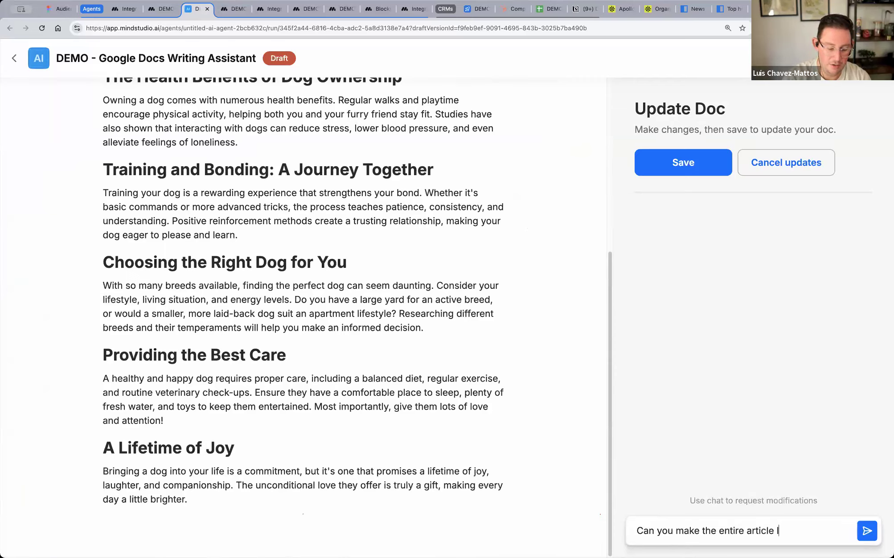
type("onger?")
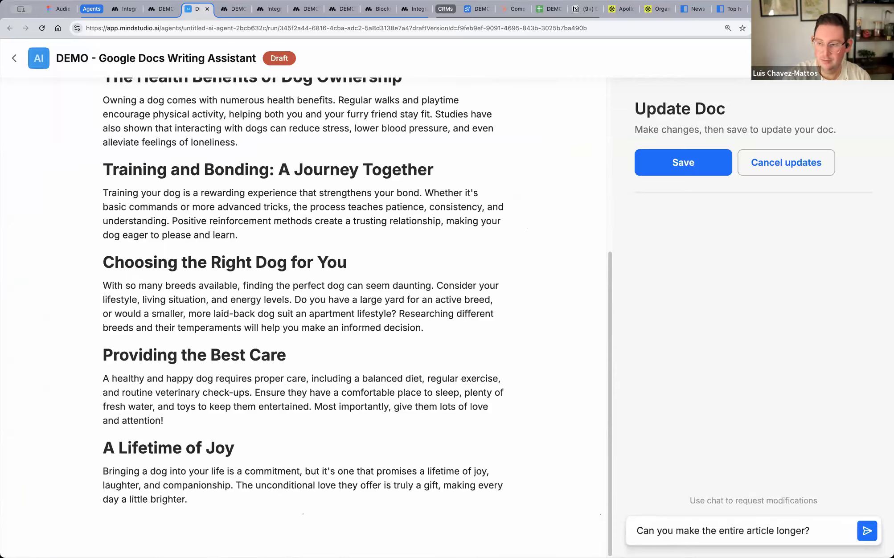
key("Return")
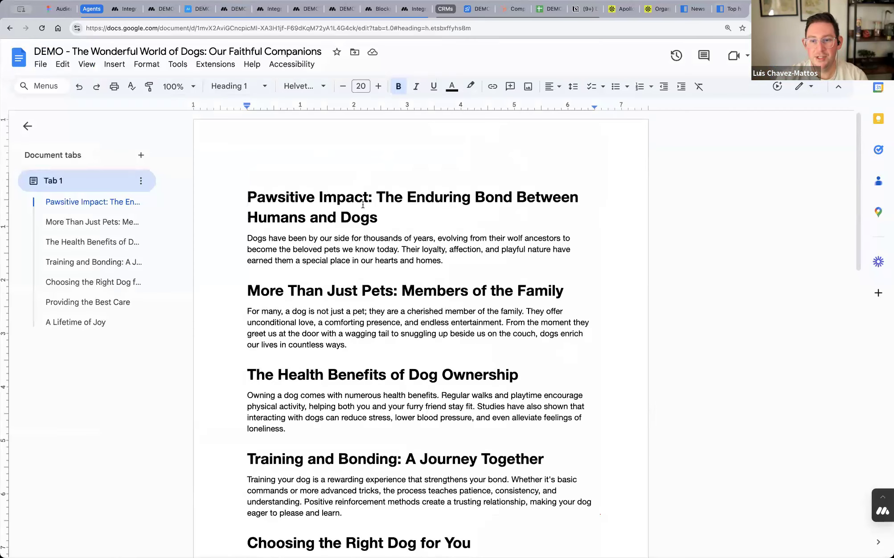
- Highlight the original article text in the Google Doc, from its title into the training section, and return to the agent run
left_click_drag(247, 191, 556, 503)
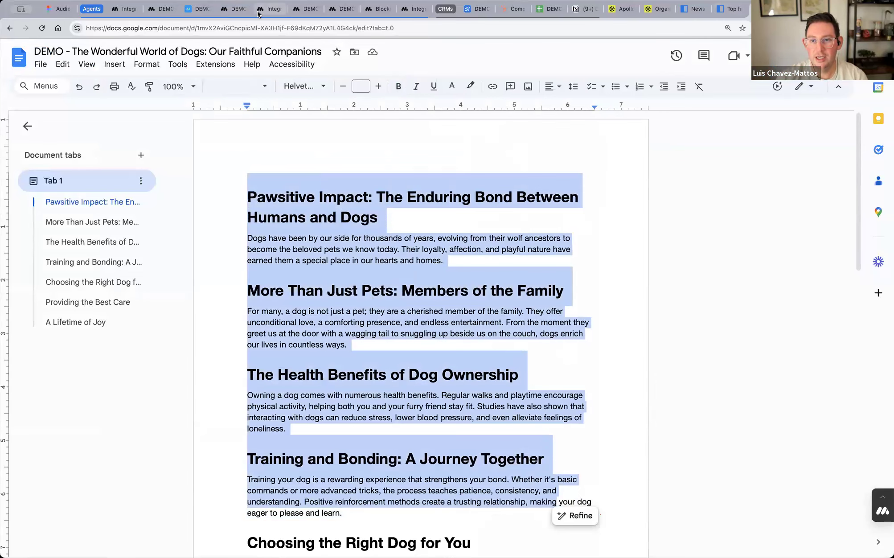
left_click(157, 10)
left_click(199, 10)
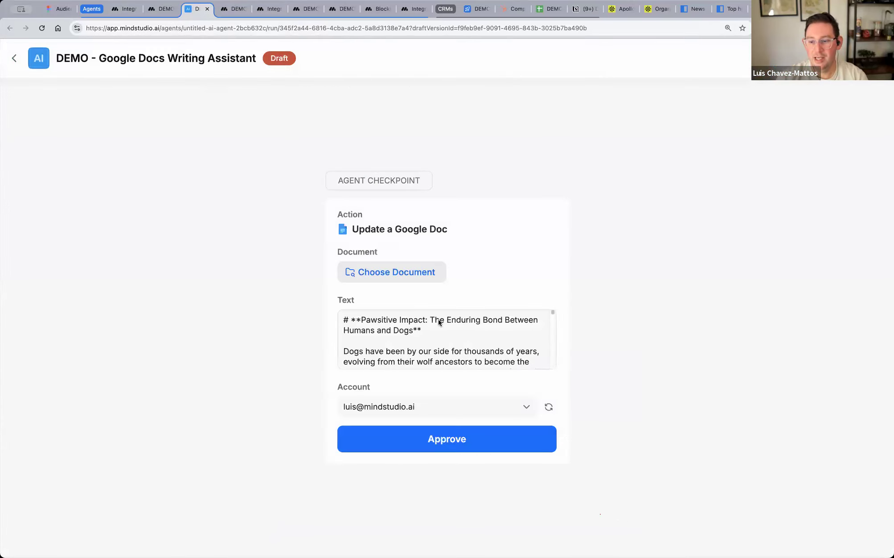
- Review the Checkpoint block's settings and the Update Google Doc block's operation, format and content variable in the agent's workflow
left_click(163, 12)
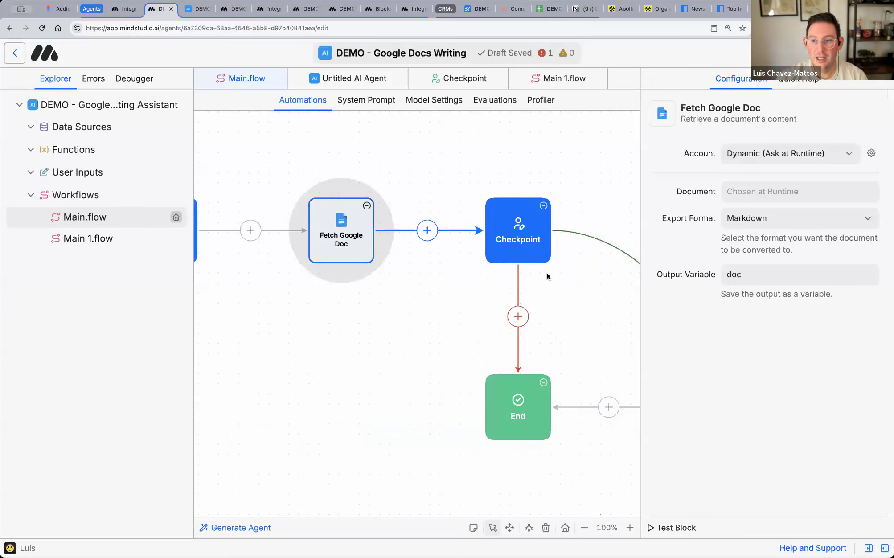
left_click(327, 240)
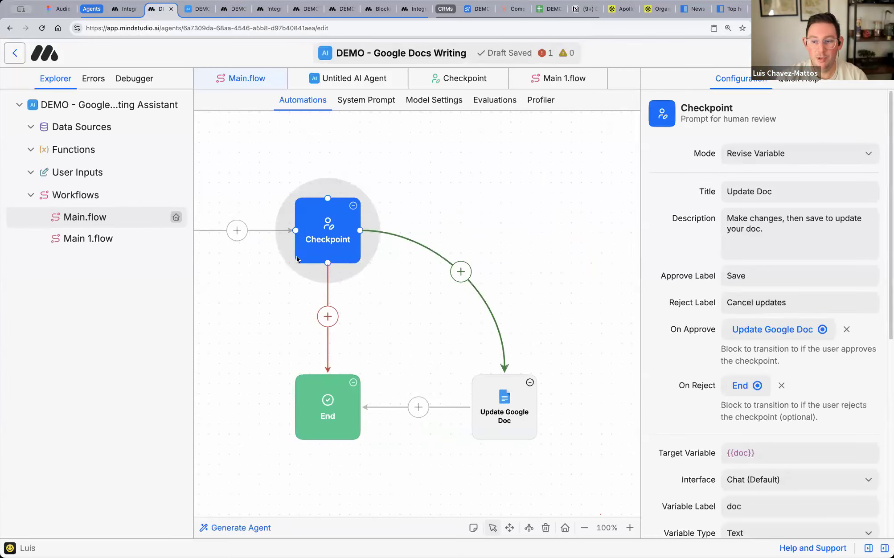
left_click(510, 412)
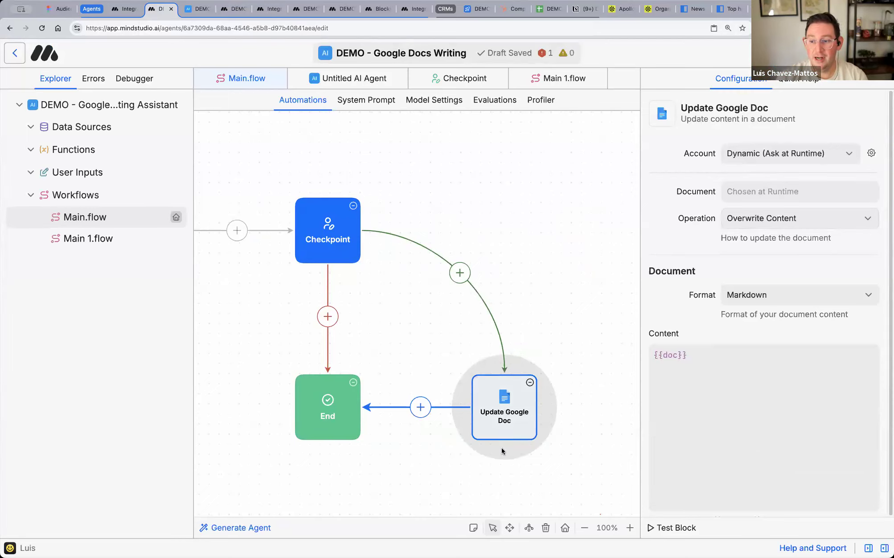
scroll(486, 314, "down", 1)
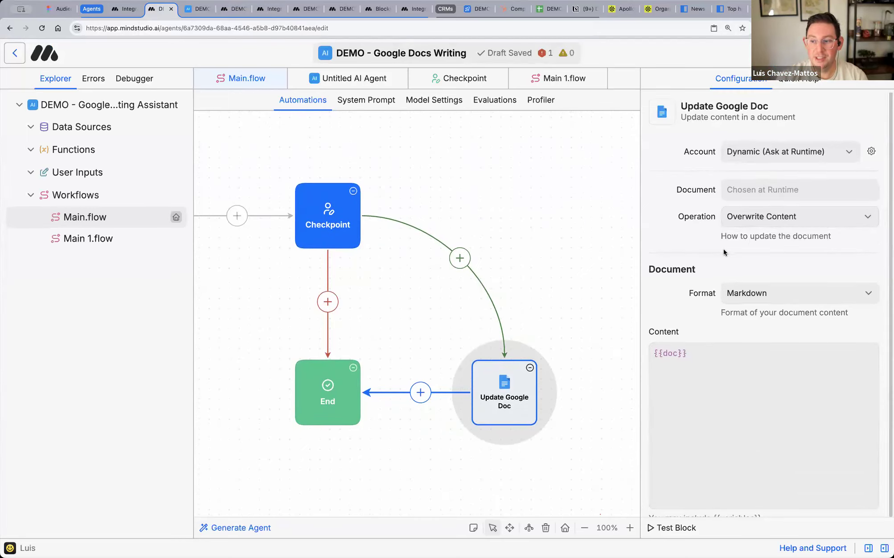
scroll(724, 249, "down", 1)
left_click_drag(715, 372, 712, 296)
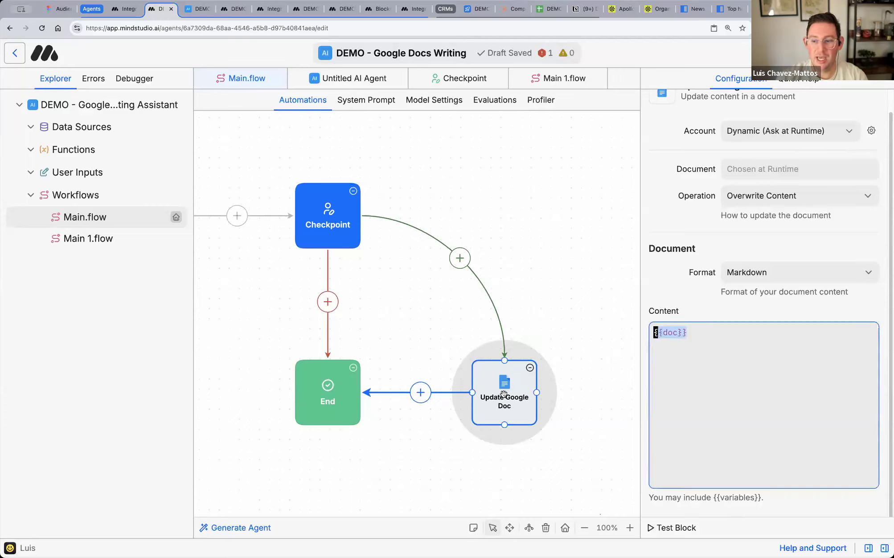
scroll(712, 205, "up", 1)
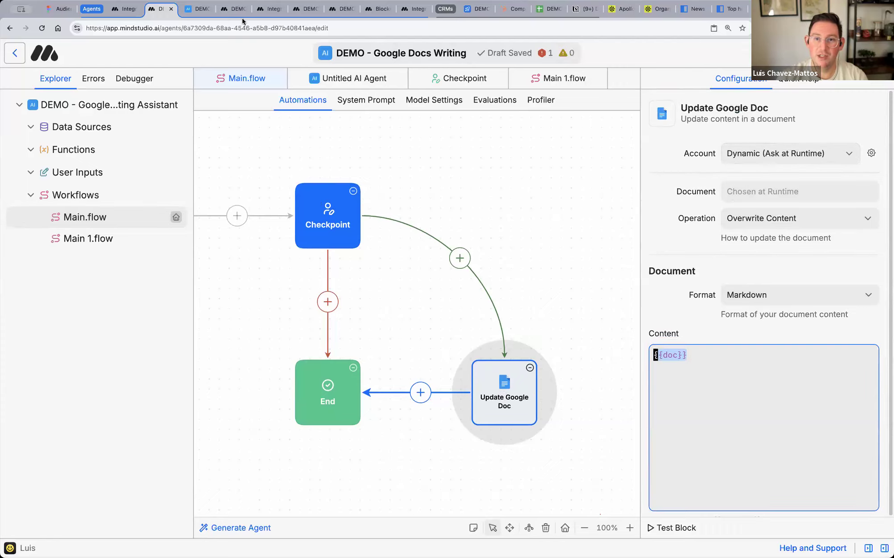
- In the agent run, choose "DEMO - The Wond..." as the document to update and approve the Google Doc update
left_click(196, 8)
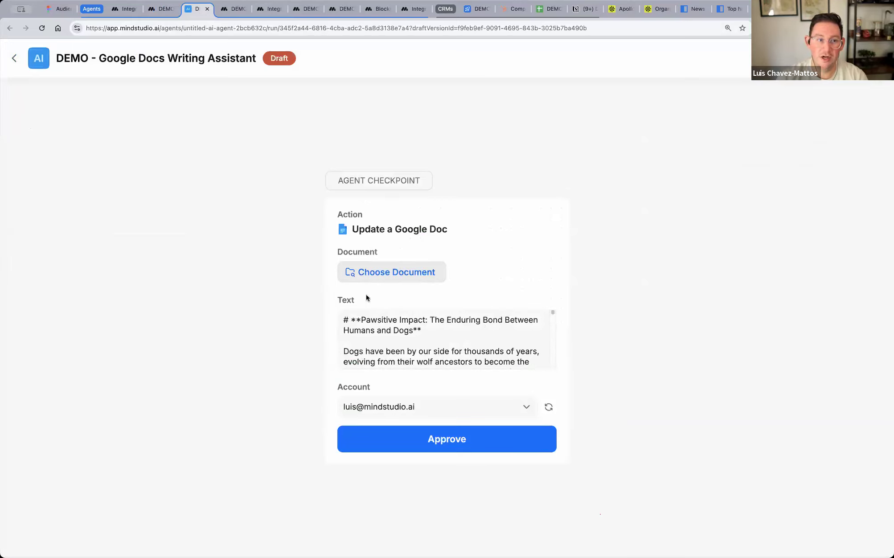
left_click(376, 275)
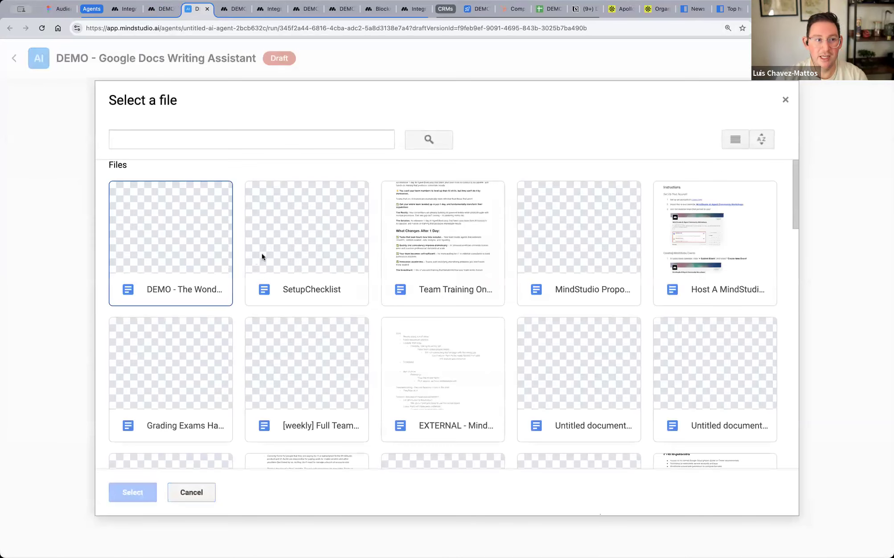
left_click(167, 259)
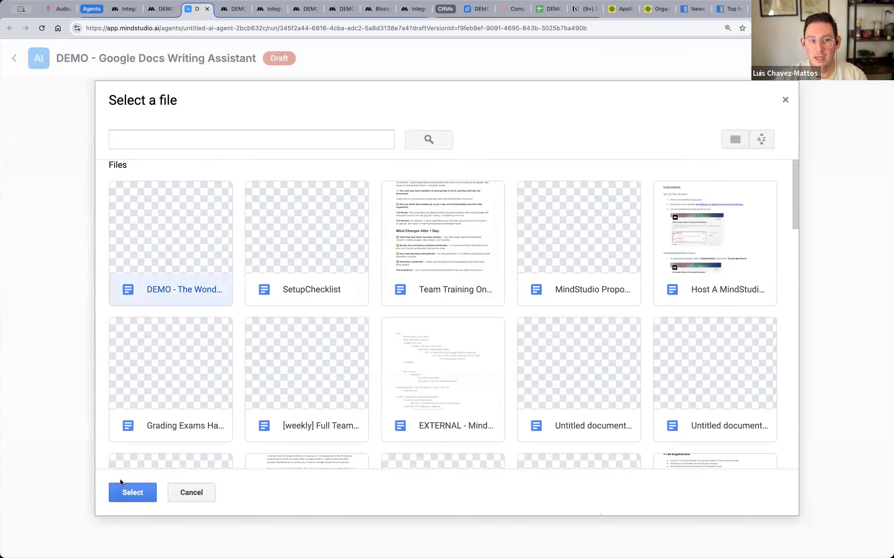
left_click(133, 492)
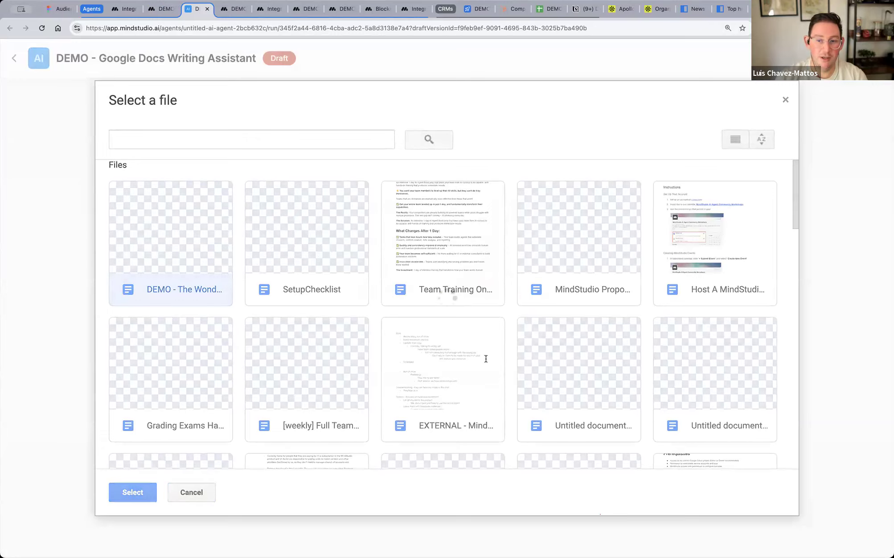
left_click(462, 445)
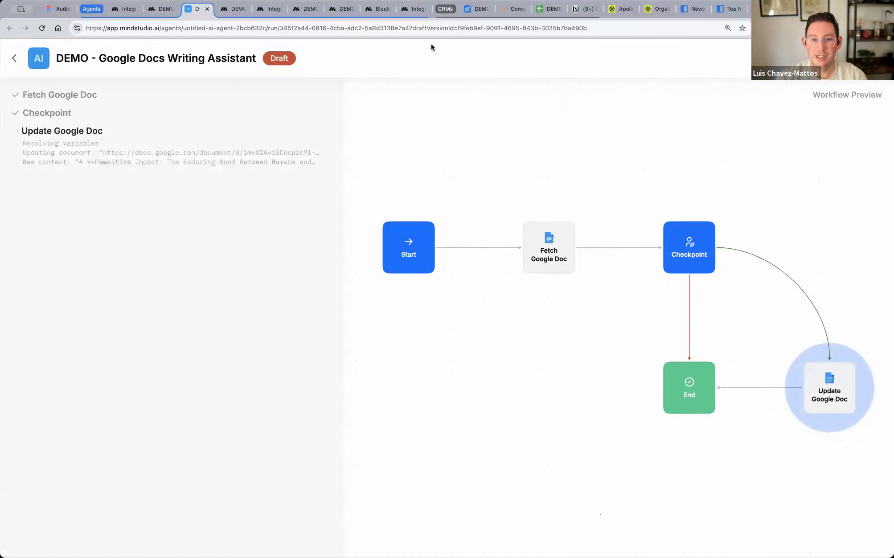
- Read through the updated dog article in Google Docs, highlighting its opening section, and return to its start
left_click(767, 9)
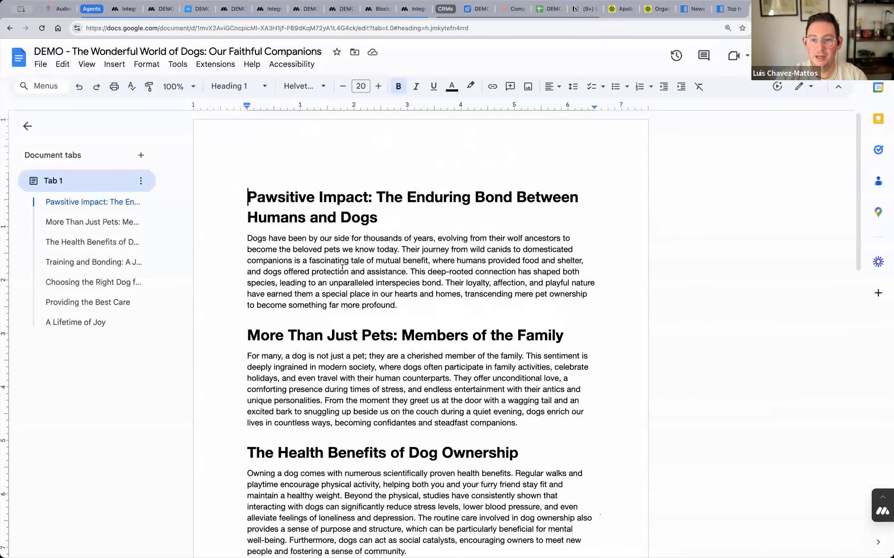
left_click_drag(254, 198, 404, 298)
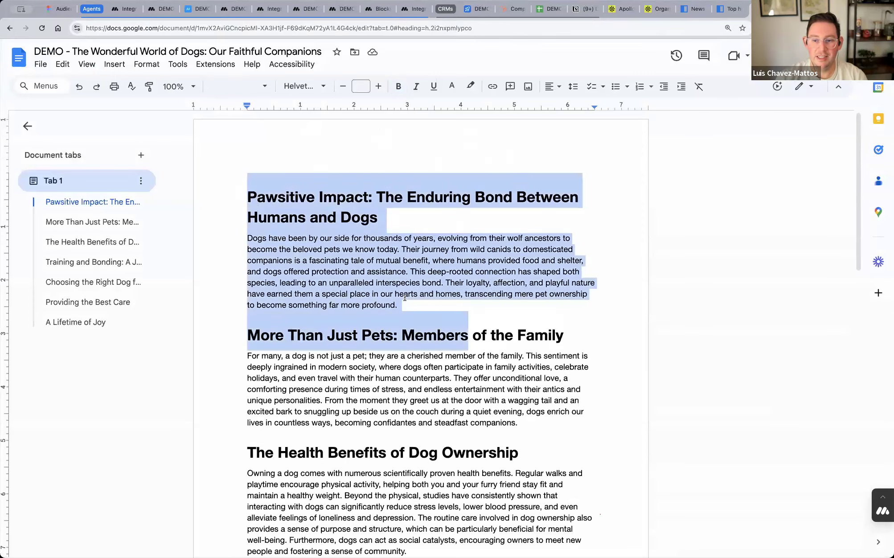
scroll(332, 260, "down", 3)
scroll(333, 263, "down", 9)
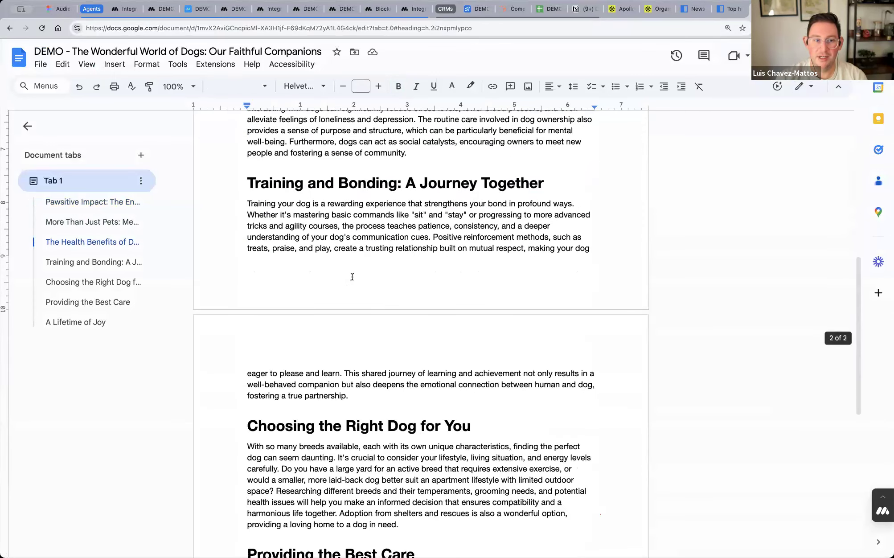
scroll(352, 276, "up", 5)
scroll(352, 276, "up", 7)
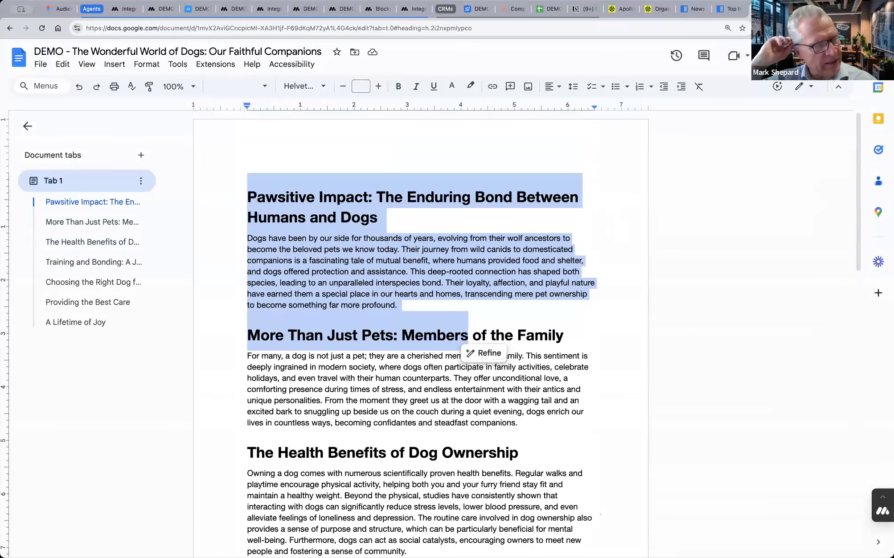
- Back in the MindStudio editor, examine the workflow's path from Start through Fetch Google Doc and Checkpoint to Update Google Doc and End
left_click(161, 9)
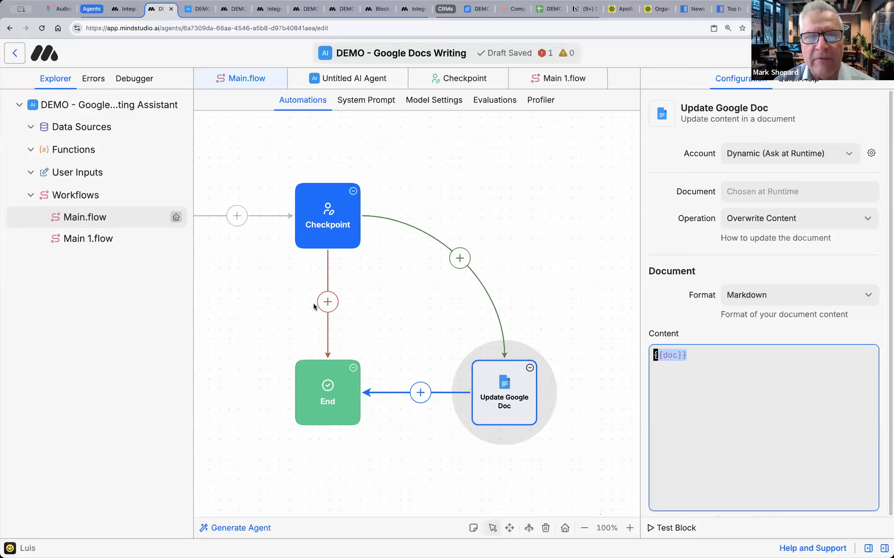
scroll(337, 303, "right", 2)
scroll(337, 303, "left", 5)
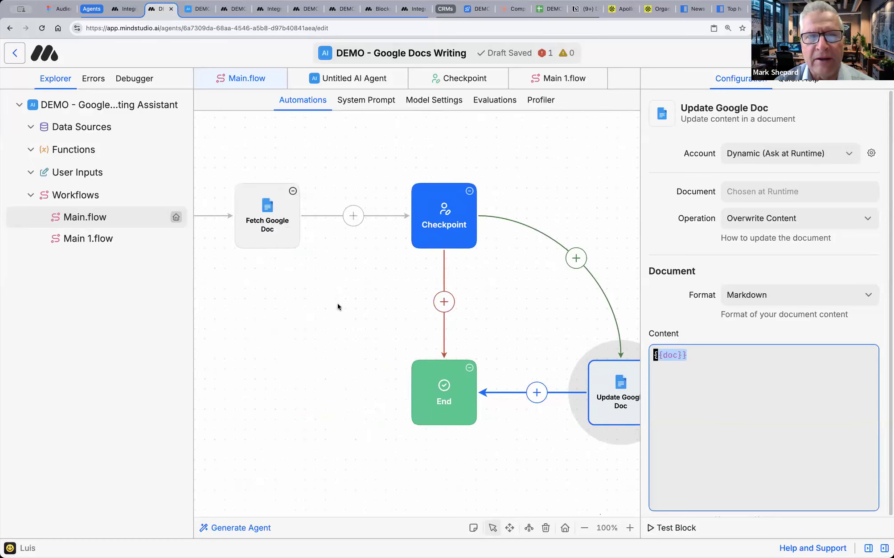
scroll(338, 306, "left", 3)
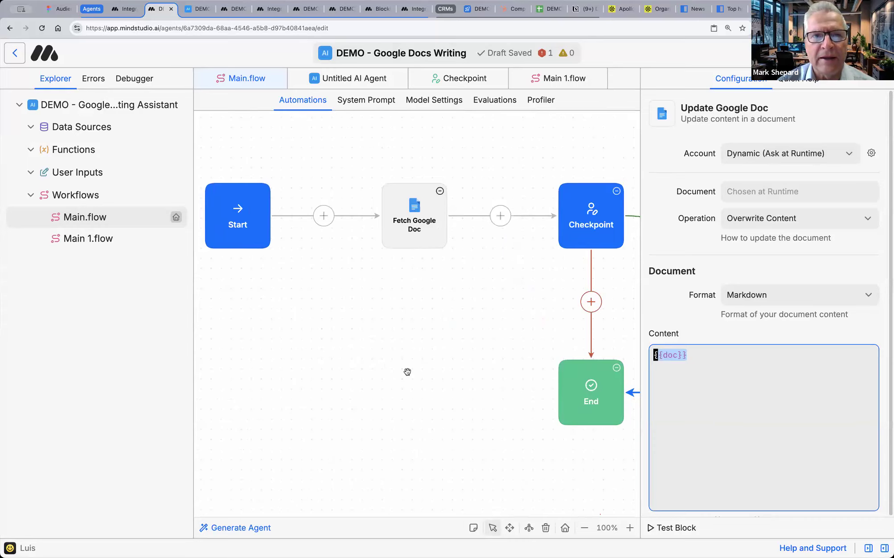
scroll(407, 374, "right", 10)
scroll(408, 374, "right", 2)
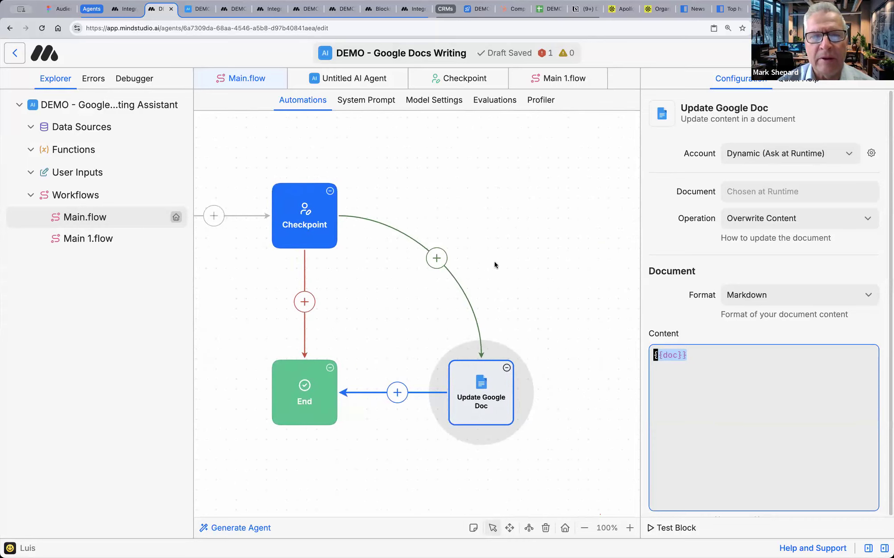
left_click(471, 231)
scroll(472, 232, "left", 6)
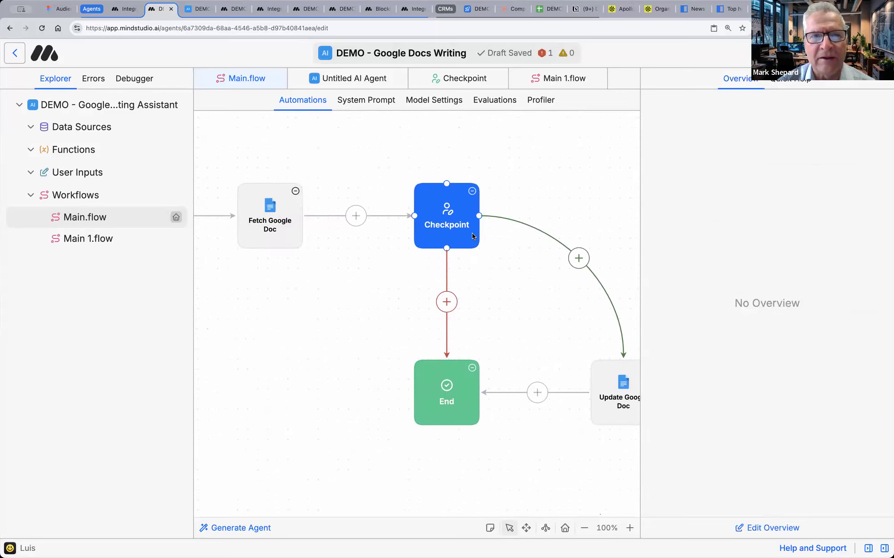
scroll(472, 233, "right", 3)
scroll(471, 237, "left", 2)
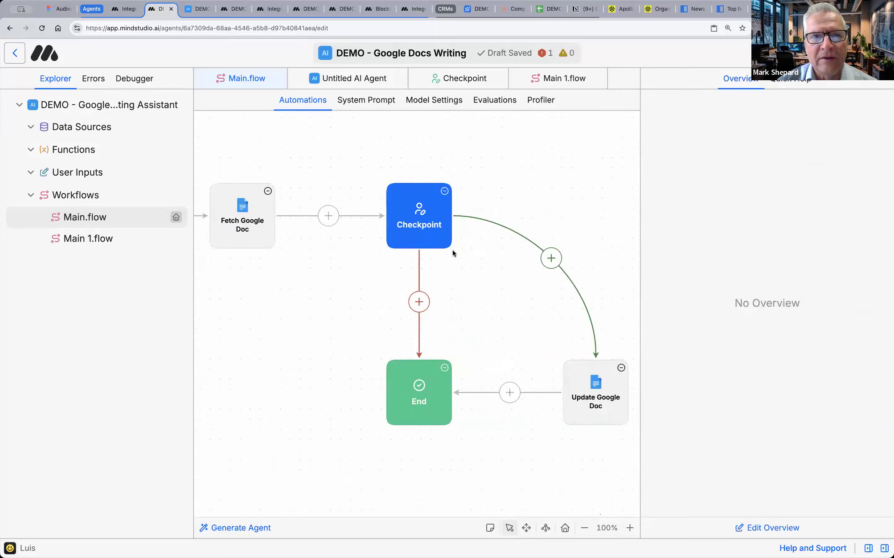
scroll(453, 249, "right", 3)
scroll(435, 263, "left", 6)
scroll(435, 264, "left", 7)
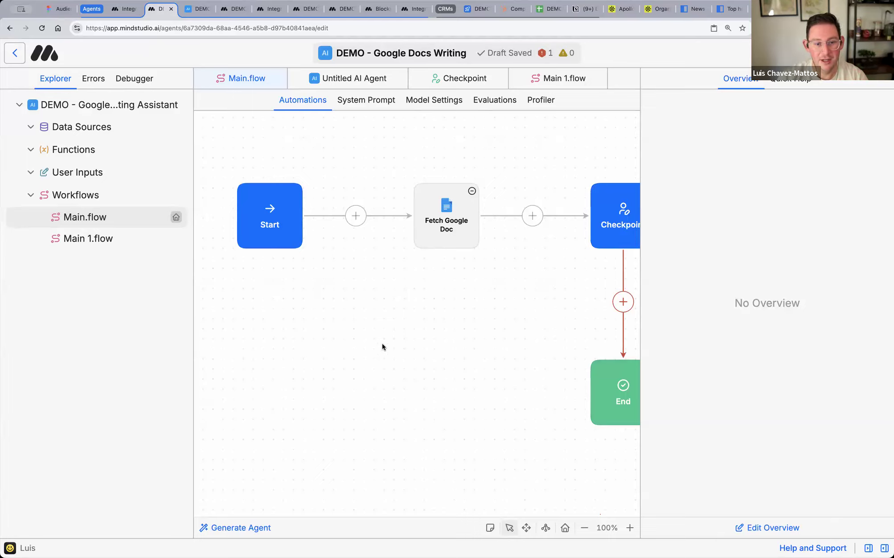
- Inspect the Fetch Google Doc block's account, document, export format and output variable settings and its place in the workflow
left_click(455, 227)
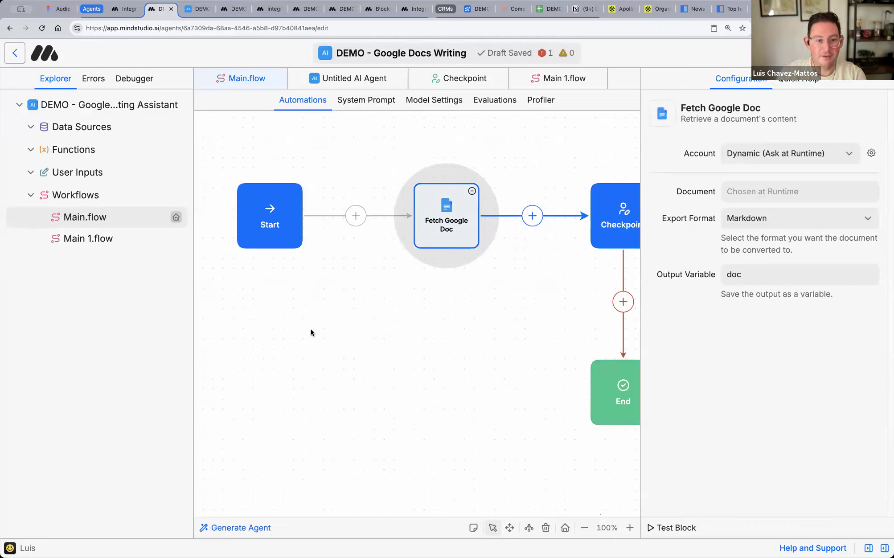
left_click(377, 297)
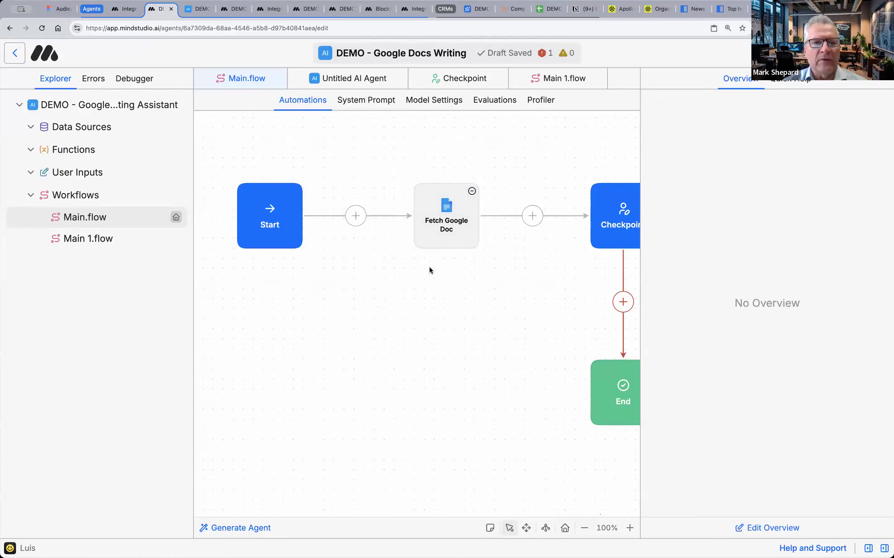
left_click(443, 225)
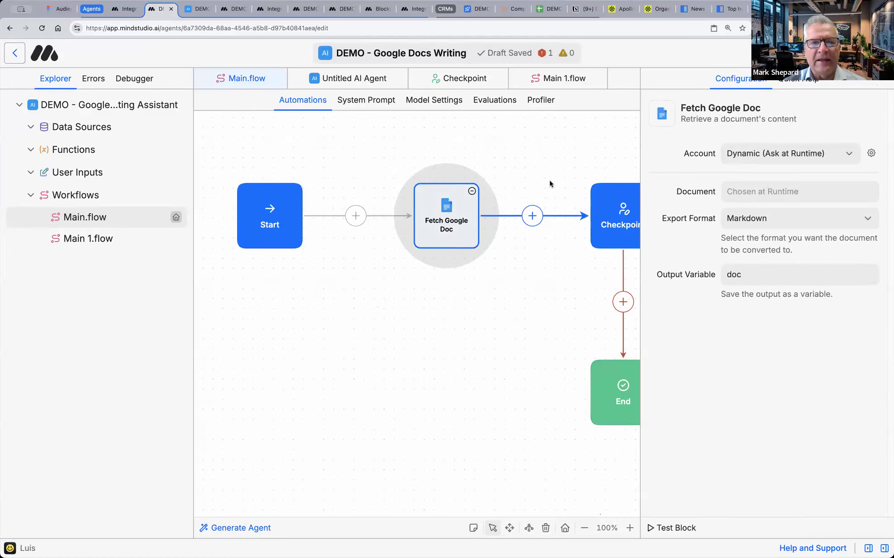
scroll(354, 169, "right", 5)
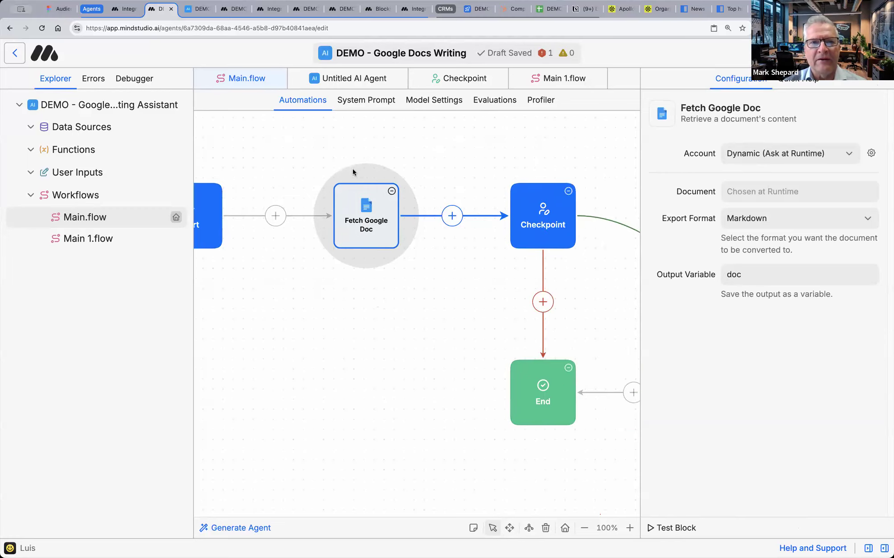
scroll(353, 169, "left", 6)
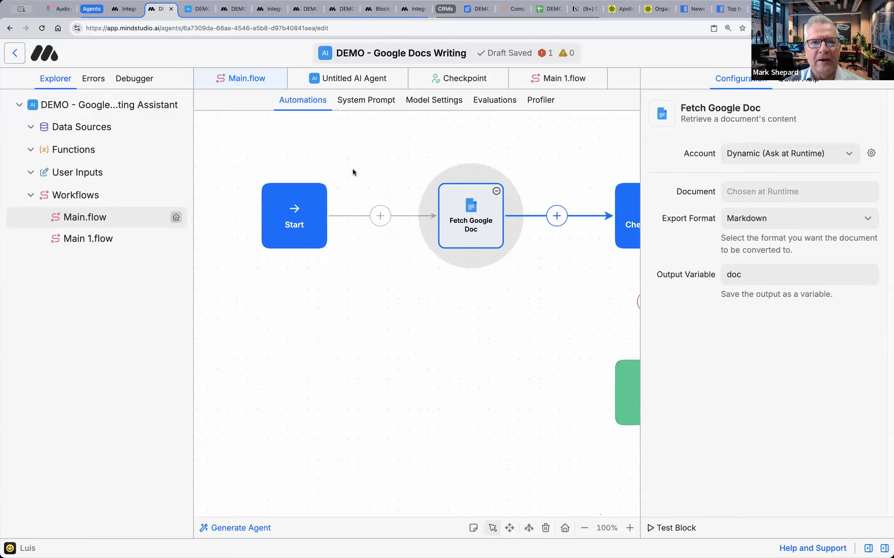
scroll(352, 172, "right", 1)
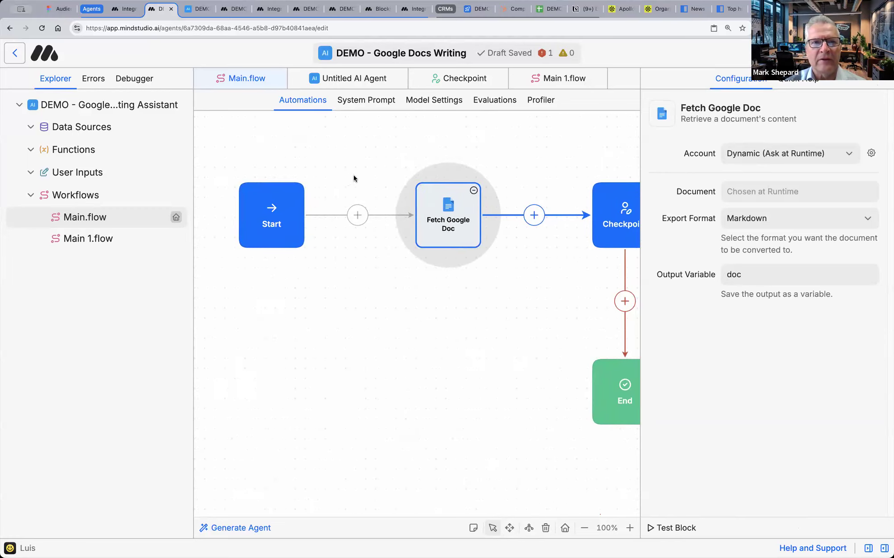
scroll(334, 167, "right", 2)
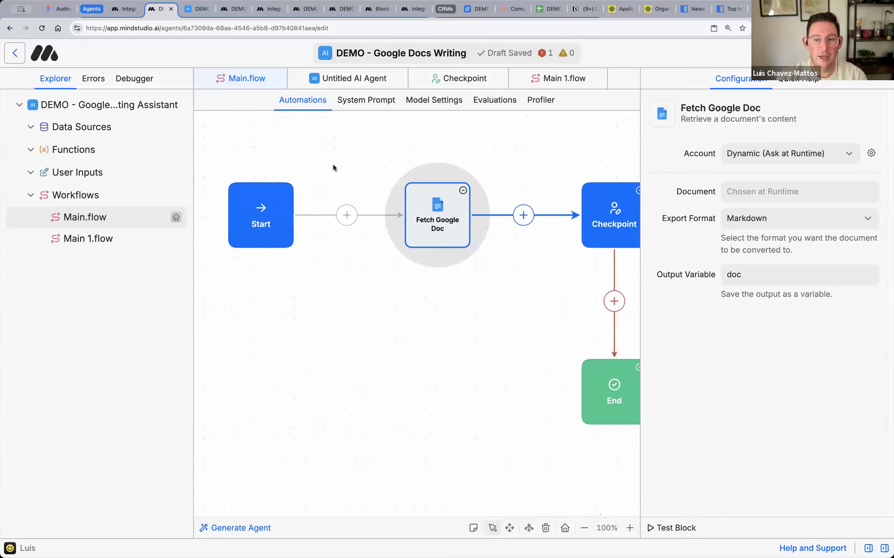
scroll(333, 165, "up", 1)
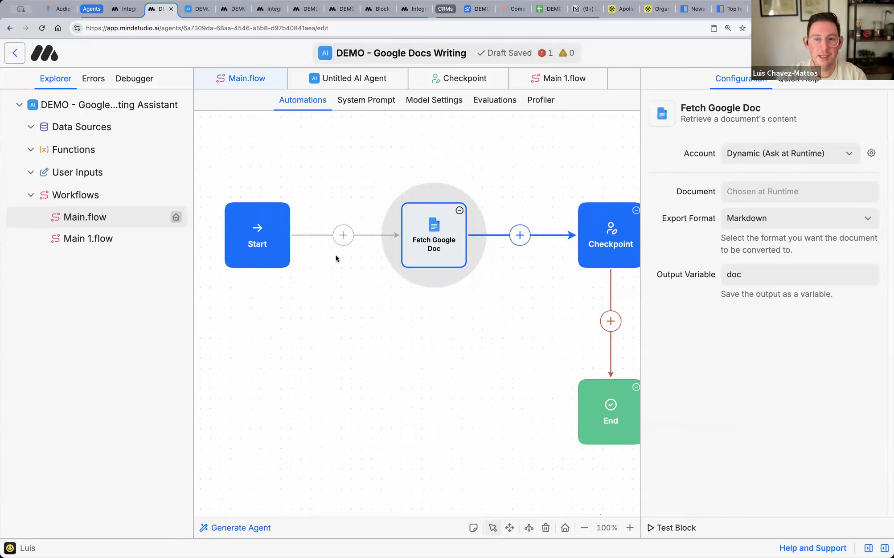
- Run the Google Docs Writing Assistant draft again from its completed run page and highlight the new run's web address
left_click(187, 8)
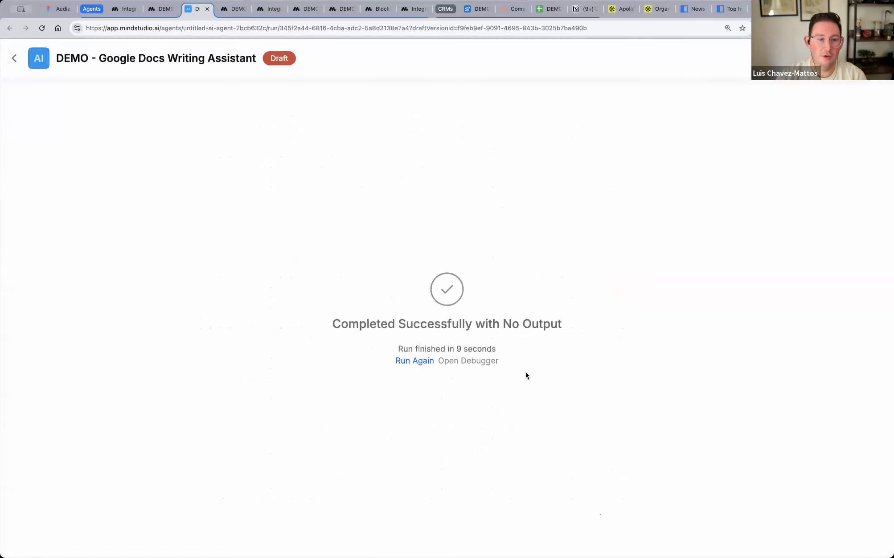
left_click(407, 360)
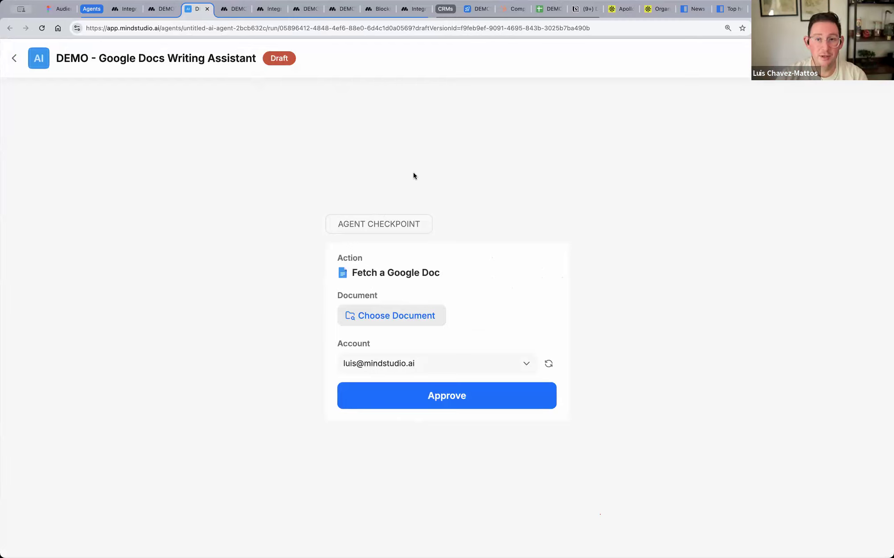
left_click(230, 28)
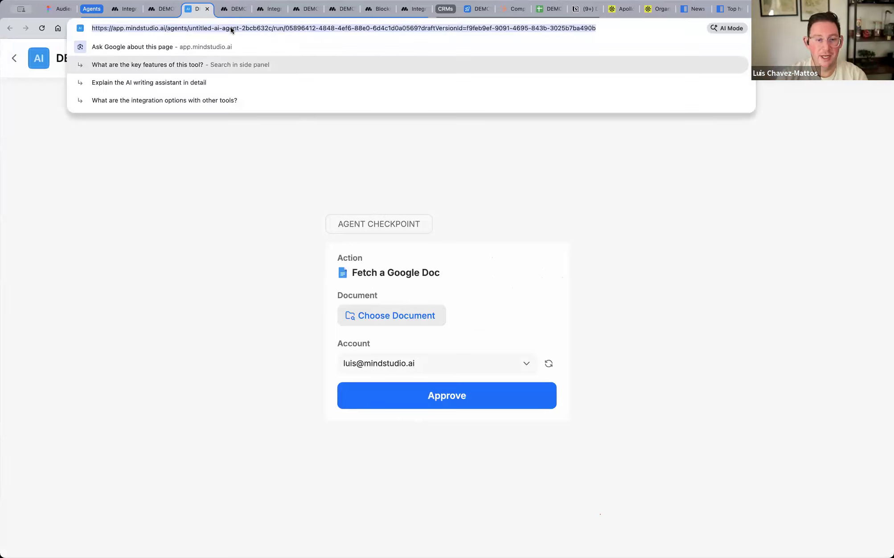
left_click(460, 150)
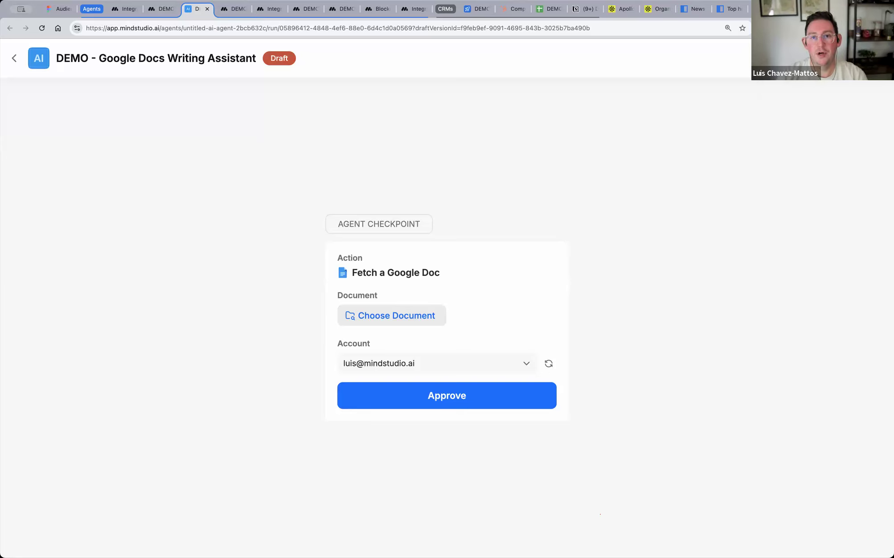
- Return to the agent editor and examine the agent's Embedding settings for guest access, managed users and signed URL embedding
left_click(161, 8)
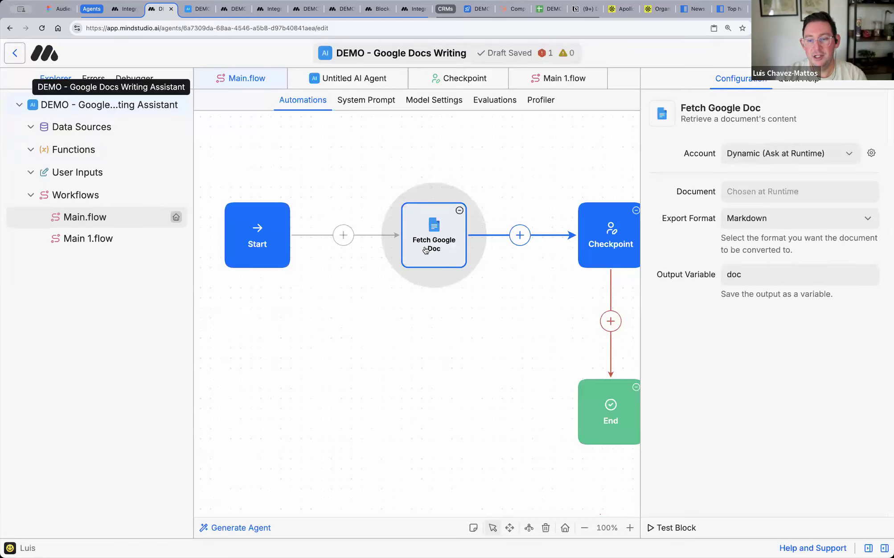
left_click(110, 105)
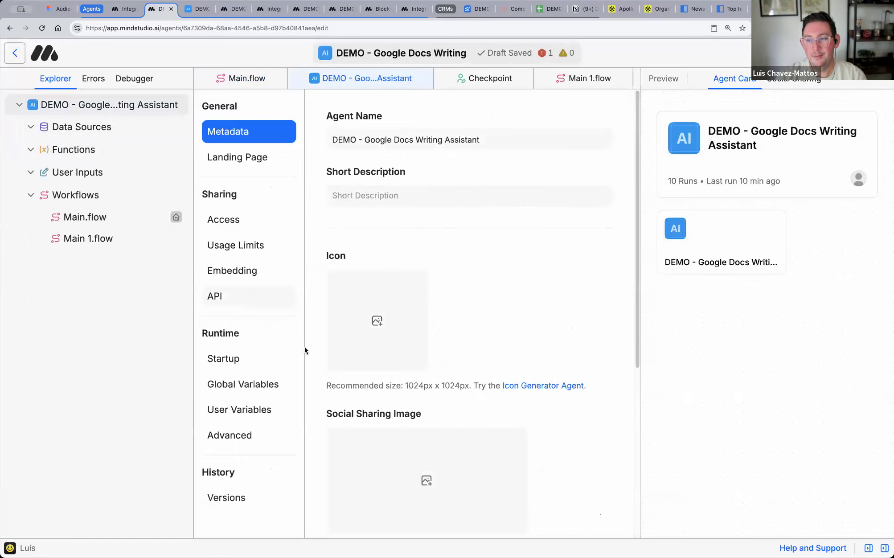
left_click(269, 273)
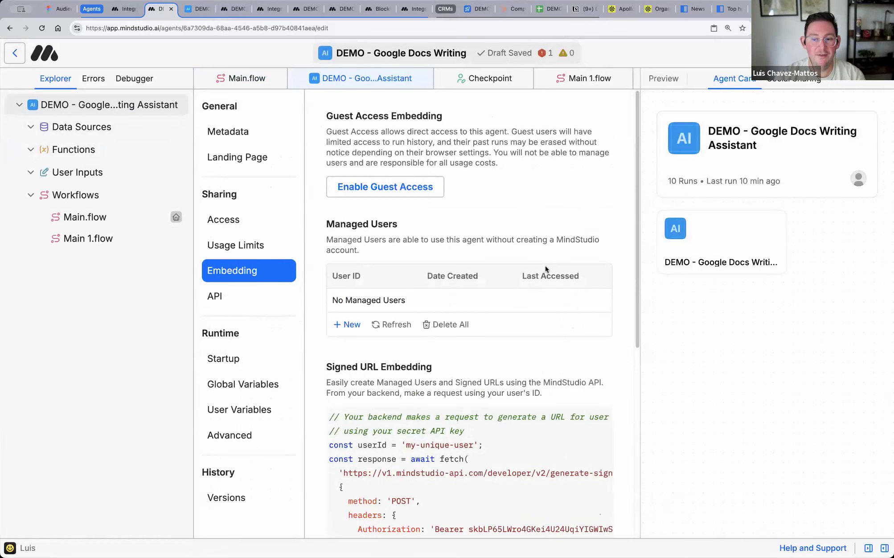
scroll(434, 240, "down", 2)
scroll(451, 201, "down", 3)
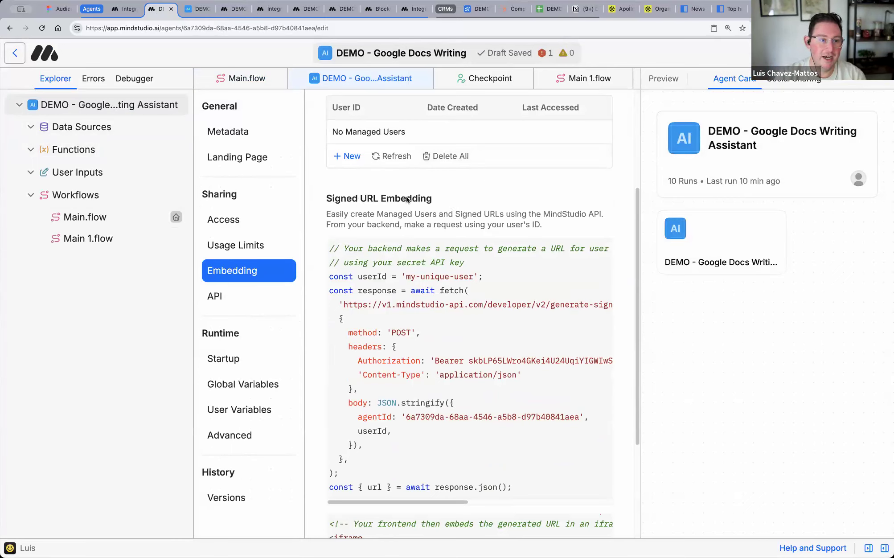
scroll(414, 209, "up", 4)
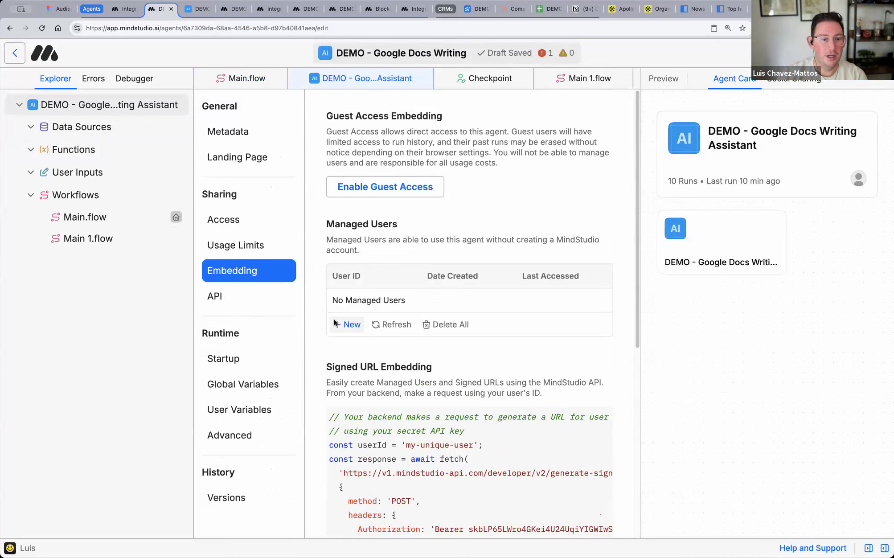
scroll(334, 319, "down", 1)
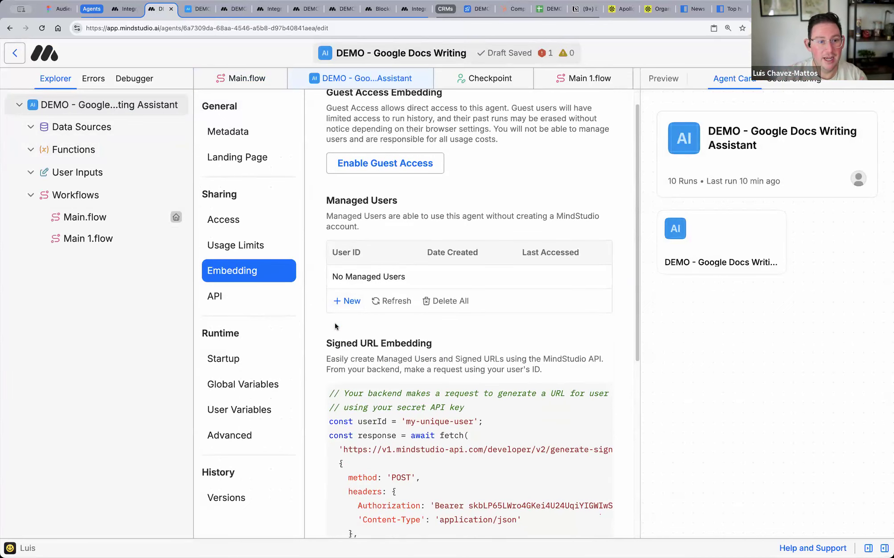
scroll(335, 326, "up", 1)
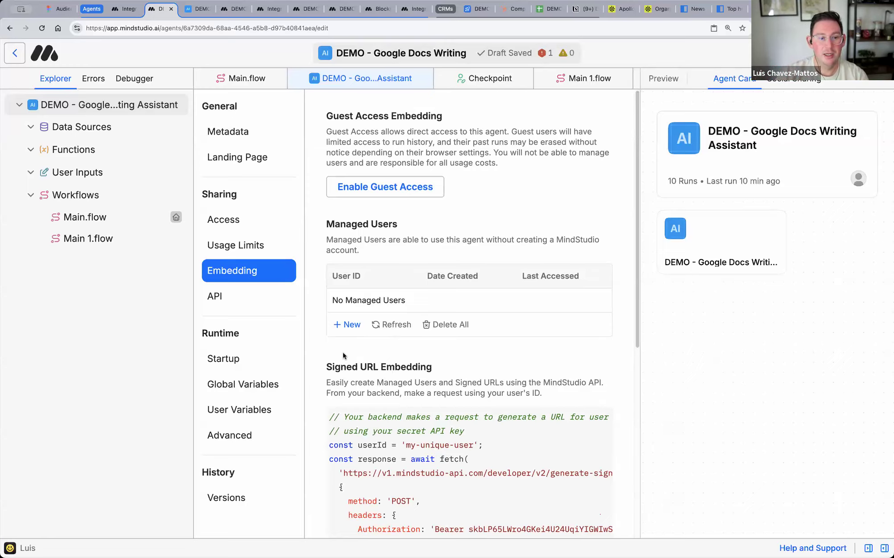
- Check the waiting agent run, return to the editor, and set the agent's access to Public
left_click(197, 14)
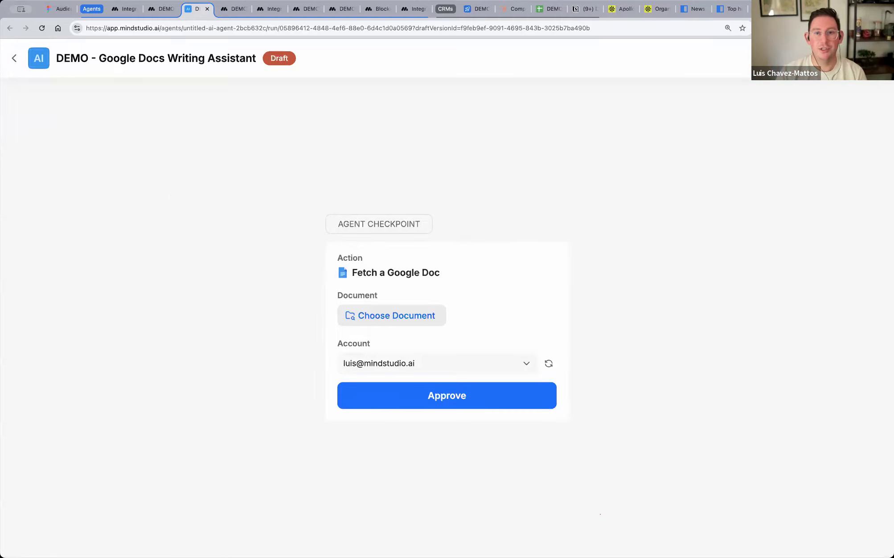
left_click(153, 9)
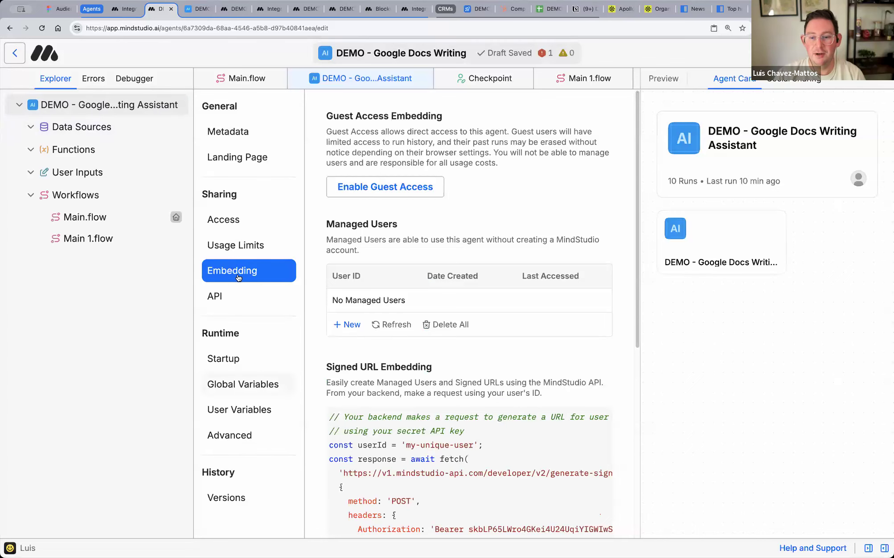
left_click(225, 219)
left_click(379, 174)
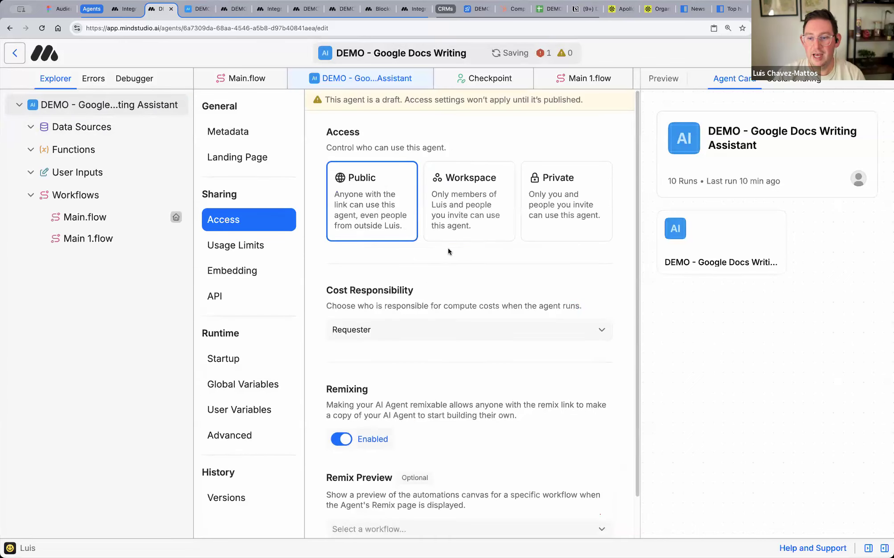
- Look over the Remix Preview and Cost Responsibility choices in the access settings, and disable remixing for the agent
scroll(447, 248, "down", 2)
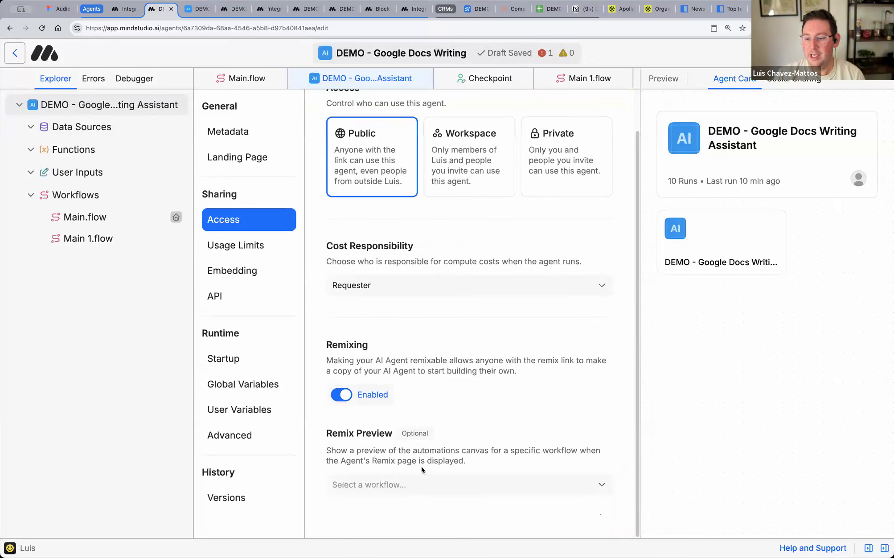
left_click(389, 484)
left_click(430, 287)
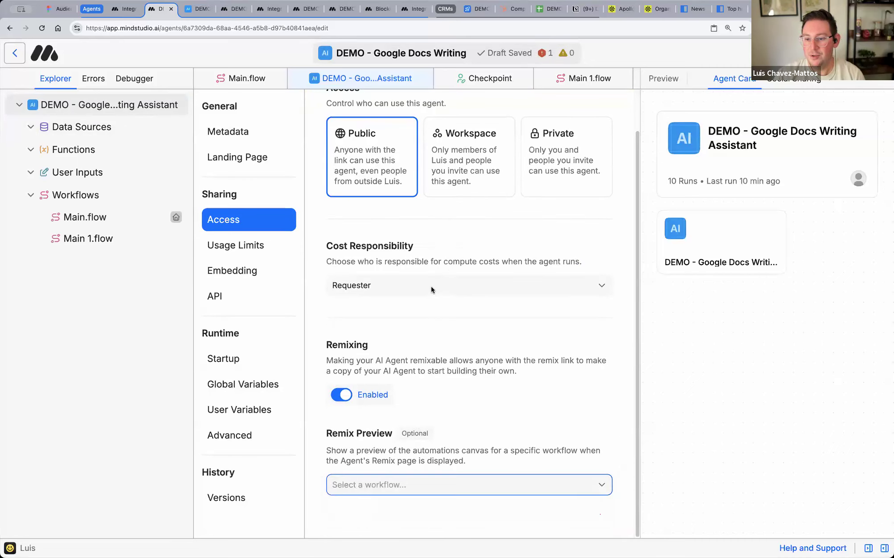
left_click(431, 287)
left_click(465, 249)
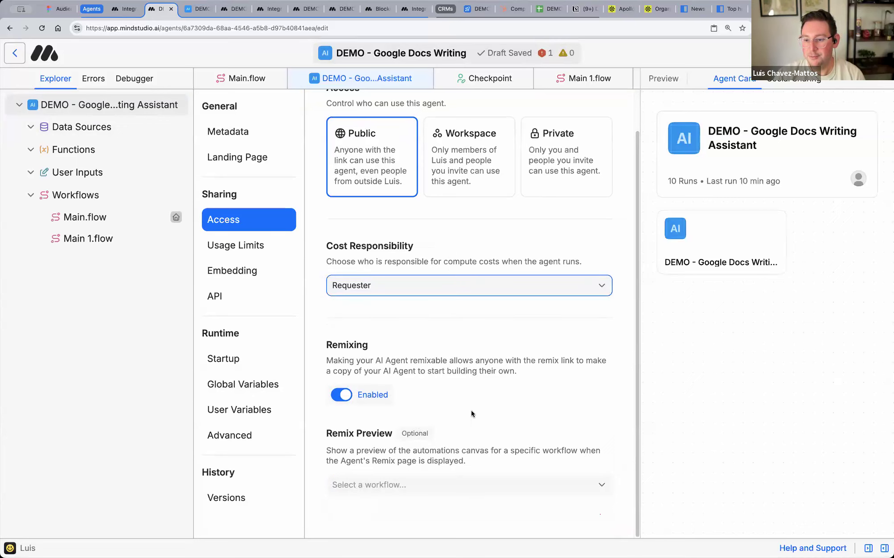
left_click(363, 396)
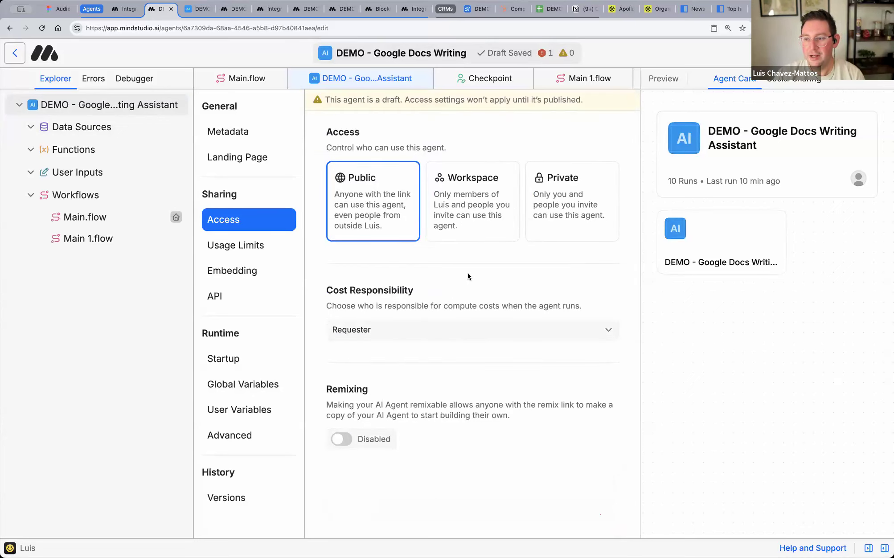
- Set the cost responsibility to Agent Owner (You) and enable anonymous access for the agent
left_click(394, 333)
left_click(401, 341)
scroll(437, 308, "down", 3)
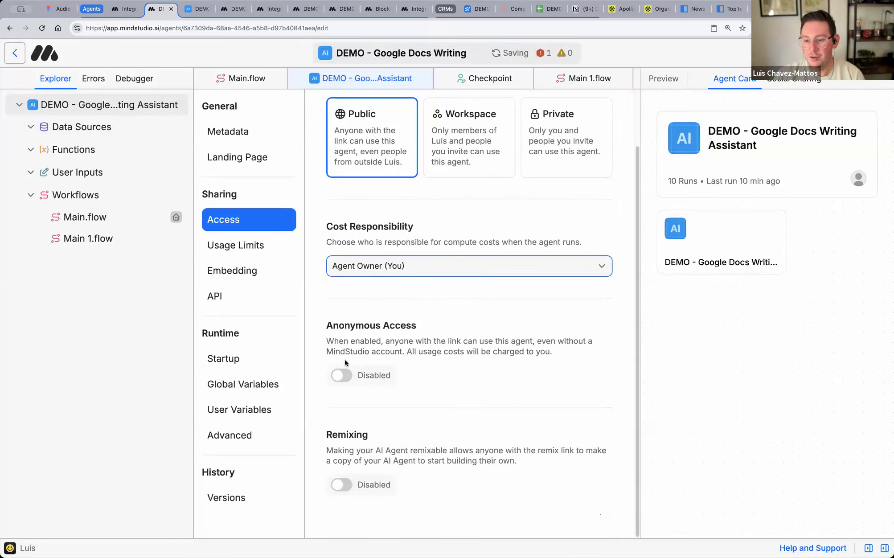
left_click(341, 375)
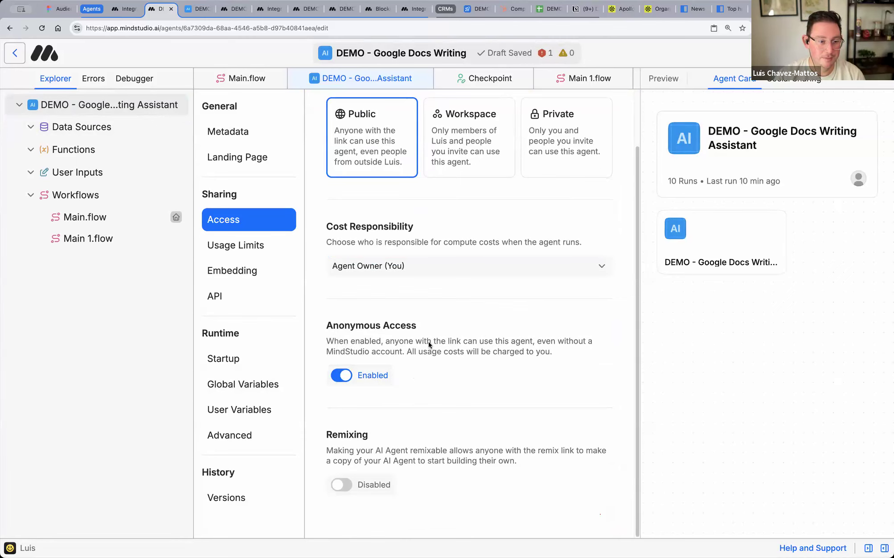
scroll(427, 344, "up", 3)
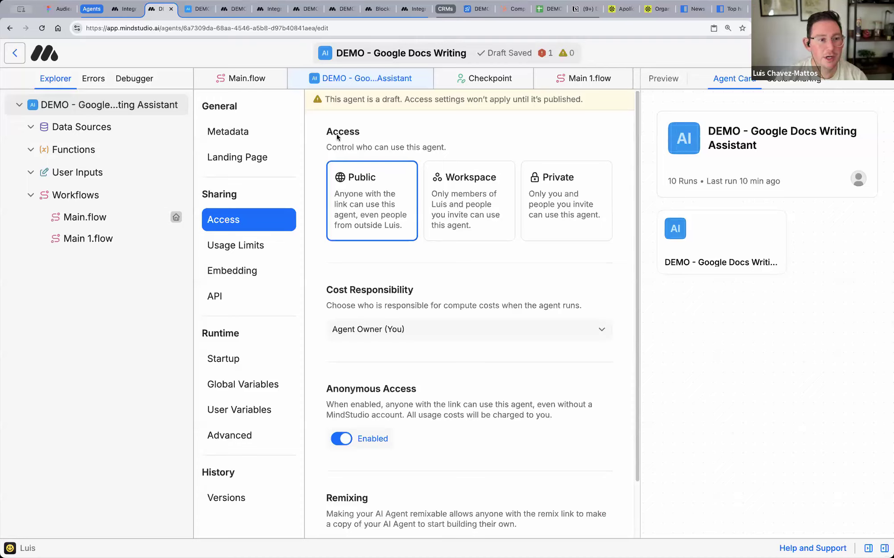
- Back in Main.flow, inspect the Fetch Google Doc block's output variable "doc" and the path onward to Checkpoint and Update Google Doc
left_click(238, 79)
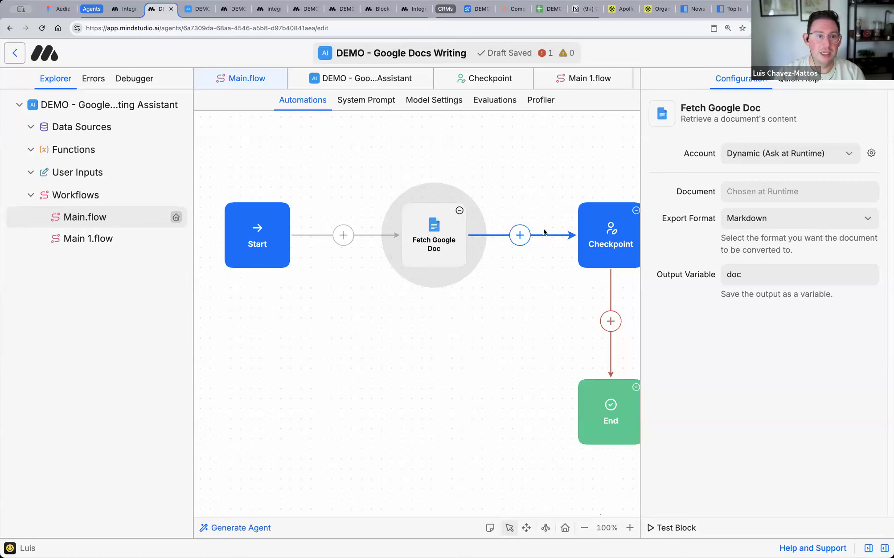
scroll(383, 294, "right", 3)
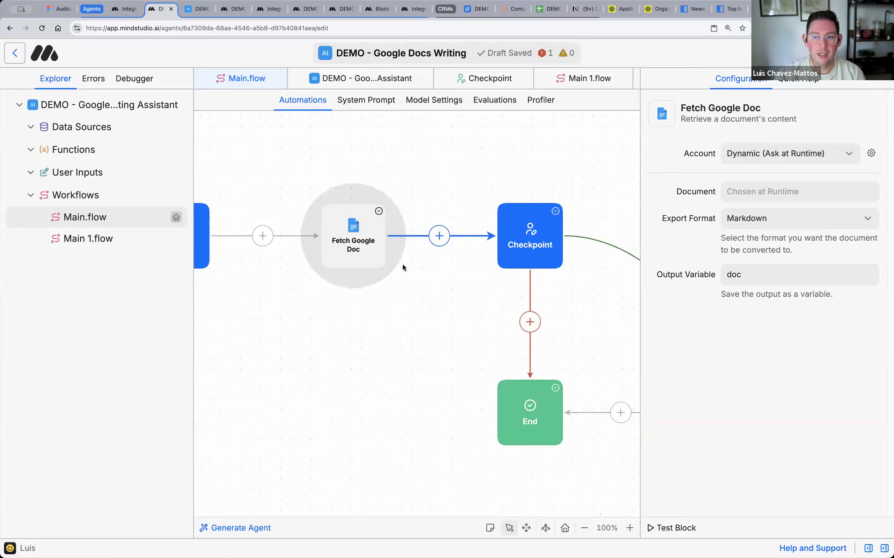
double_click(731, 275)
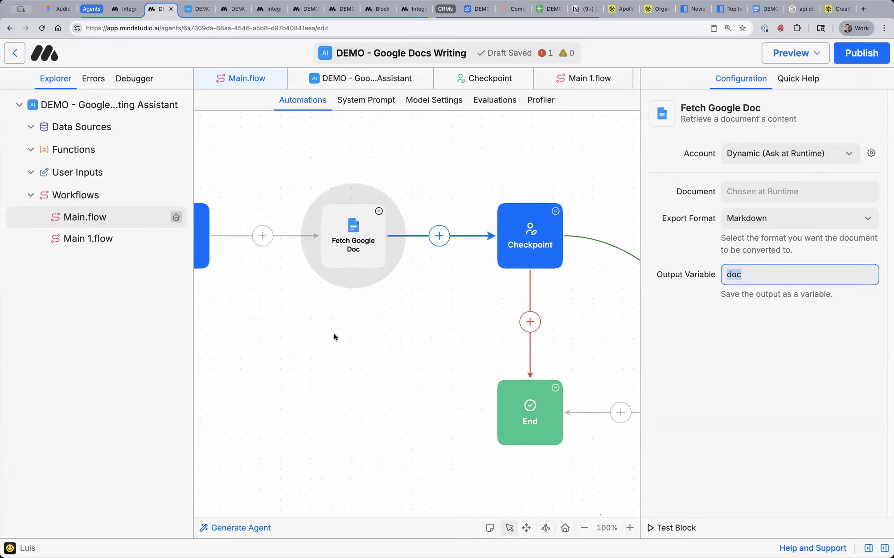
scroll(387, 333, "right", 5)
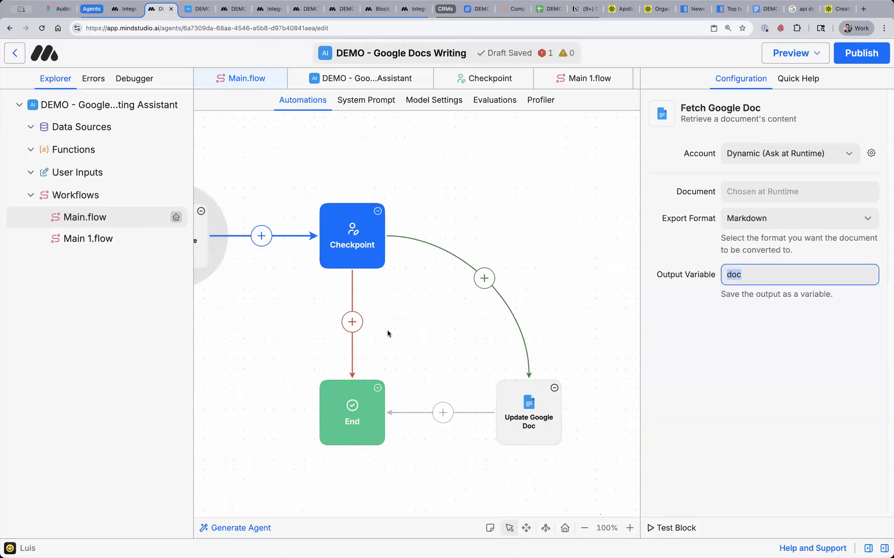
scroll(387, 330, "left", 3)
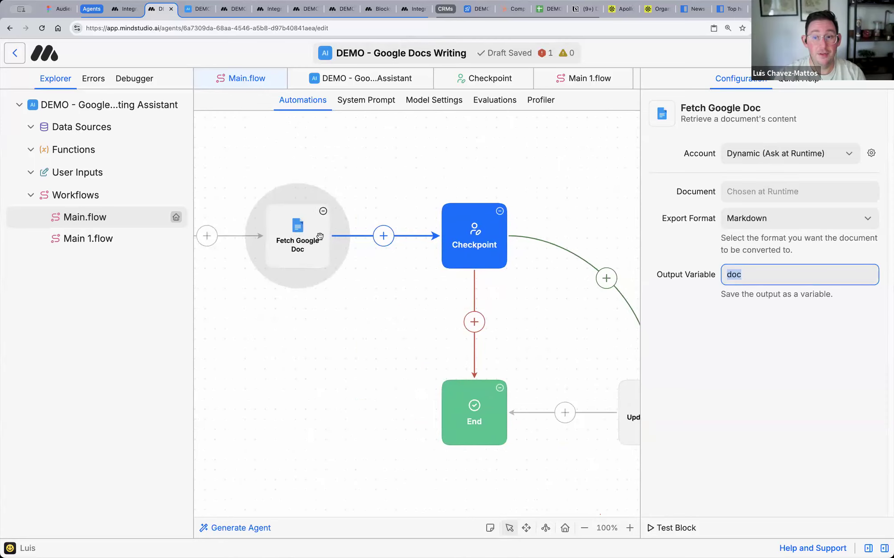
- Inspect the log of the most recent Main.flow run in the debugger and return to the Main.flow canvas
left_click(131, 79)
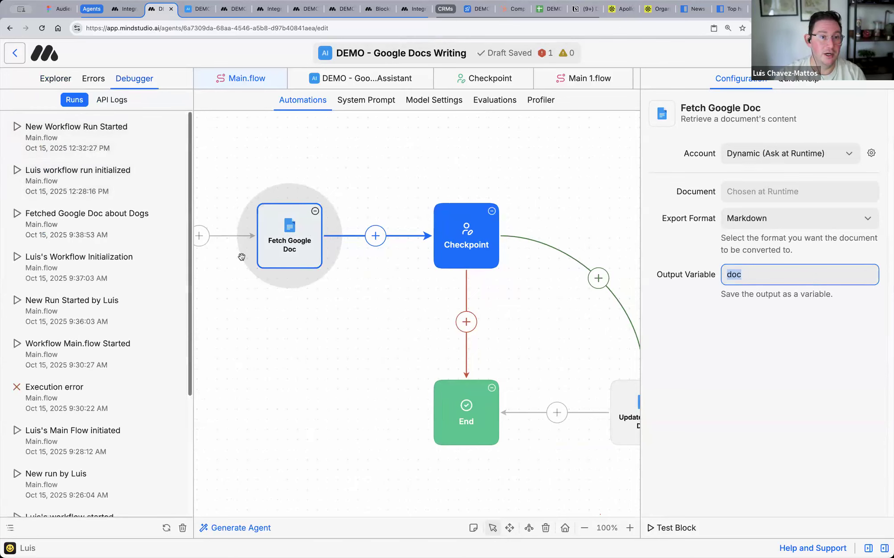
left_click(79, 142)
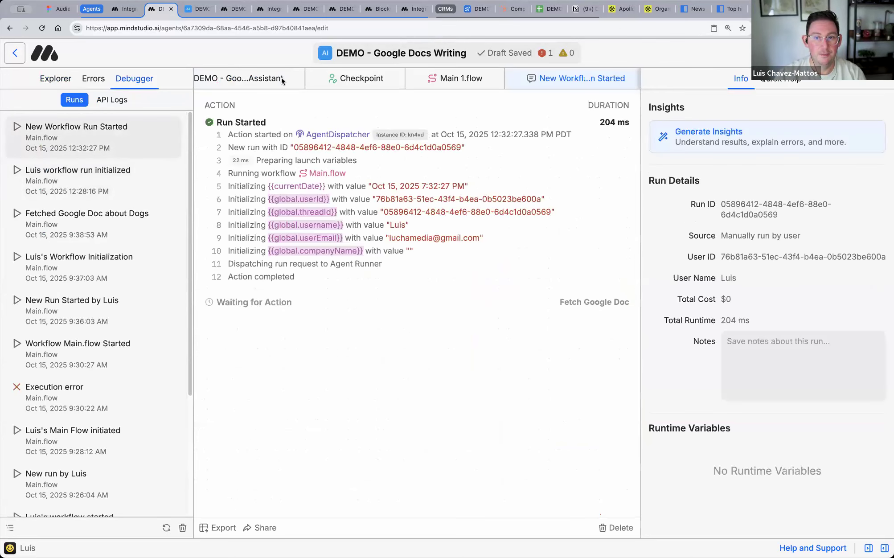
left_click(259, 75)
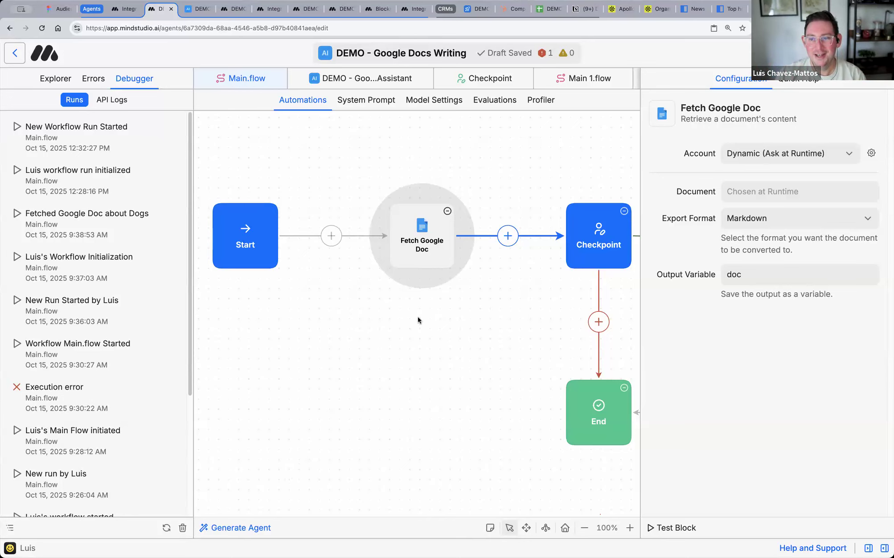
- Bring back the agent's file explorer, review the Main.flow path through Checkpoint to Update Google Doc, and reselect the Fetch Google Doc block
left_click(54, 79)
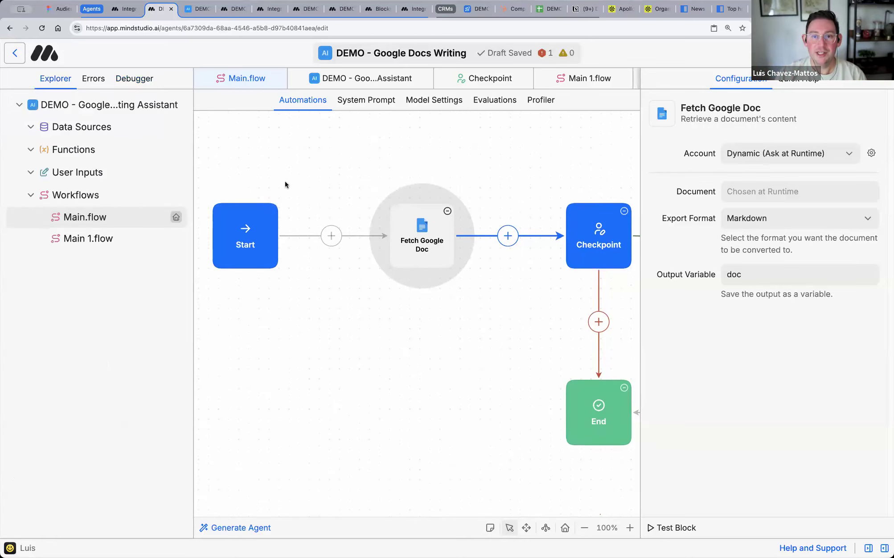
scroll(411, 251, "right", 5)
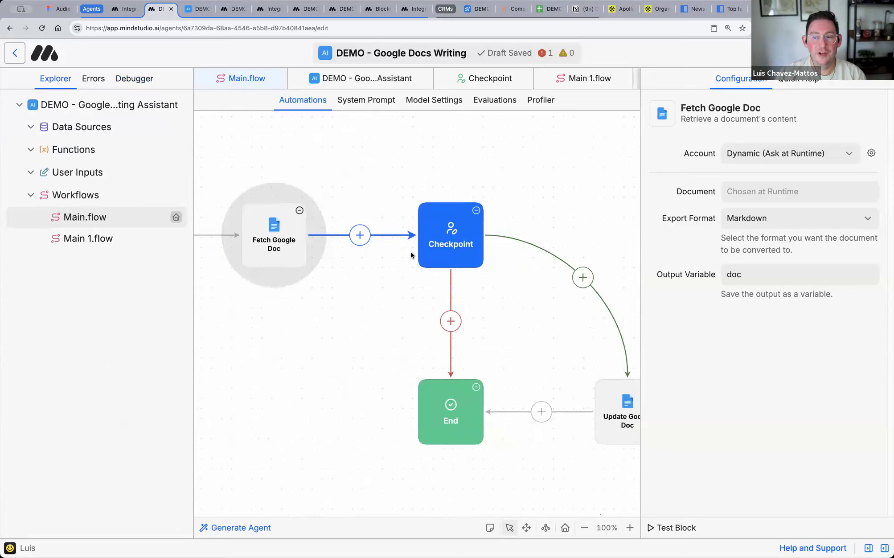
scroll(411, 252, "right", 1)
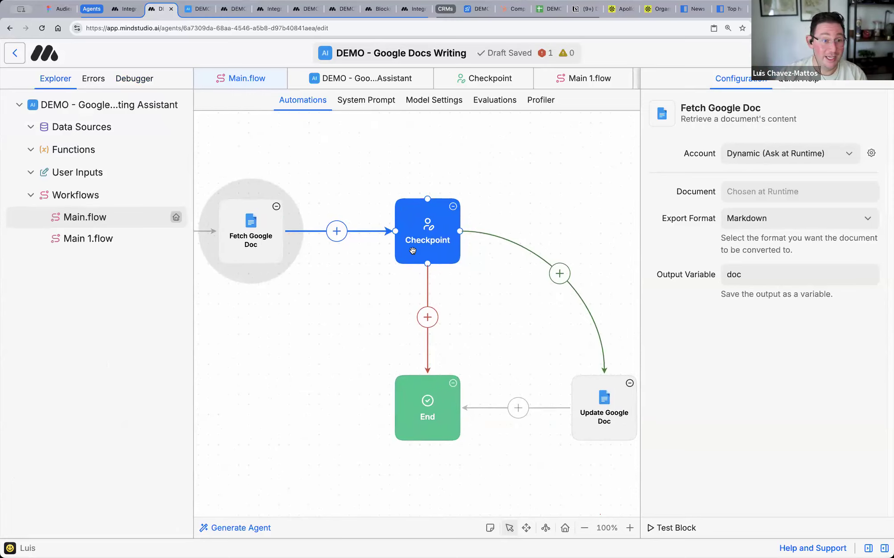
left_click(291, 335)
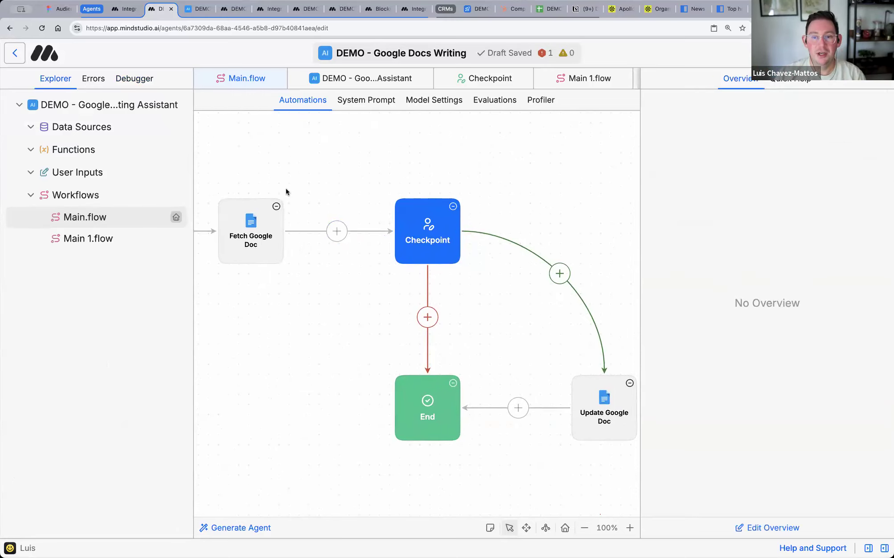
scroll(288, 187, "left", 5)
left_click(414, 238)
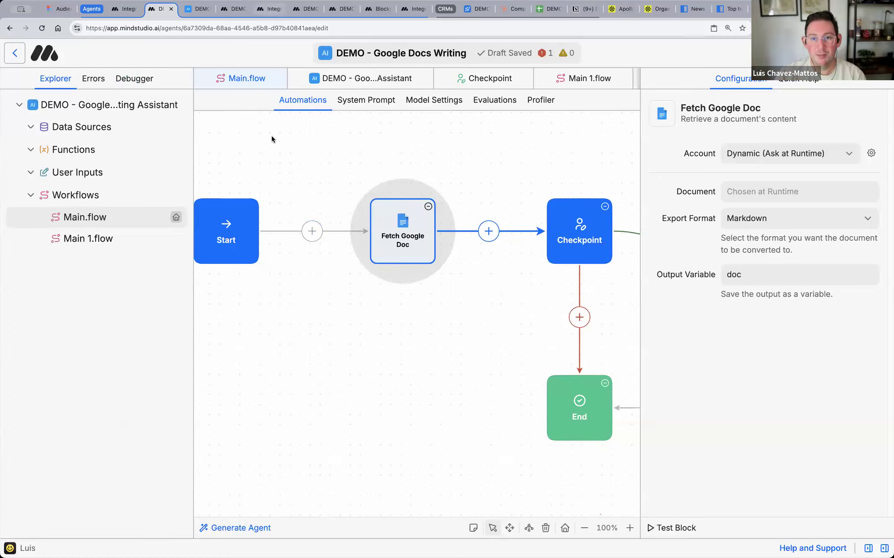
- Switch to the "DEMO - Extract People, Enrich, Add to CRM" agent, open its Main.flow and inspect the Run Workflow block's settings
left_click(204, 9)
left_click(206, 9)
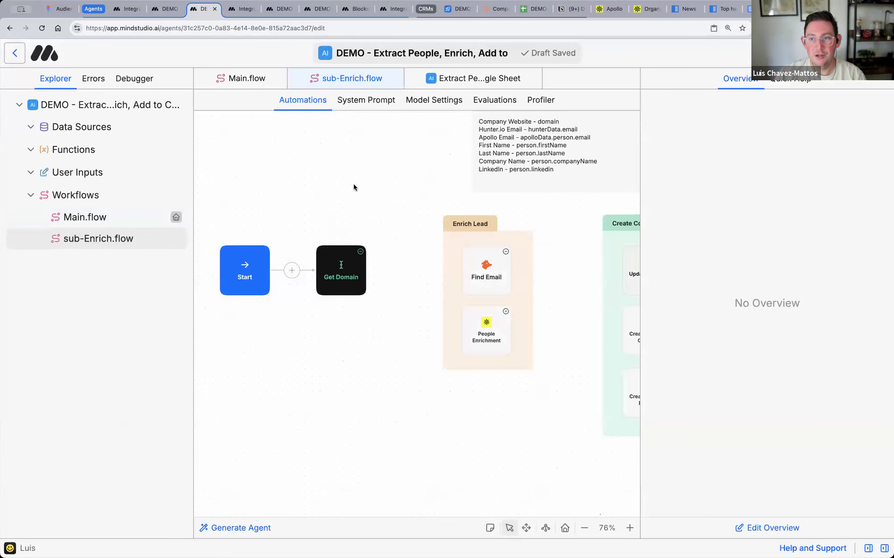
scroll(372, 220, "up", 3)
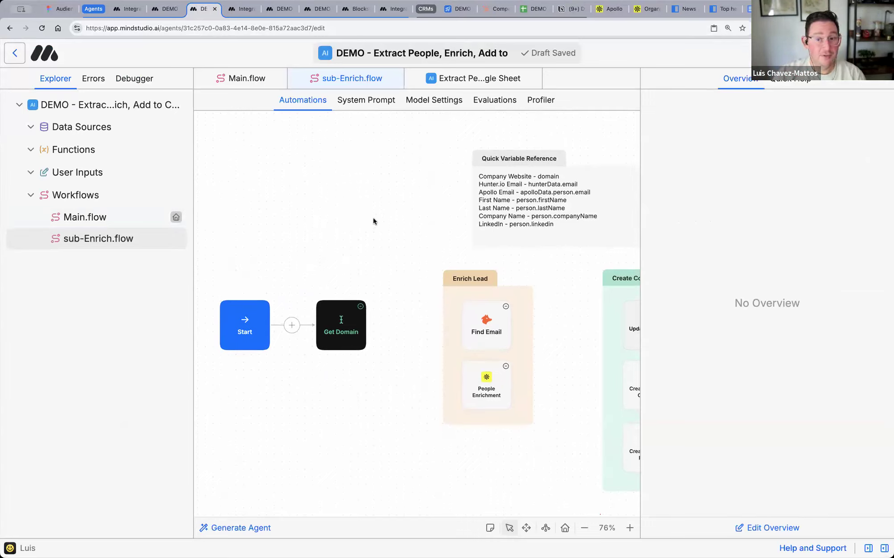
left_click(85, 217)
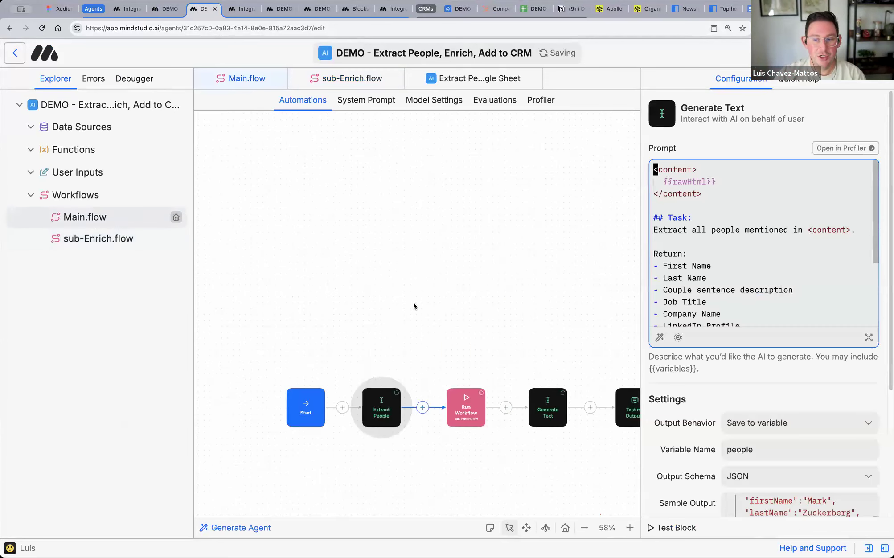
scroll(459, 333, "right", 2)
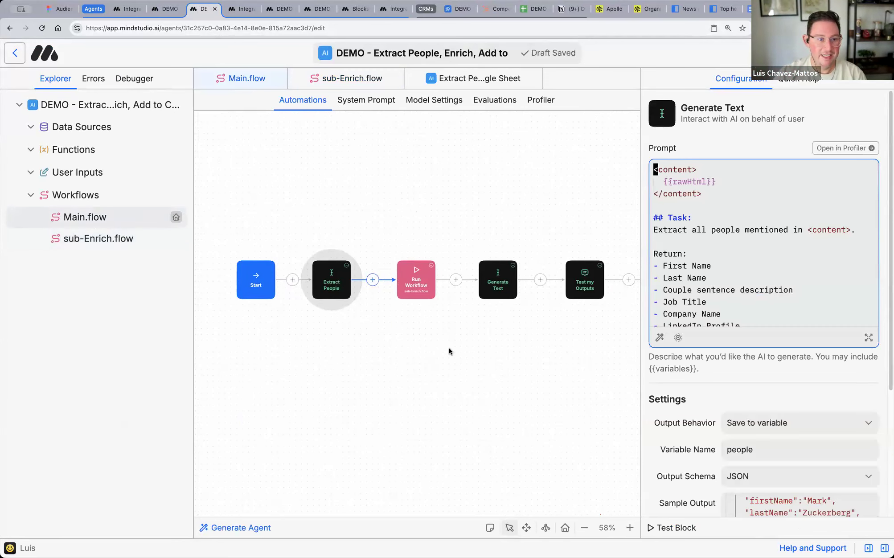
scroll(285, 218, "up", 1)
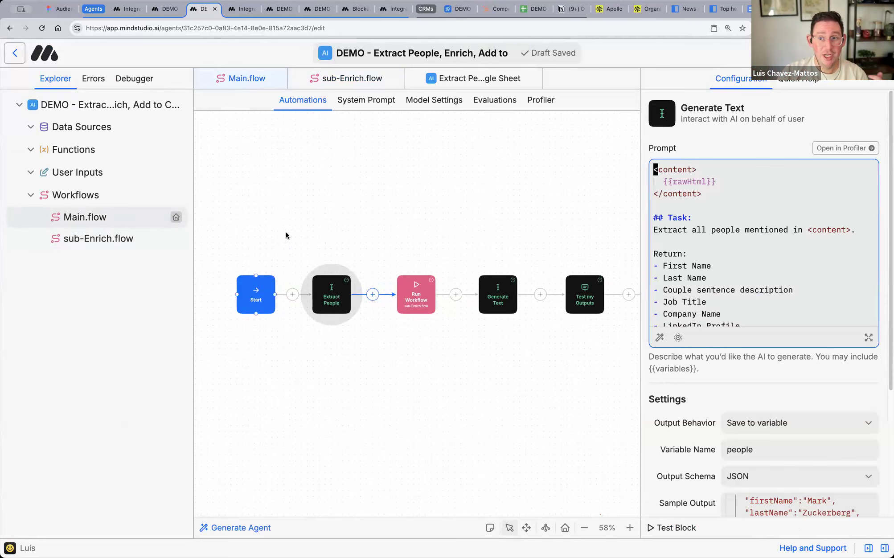
left_click(408, 292)
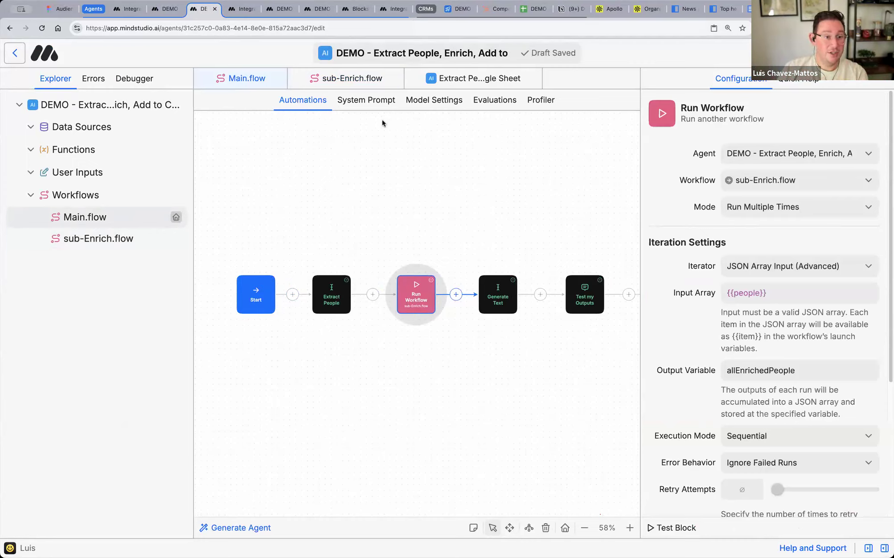
- Open sub-Enrich.flow and inspect the Update Google Sheet block in the Create Contact group
left_click(85, 240)
scroll(412, 295, "right", 8)
scroll(412, 296, "up", 5)
scroll(412, 296, "down", 3)
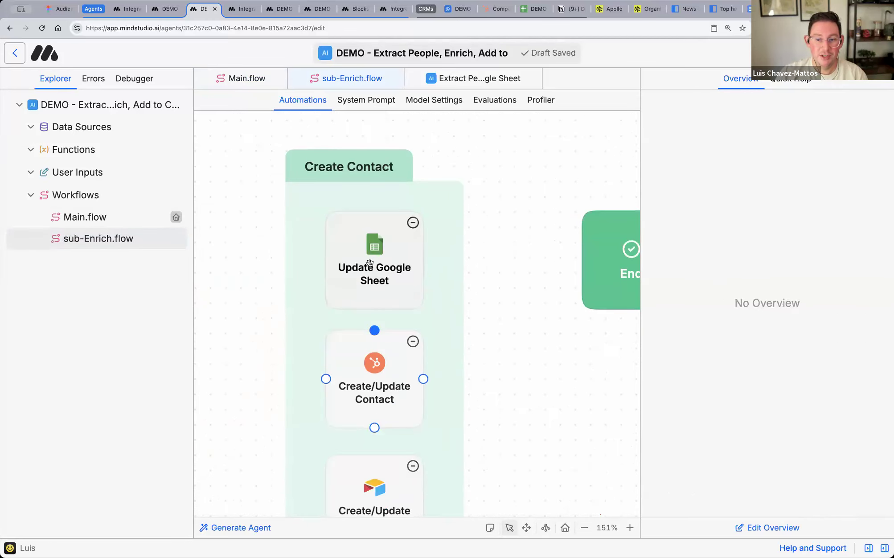
left_click(401, 244)
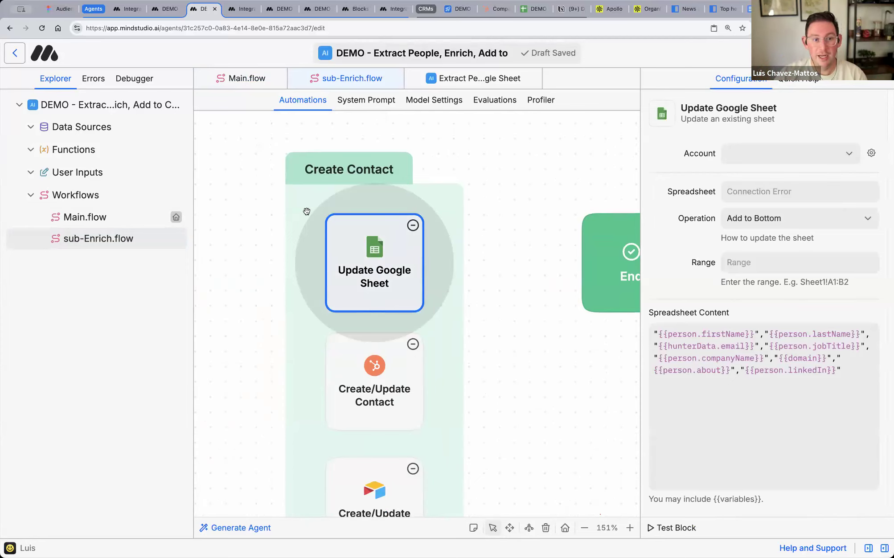
- Look over the remaining Create Contact blocks, the Enrich Lead group and the Get Domain block in sub-Enrich.flow
scroll(307, 209, "down", 3)
scroll(308, 208, "left", 8)
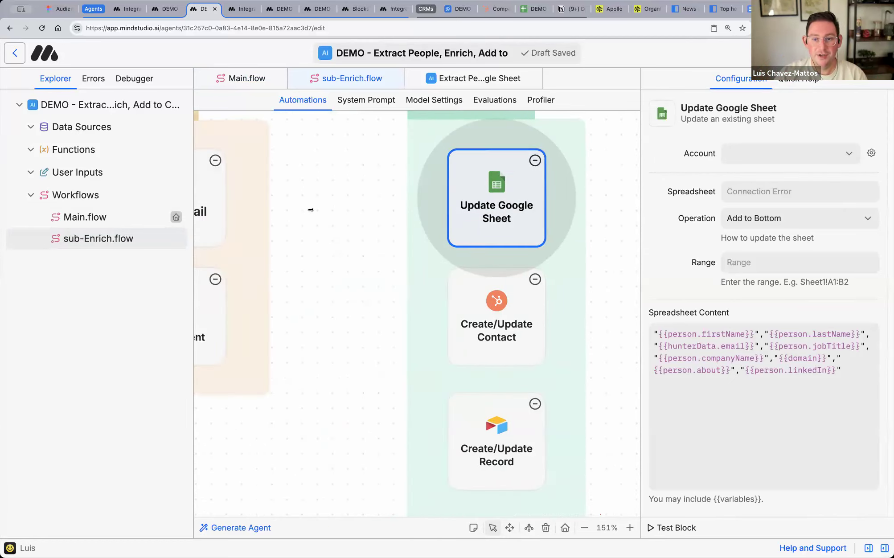
scroll(310, 210, "down", 2)
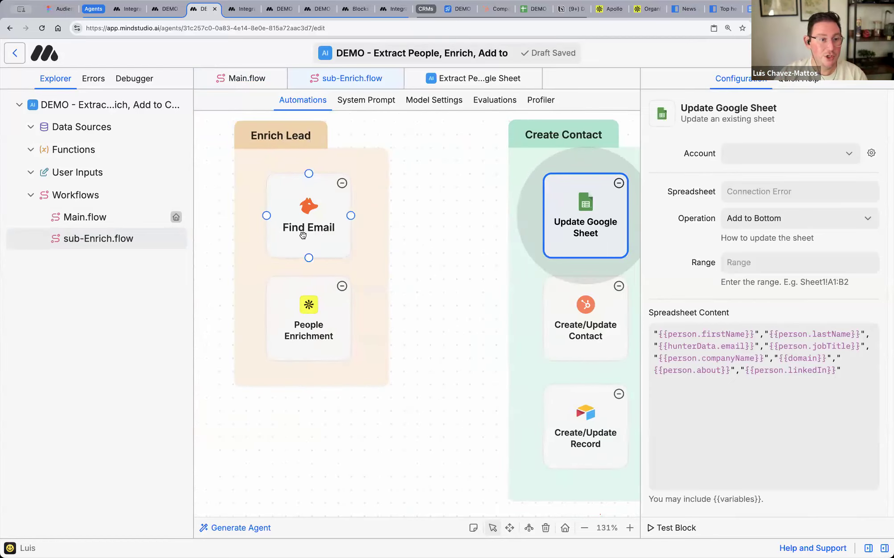
scroll(304, 249, "up", 4)
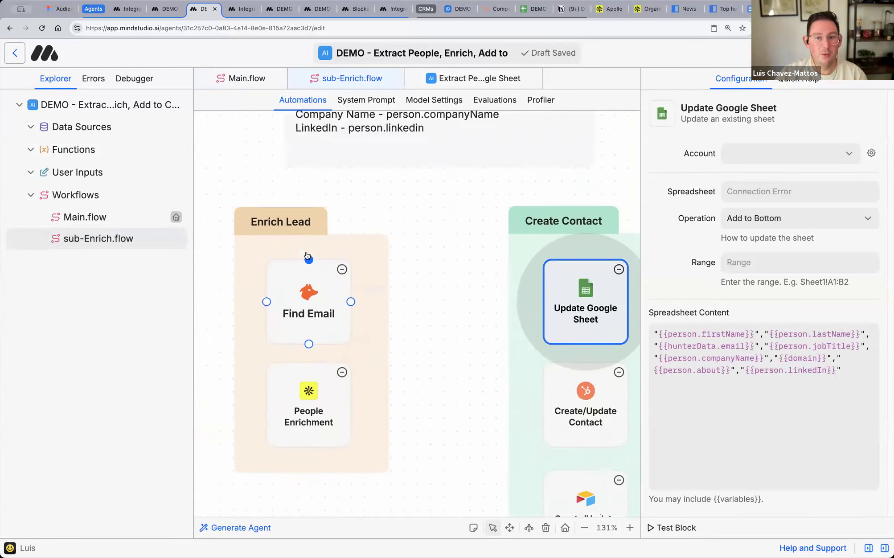
scroll(308, 252, "left", 4)
scroll(307, 249, "left", 7)
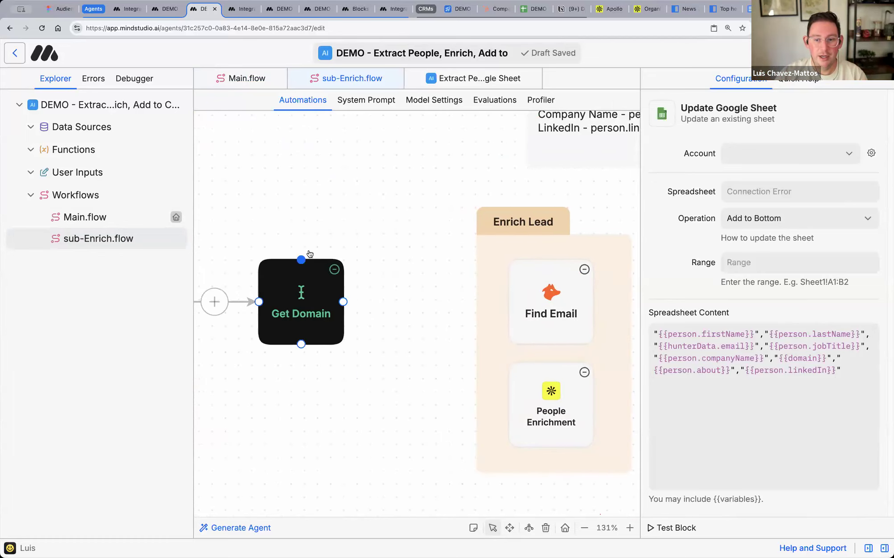
- Return to Main.flow and examine the Start block's launch variables and its trigger settings for the run mode and enabled URLs
left_click(101, 218)
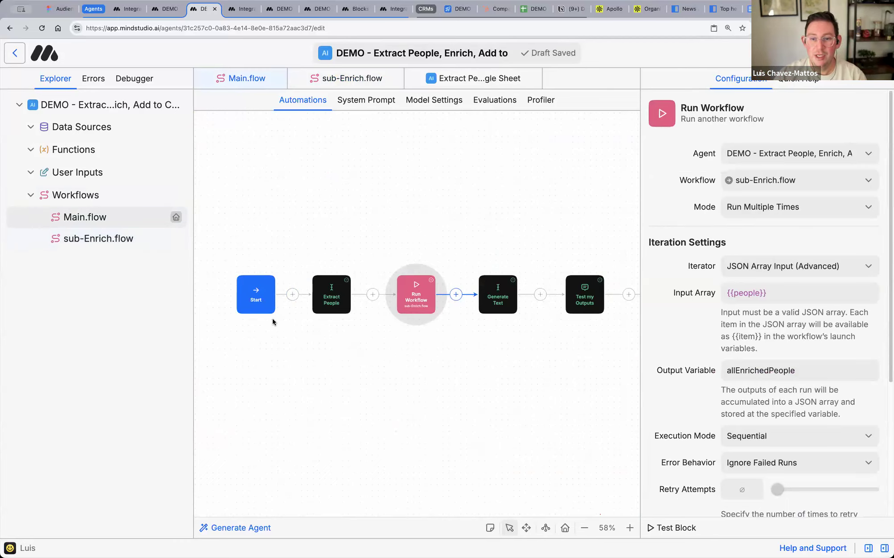
double_click(257, 301)
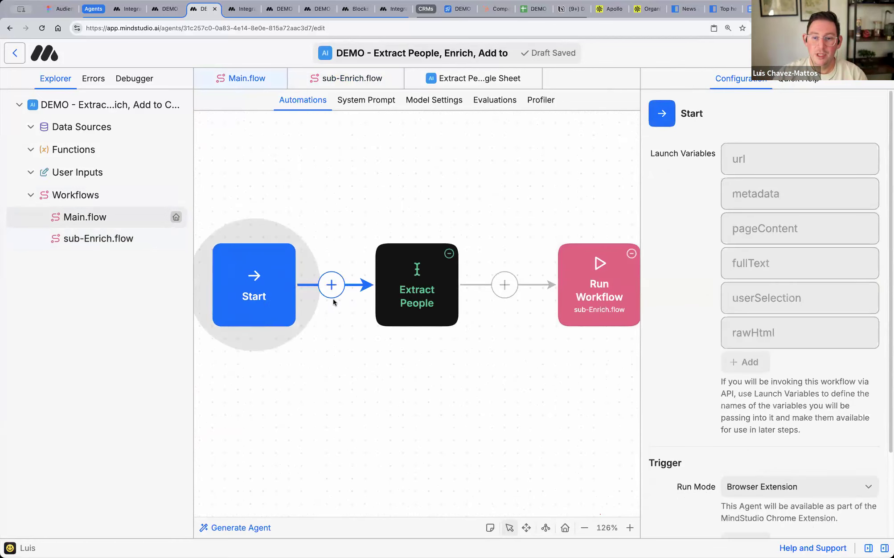
scroll(335, 301, "left", 3)
scroll(337, 294, "up", 3)
scroll(342, 295, "right", 2)
scroll(342, 294, "right", 3)
scroll(348, 292, "left", 3)
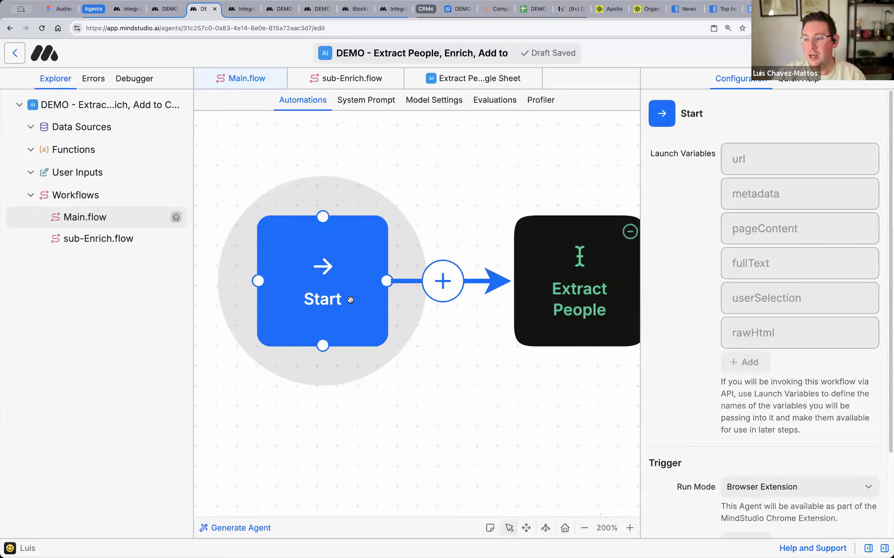
scroll(751, 366, "down", 3)
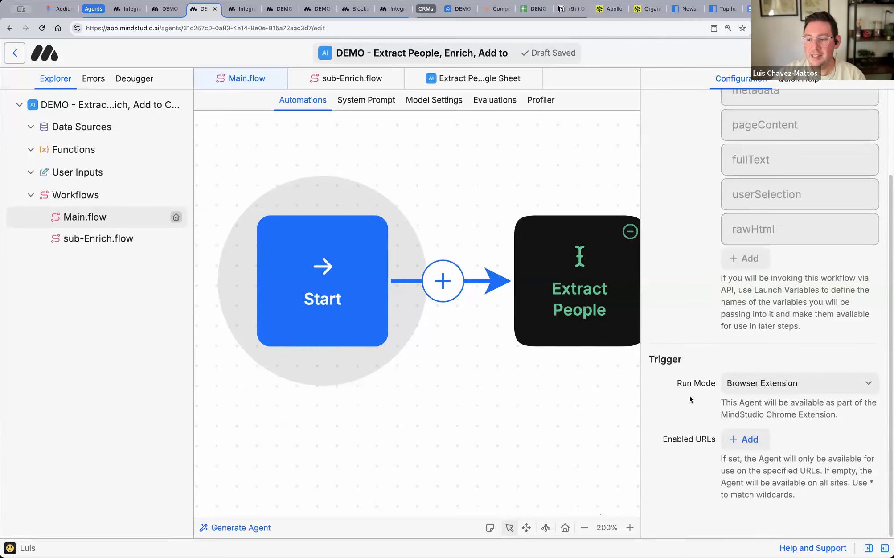
- Read the Extract People block's prompt, highlighting the list of fields to return from First Name to LinkedIn Profile
scroll(434, 389, "right", 5)
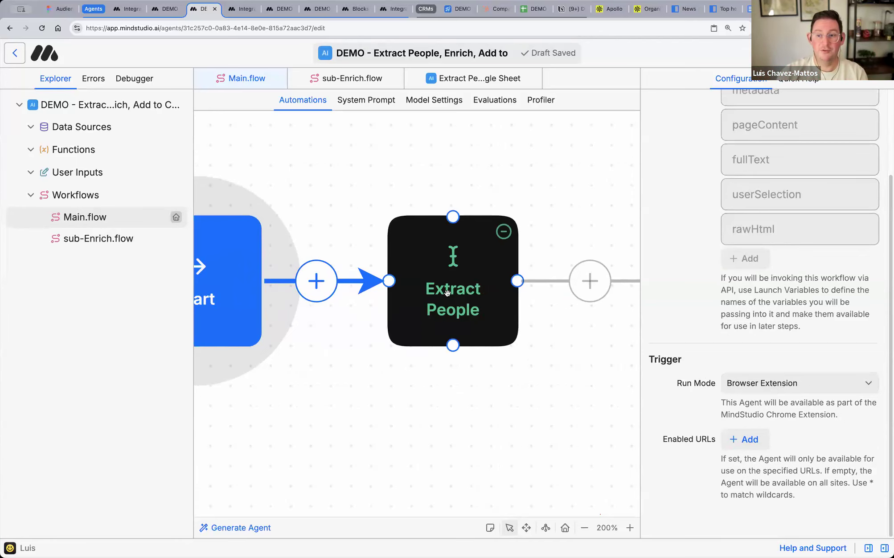
left_click(447, 292)
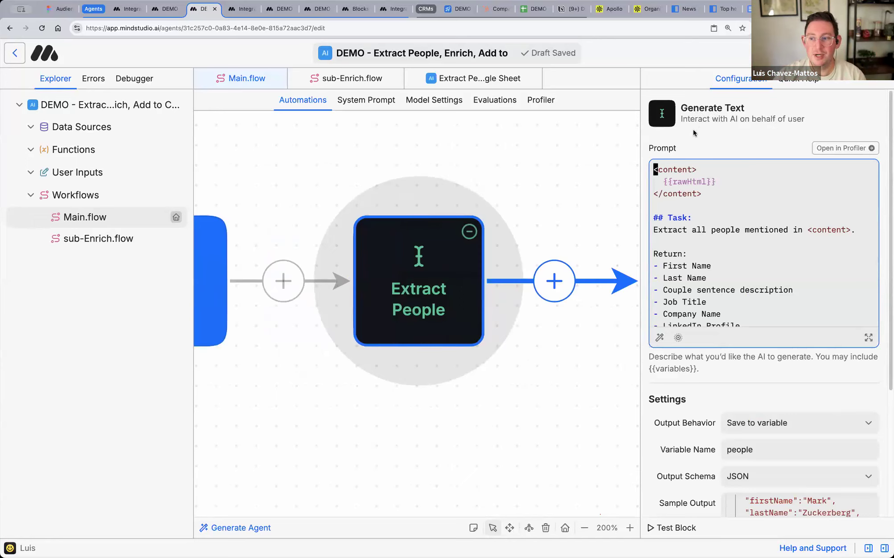
scroll(726, 258, "down", 1)
scroll(726, 258, "down", 2)
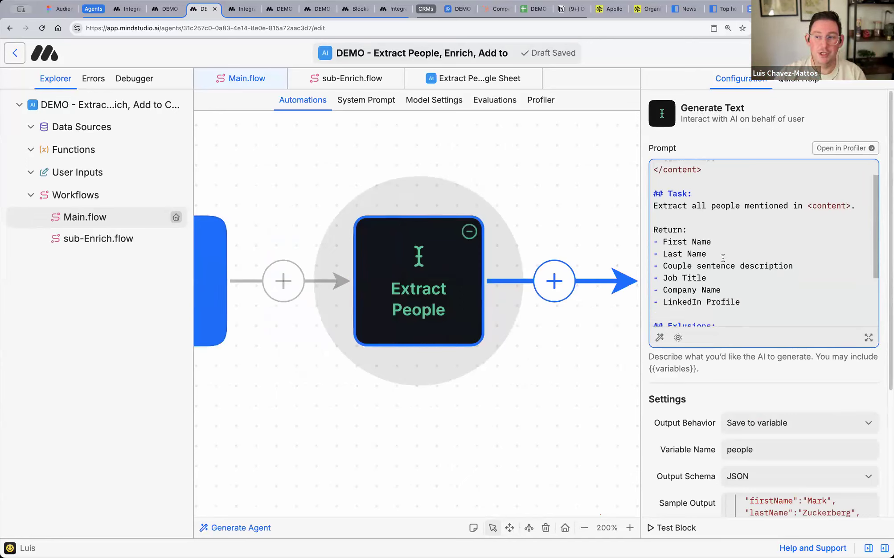
scroll(722, 258, "down", 4)
left_click_drag(674, 213, 763, 273)
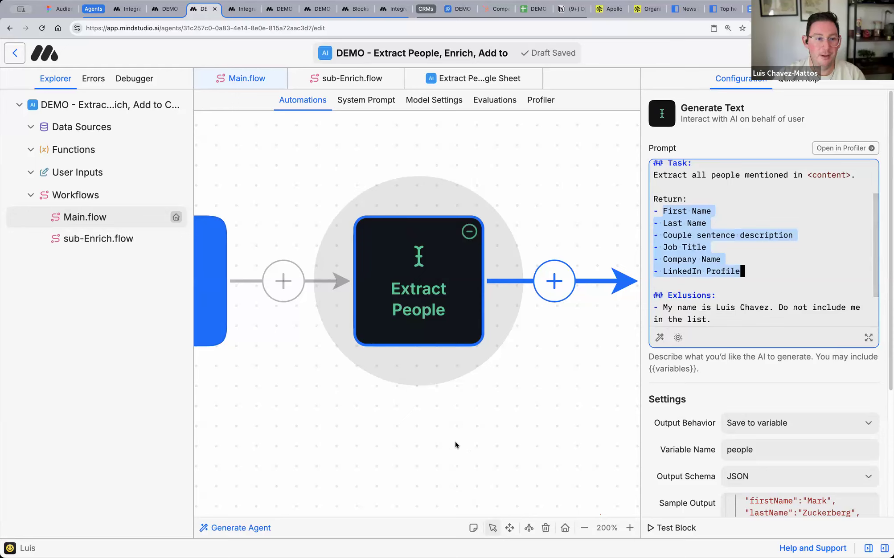
scroll(707, 248, "up", 2)
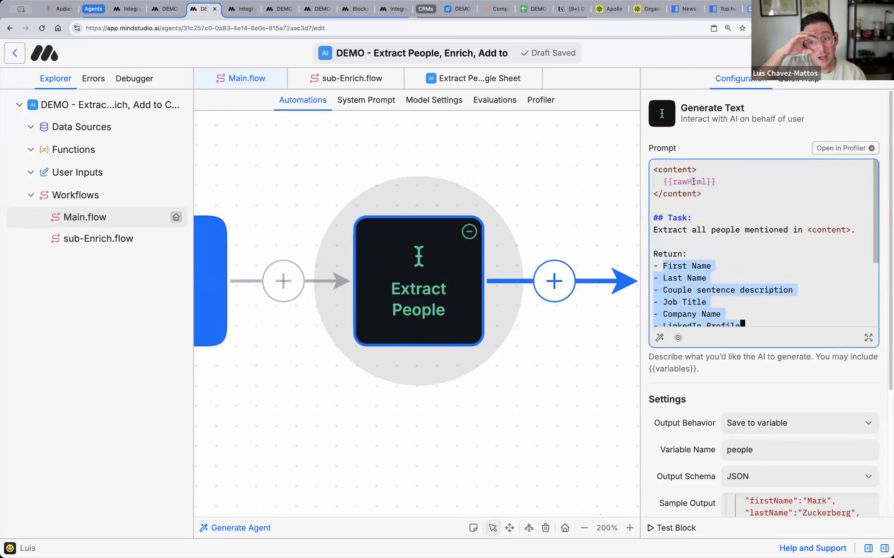
scroll(700, 209, "down", 3)
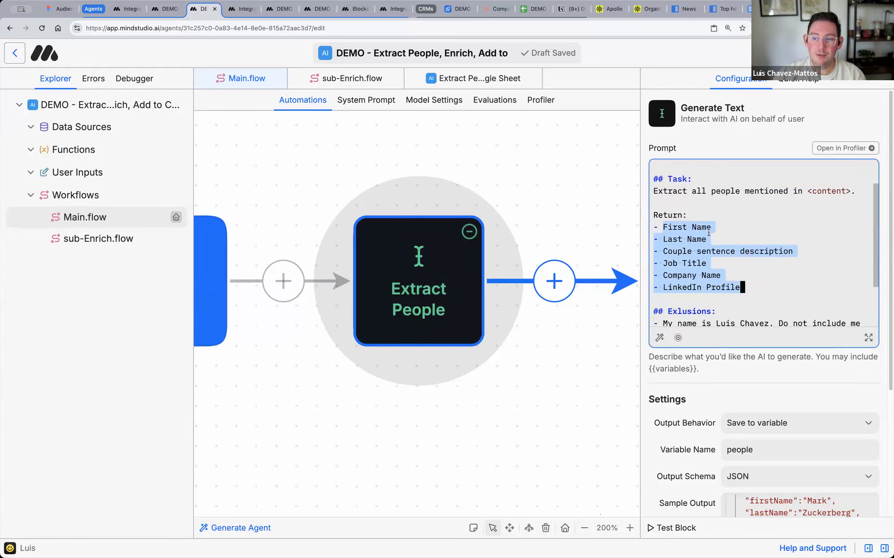
scroll(686, 265, "up", 1)
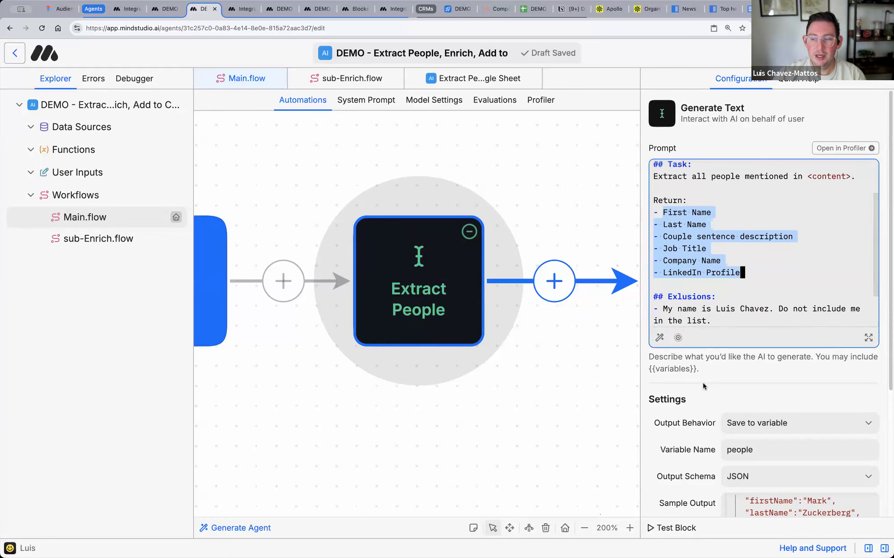
- Check the Extract People block's output settings and open its structured output sample in the full-size editor
scroll(710, 376, "down", 5)
scroll(793, 373, "up", 3)
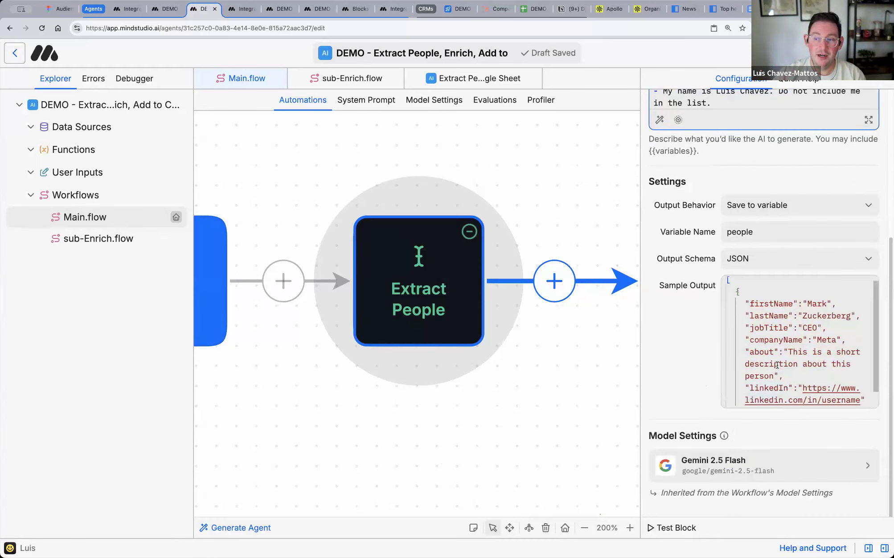
scroll(797, 276, "up", 3)
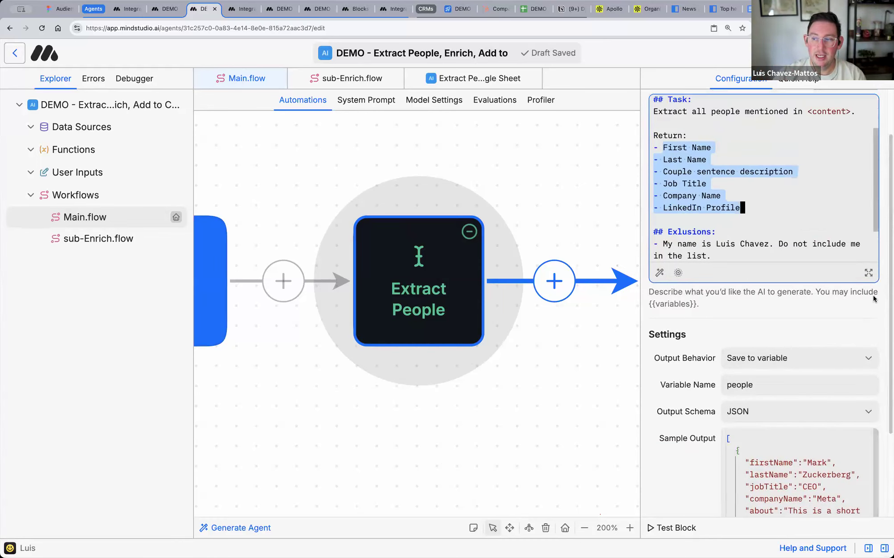
left_click(868, 271)
left_click(435, 100)
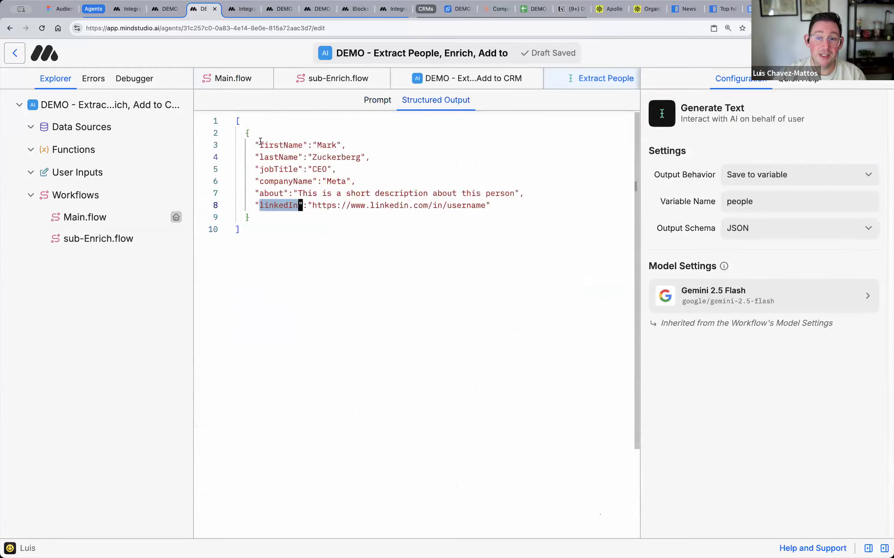
- Examine the sample JSON by highlighting the person object, its firstName and lastName entries, and the whole enclosing array
left_click_drag(247, 132, 270, 216)
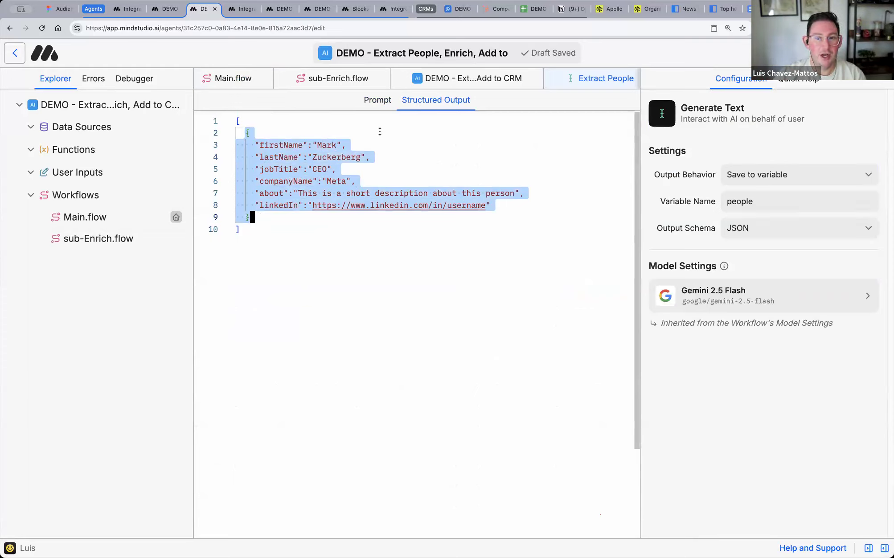
double_click(290, 145)
double_click(326, 145)
left_click(286, 157)
double_click(285, 157)
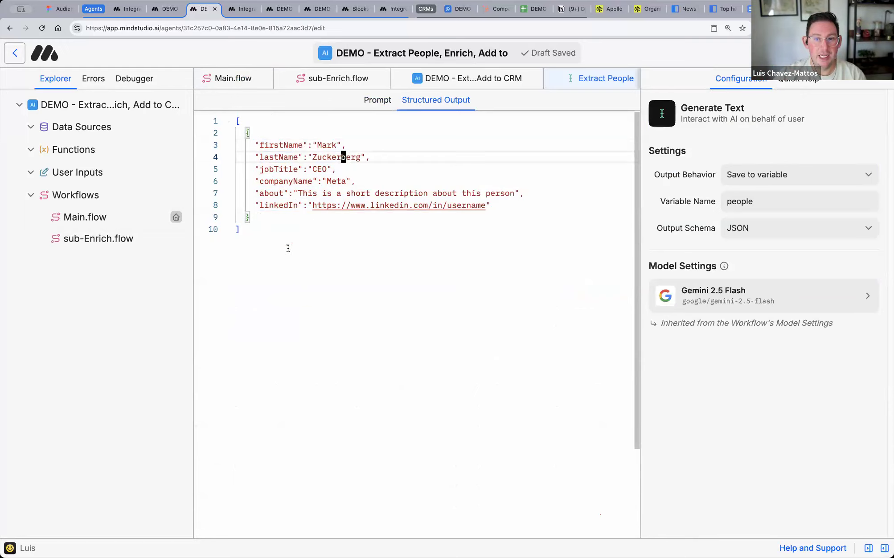
double_click(343, 157)
left_click_drag(252, 217, 241, 134)
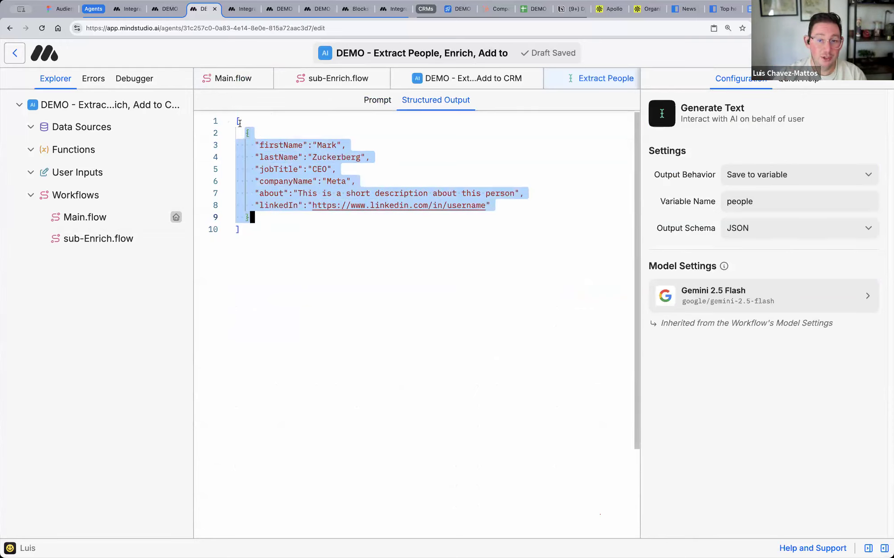
left_click_drag(236, 120, 214, 246)
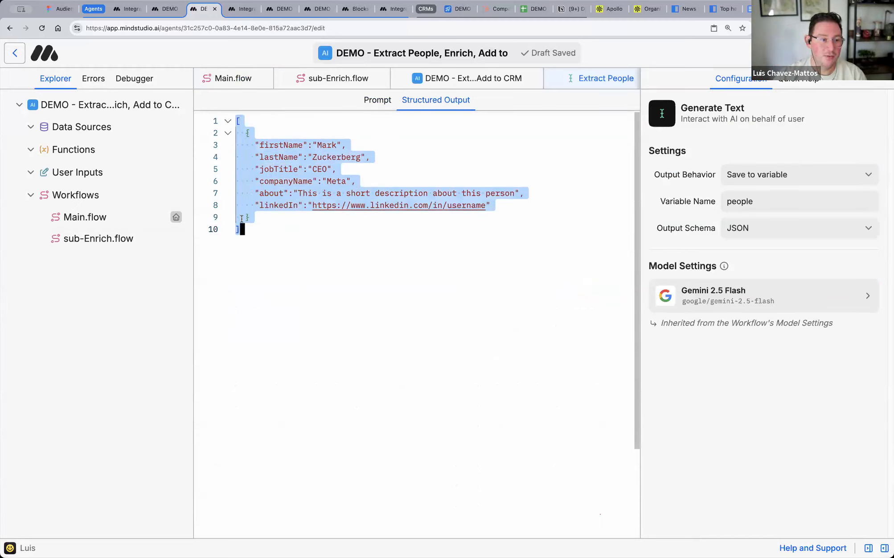
- Highlight the sample person object, then examine the Run Workflow block's iteration settings in Main.flow
left_click_drag(251, 217, 247, 133)
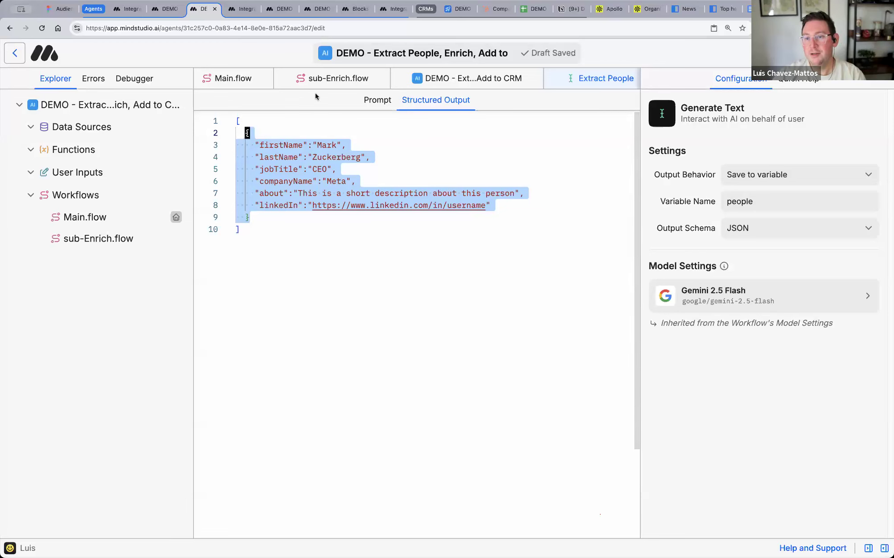
left_click(243, 79)
scroll(449, 302, "right", 6)
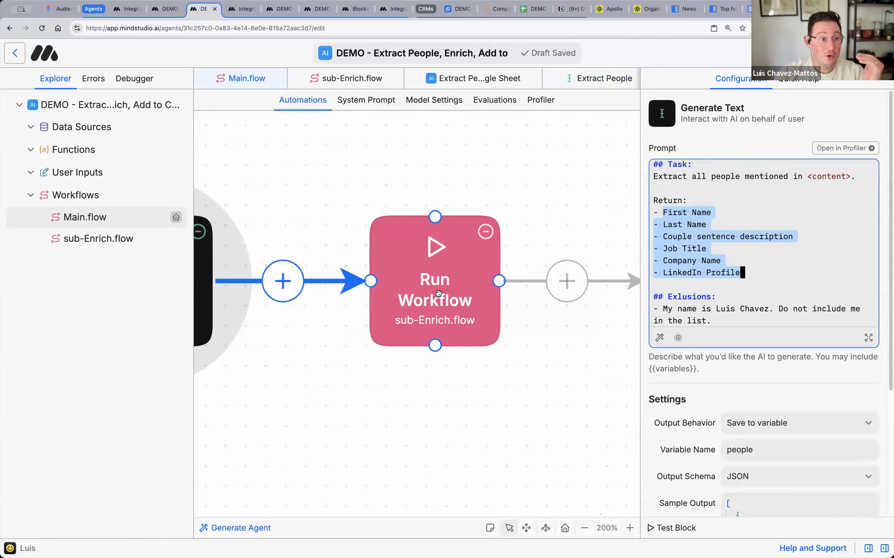
left_click(439, 293)
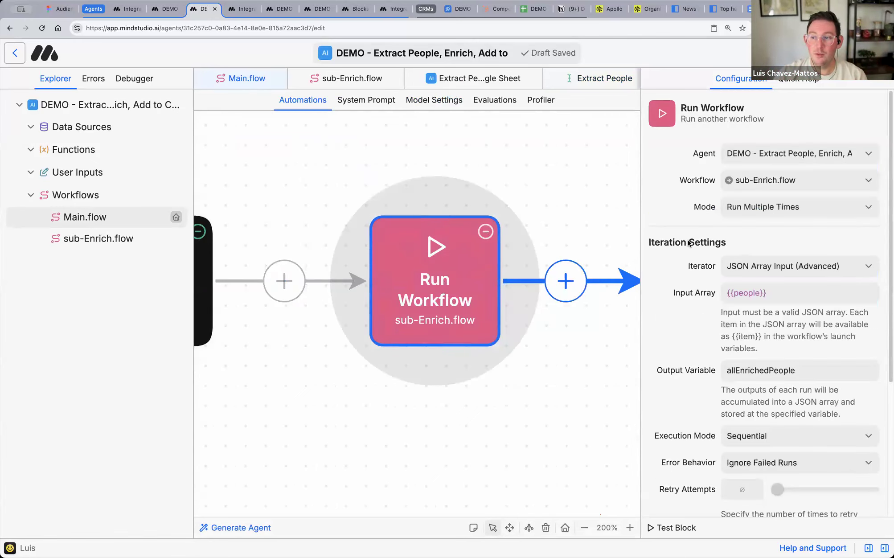
scroll(688, 239, "down", 3)
scroll(690, 240, "up", 5)
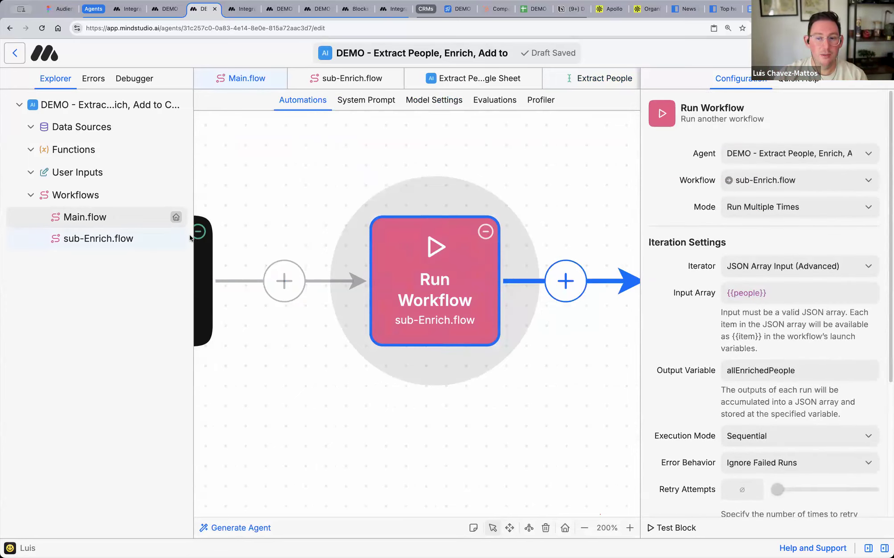
- Open sub-Enrich.flow and inspect its Start block, highlighting the person launch variable
left_click(101, 238)
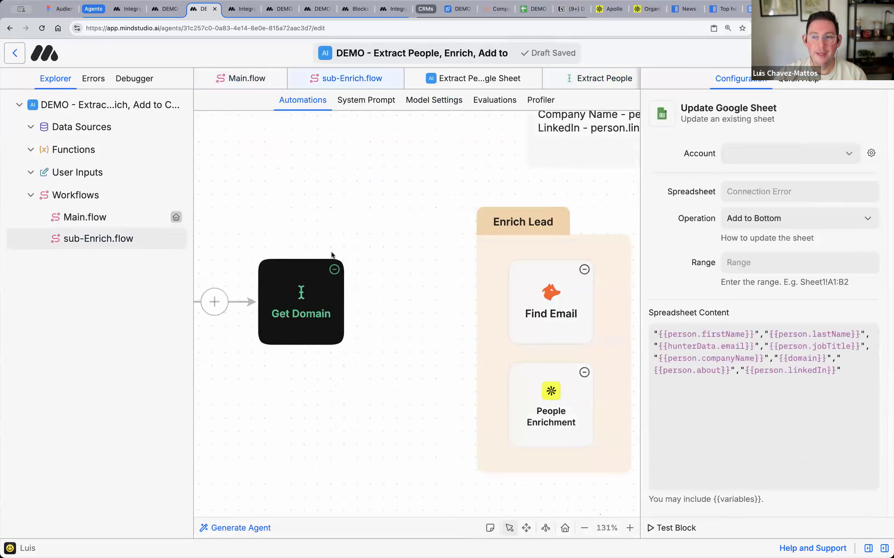
scroll(337, 259, "left", 6)
scroll(338, 261, "right", 3)
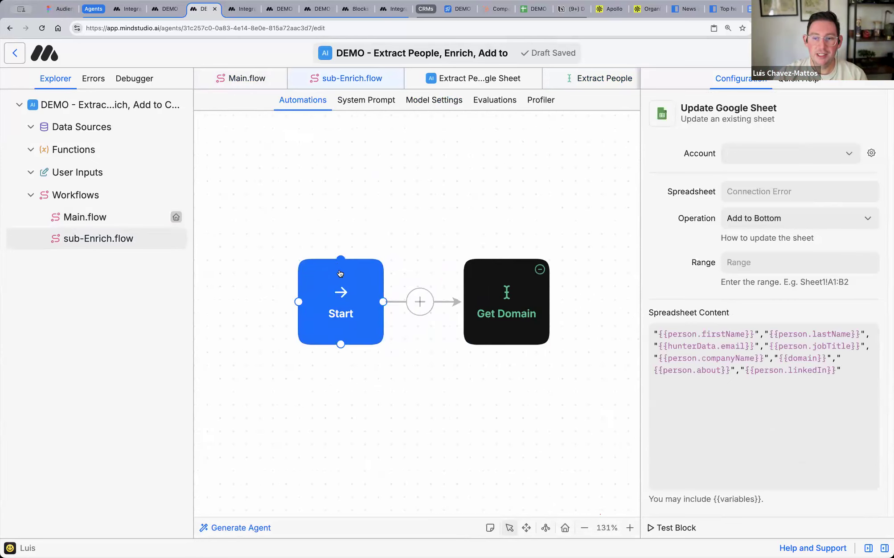
left_click(338, 309)
left_click(751, 213)
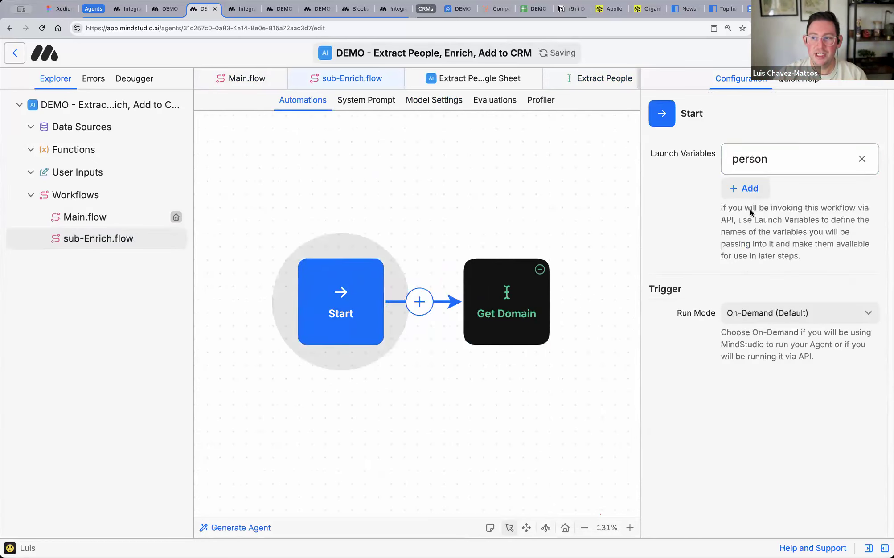
double_click(757, 159)
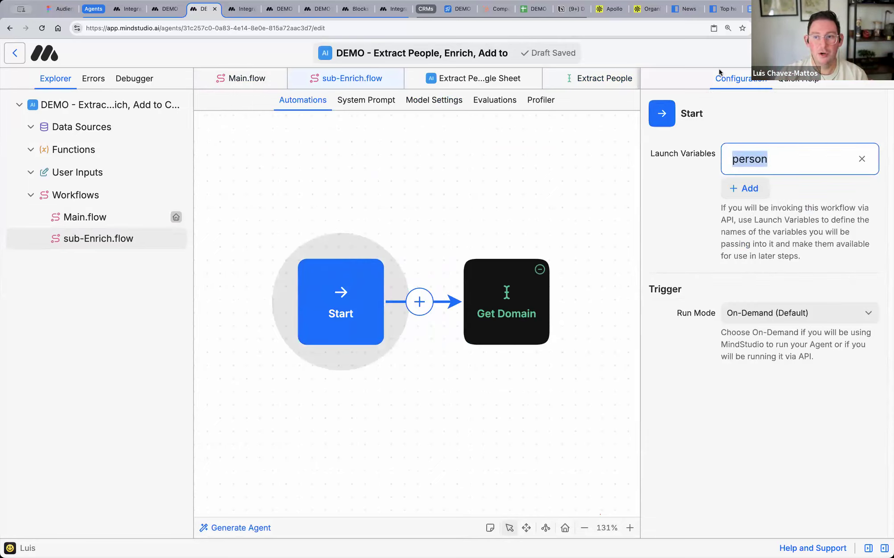
- Revisit the Extract People block's structured output and highlight the single person object inside the array
left_click(577, 79)
left_click(430, 104)
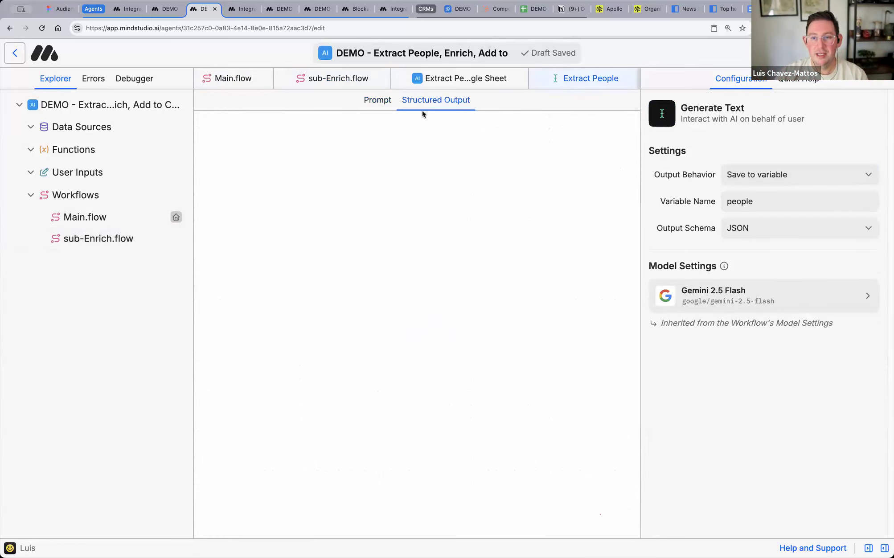
left_click(244, 134)
left_click_drag(259, 211, 255, 223)
left_click(253, 217)
left_click(246, 132, "shift")
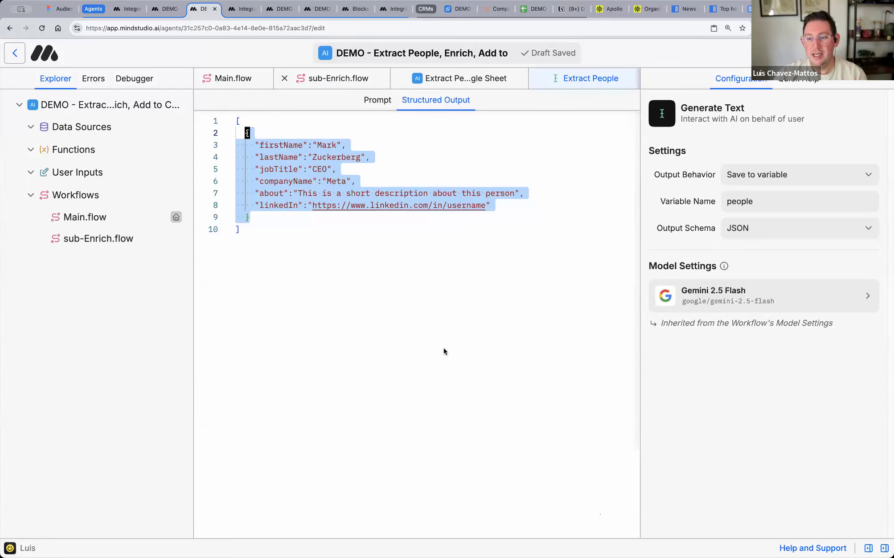
- Inspect the Get Domain block in sub-Enrich.flow, reading its prompt, output variable and model settings
left_click(338, 78)
left_click(374, 290)
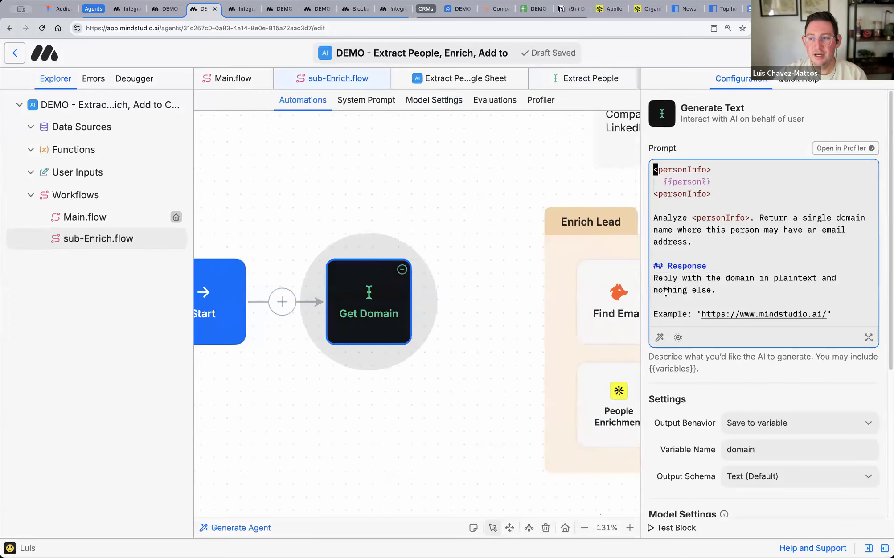
scroll(731, 396, "down", 5)
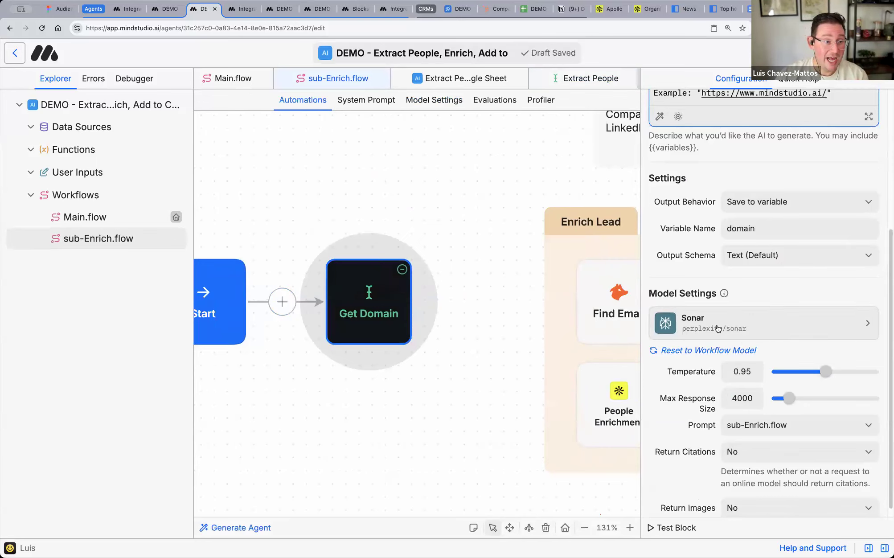
scroll(695, 323, "up", 5)
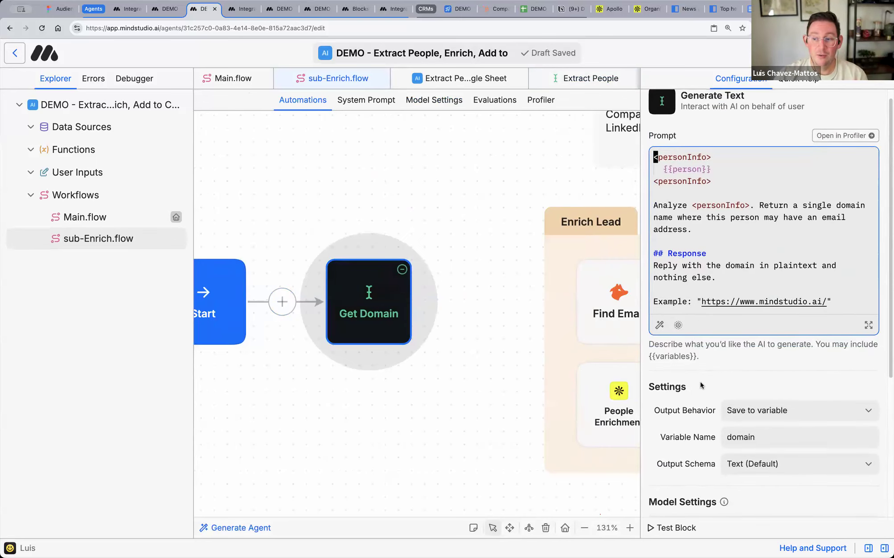
scroll(700, 381, "down", 3)
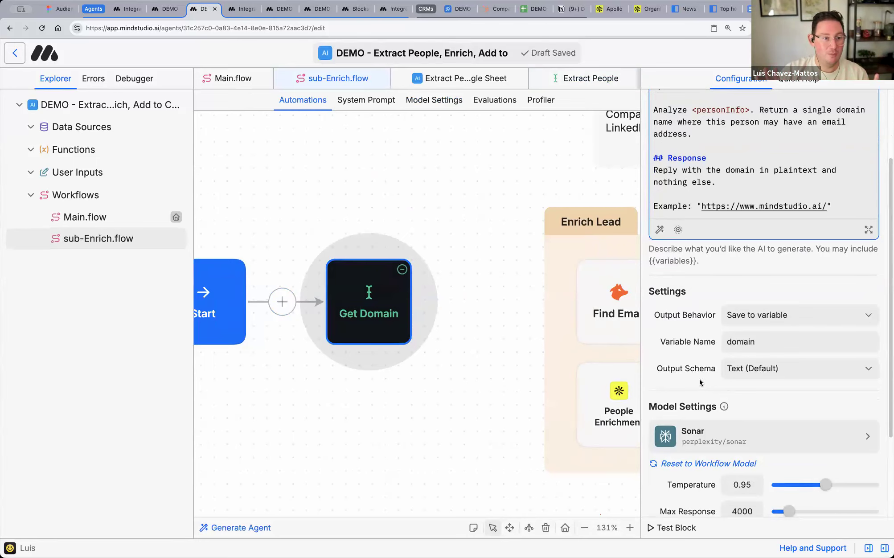
- Look over the blocks in the Enrich Lead and Create Contact groups of sub-Enrich.flow
scroll(383, 460, "right", 10)
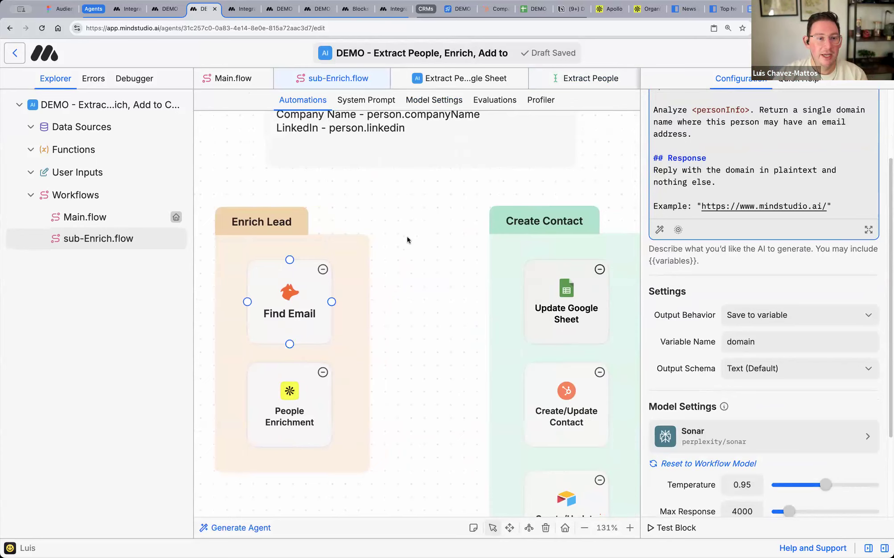
mouse_move(297, 338)
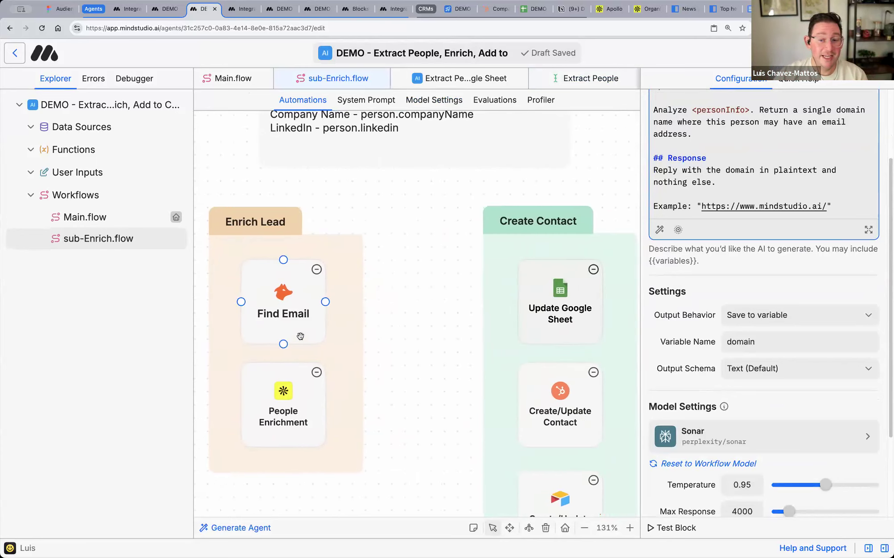
scroll(297, 338, "left", 5)
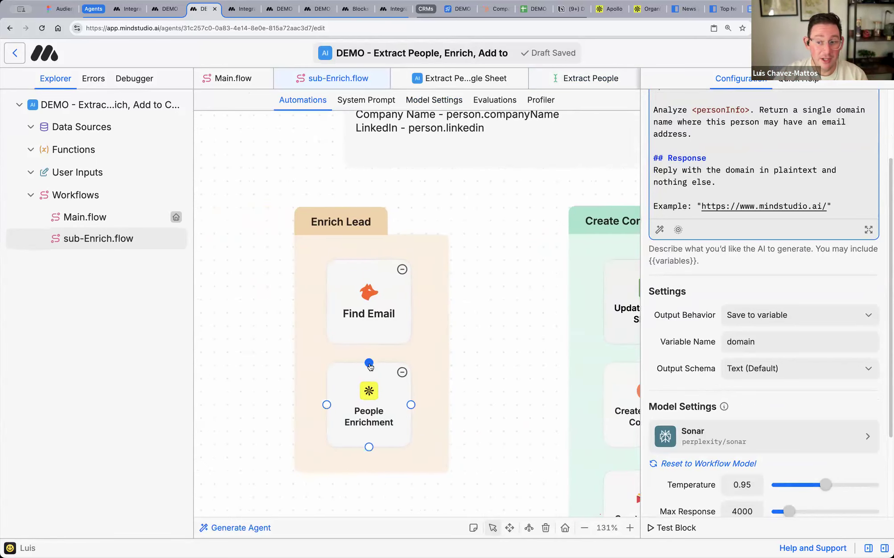
scroll(374, 334, "right", 8)
scroll(491, 361, "down", 6)
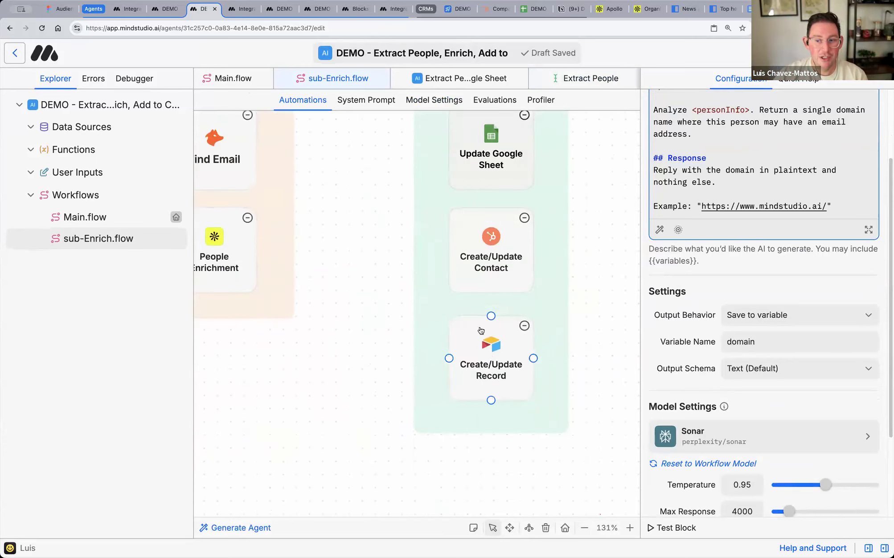
scroll(438, 354, "up", 2)
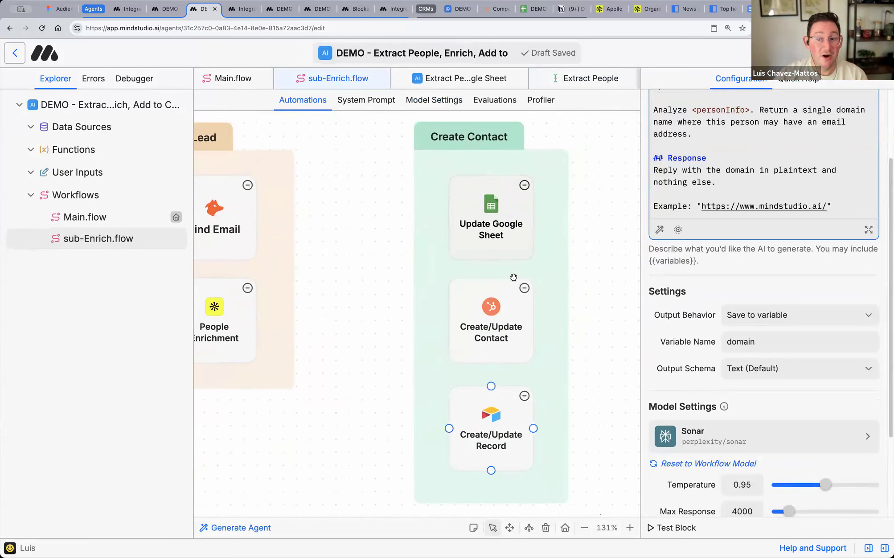
- Examine the Update Google Sheet block's spreadsheet content and compare it with the columns of the DEMO - People sheet
left_click(476, 216)
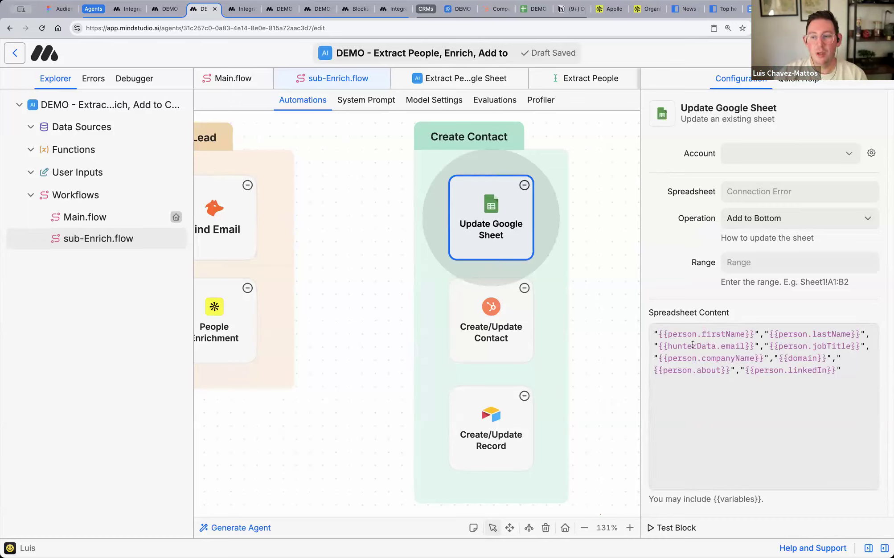
left_click_drag(654, 332, 757, 346)
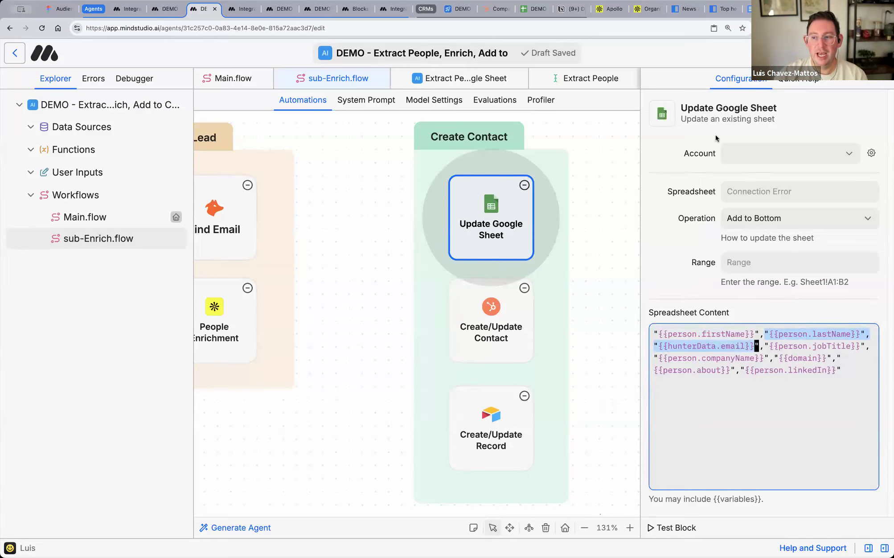
left_click(535, 8)
left_click_drag(66, 155, 535, 152)
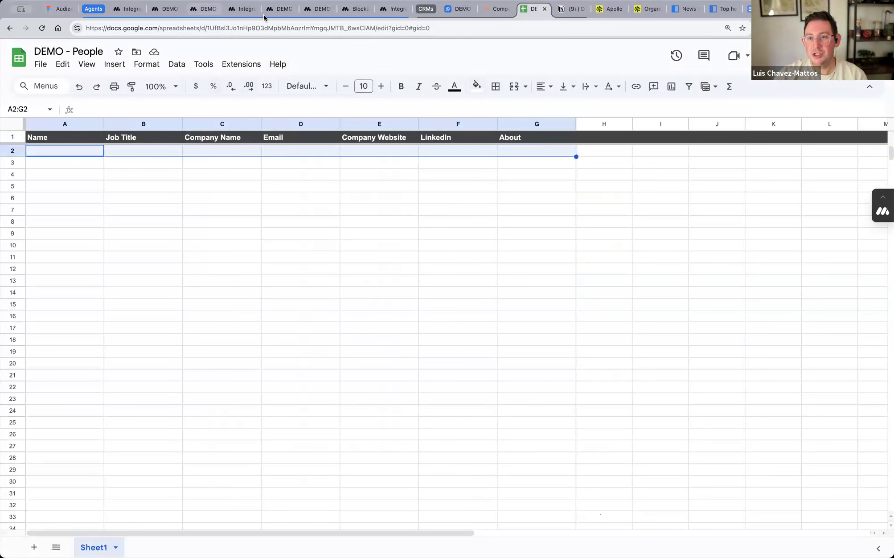
left_click(135, 10)
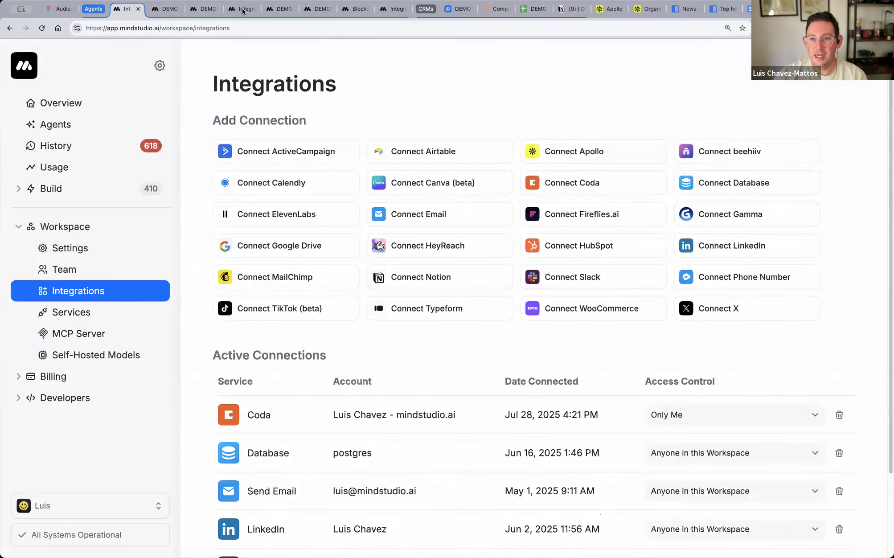
left_click(168, 10)
left_click(209, 11)
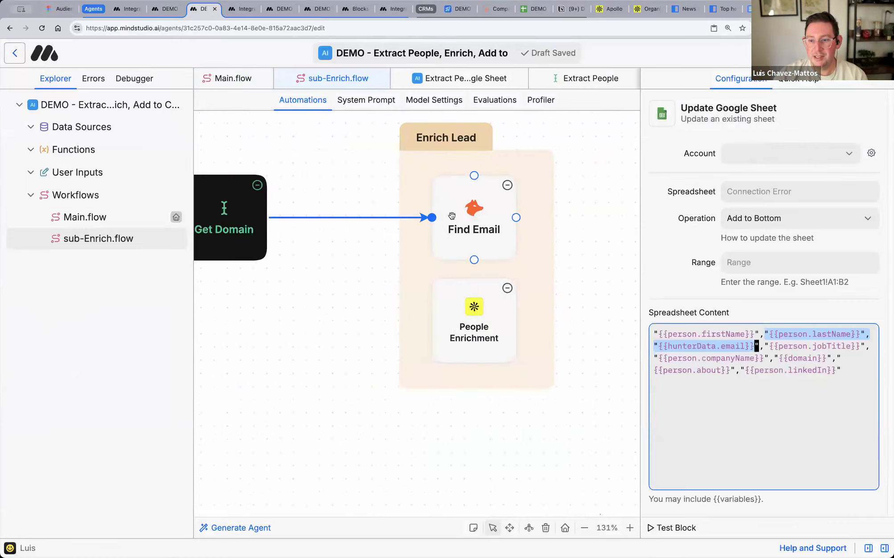
- Connect the sub-Enrich.flow blocks in sequence from Get Domain through Find Email and Update Google Sheet to End
scroll(470, 257, "right", 5)
left_click_drag(310, 217, 501, 217)
scroll(479, 244, "right", 2)
scroll(478, 243, "right", 5)
left_click_drag(283, 217, 455, 240)
- Set the Update Google Sheet block to the connected Google account and replace the Sample People spreadsheet with DEMO - People
left_click(807, 157)
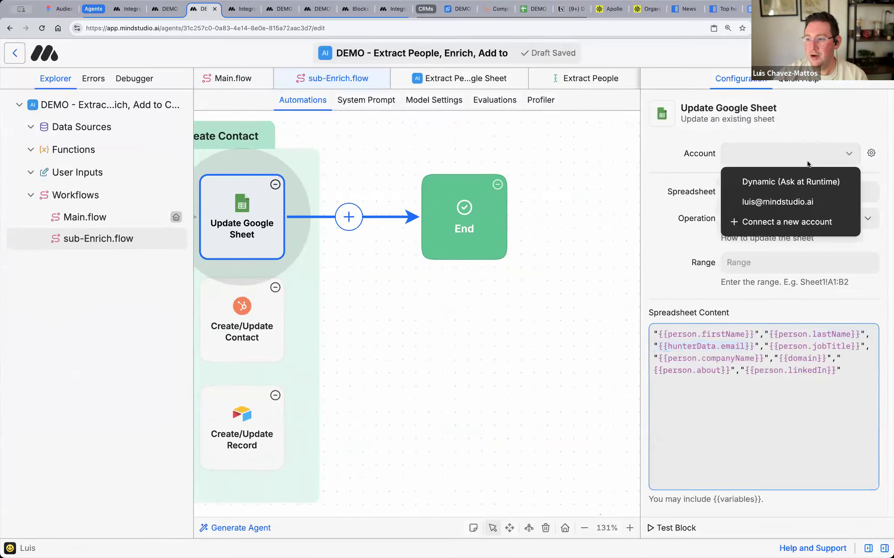
left_click(791, 201)
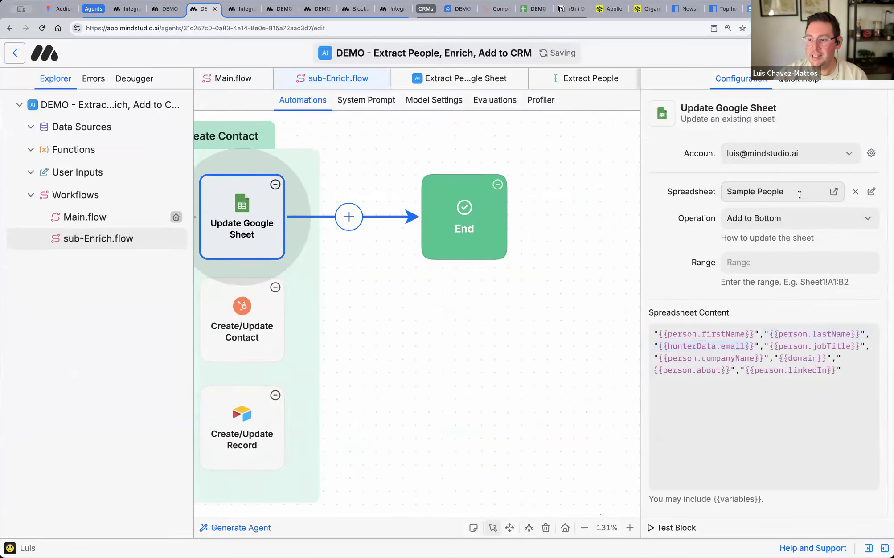
left_click(833, 192)
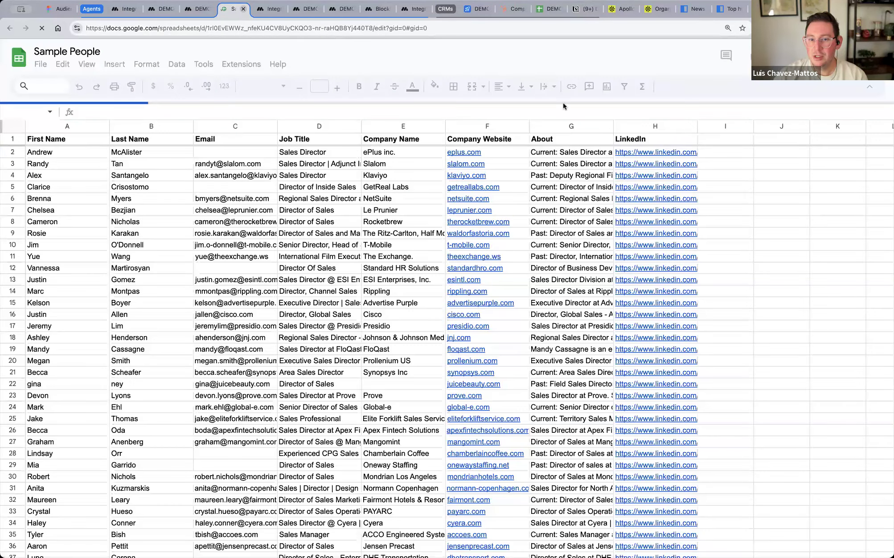
key("super+w")
left_click(871, 191)
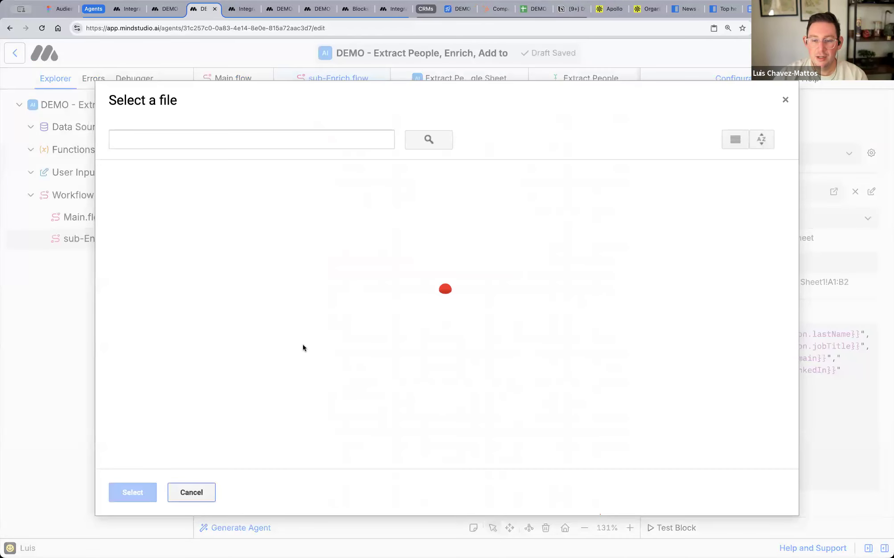
left_click(303, 256)
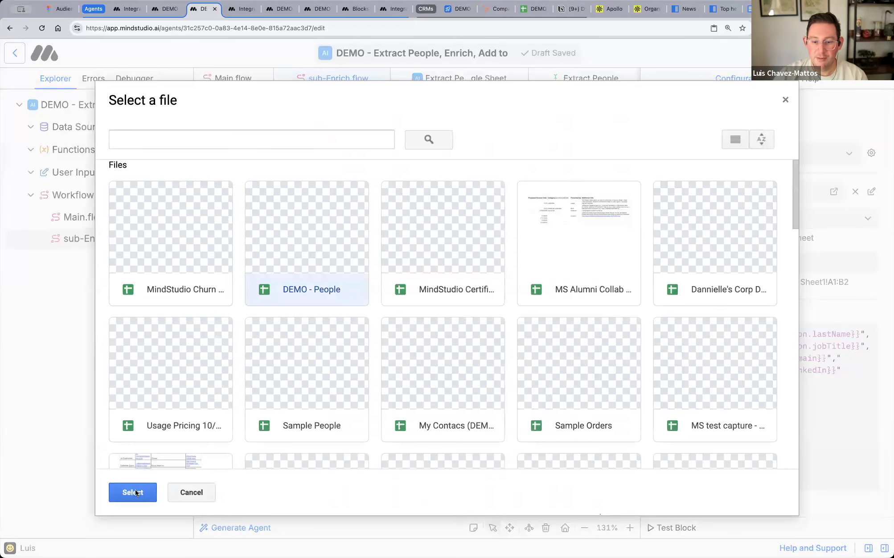
scroll(467, 292, "left", 6)
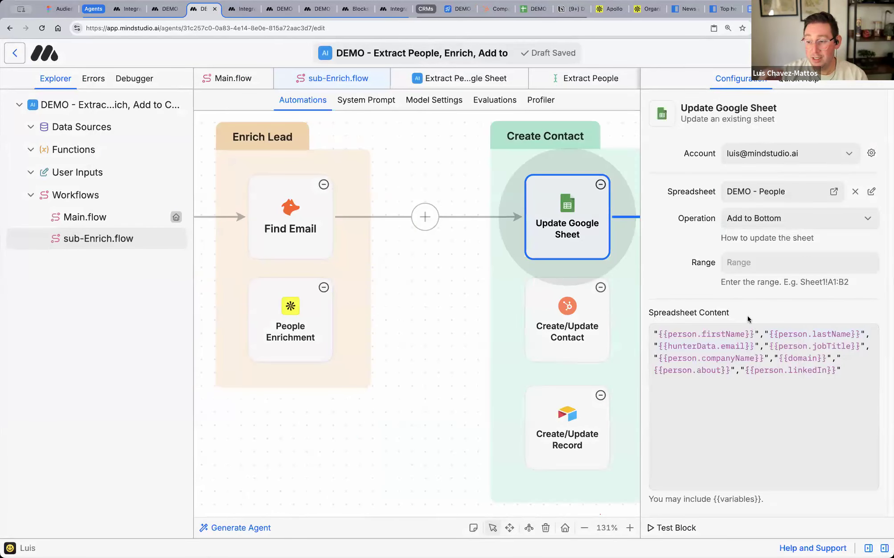
- Check the column headers of the DEMO - People sheet against the fields the block writes
left_click(539, 9)
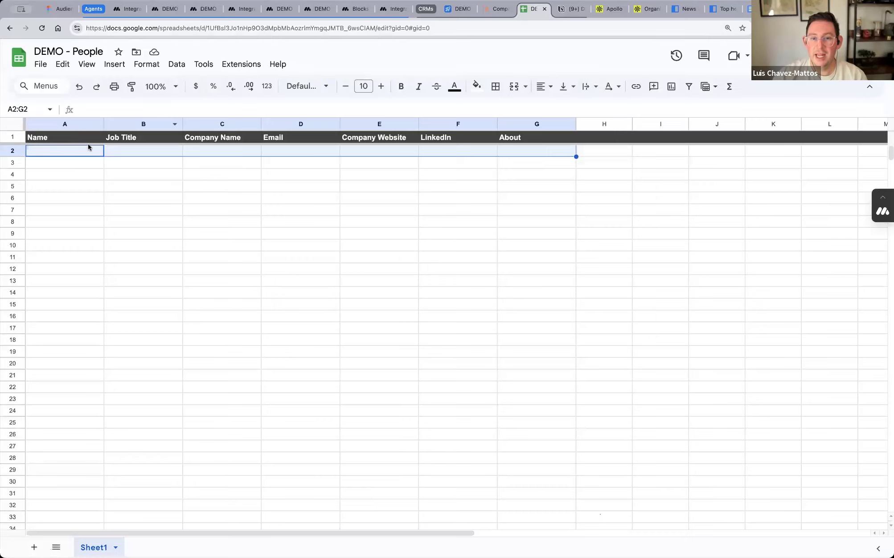
left_click_drag(104, 123, 154, 123)
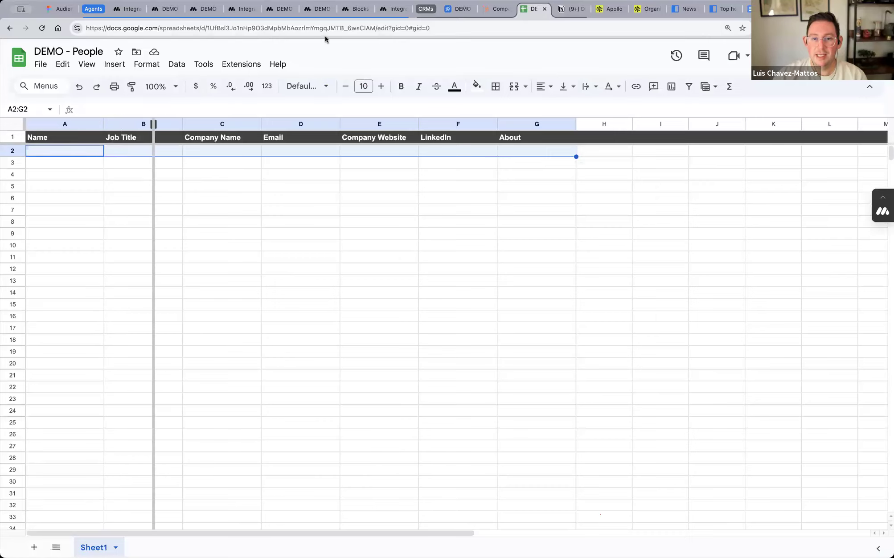
left_click(204, 12)
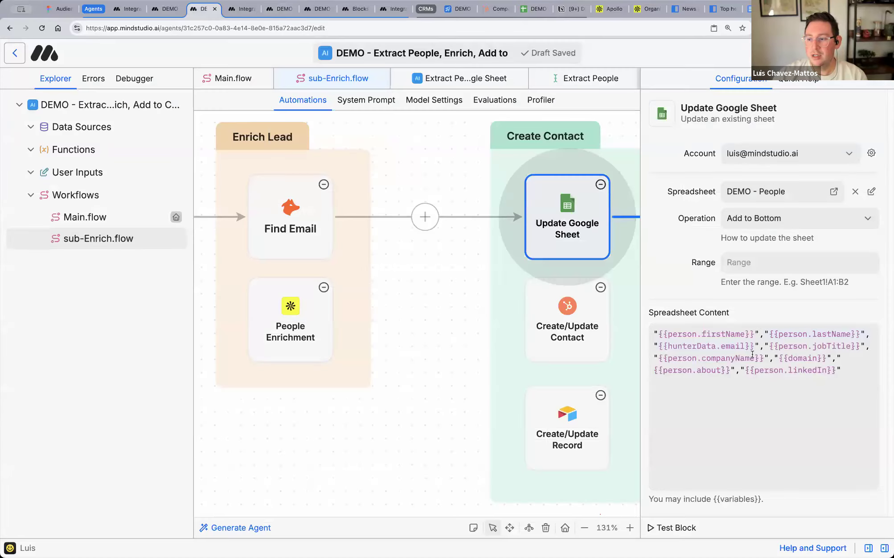
- Merge the first two spreadsheet content values into one quoted value, "{{person.firstName}} {{person.lastName}}", to fit the Name column
left_click_drag(766, 334, 759, 346)
left_click(765, 334)
type("\"")
key("BackSpace")
key("BackSpace")
key("BackSpace")
key("BackSpace")
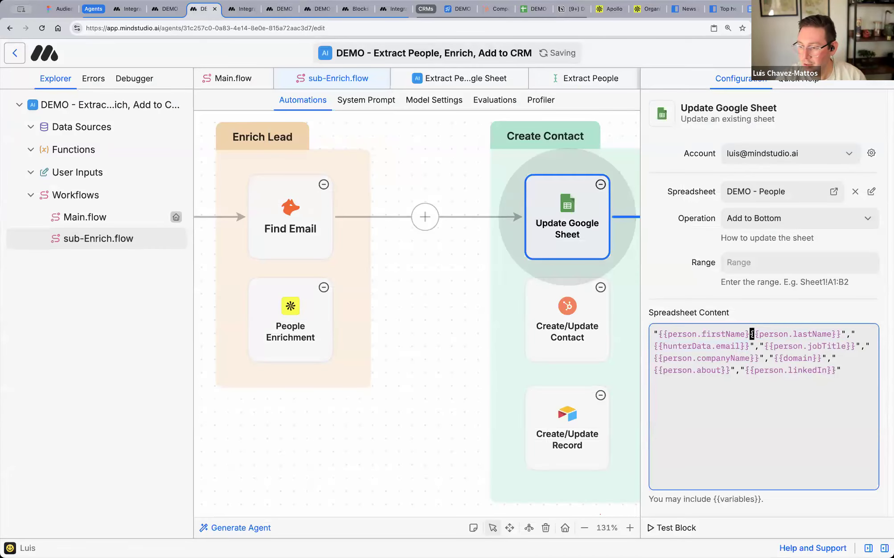
type("}")
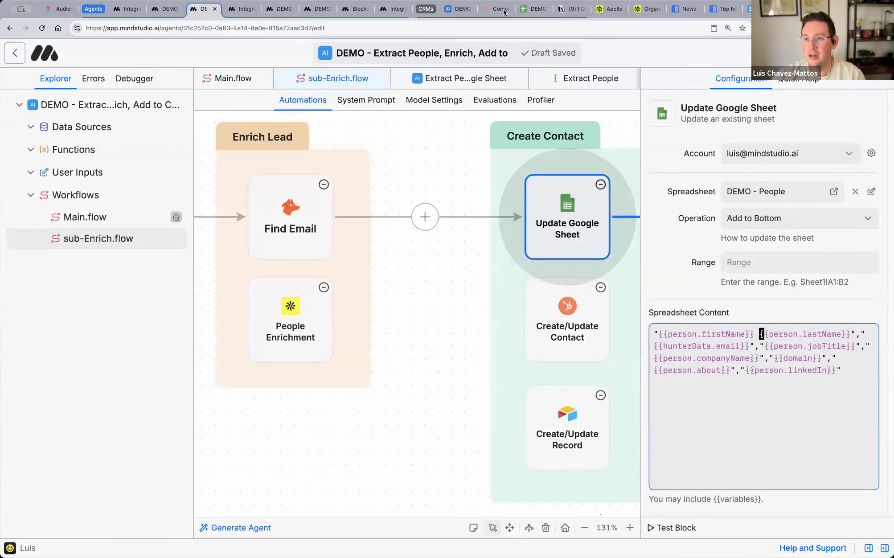
- Move the Email column of the DEMO - People sheet so that it sits directly after the Name column
left_click(534, 9)
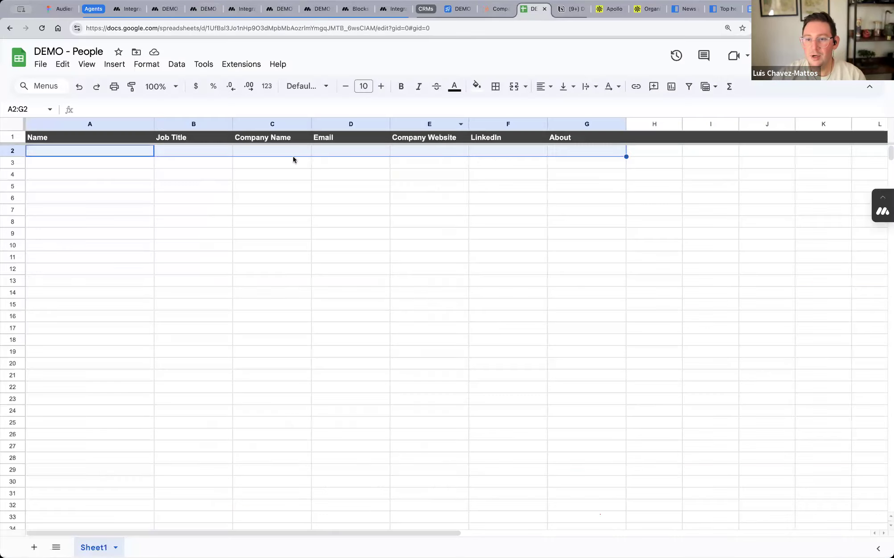
left_click(348, 123)
left_click_drag(348, 123, 202, 123)
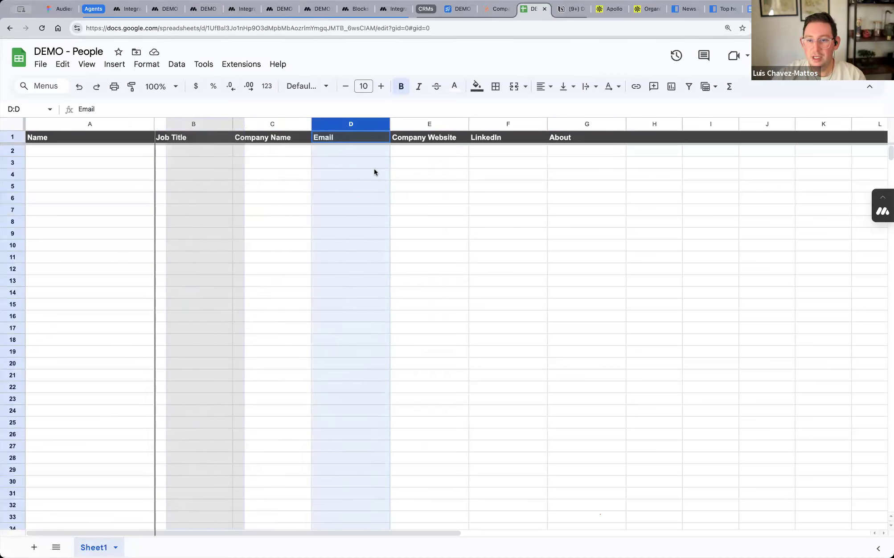
- Tidy the browser tabs, keeping only the agent editor and the DEMO - People sheet side by side in the Agents group
left_click(273, 11)
left_click(244, 12)
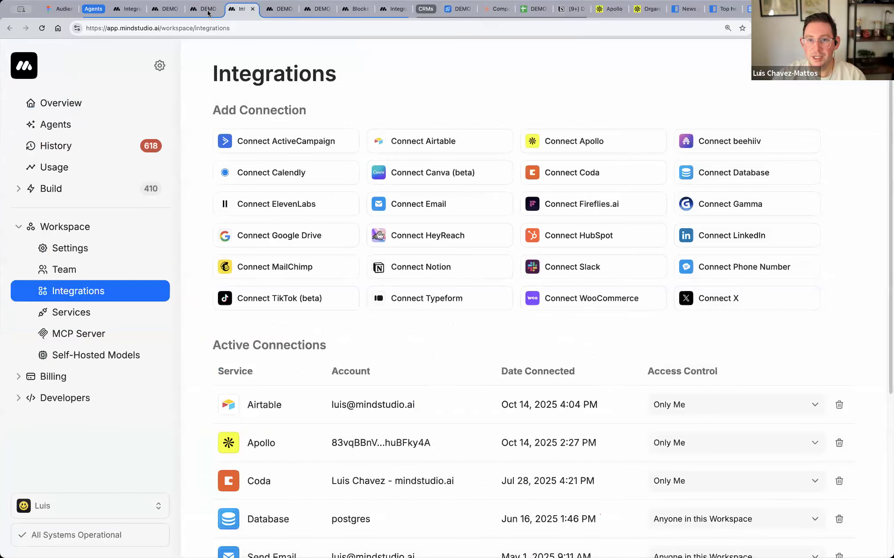
left_click_drag(203, 10, 245, 11)
left_click_drag(344, 10, 390, 11)
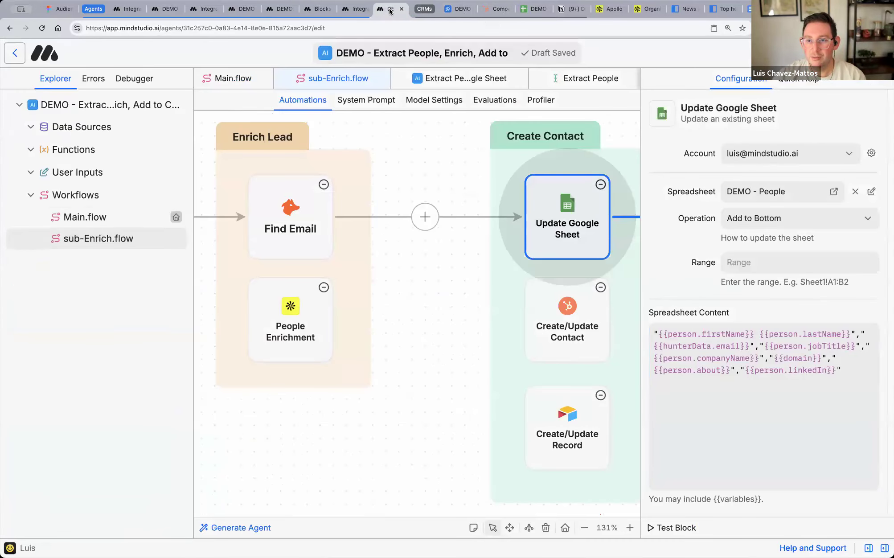
left_click(95, 9)
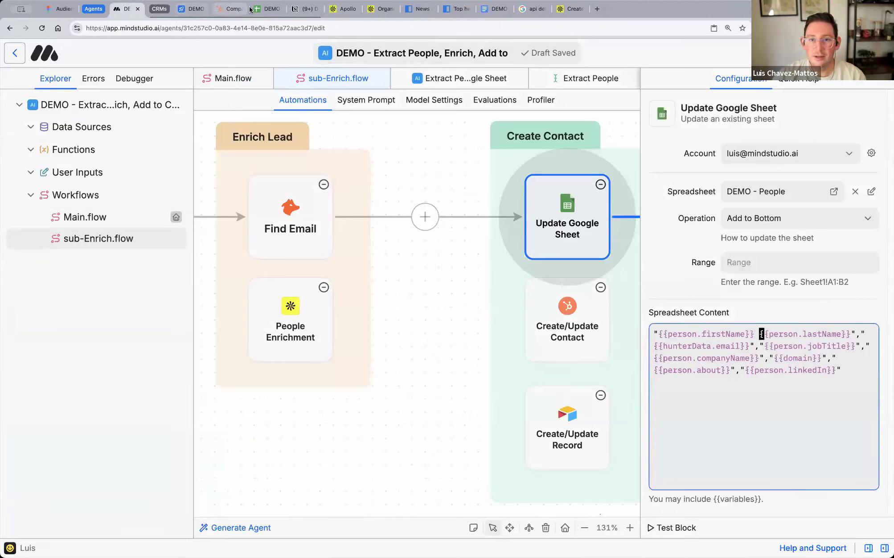
left_click_drag(259, 9, 160, 8)
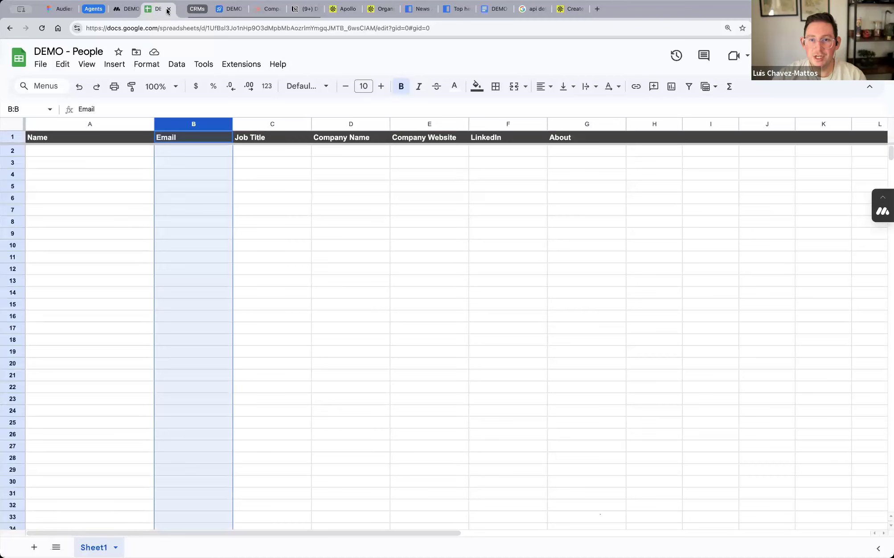
left_click(195, 9)
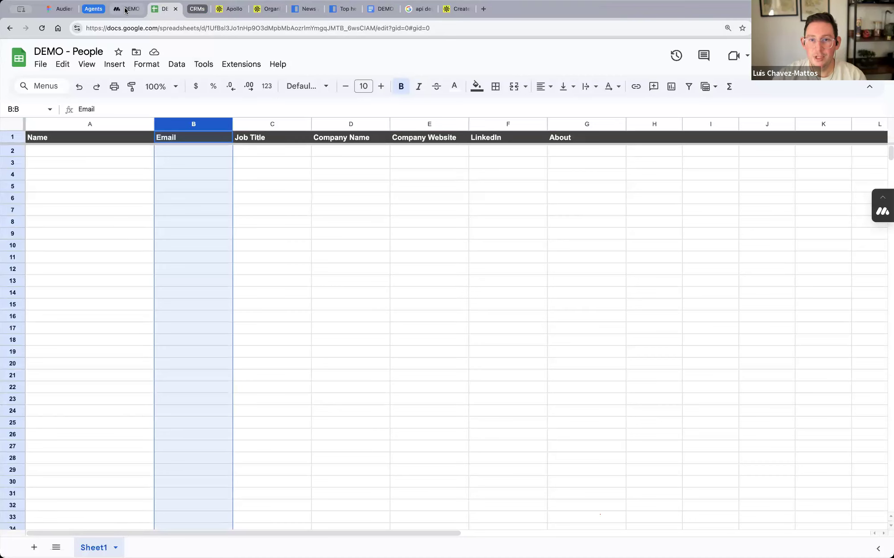
- Compare the block's spreadsheet content order with the sheet headers and move the About column before LinkedIn
key("ctrl+shift+Tab")
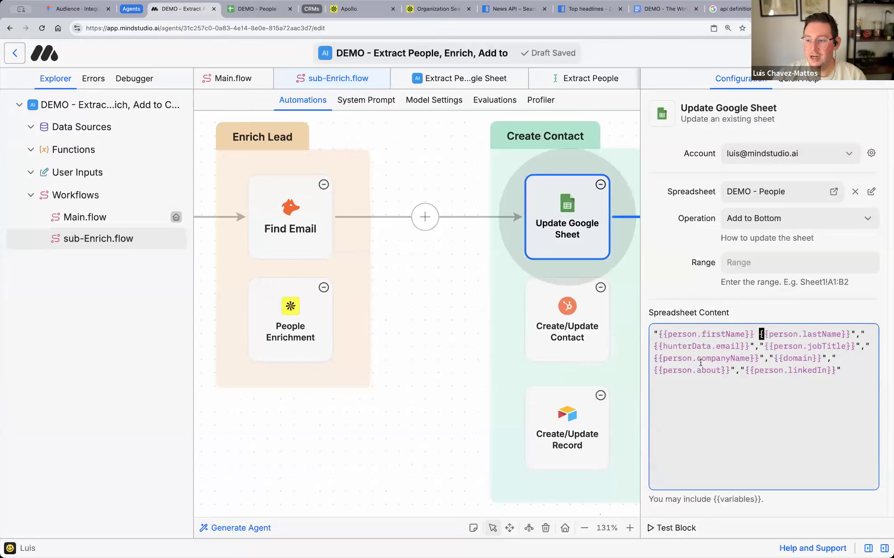
left_click(261, 9)
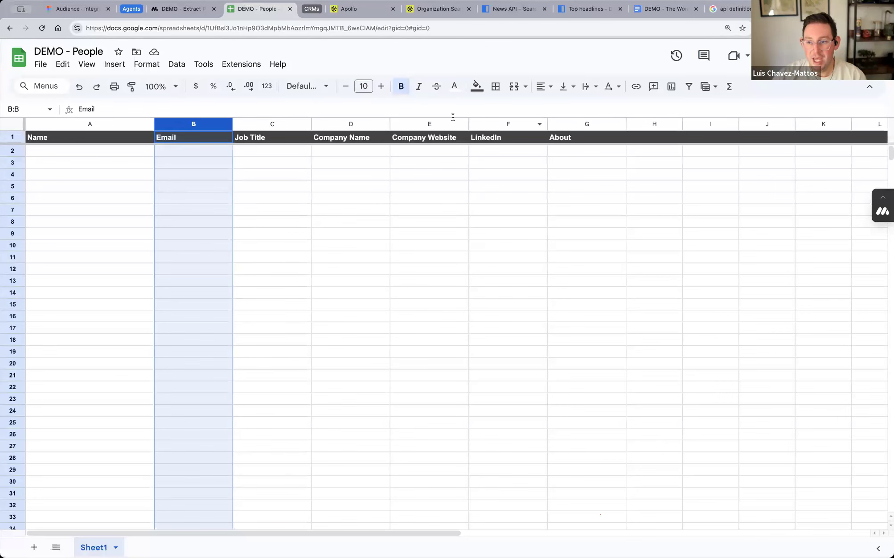
left_click(182, 9)
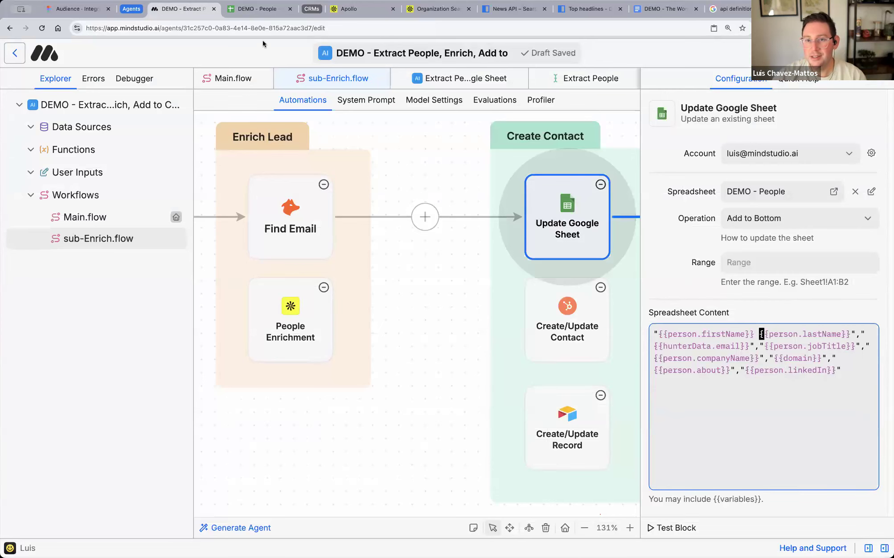
left_click(260, 9)
left_click_drag(587, 125, 601, 145)
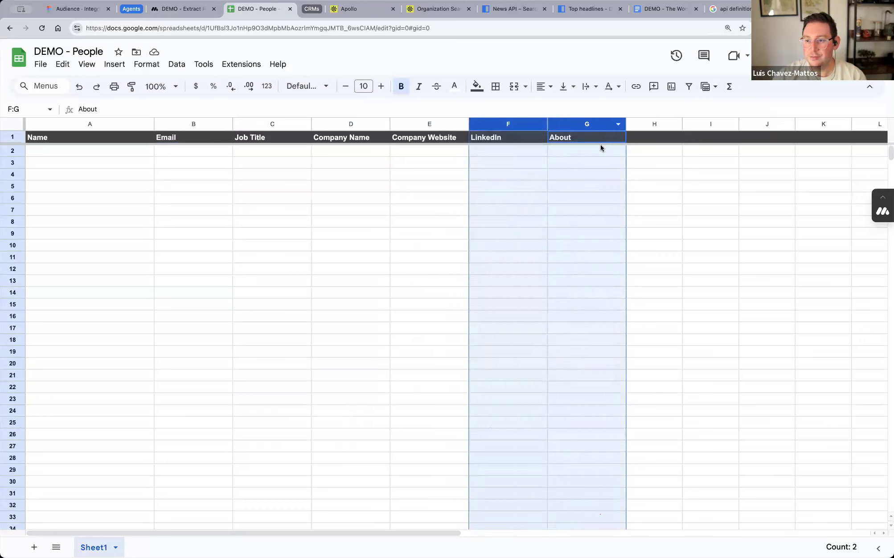
left_click(581, 123)
left_click_drag(508, 126, 512, 170)
- Review the Get Domain prompt and output variable, and the domain, first name and last name inputs of the Find Email block
left_click(171, 10)
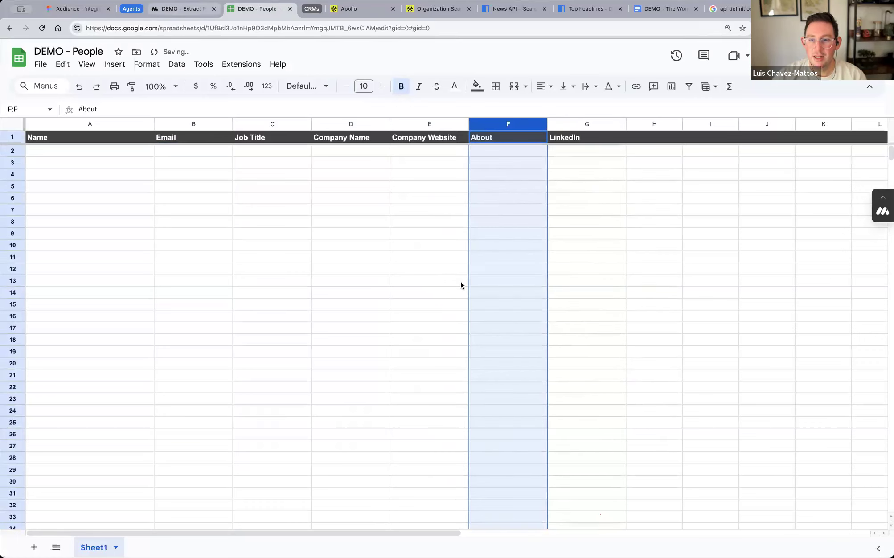
scroll(428, 223, "left", 10)
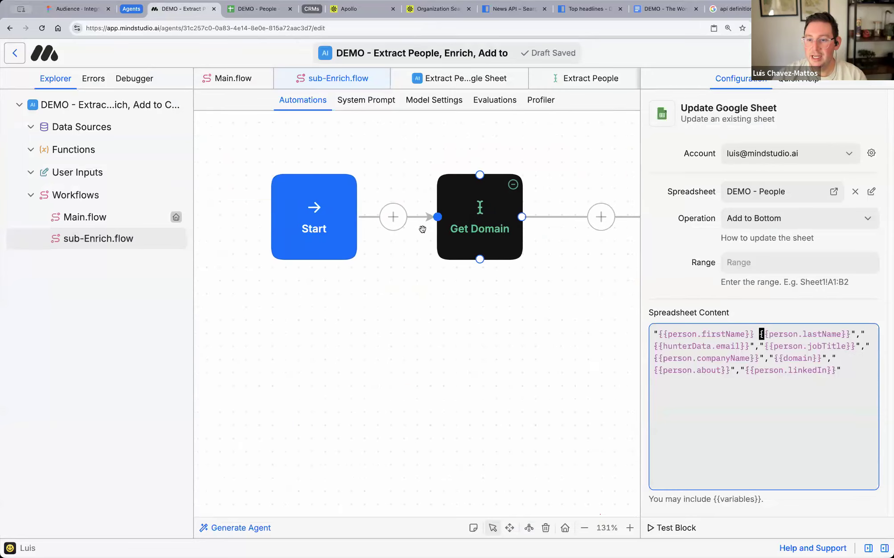
left_click(403, 211)
scroll(381, 292, "right", 5)
left_click(348, 210)
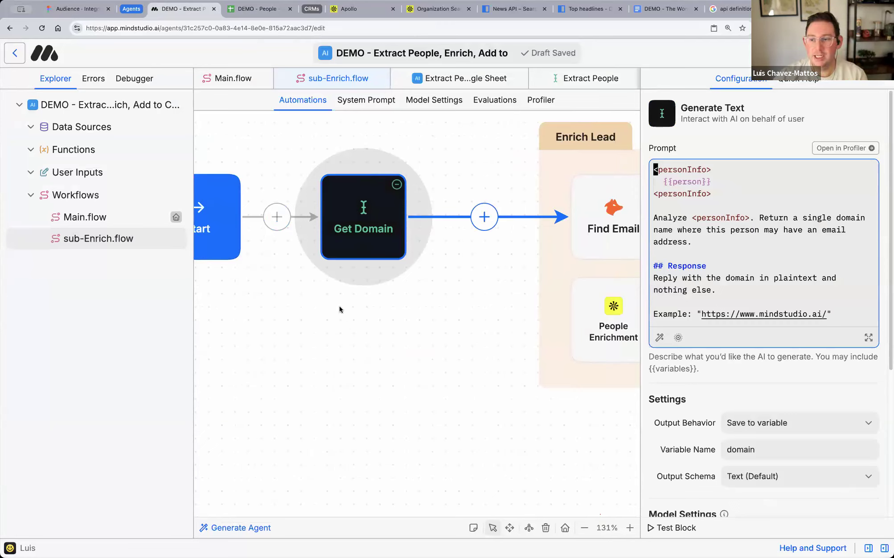
scroll(340, 306, "right", 5)
left_click(417, 232)
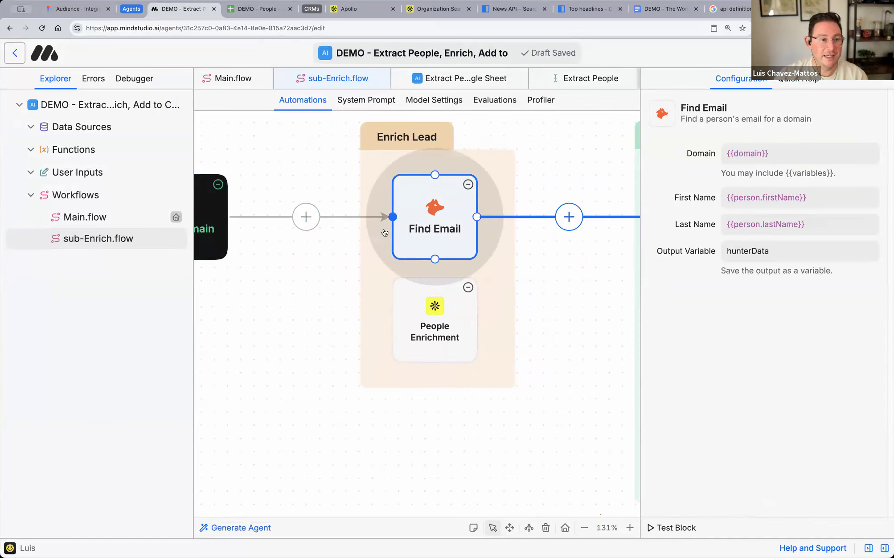
triple_click(776, 158)
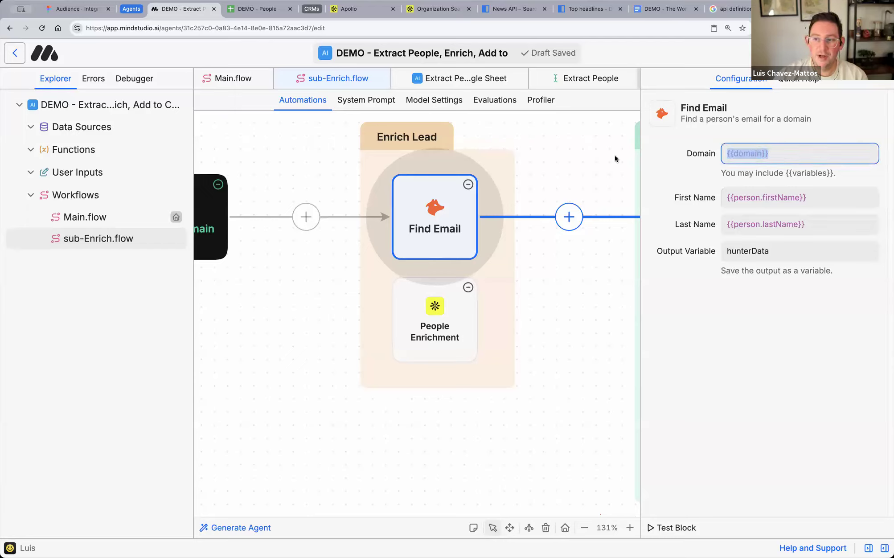
triple_click(758, 202)
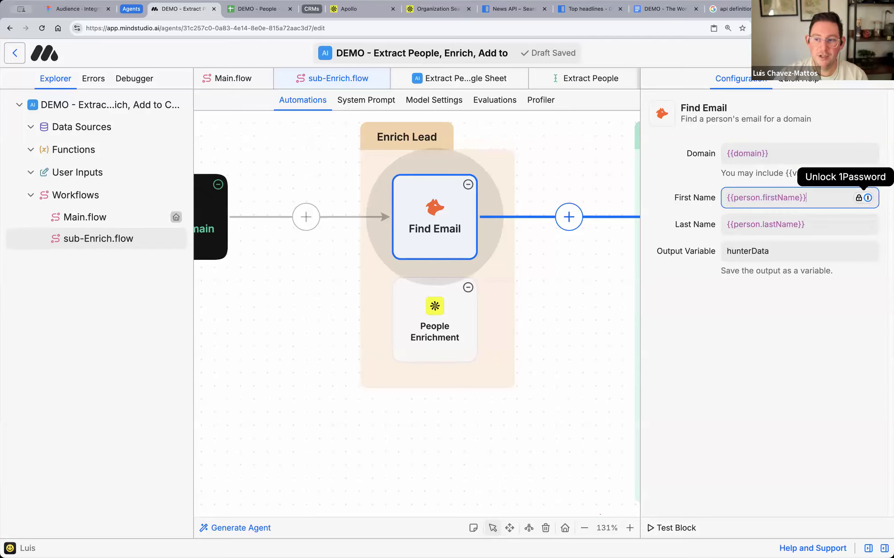
left_click_drag(824, 228, 693, 226)
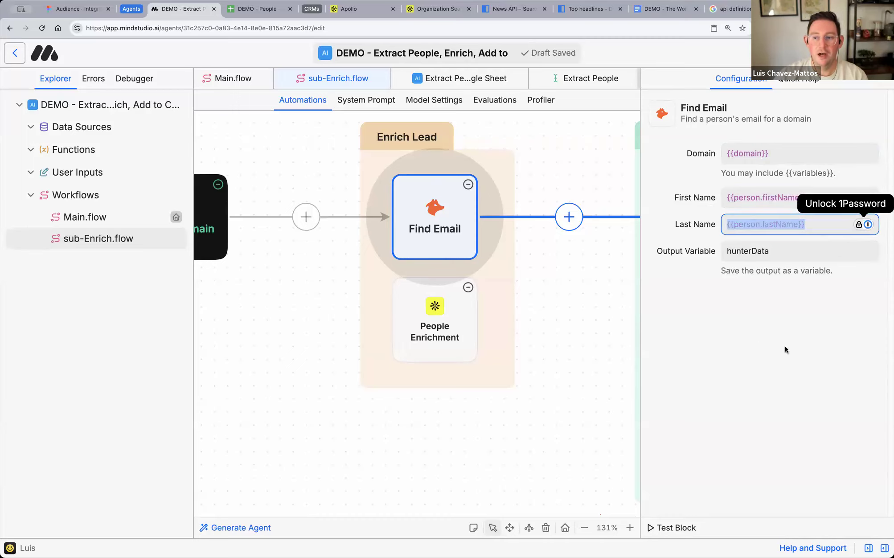
left_click(433, 299)
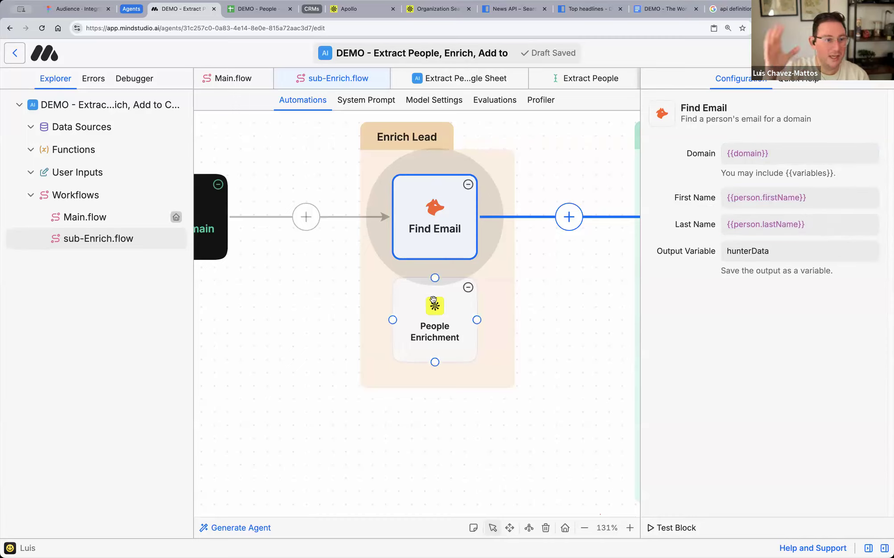
- Examine the Quick Variable Reference note above the workflow for the variables that hold the website, emails, names, company and LinkedIn
scroll(311, 265, "right", 5)
scroll(335, 274, "right", 3)
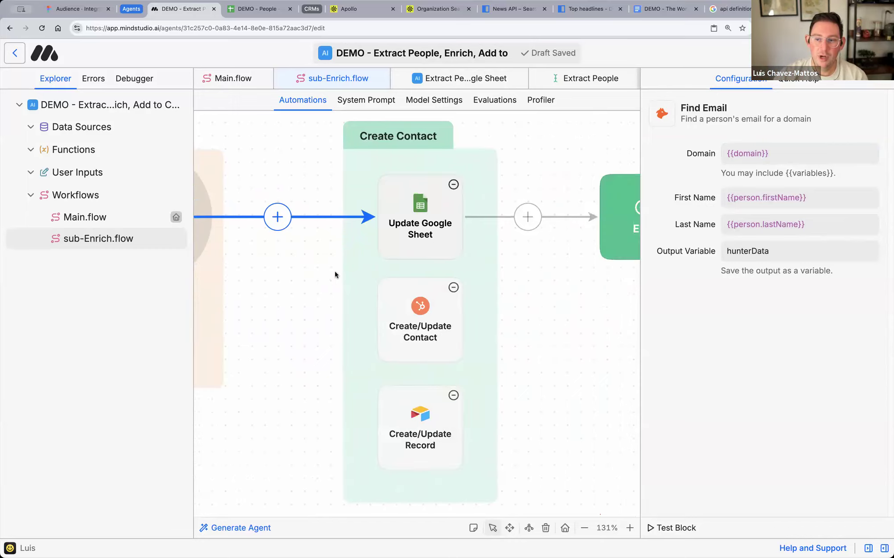
scroll(347, 275, "left", 4)
scroll(347, 275, "up", 3)
scroll(350, 276, "down", 3)
scroll(349, 276, "up", 3)
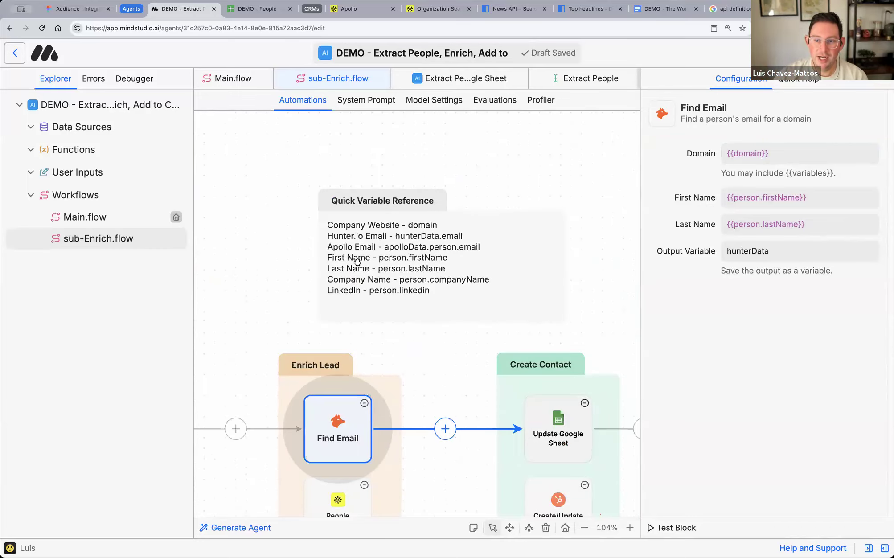
left_click(339, 226)
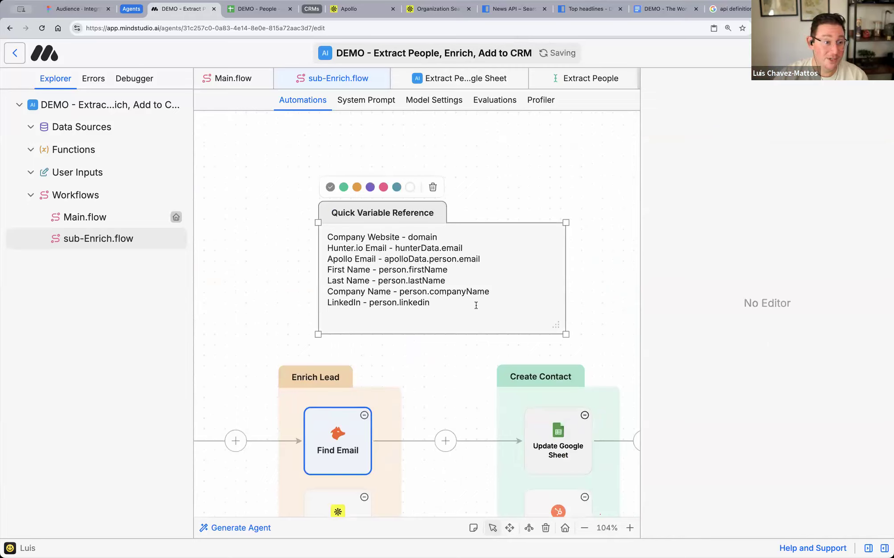
double_click(404, 238)
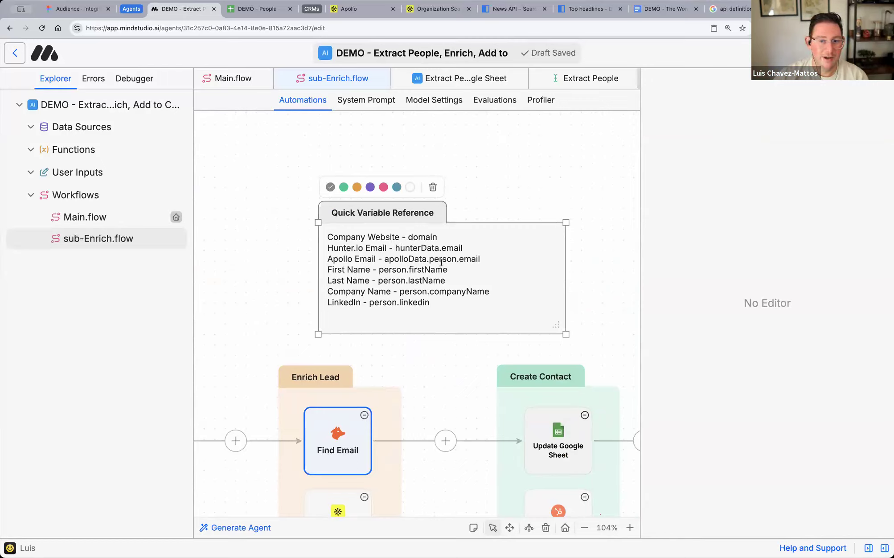
double_click(420, 237)
double_click(451, 247)
left_click(390, 259)
double_click(391, 259)
double_click(383, 237)
left_click_drag(383, 236, 326, 236)
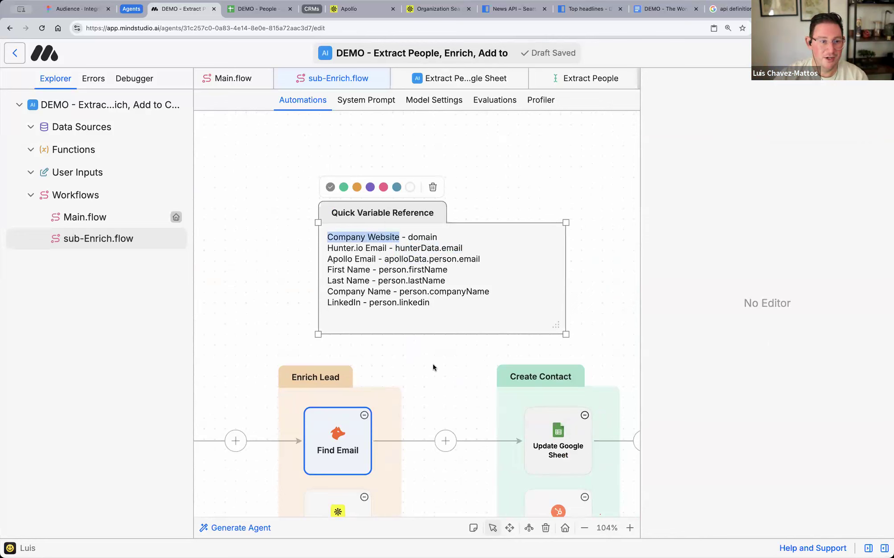
- Check the Update Google Sheet block's settings and publish the agent
scroll(475, 342, "down", 4)
scroll(470, 340, "right", 3)
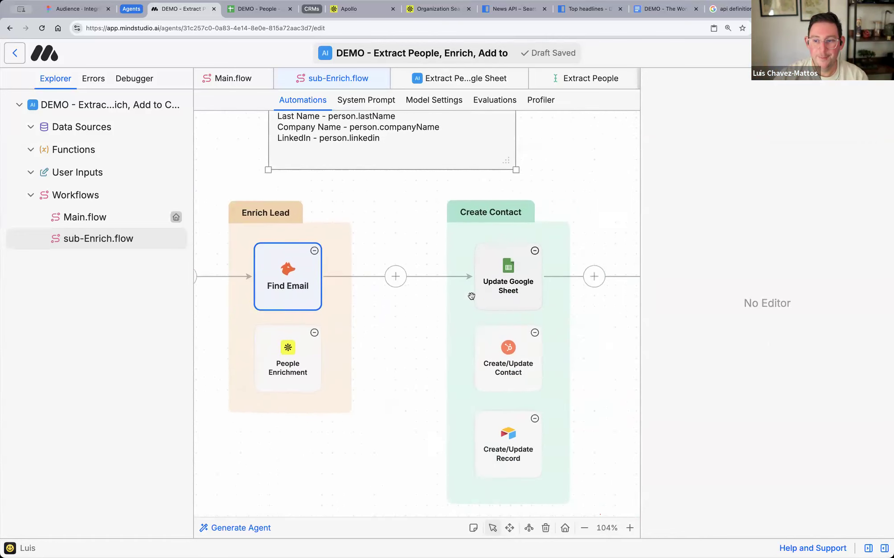
left_click(435, 294)
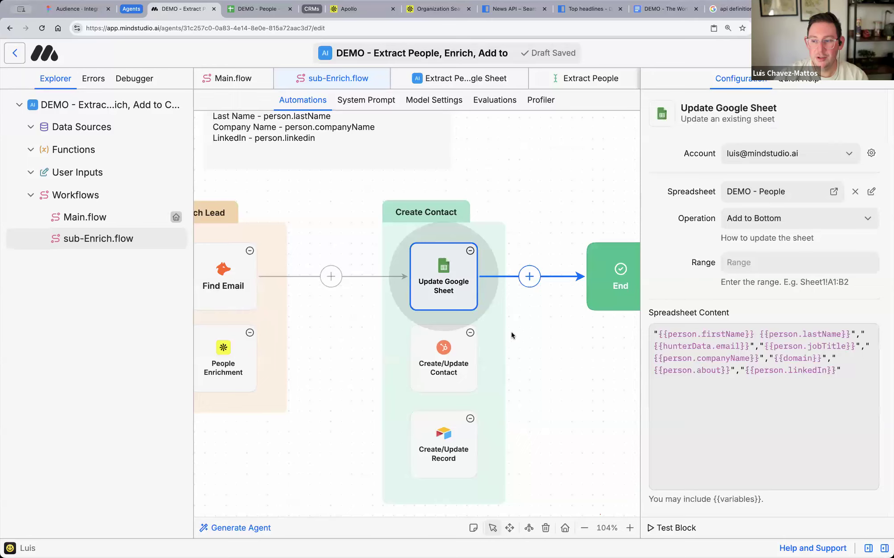
scroll(511, 332, "up", 3)
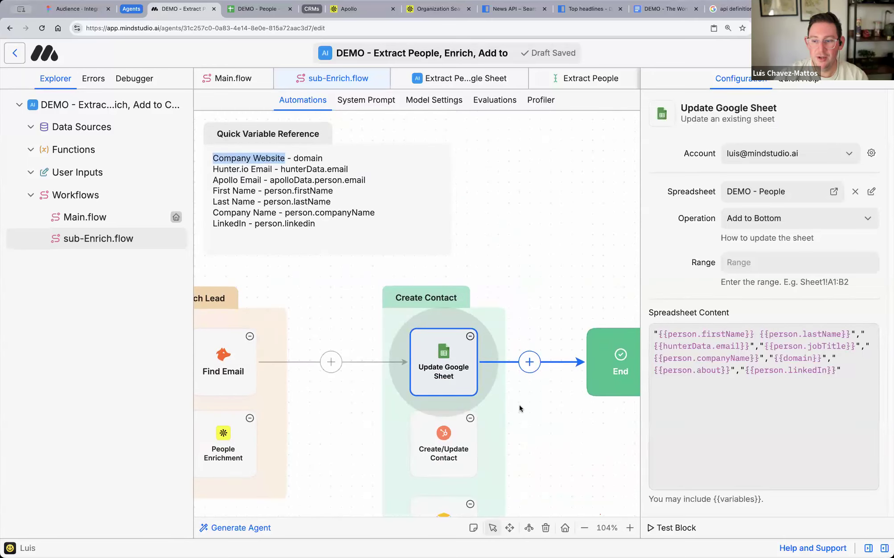
scroll(520, 408, "right", 5)
scroll(386, 314, "left", 15)
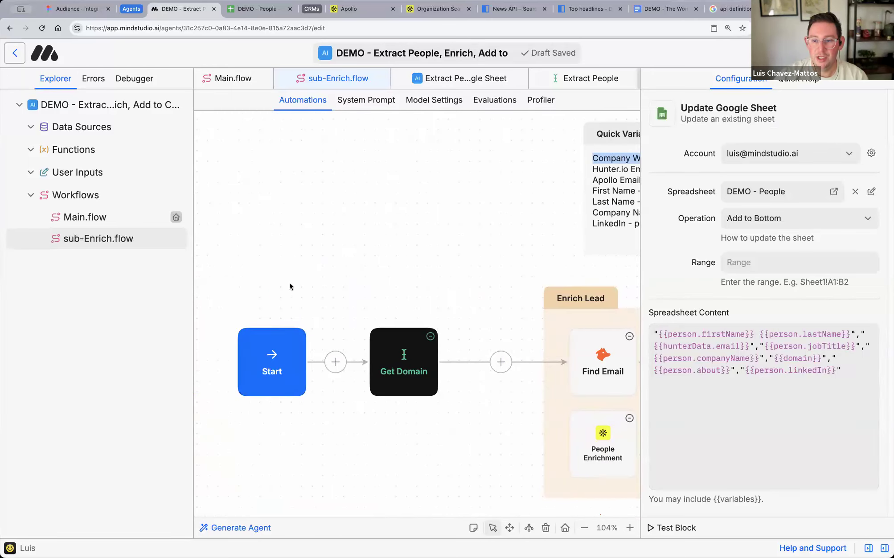
left_click(848, 53)
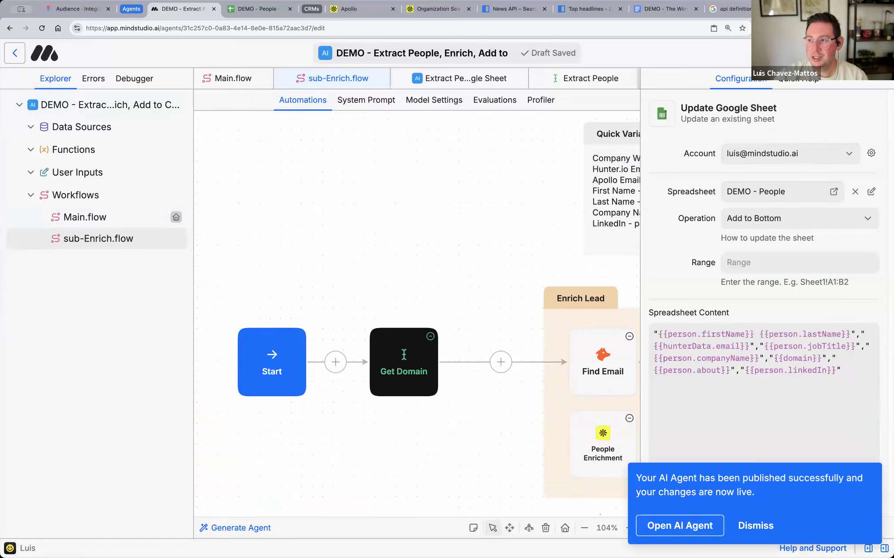
- Open LinkedIn in a new browser tab, search for "sales director" and limit the results to people
key("super+t")
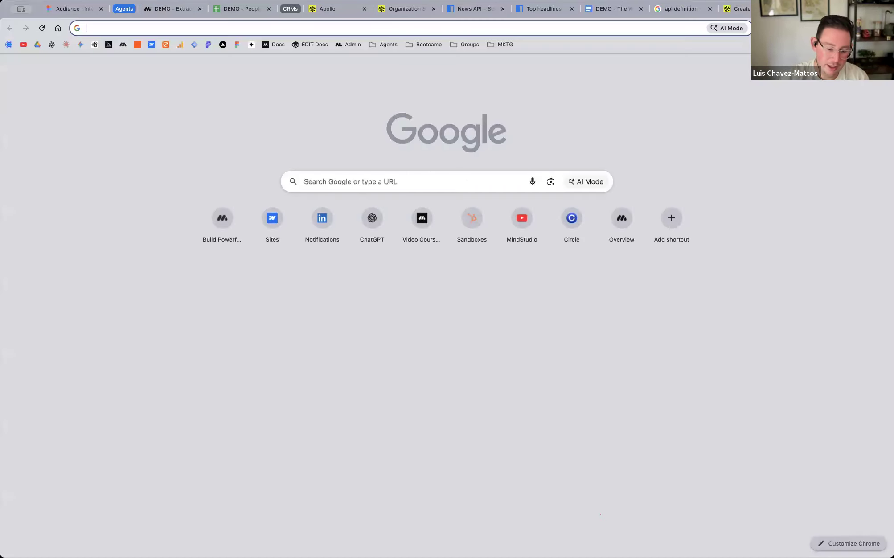
type("linkedin.com/notifications/?filter=all")
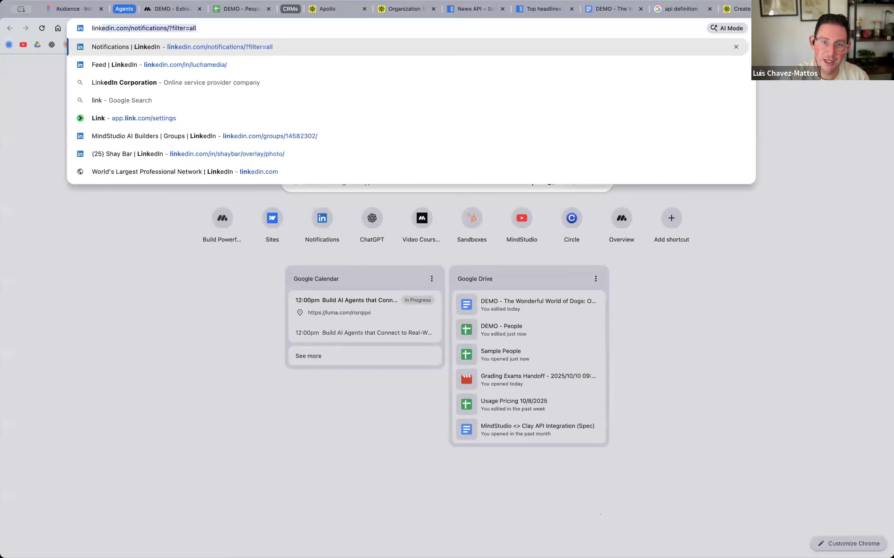
key("Return")
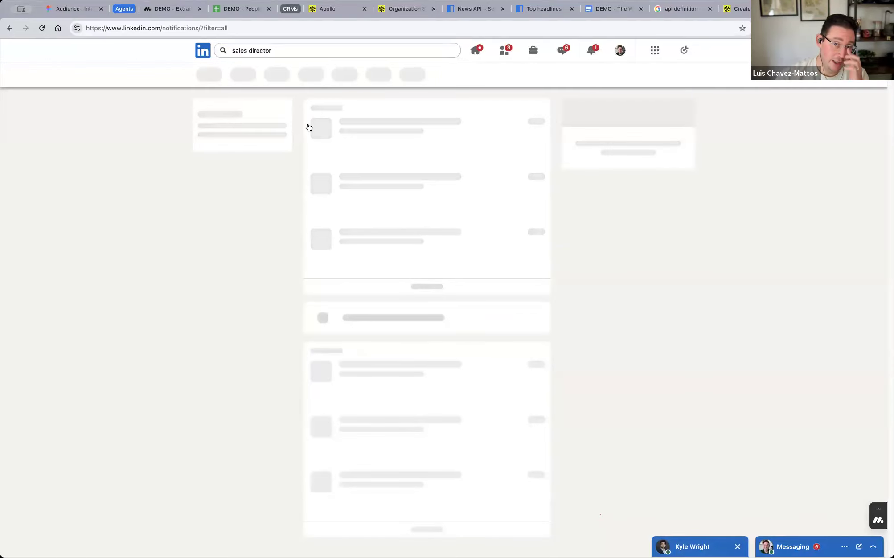
left_click(274, 75)
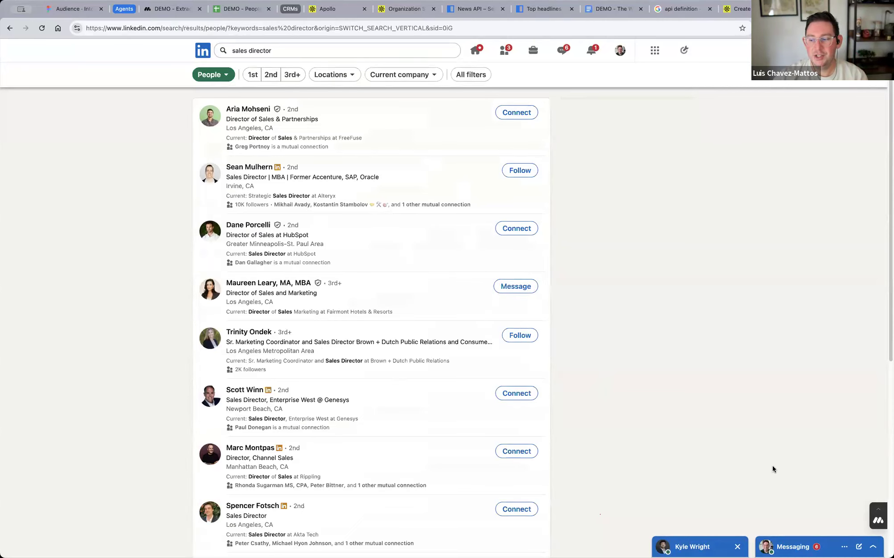
- Open the MindStudio extension on the LinkedIn results and look through its agent categories, including Luis Agents, Research and Analyze Content
left_click(878, 520)
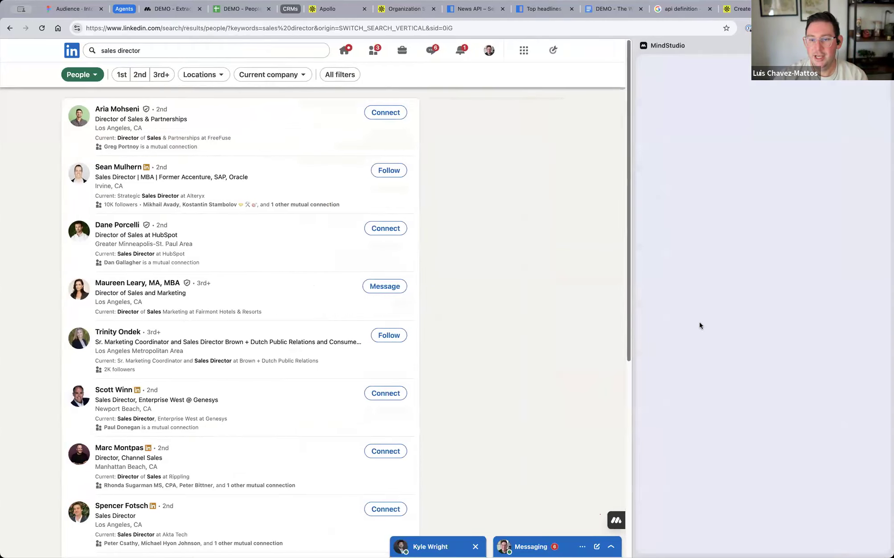
scroll(796, 242, "down", 6)
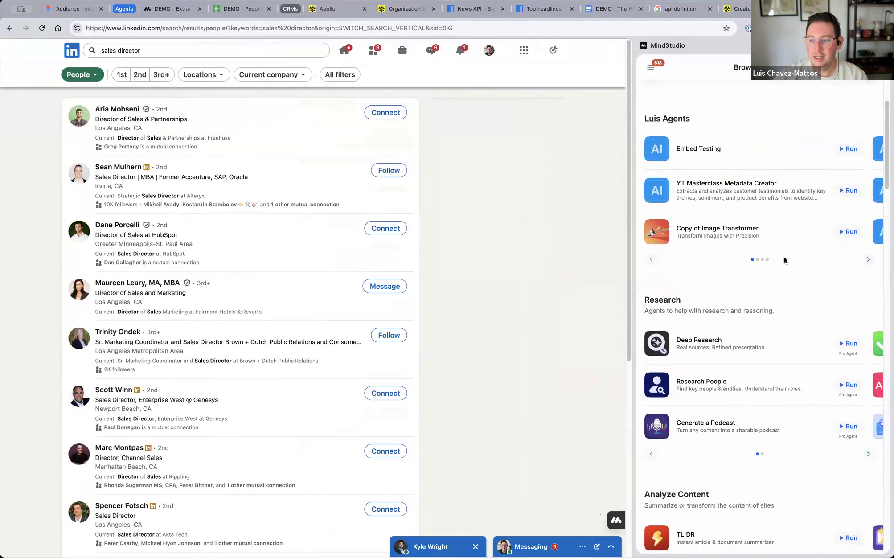
scroll(784, 261, "up", 1)
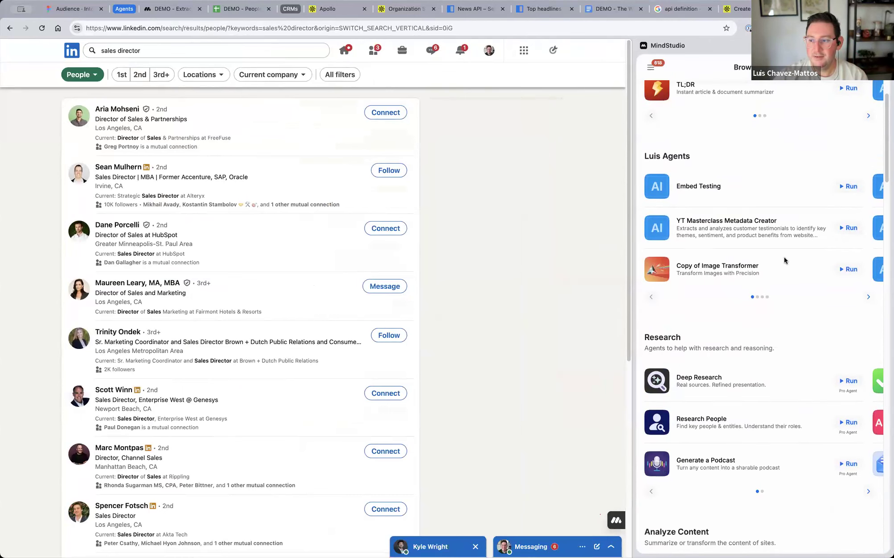
left_click(868, 298)
left_click(868, 298)
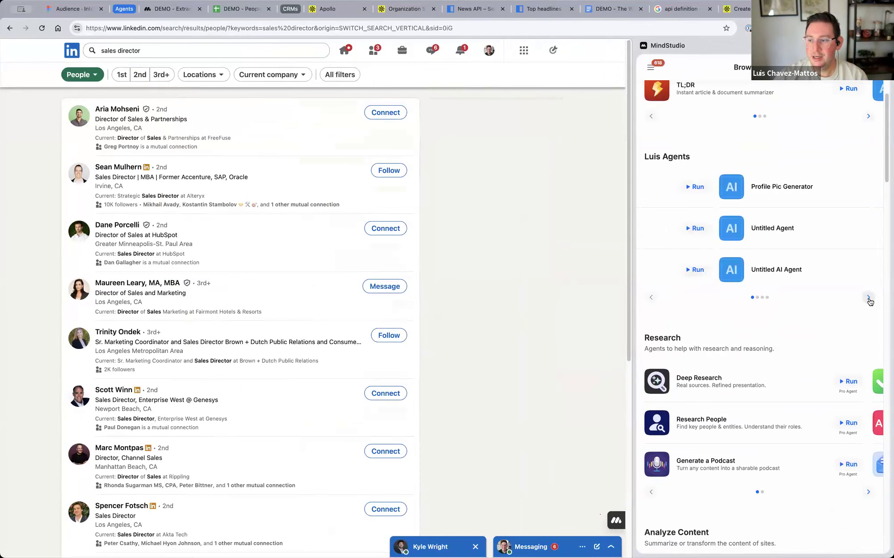
left_click(651, 298)
left_click(651, 298)
scroll(713, 356, "down", 10)
scroll(714, 355, "up", 6)
scroll(704, 307, "down", 1)
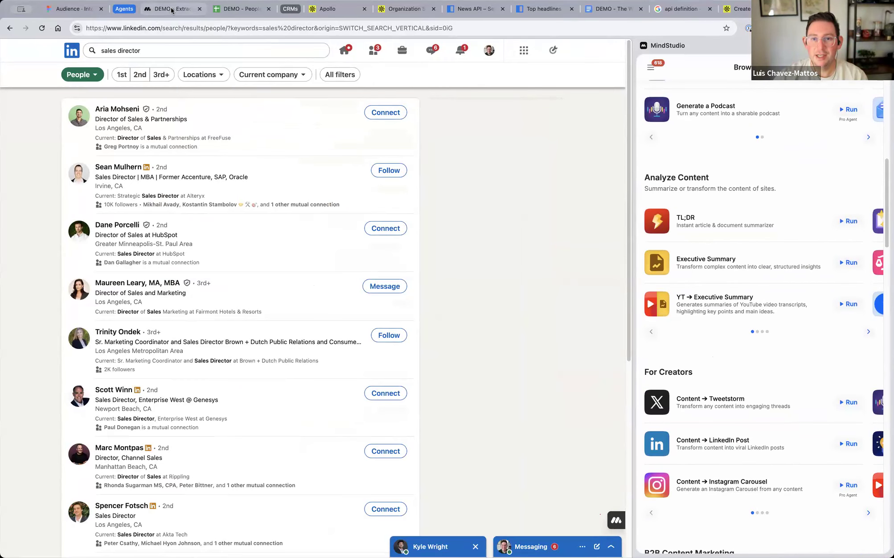
- Switch to the MindStudio editor, open the published agent's run page and add the agent to the Chrome extension
left_click(170, 10)
left_click(675, 528)
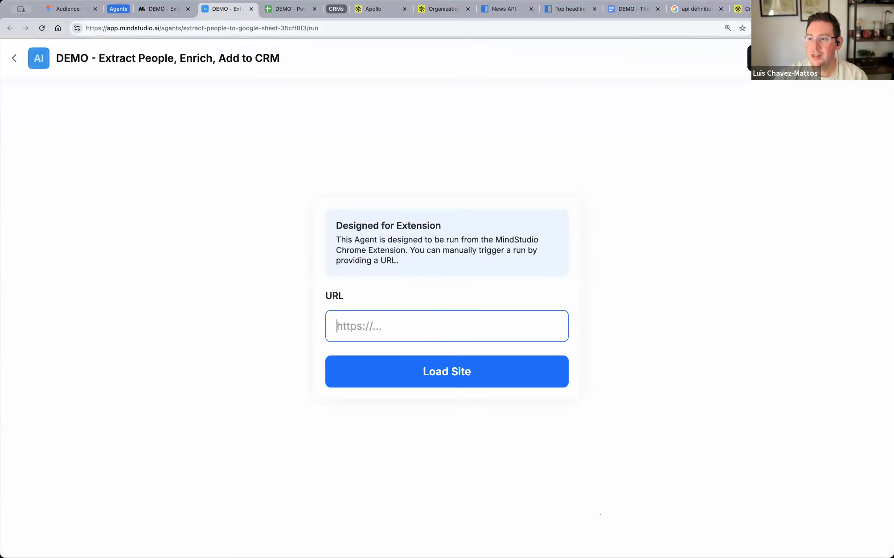
left_click(837, 58)
left_click(815, 175)
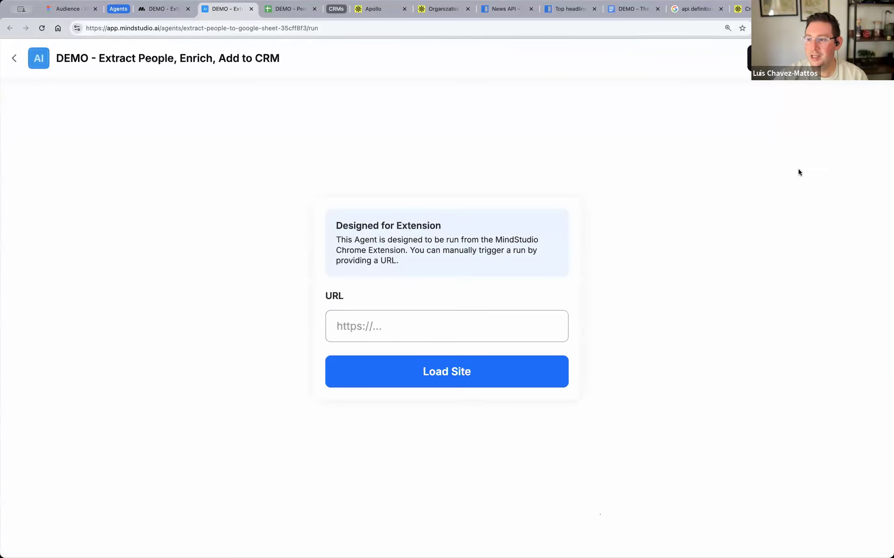
- Return to the LinkedIn people results and run the DEMO - Extract People, Enrich, Add to CRM agent from the extension's launcher
key("super+9")
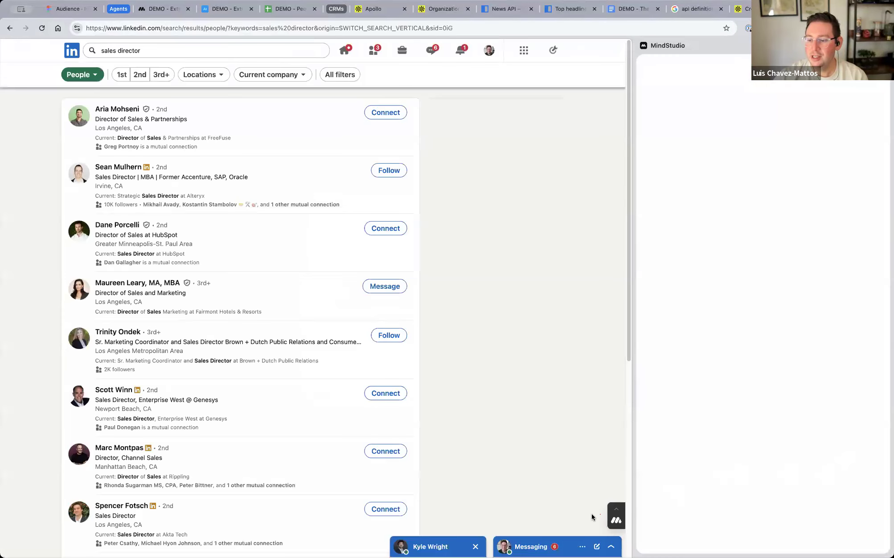
left_click(616, 516)
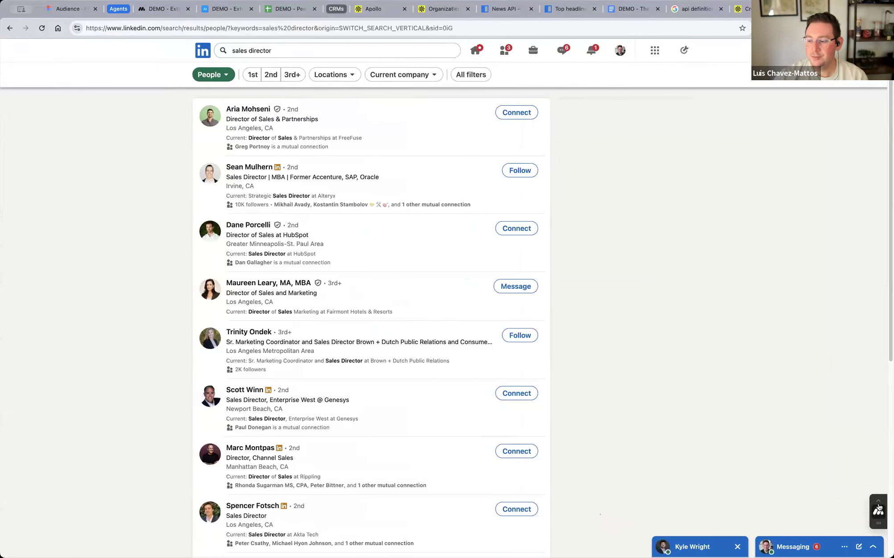
mouse_move(878, 500)
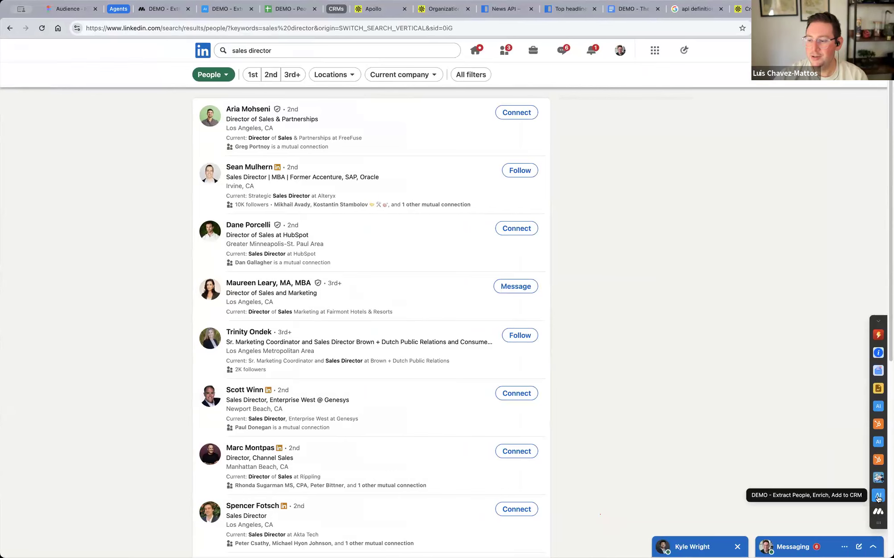
left_click(879, 498)
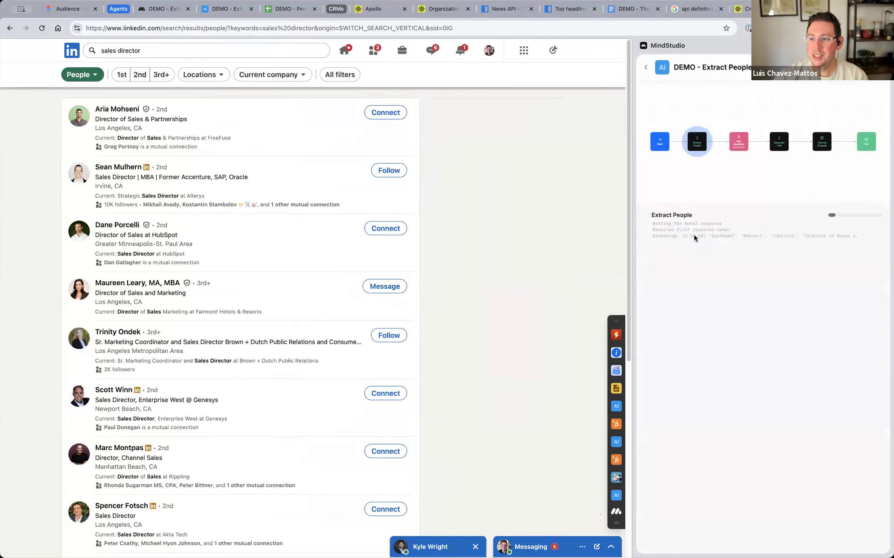
- Open the newest LinkedIn run in the MindStudio Debugger and examine the list of people it extracted
left_click(176, 9)
left_click(124, 75)
left_click(120, 145)
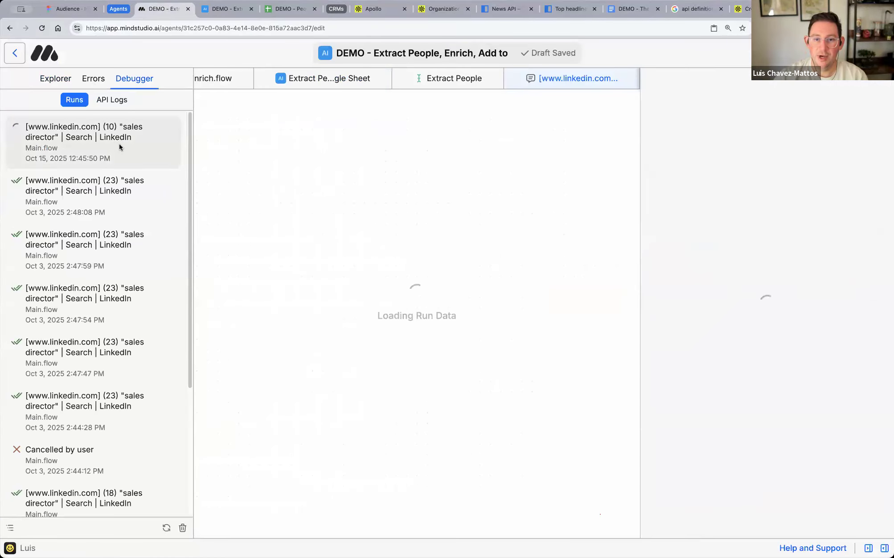
scroll(510, 280, "down", 5)
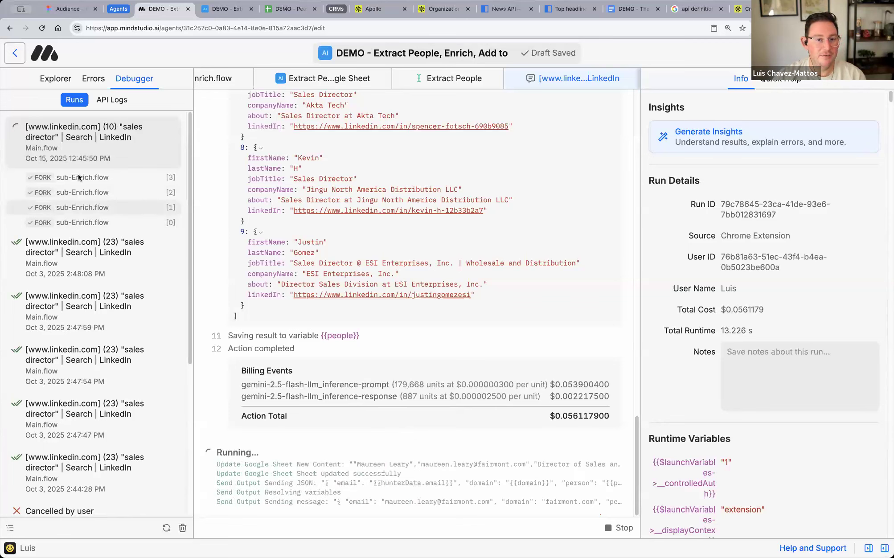
scroll(381, 371, "up", 5)
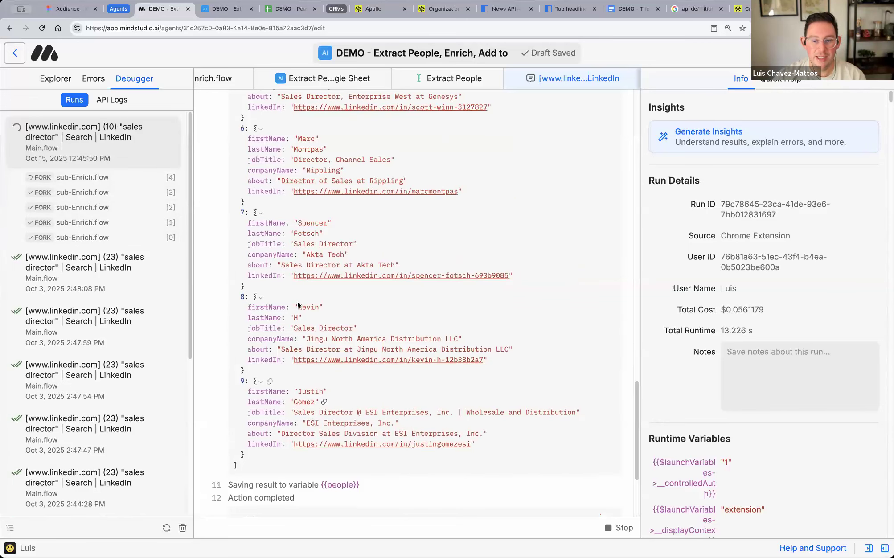
scroll(291, 302, "up", 12)
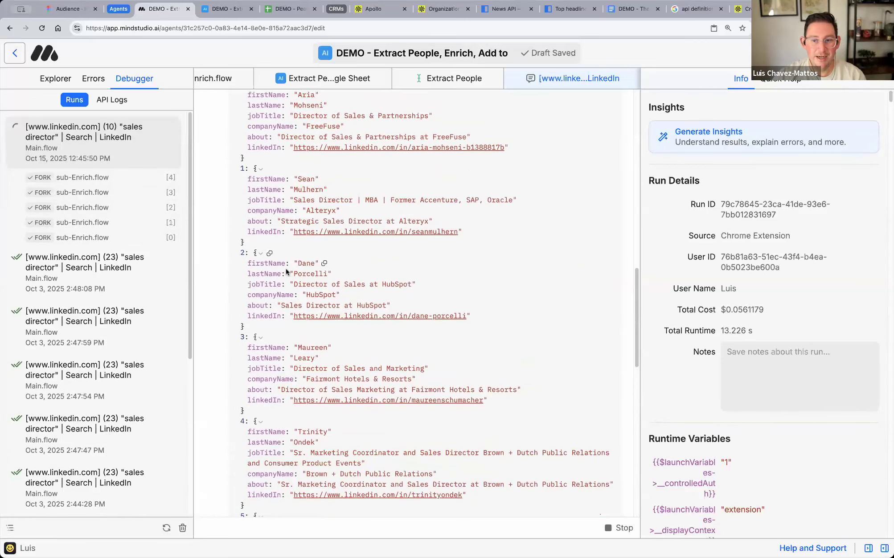
- Open the sub-Enrich.flow fork [0] and review its Get Domain, Email Finder and Update Google Sheet log entries
left_click(130, 252)
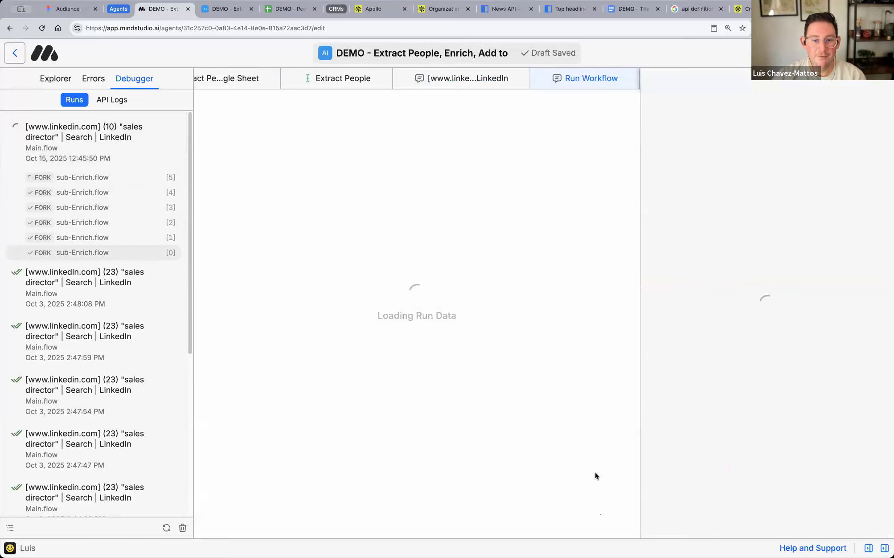
scroll(324, 254, "down", 5)
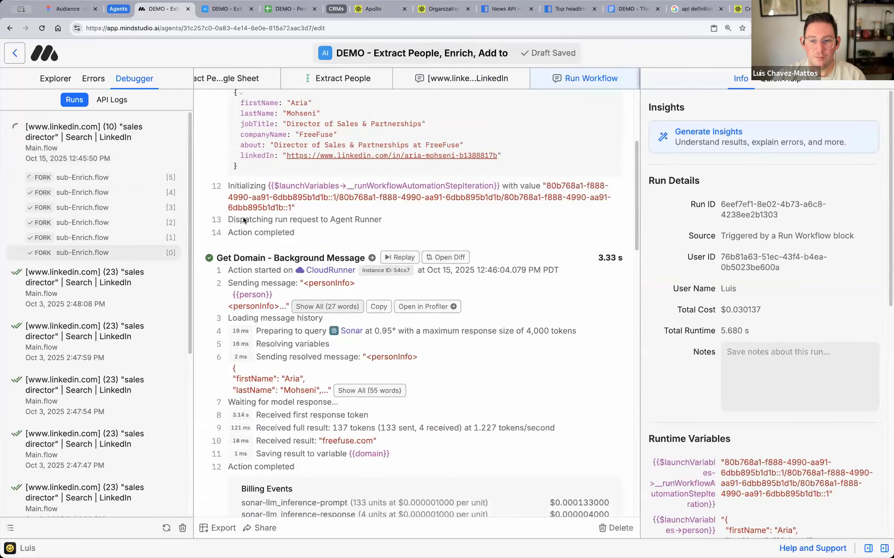
scroll(310, 294, "down", 9)
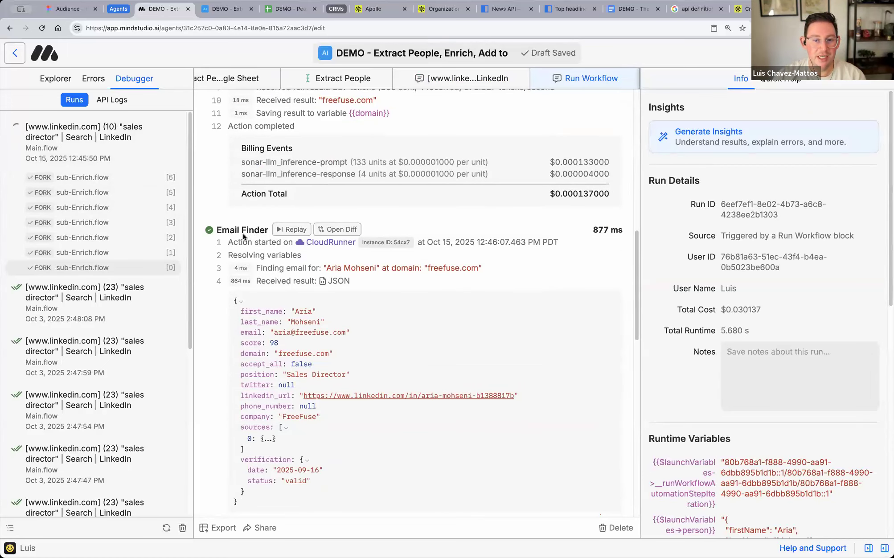
left_click(291, 78)
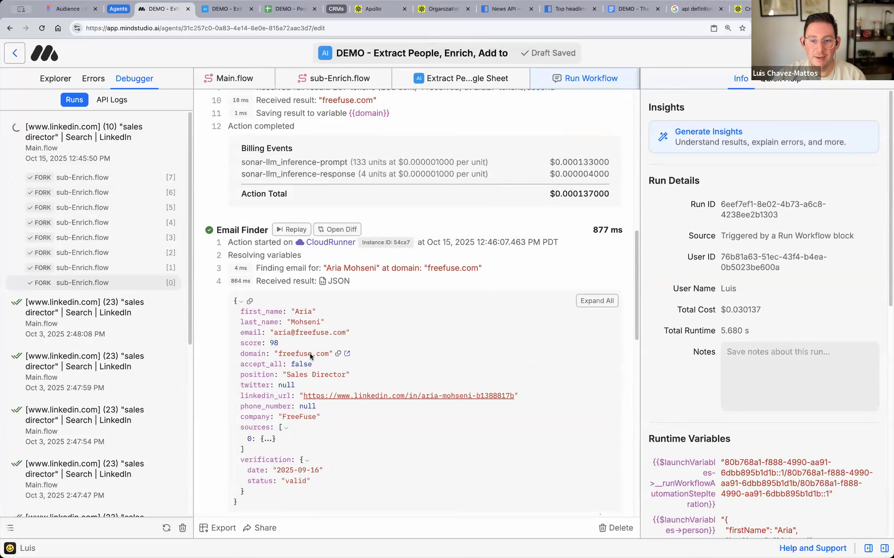
double_click(283, 331)
scroll(324, 389, "down", 1)
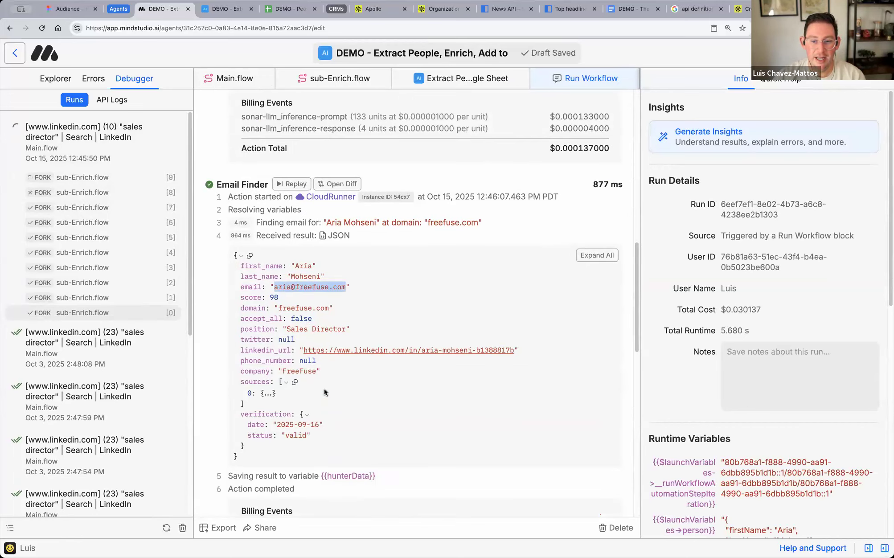
scroll(325, 389, "down", 6)
scroll(298, 339, "down", 1)
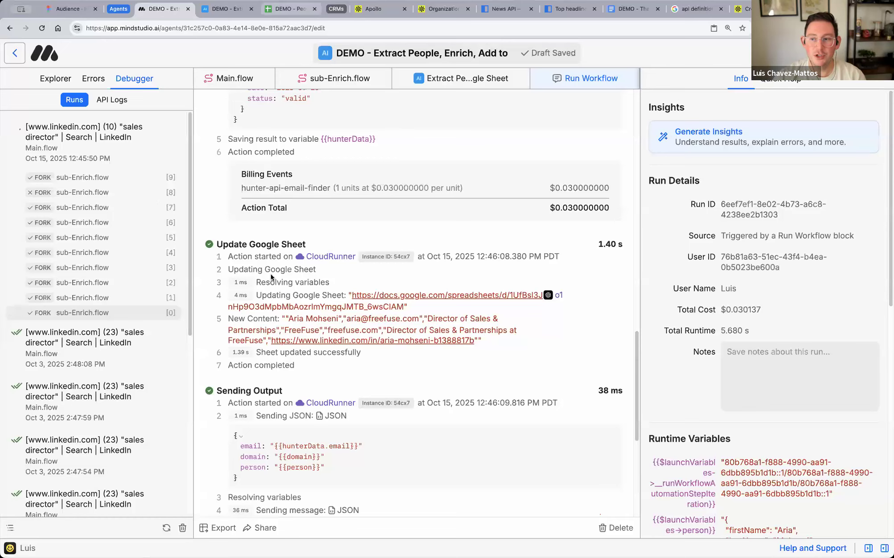
- Switch to the DEMO - People Google Sheet and format A2:H10 with no dark fill, black text and no bold
key("ctrl+Tab")
key("ctrl+Tab")
left_click(115, 162)
left_click_drag(338, 214, 647, 247)
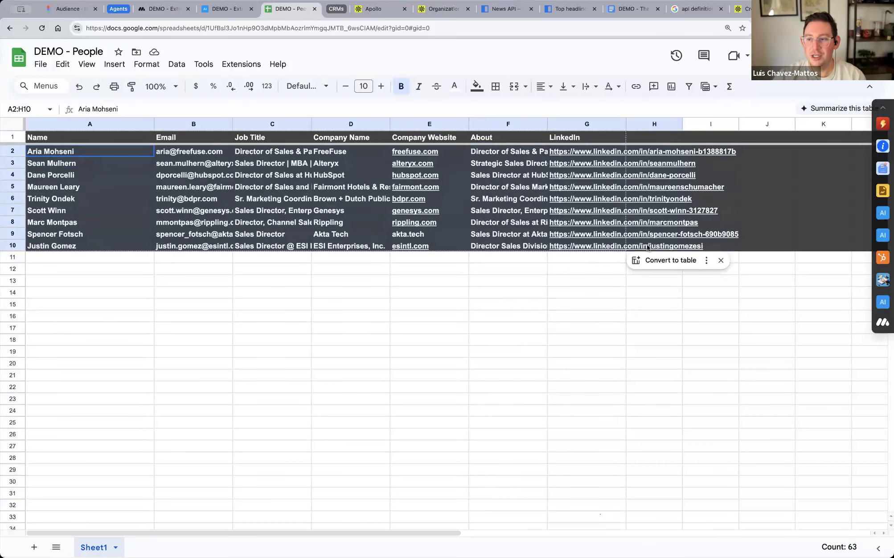
left_click(476, 87)
left_click(491, 112)
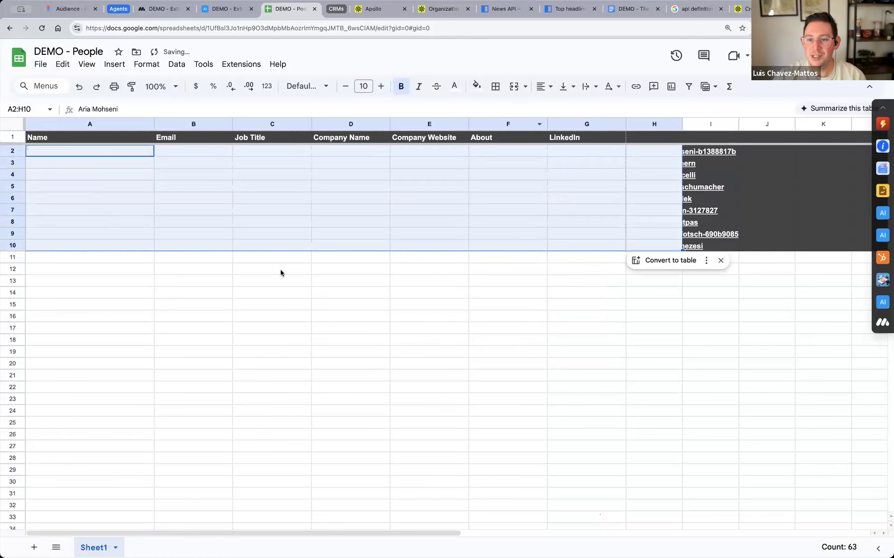
left_click(454, 86)
left_click(459, 131)
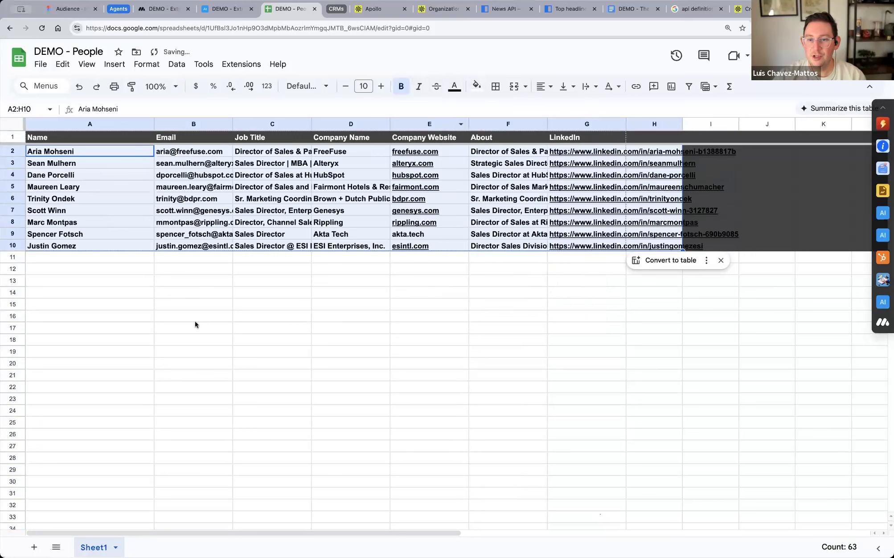
left_click(400, 86)
left_click(323, 313)
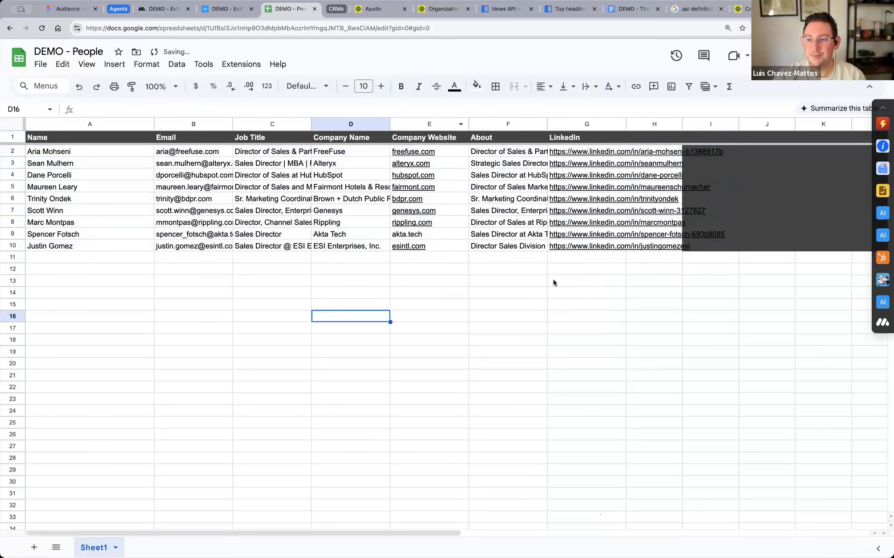
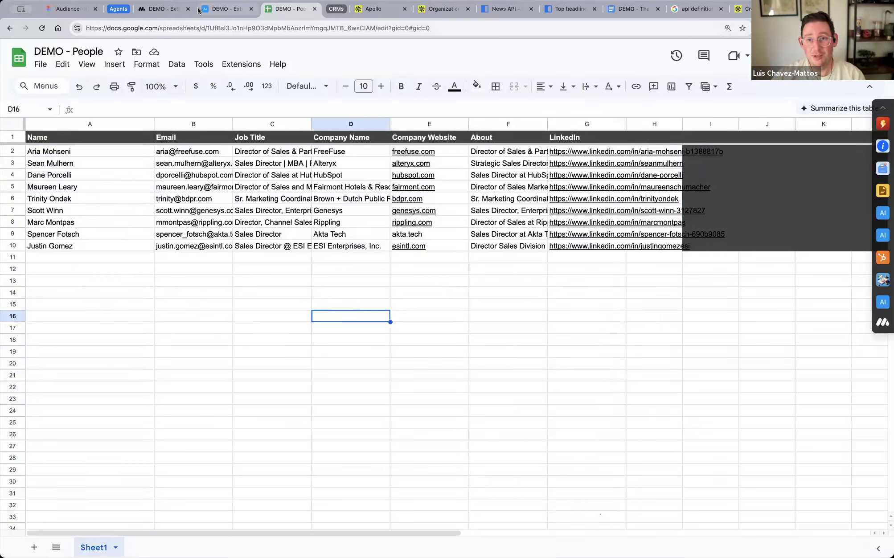
- Move the DEMO - People sheet tab into the CRMs group and the Airtable DEMO CRM tab into Agents, and close the agent run tab
left_click(174, 10)
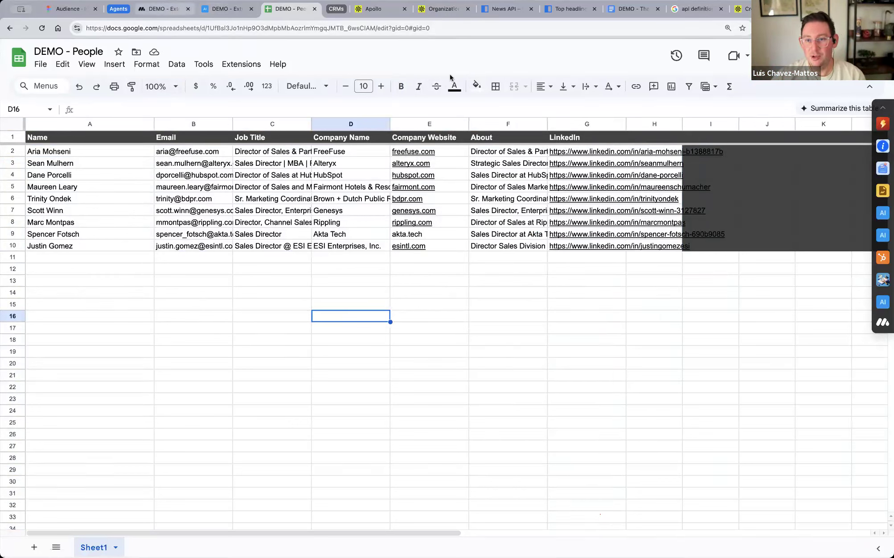
left_click(336, 9)
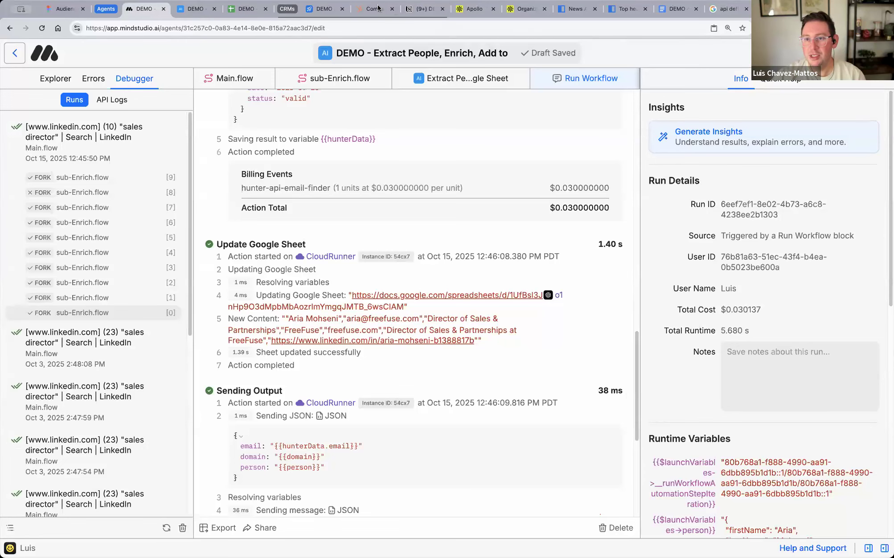
left_click_drag(246, 9, 383, 12)
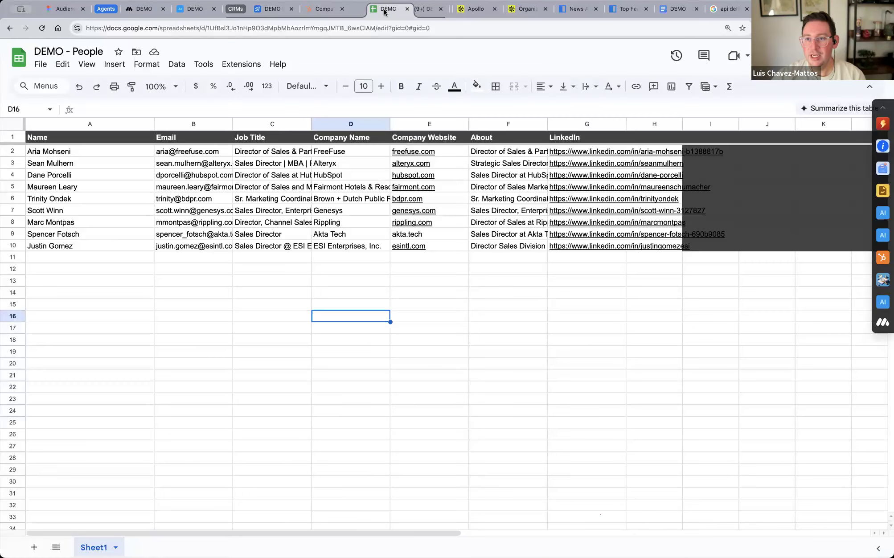
left_click_drag(266, 10, 188, 12)
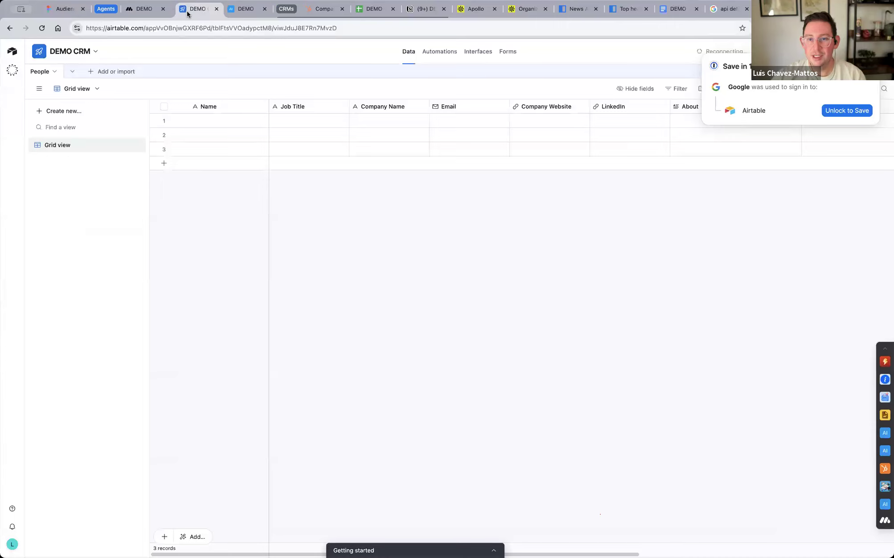
left_click(264, 9)
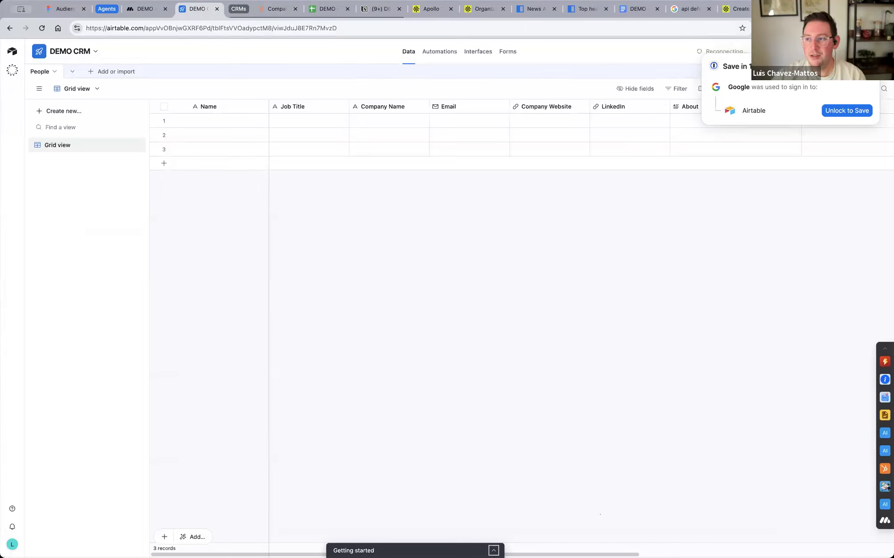
scroll(415, 138, "right", 2)
- Return to the MindStudio agent editor and open sub-Enrich.flow at its Enrich Lead and Create Contact blocks
left_click(136, 10)
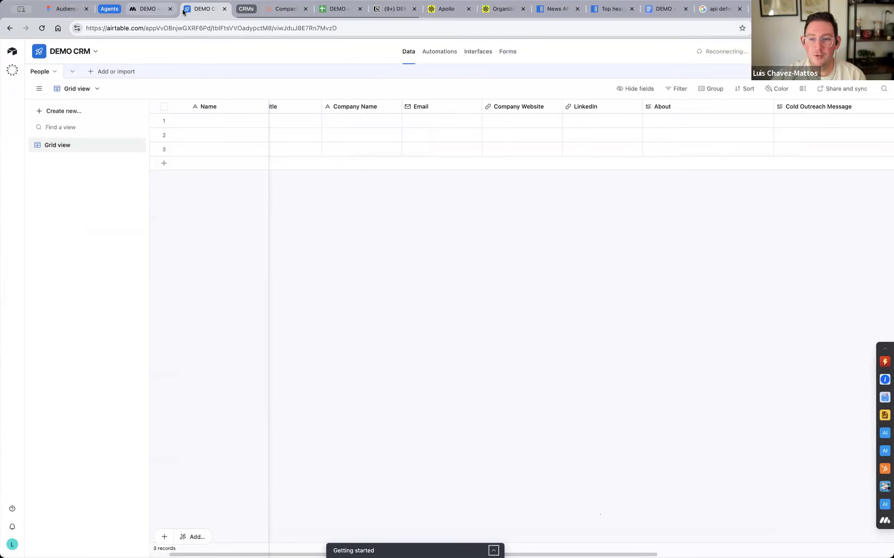
left_click(238, 79)
left_click(56, 79)
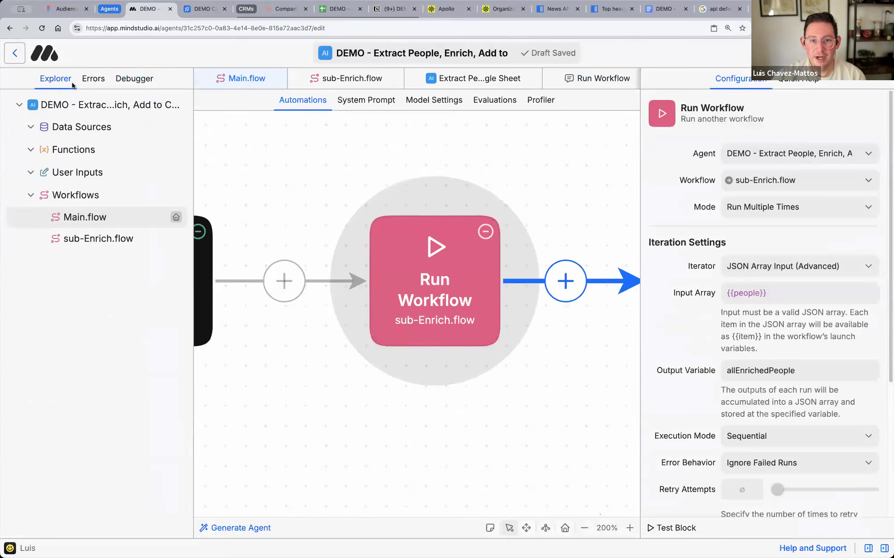
left_click(91, 241)
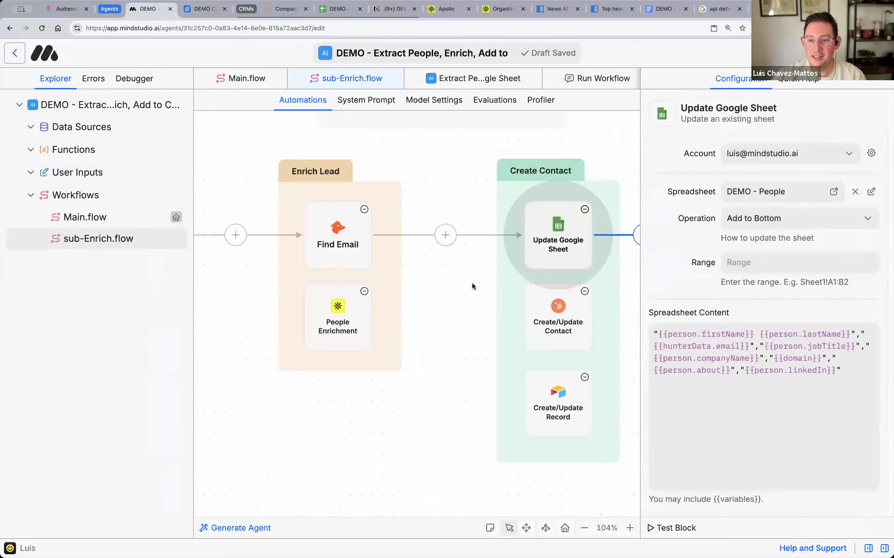
scroll(464, 311, "right", 3)
scroll(463, 312, "left", 3)
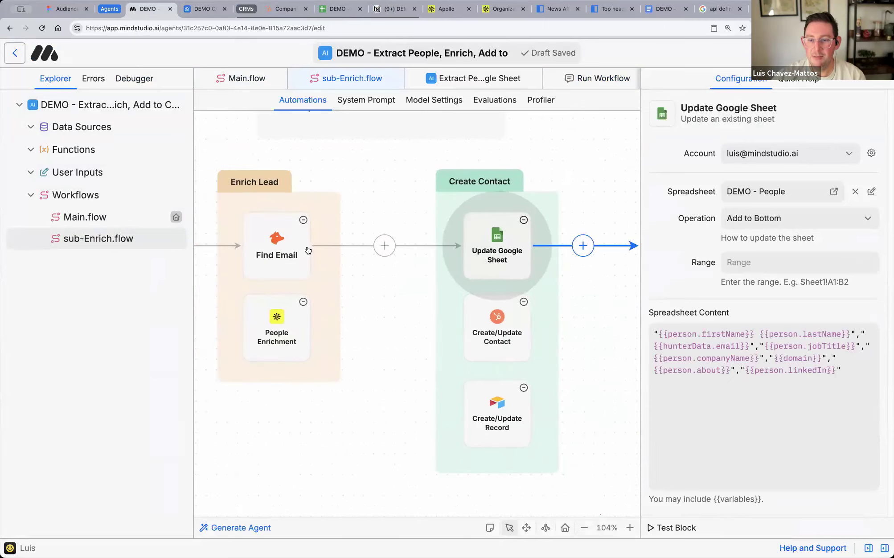
- Connect Find Email to the Airtable Create/Update Record block, and connect that block to End
left_click_drag(310, 245, 462, 416)
scroll(400, 418, "right", 5)
left_click_drag(338, 418, 550, 340)
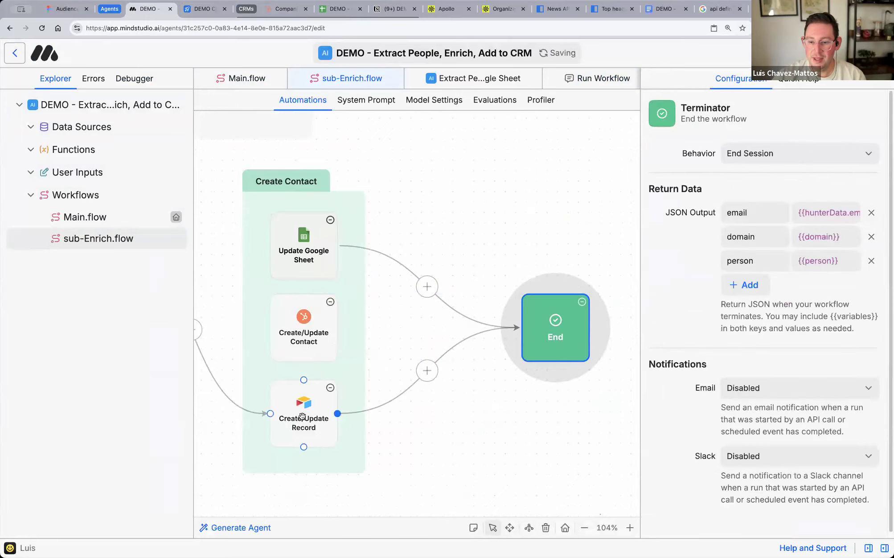
- Open the Create/Update Record block, dismiss its error notices and start connecting a new Airtable account
left_click(308, 417)
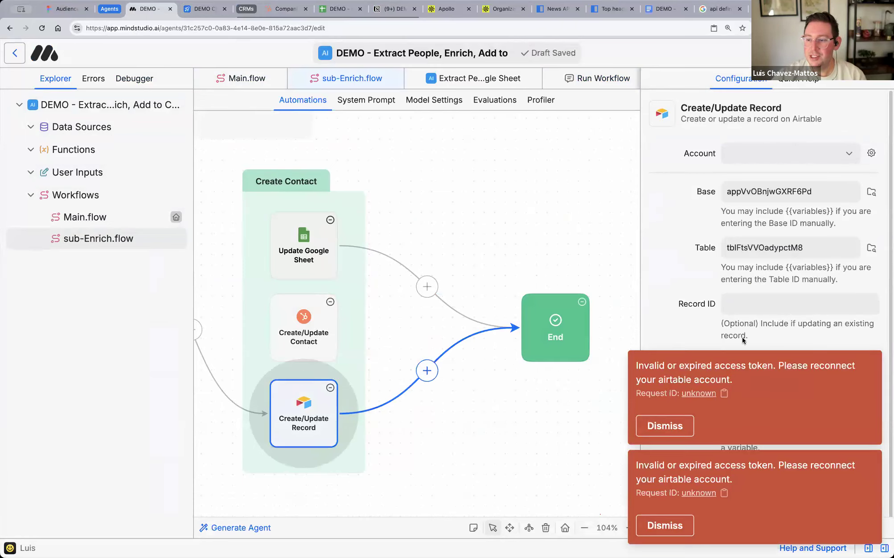
left_click(686, 425)
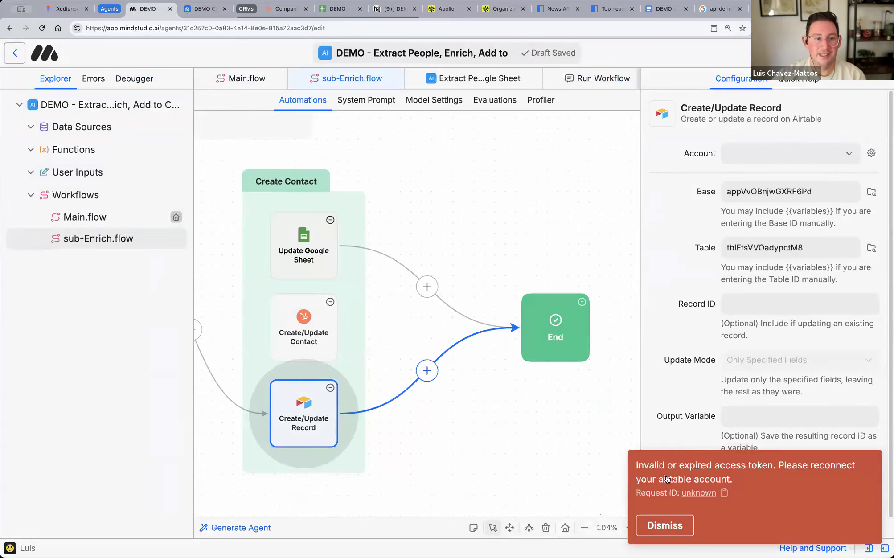
left_click(652, 524)
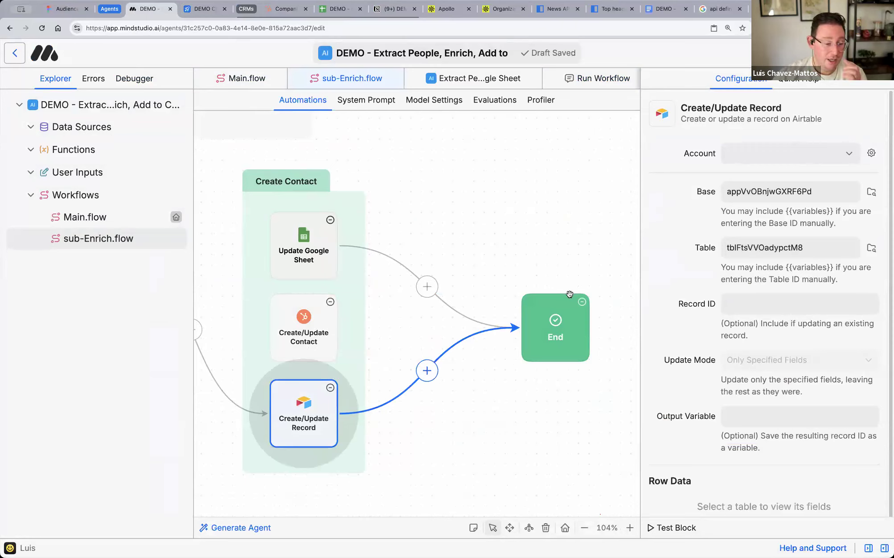
left_click(850, 154)
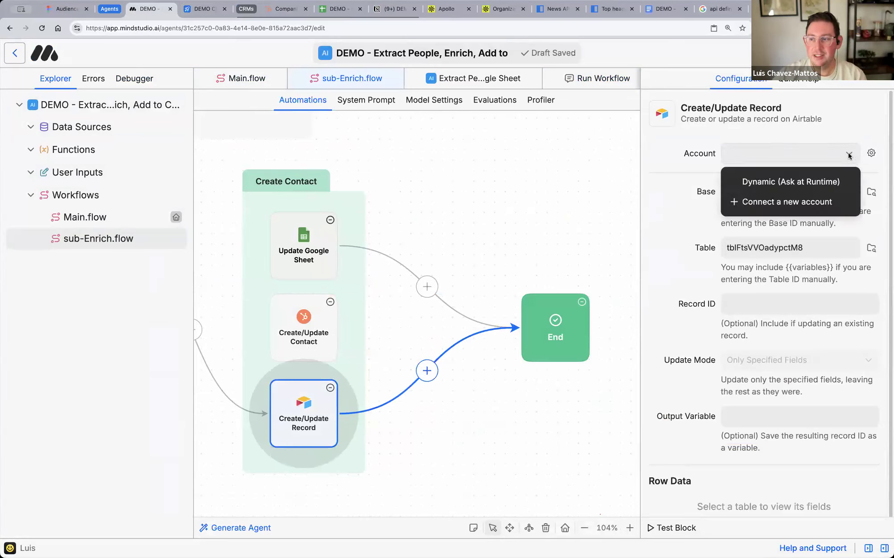
left_click(772, 203)
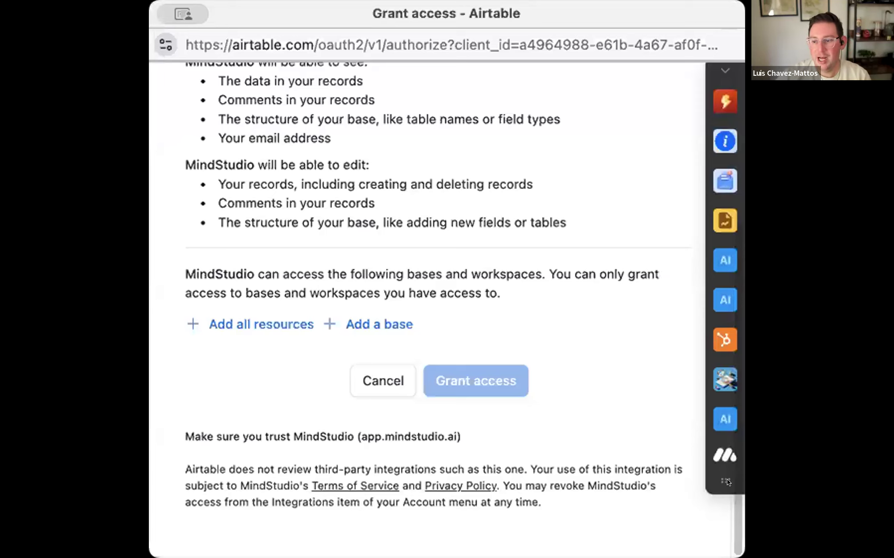
- Review MindStudio's requested Airtable permissions and grant it access to all resources plus the DEMO CRM base
left_click(722, 67)
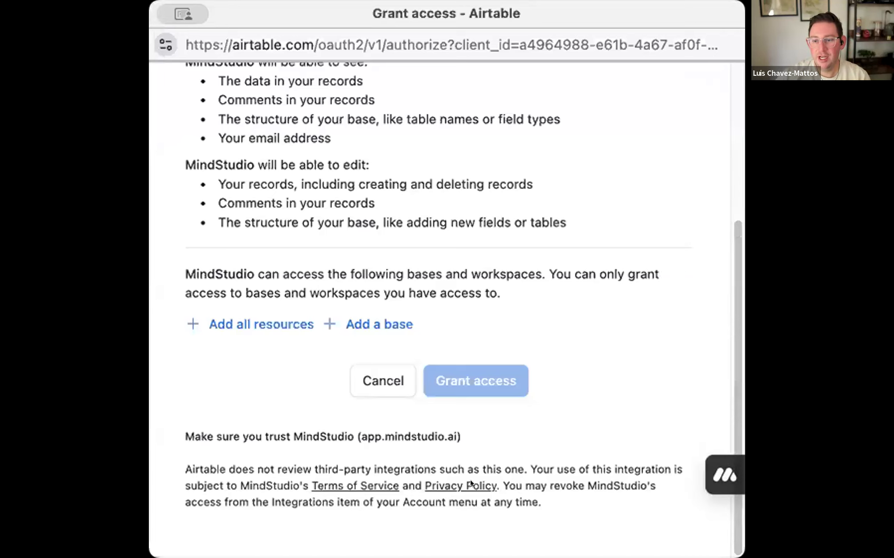
scroll(393, 256, "up", 5)
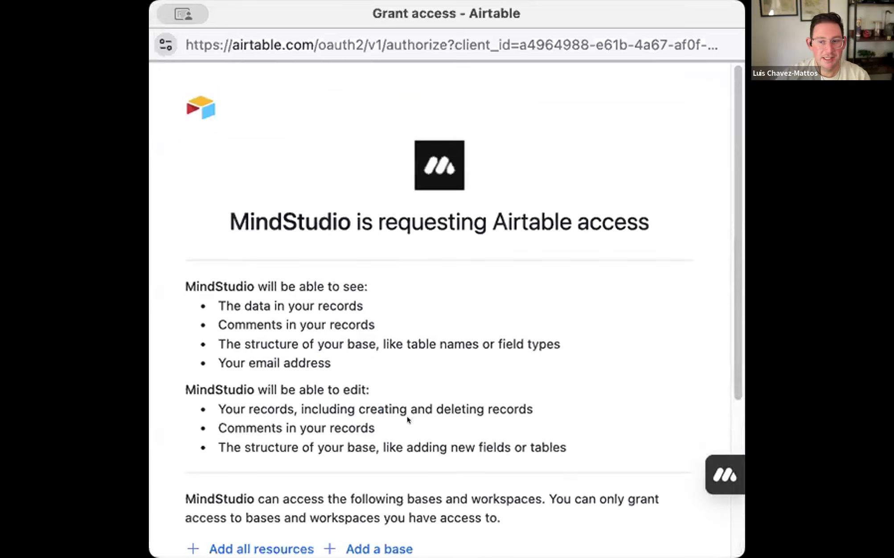
scroll(453, 341, "down", 5)
scroll(451, 340, "up", 4)
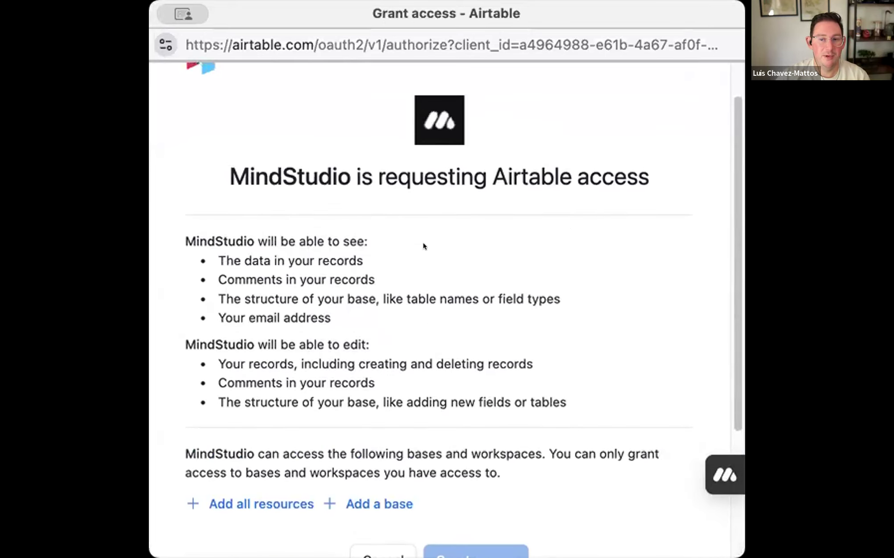
scroll(423, 245, "up", 2)
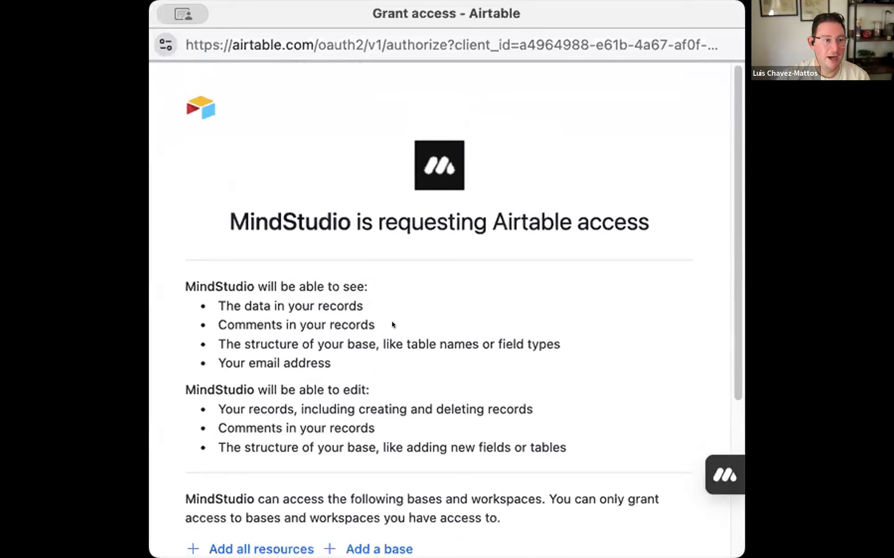
scroll(406, 340, "down", 5)
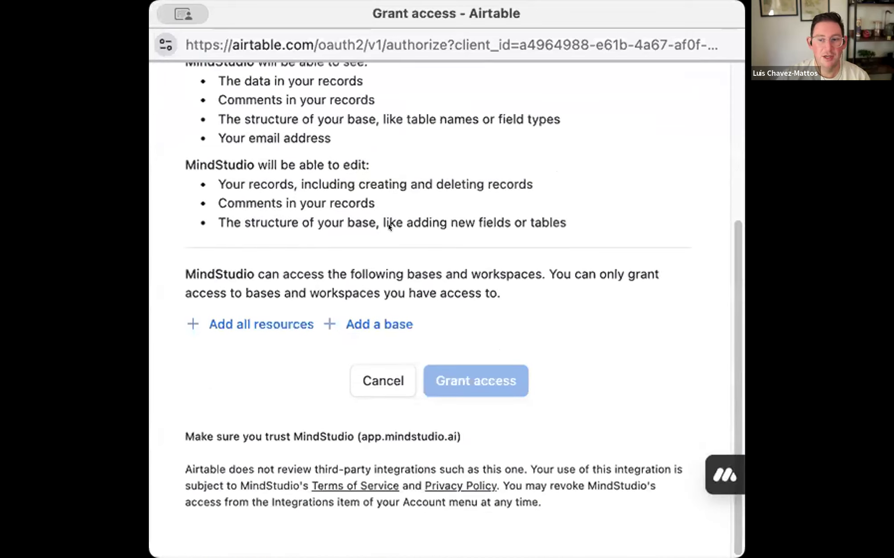
left_click(261, 324)
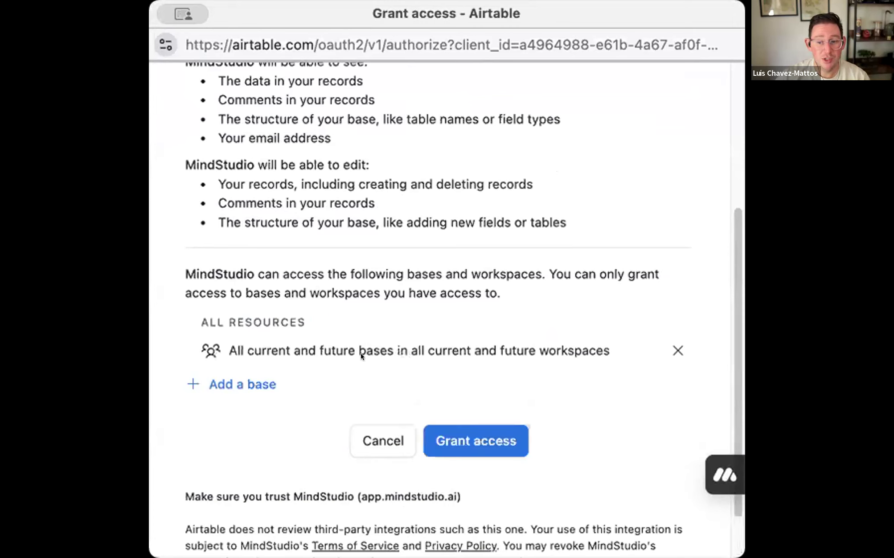
left_click(224, 378)
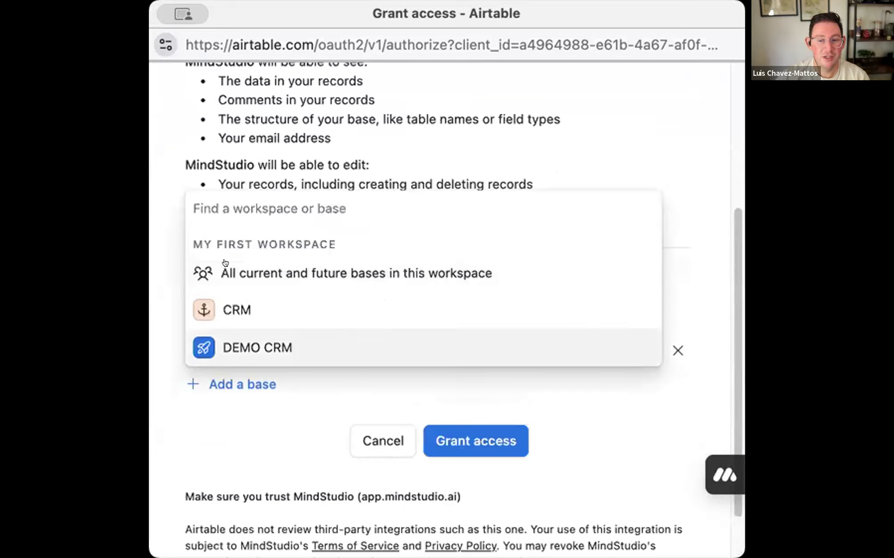
left_click(300, 342)
scroll(628, 371, "down", 3)
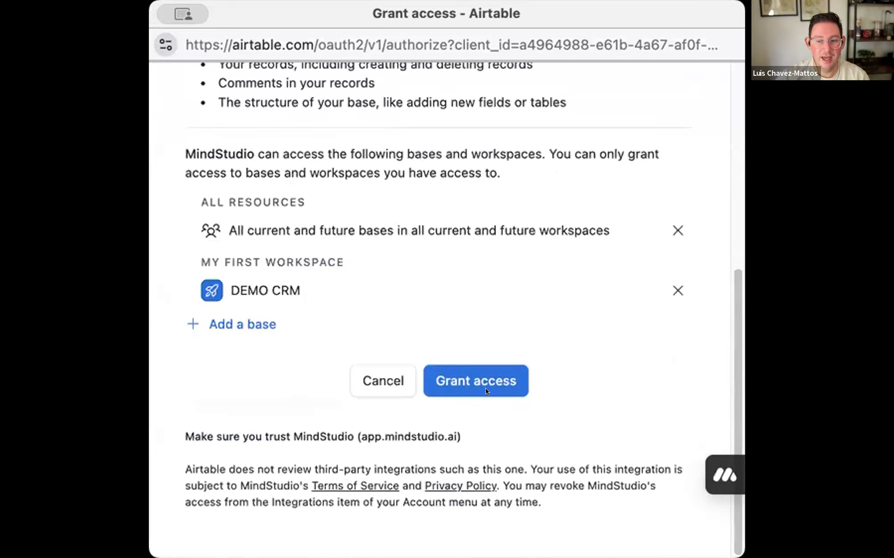
left_click(473, 382)
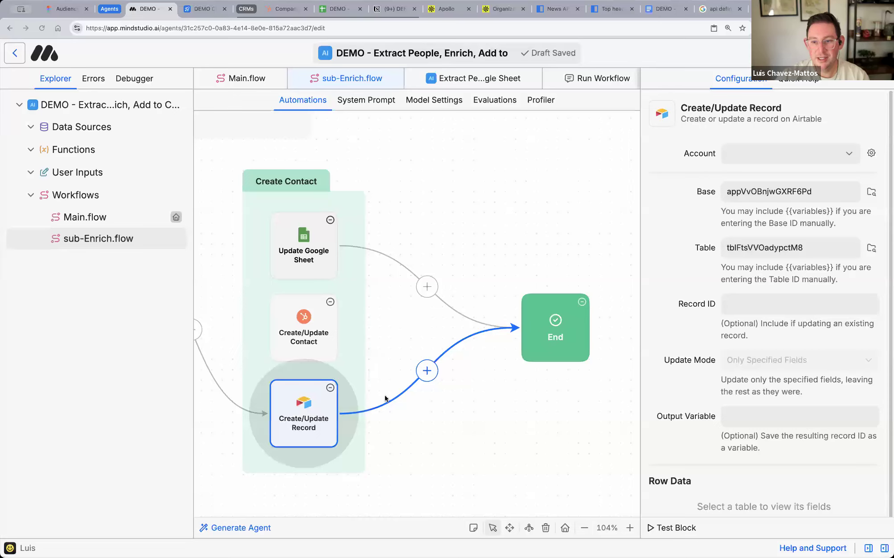
- Assign the newly connected account to the Create/Update Record block and choose DEMO CRM as its base
left_click(822, 153)
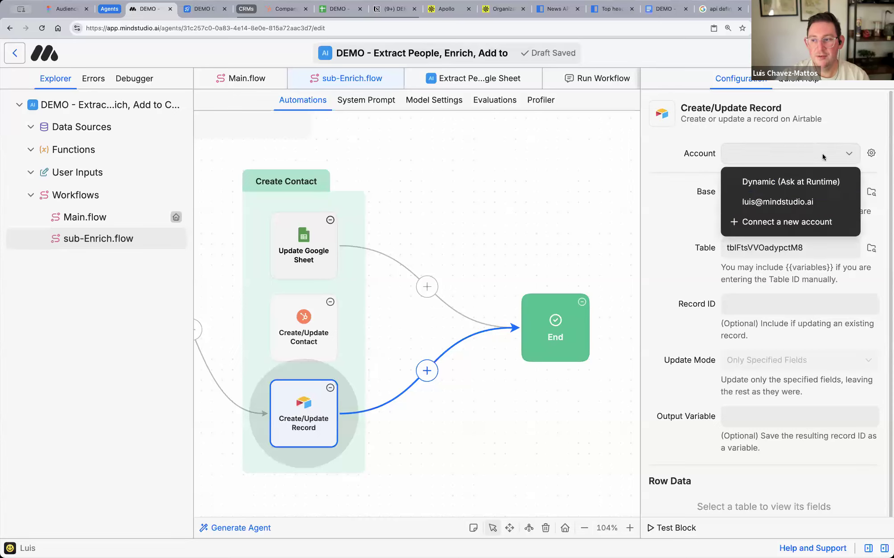
left_click(809, 204)
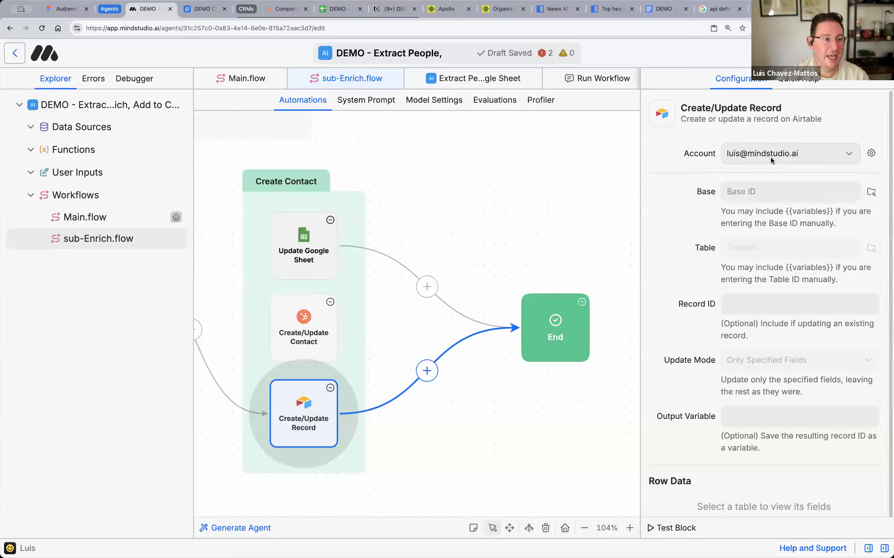
left_click(870, 194)
left_click(877, 255)
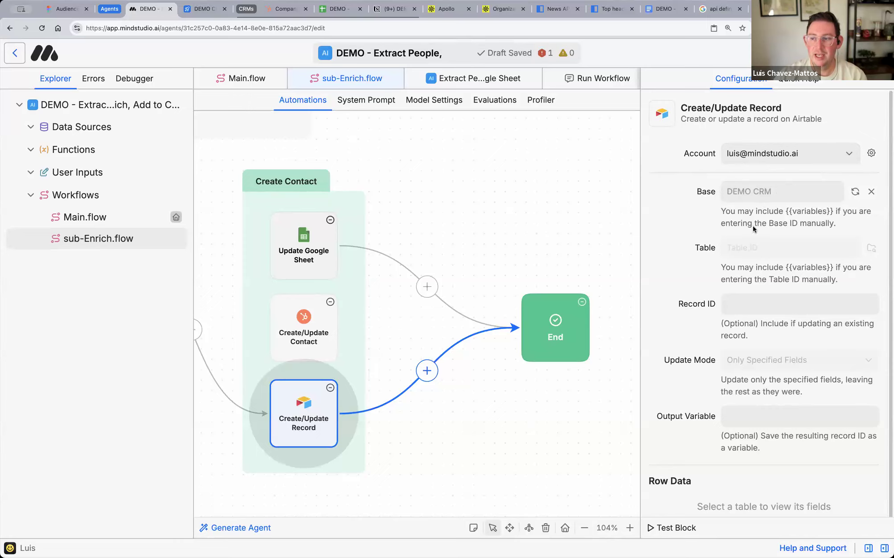
- Check the table name in the Airtable DEMO CRM base and set the record block's table to People
left_click(196, 9)
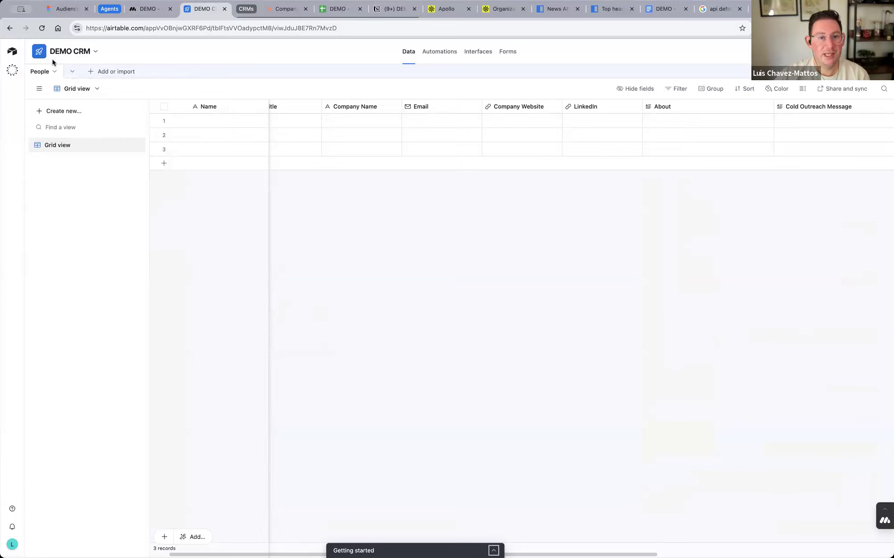
left_click(149, 10)
left_click(871, 247)
left_click(878, 296)
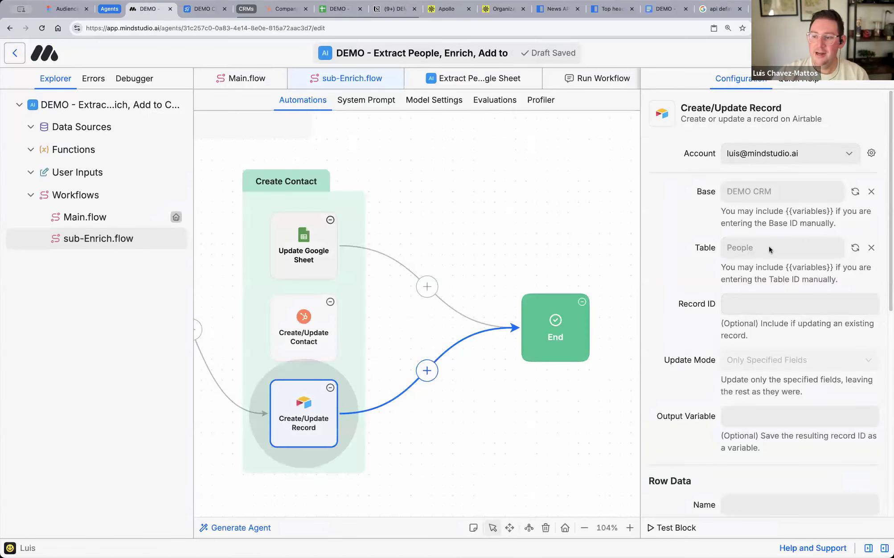
- Review the Create/Update Record settings and the Row Data fields loaded from the People table
scroll(679, 304, "down", 3)
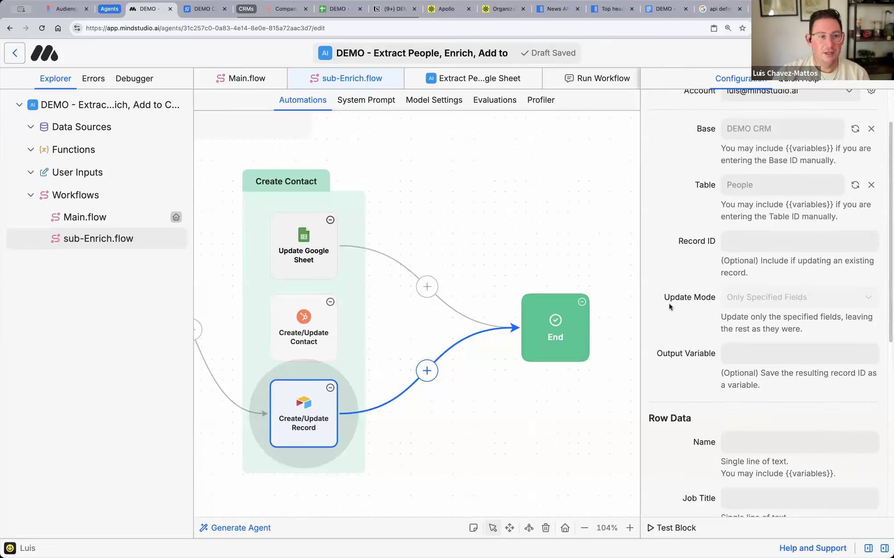
scroll(678, 302, "down", 3)
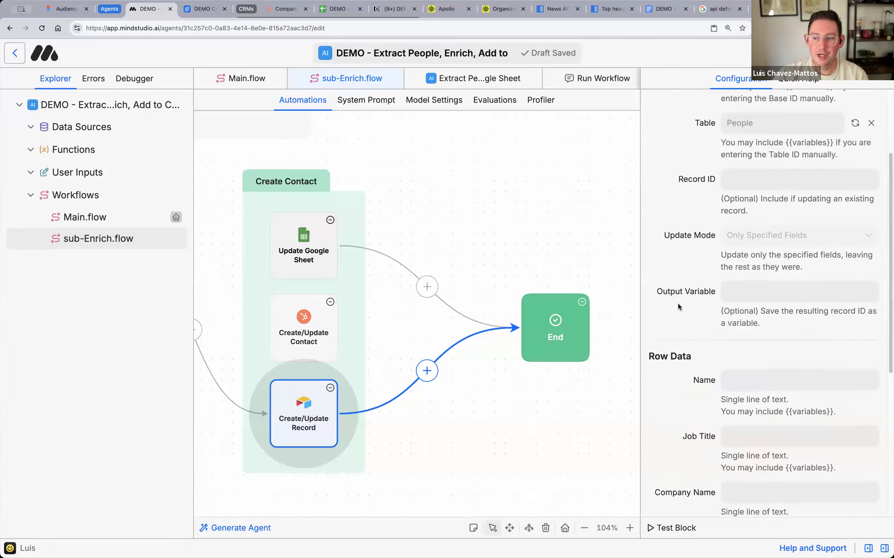
scroll(675, 274, "up", 5)
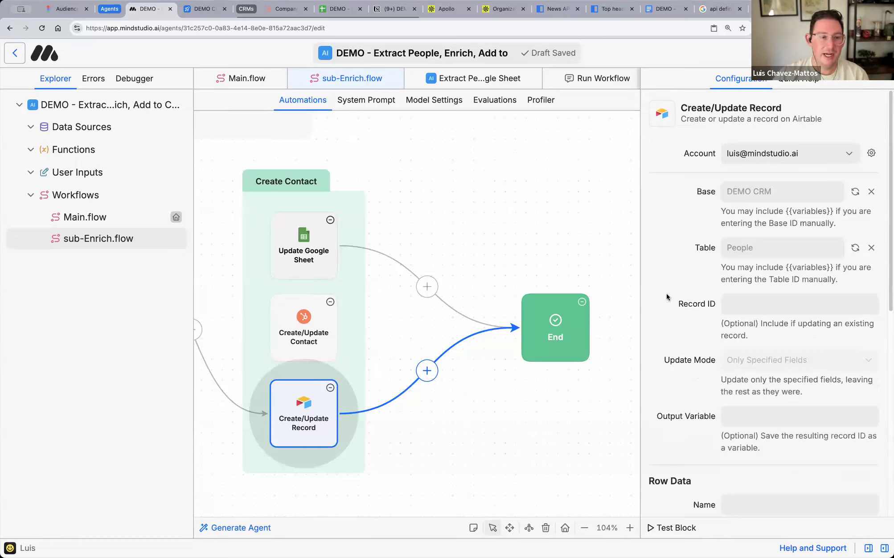
scroll(676, 305, "down", 10)
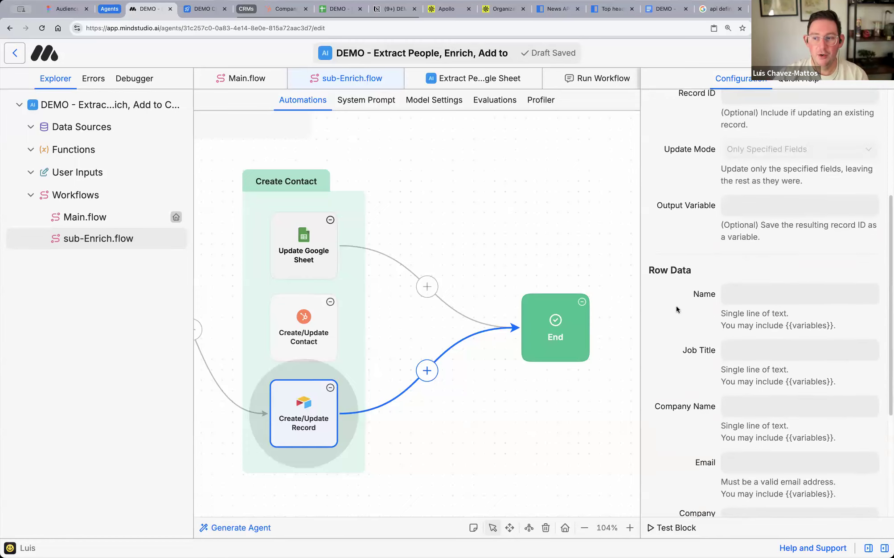
scroll(677, 305, "down", 2)
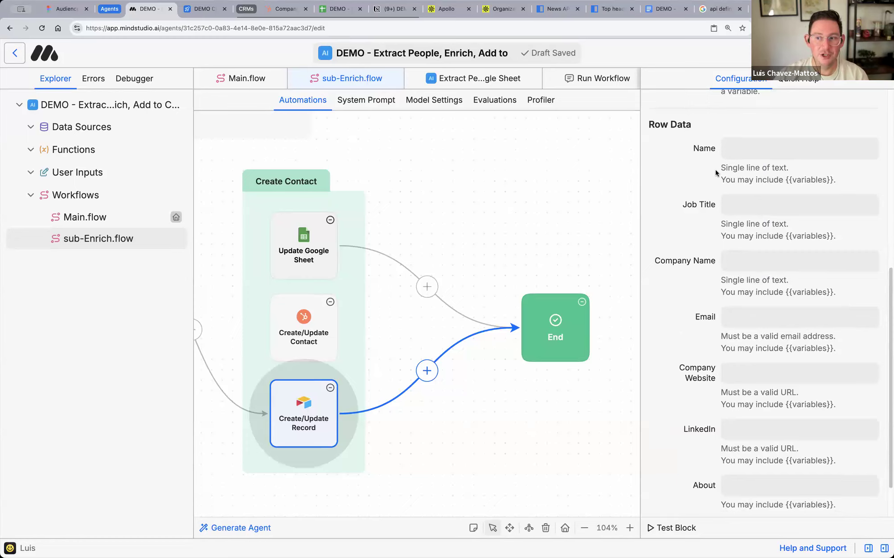
scroll(709, 187, "down", 3)
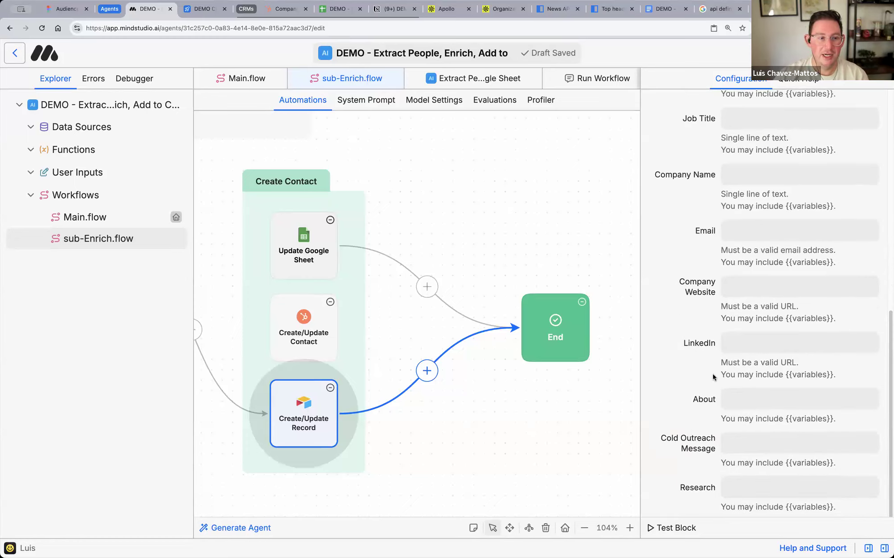
scroll(728, 293, "up", 10)
scroll(738, 255, "up", 3)
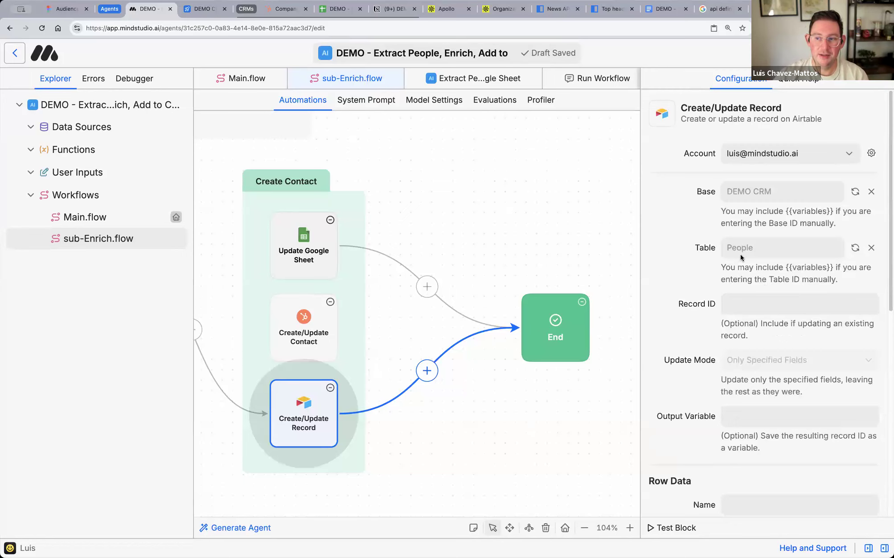
scroll(720, 289, "down", 8)
scroll(723, 292, "down", 1)
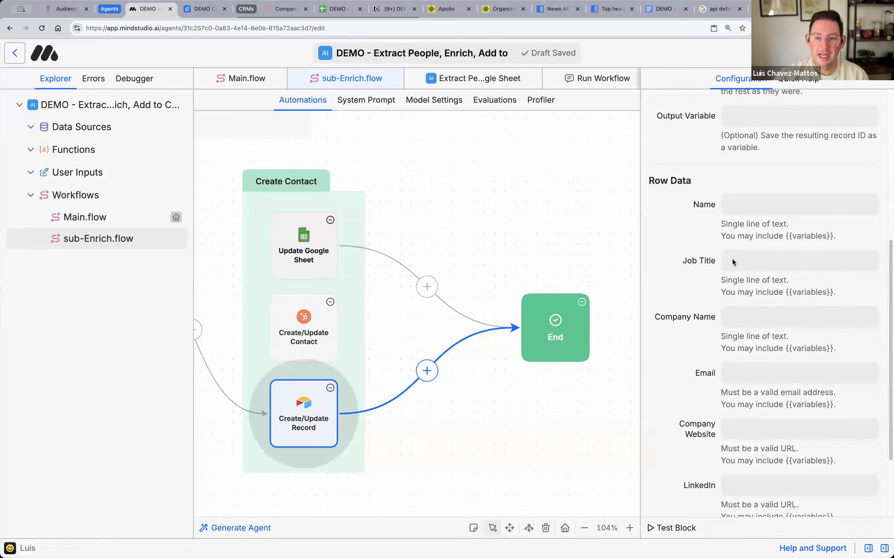
- Find the Quick Variable Reference note on the canvas and select its person.firstName variable
scroll(539, 263, "right", 2)
scroll(436, 301, "up", 2)
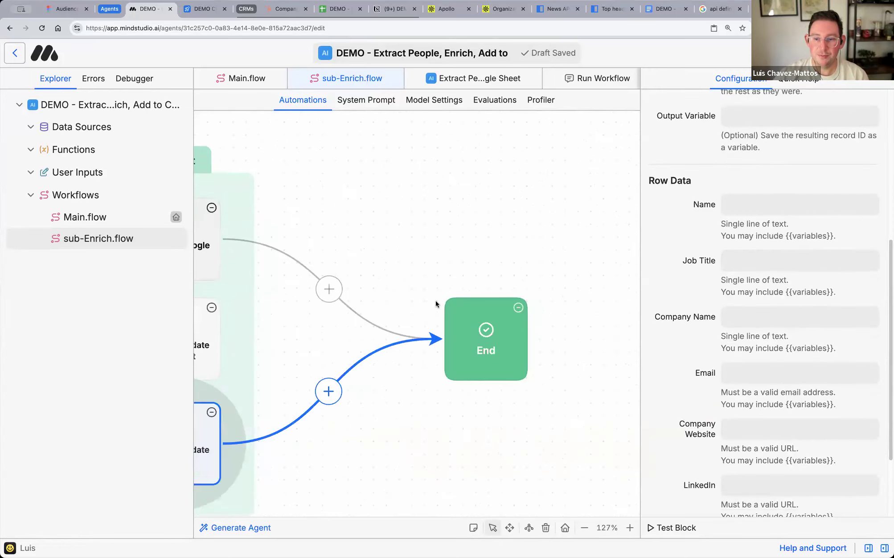
scroll(436, 303, "up", 6)
scroll(454, 316, "down", 3)
scroll(459, 317, "left", 2)
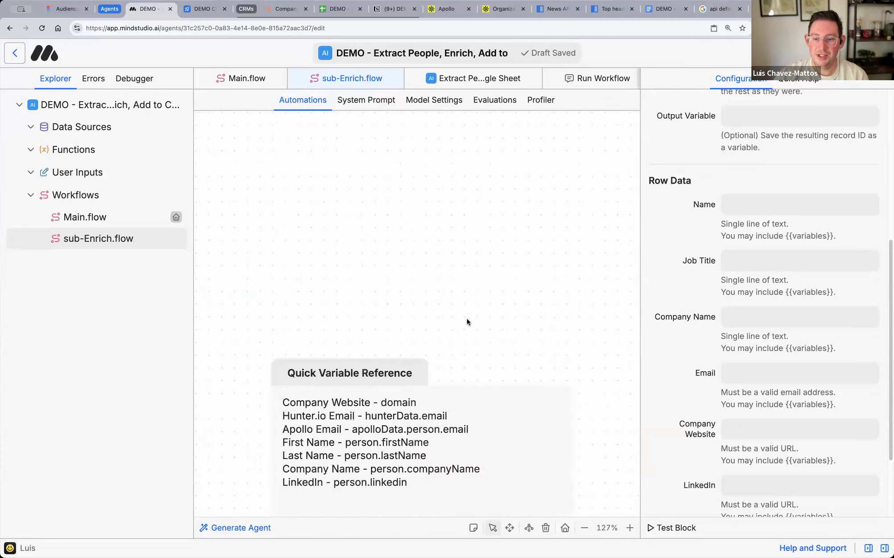
scroll(468, 310, "down", 5)
scroll(463, 312, "right", 1)
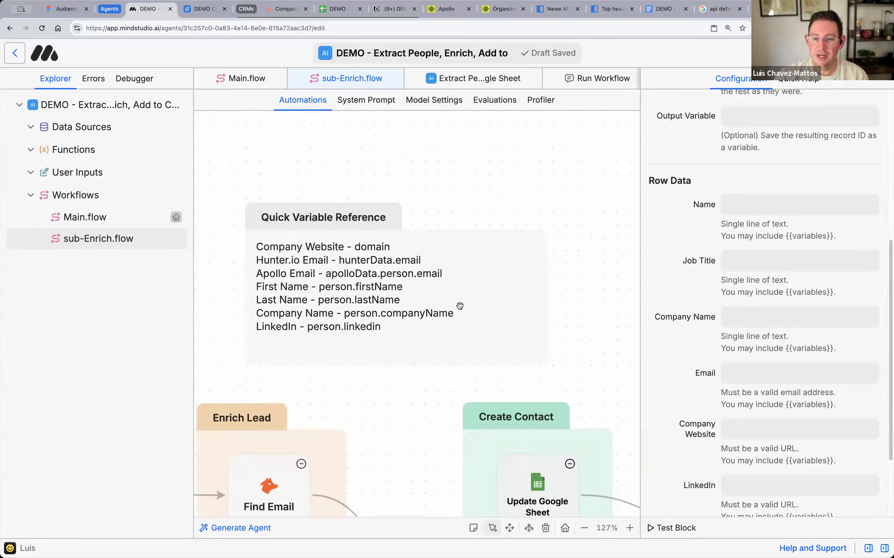
left_click(336, 287)
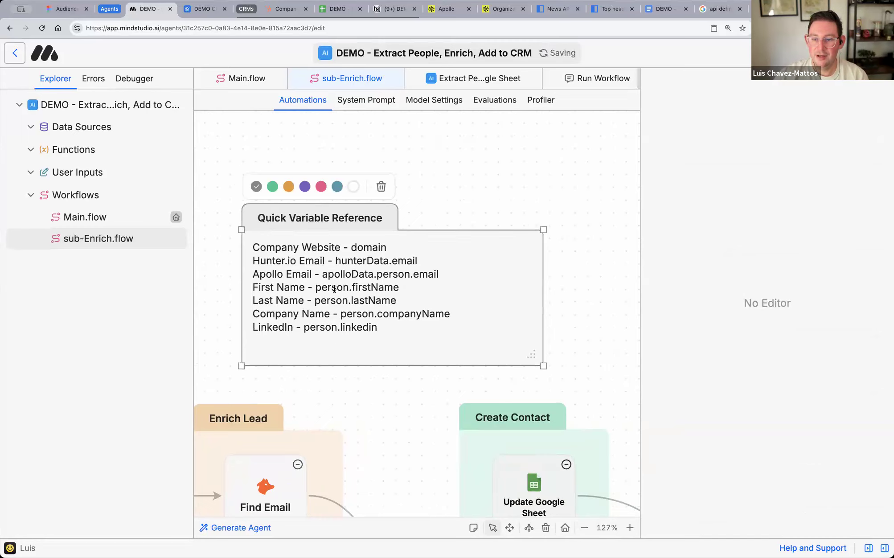
double_click(401, 287)
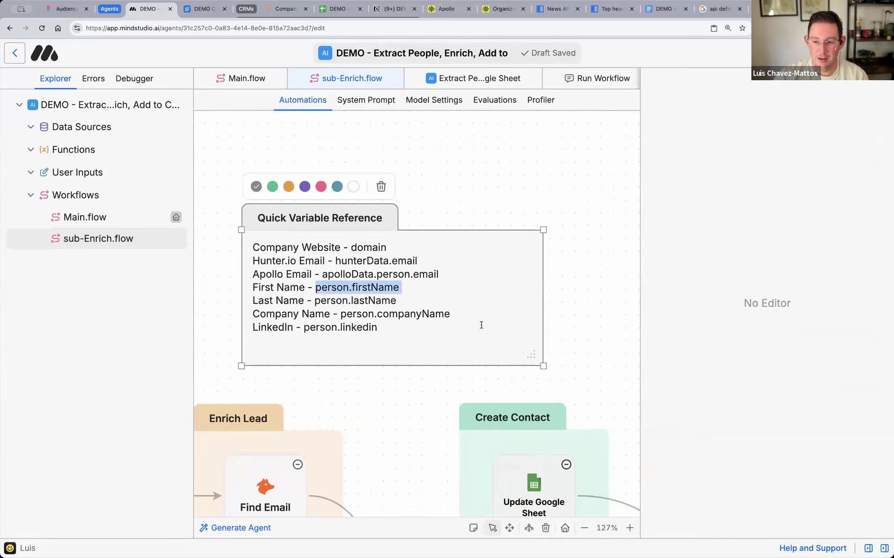
- Map the Name field of the Create/Update Record block to {{person.firstName}} {{person.lastName}}
scroll(417, 421, "down", 10)
left_click(545, 368)
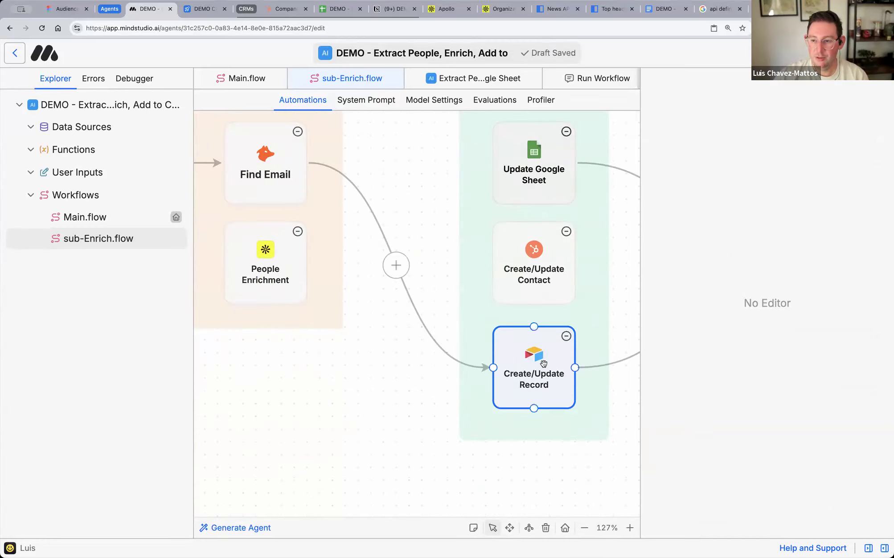
scroll(764, 231, "down", 5)
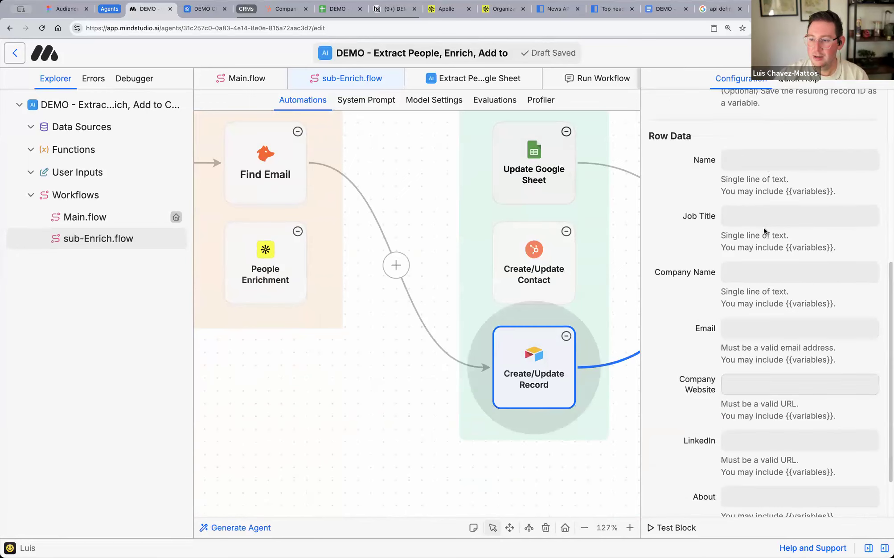
left_click(759, 160)
type("{{")
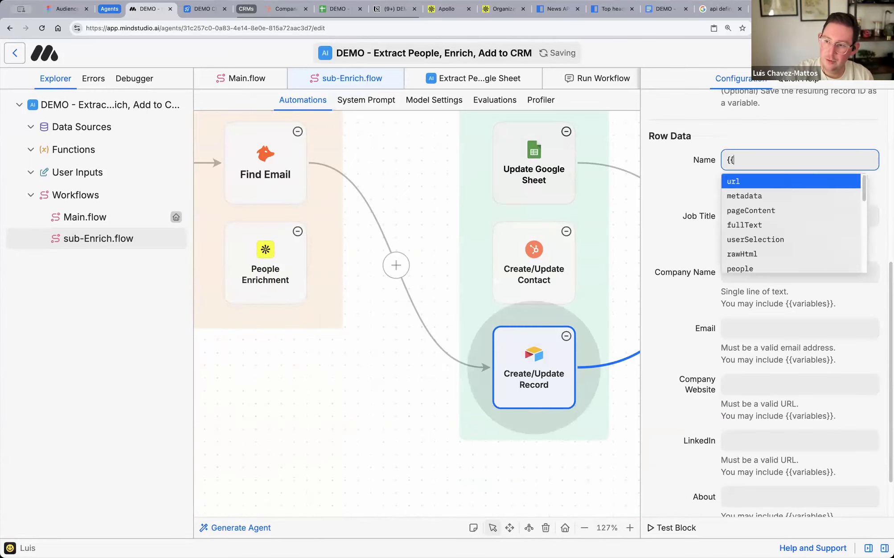
type("person.firstName}} {{")
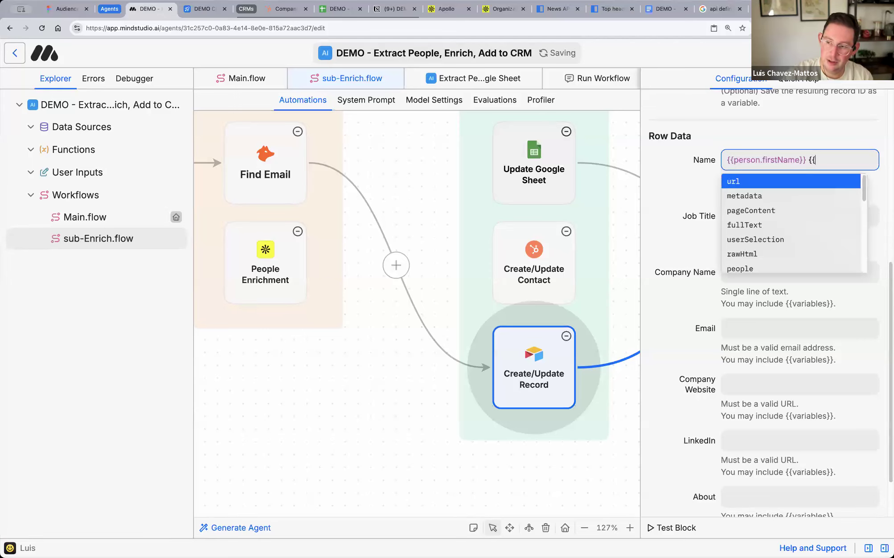
type("per")
key("Return")
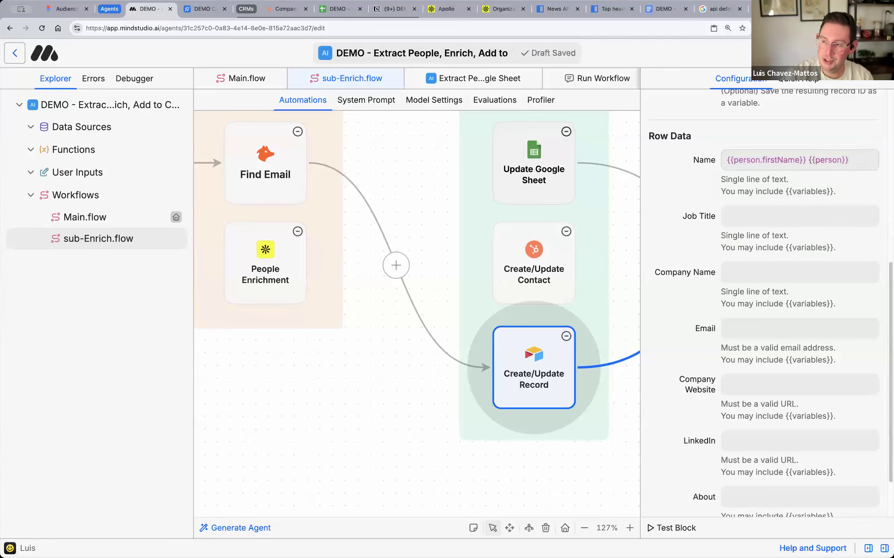
left_click(840, 160)
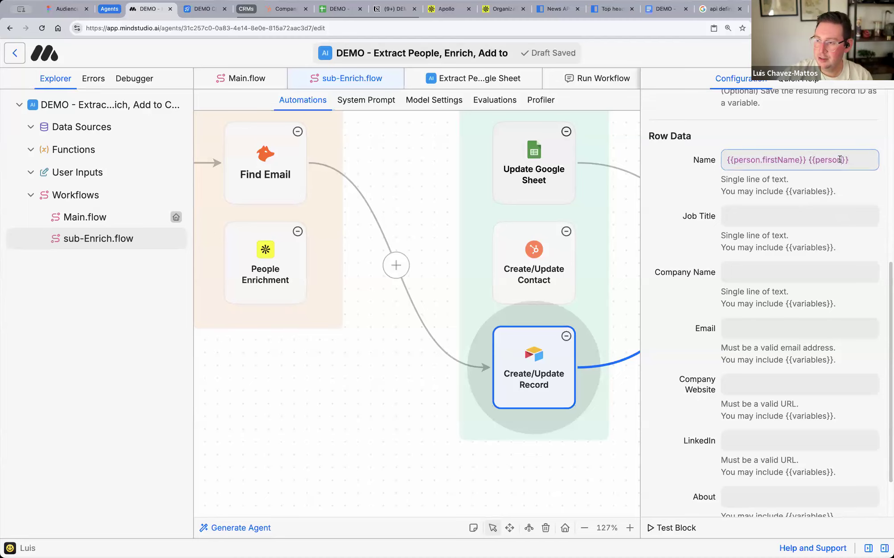
type(".lastName")
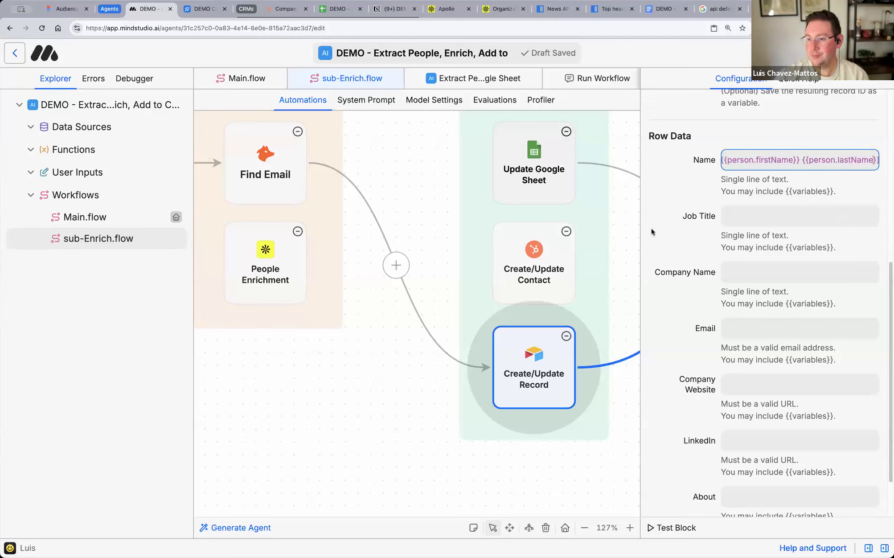
- Map the record block's Job Title field to {{person.jobTitle}}
scroll(493, 276, "up", 10)
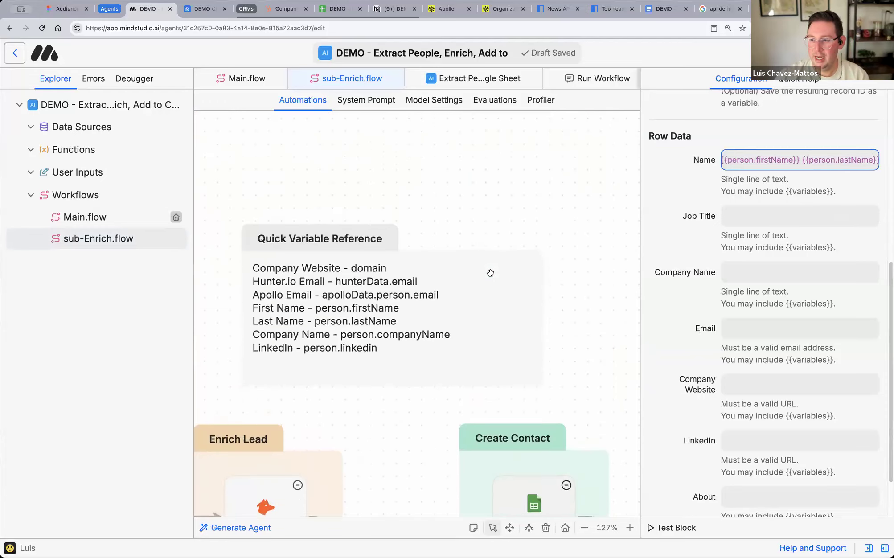
left_click(762, 216)
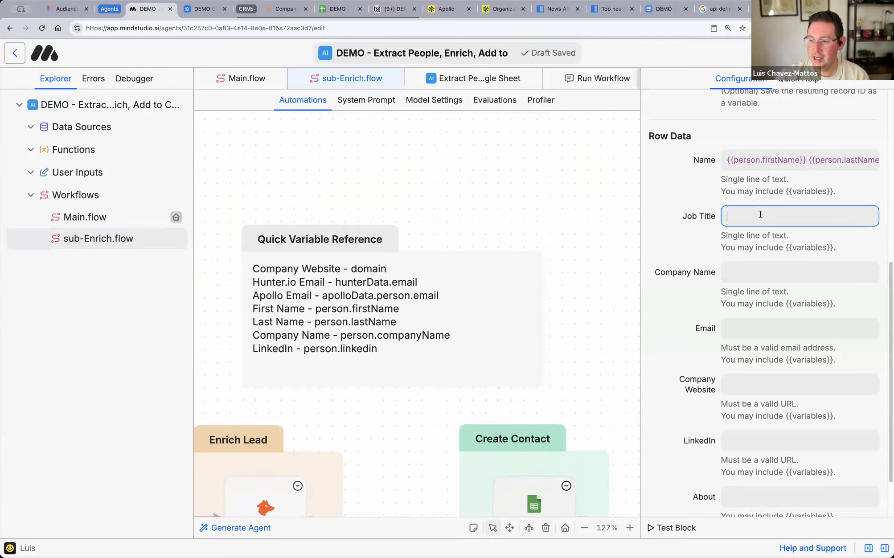
type("{{pers")
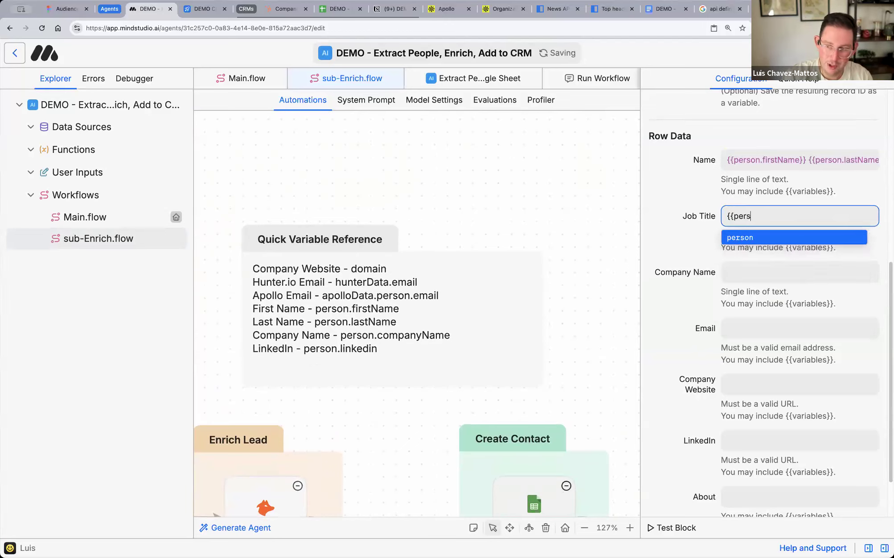
type("on.jobTitle}}")
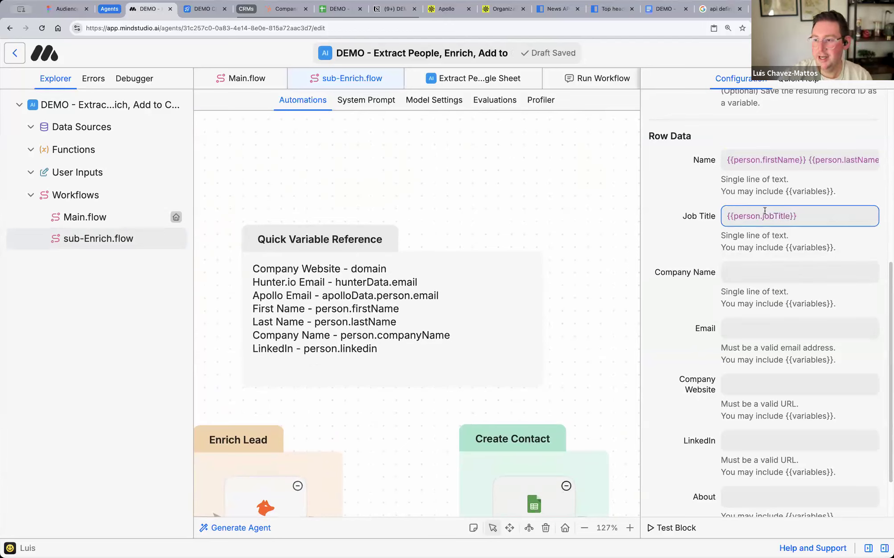
- Map the record block's Company Name field to {{person.companyName}}
left_click(759, 271)
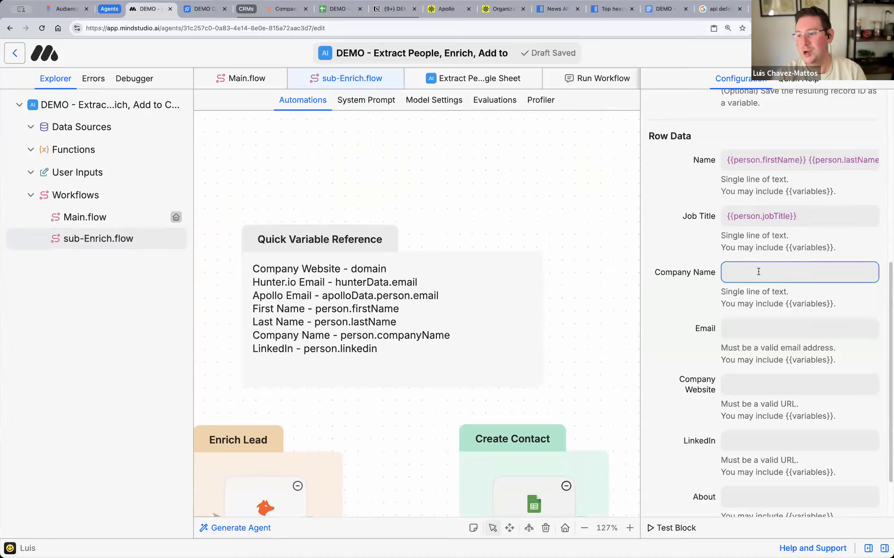
type("pers")
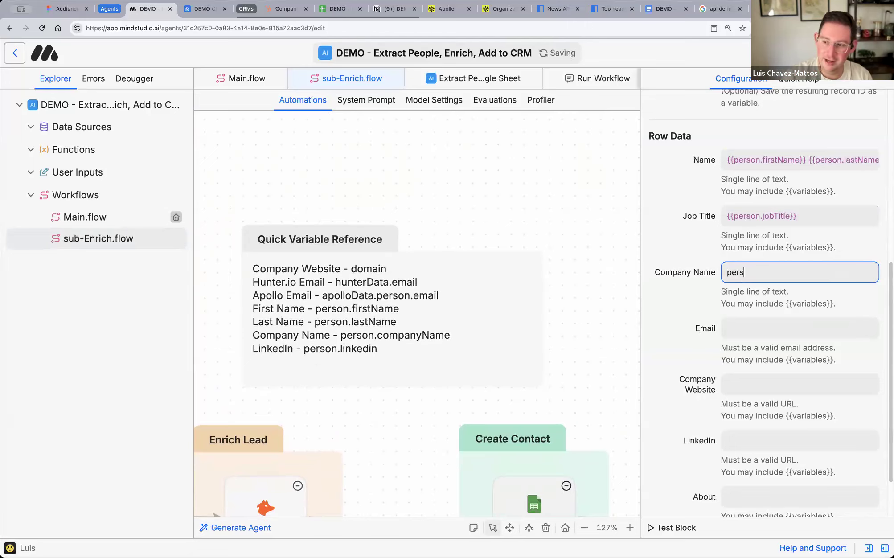
type("on")
key("BackSpace")
key("BackSpace")
key("BackSpace")
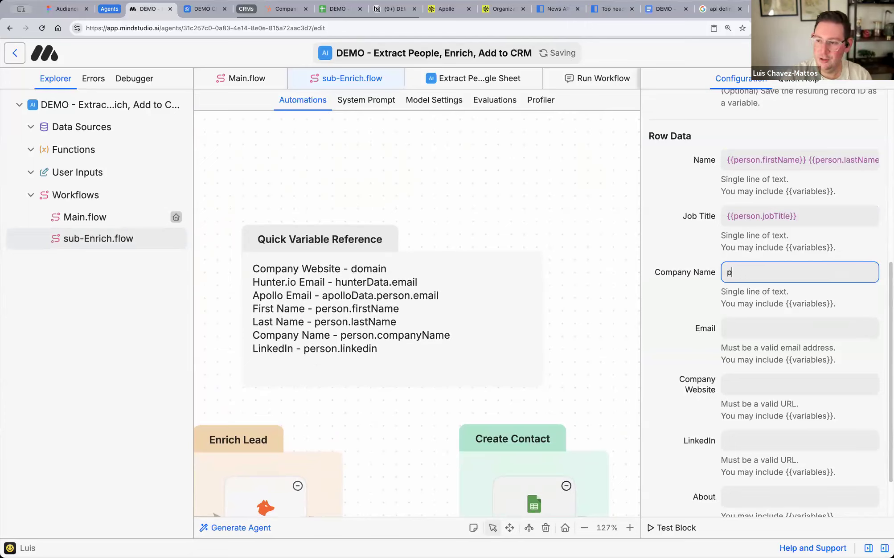
type("{{person")
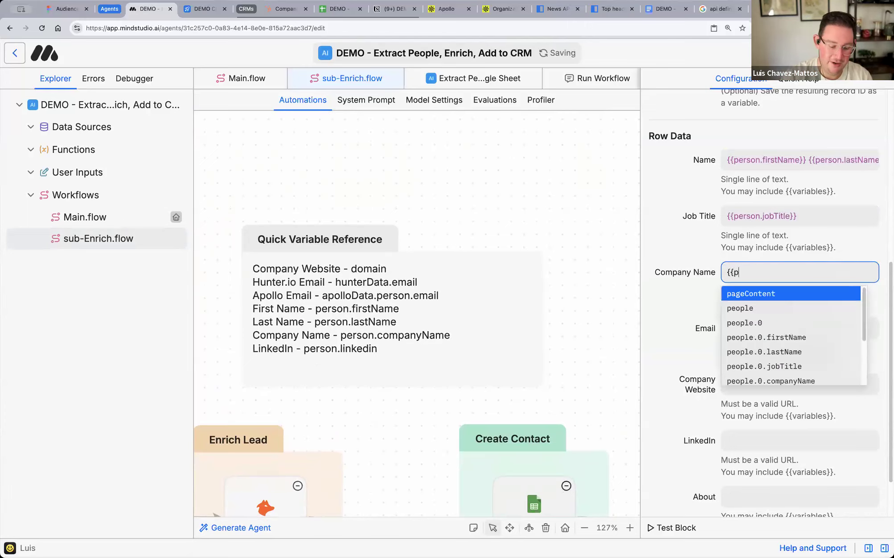
type(".companyName}}")
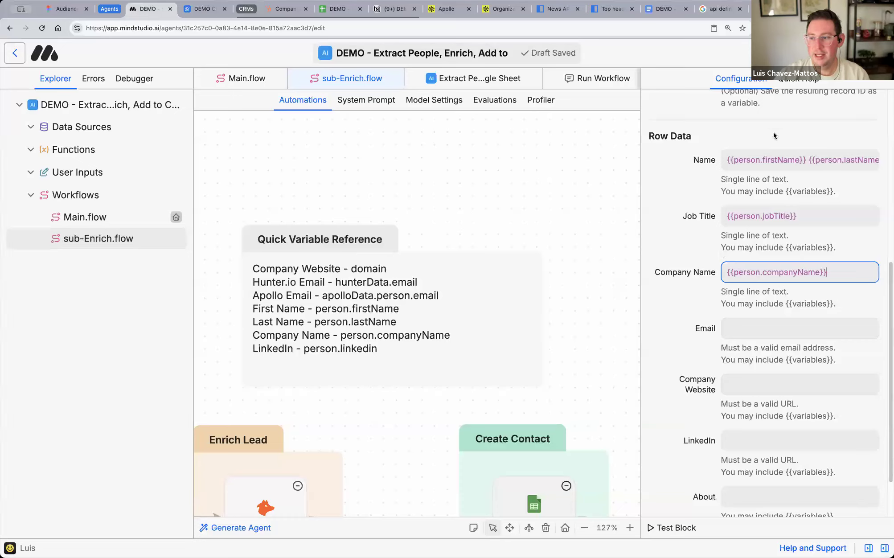
key("super+a")
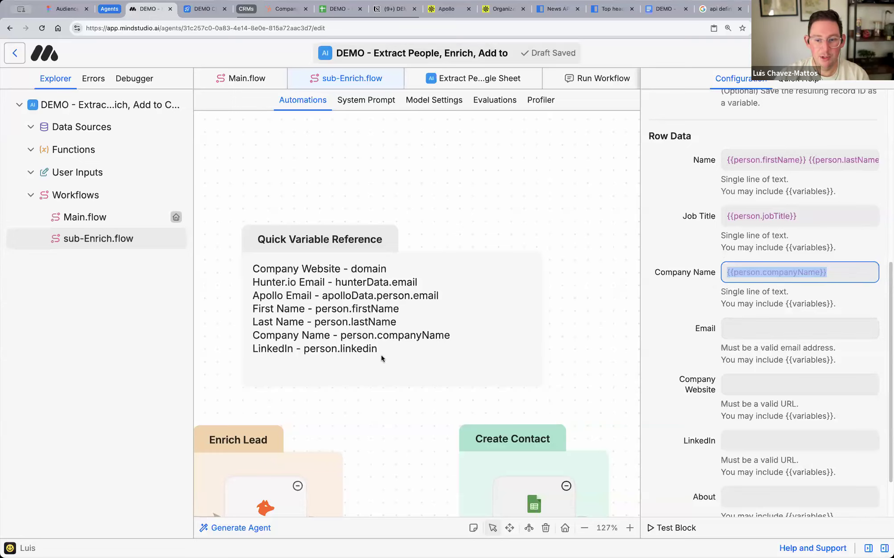
- Open the Oct 15, 2025 Main.flow run in the Debugger and highlight record 1 in the extracted people JSON
scroll(386, 356, "left", 10)
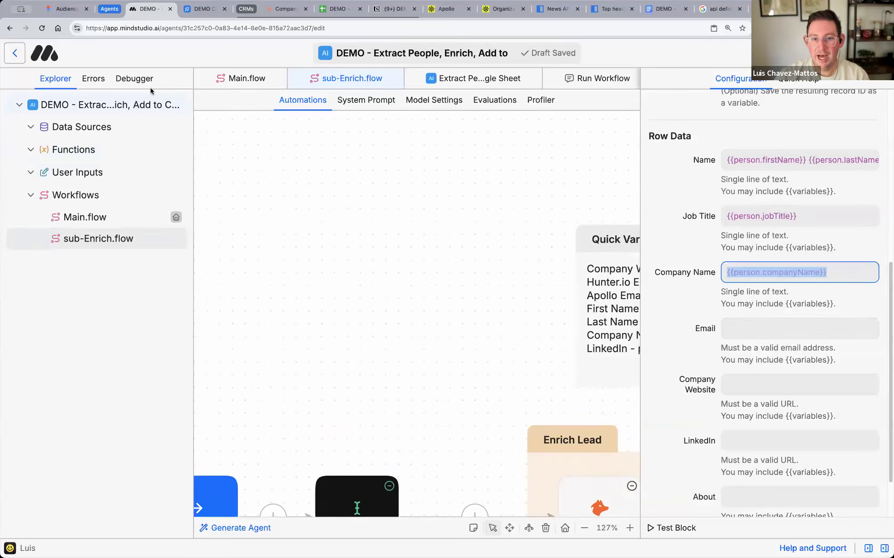
left_click(129, 79)
left_click(103, 138)
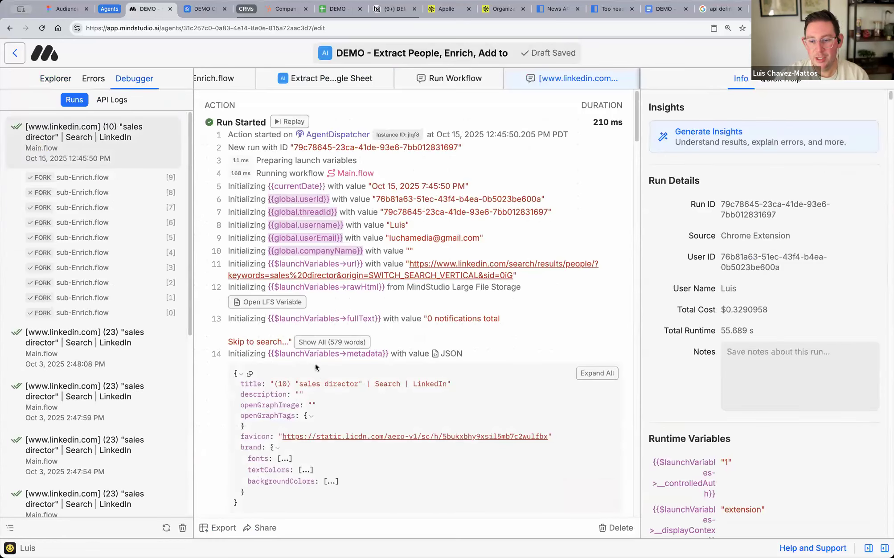
scroll(375, 353, "down", 5)
scroll(368, 349, "down", 5)
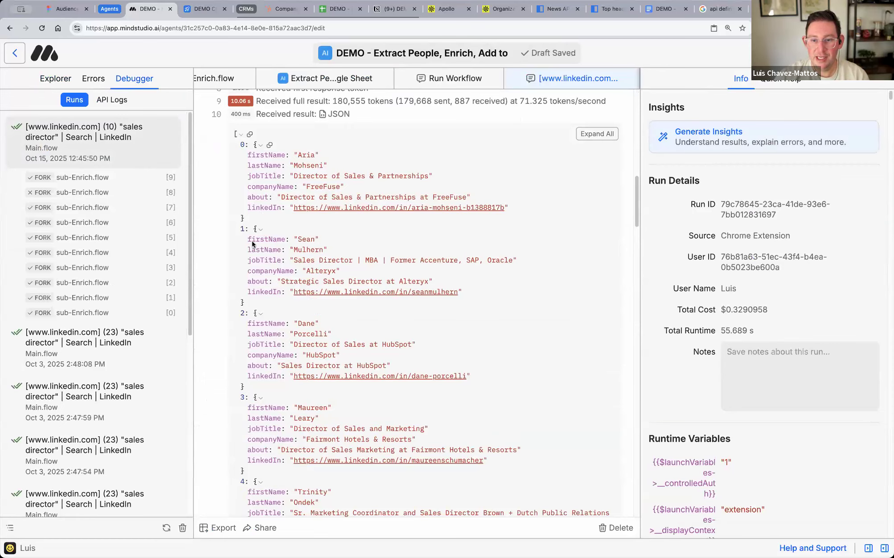
left_click_drag(254, 229, 244, 303)
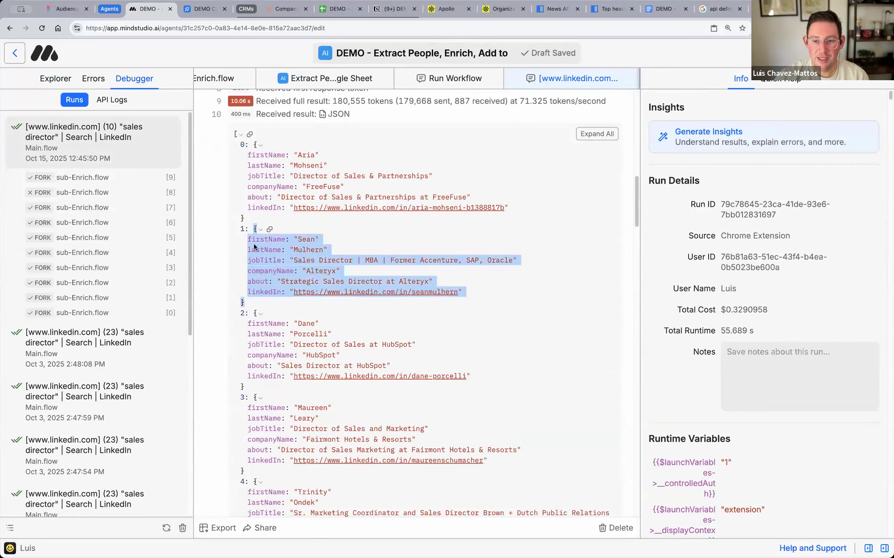
left_click(253, 225)
left_click_drag(253, 227, 249, 305)
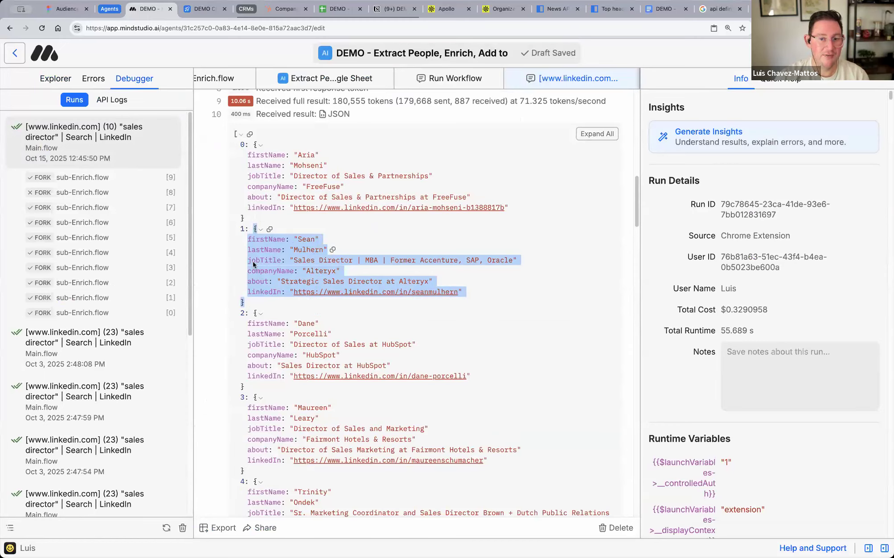
- Examine the firstName, jobTitle and companyName entries of record 1 in the people JSON
left_click(266, 238)
left_click_drag(278, 239, 299, 239)
double_click(305, 238)
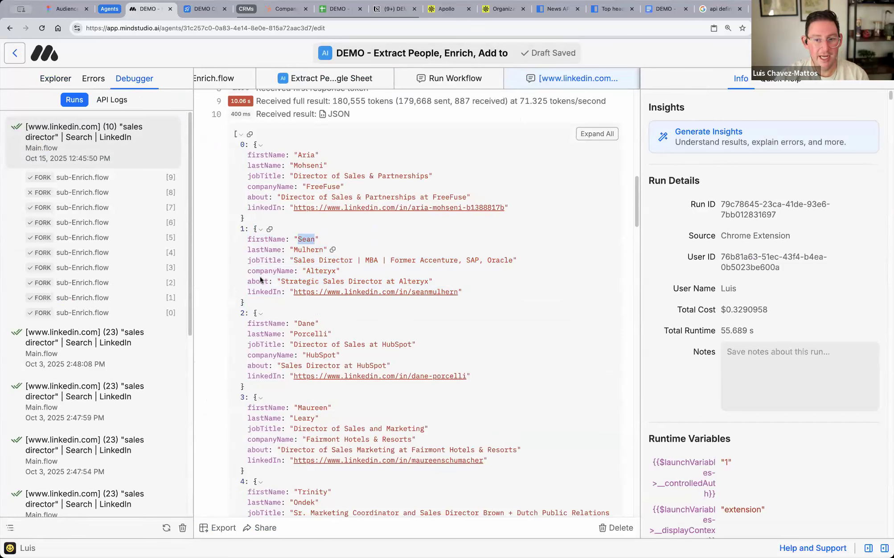
double_click(264, 260)
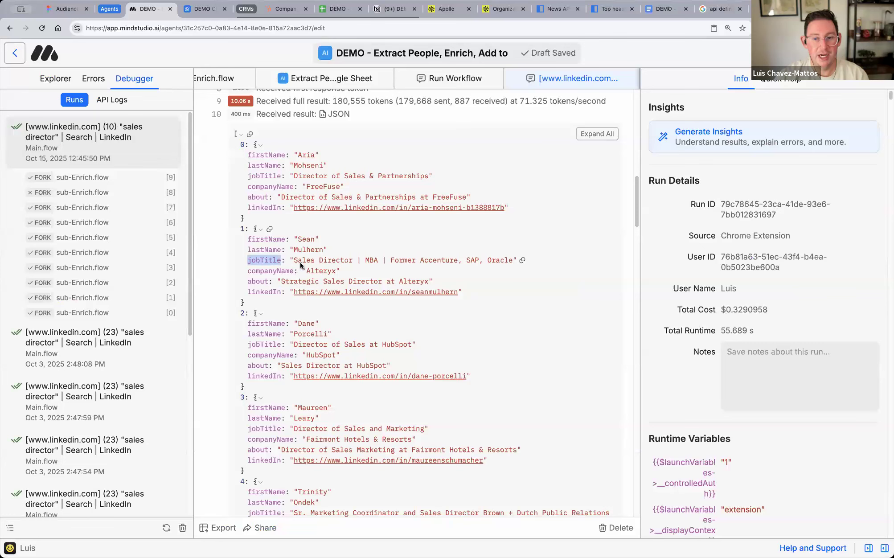
double_click(264, 272)
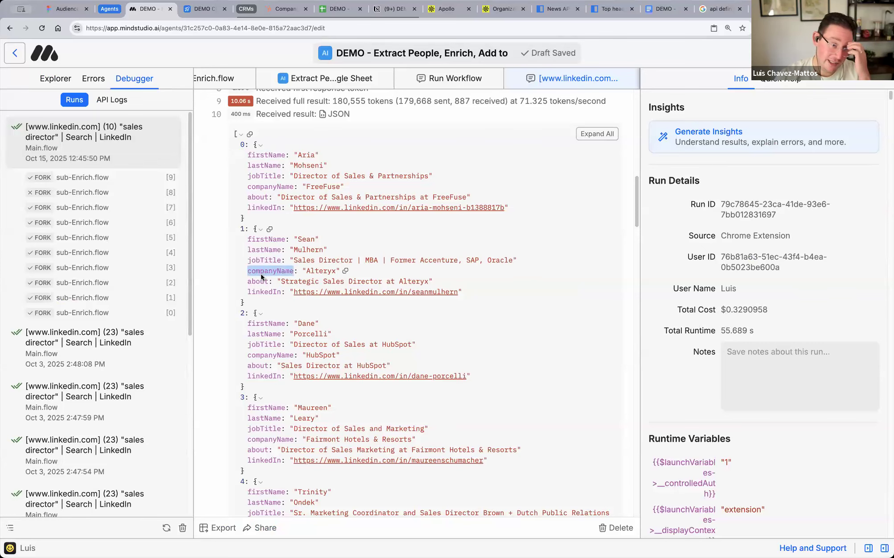
- Return to sub-Enrich.flow and begin the record block's Email value with hunterData. from the Quick Variable Reference
scroll(369, 79, "left", 3)
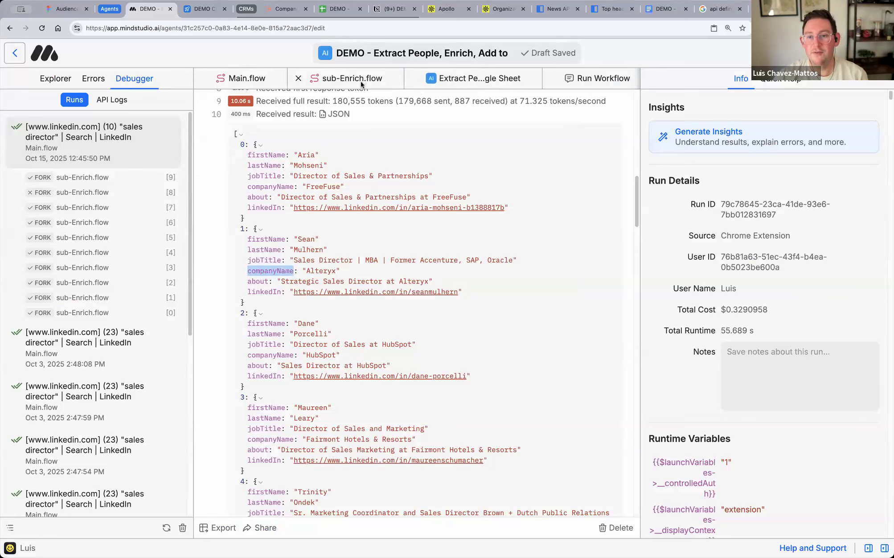
left_click(326, 78)
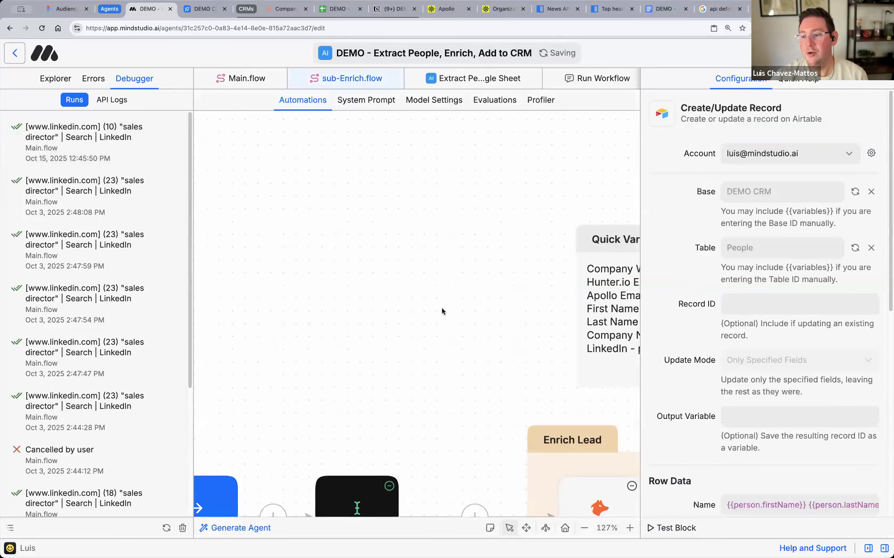
scroll(441, 311, "right", 5)
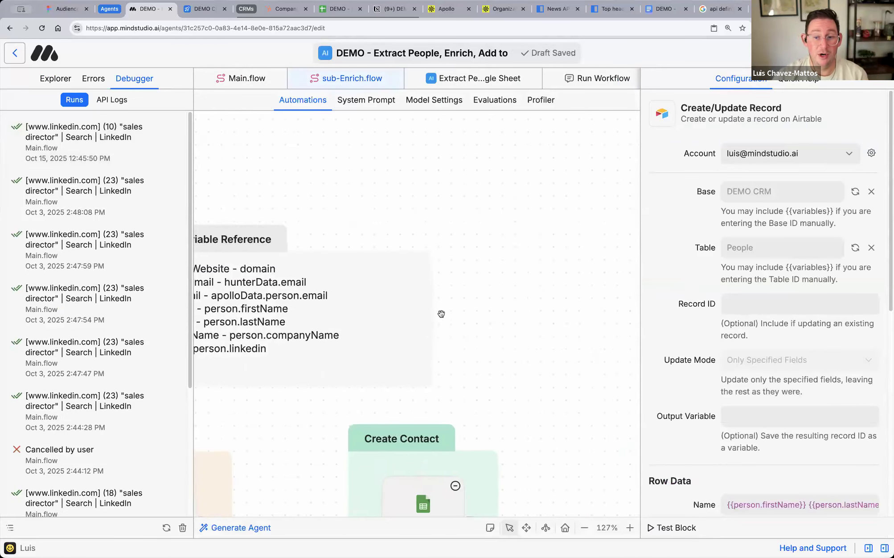
scroll(441, 311, "left", 2)
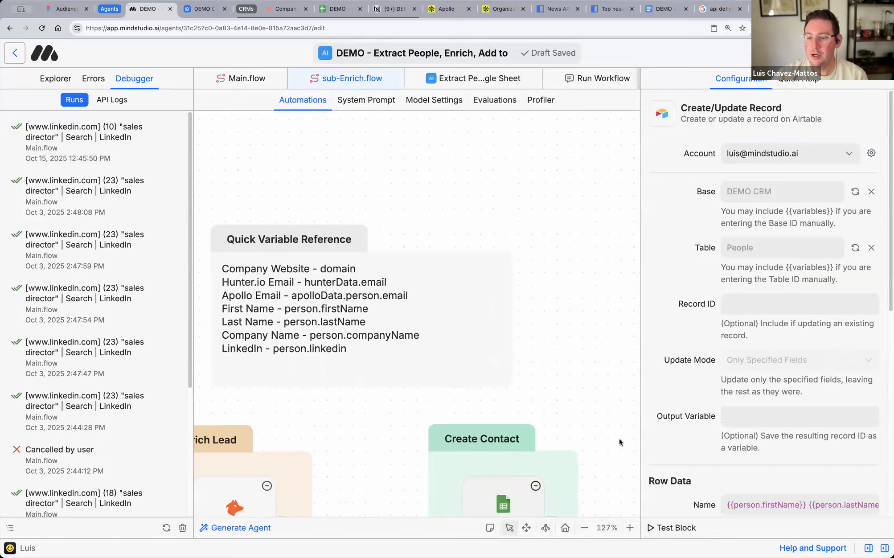
scroll(620, 442, "down", 1)
scroll(743, 312, "down", 10)
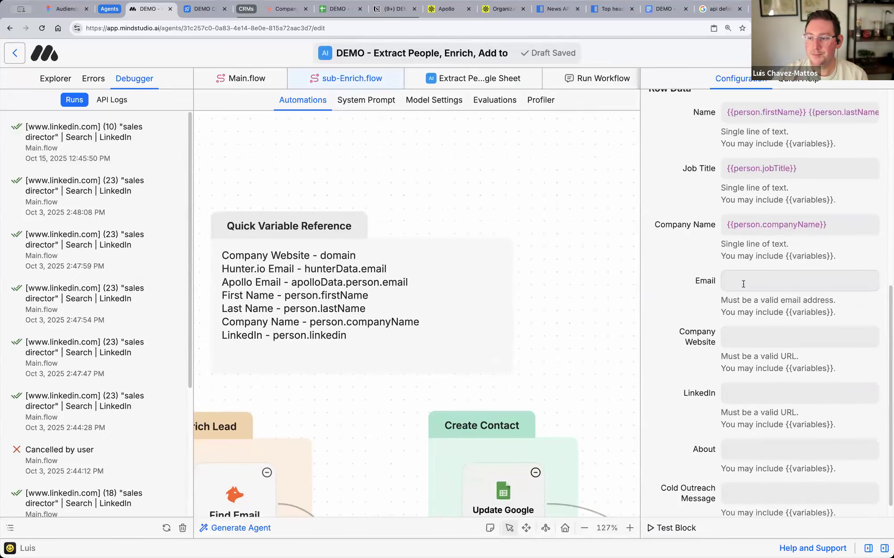
left_click(724, 286)
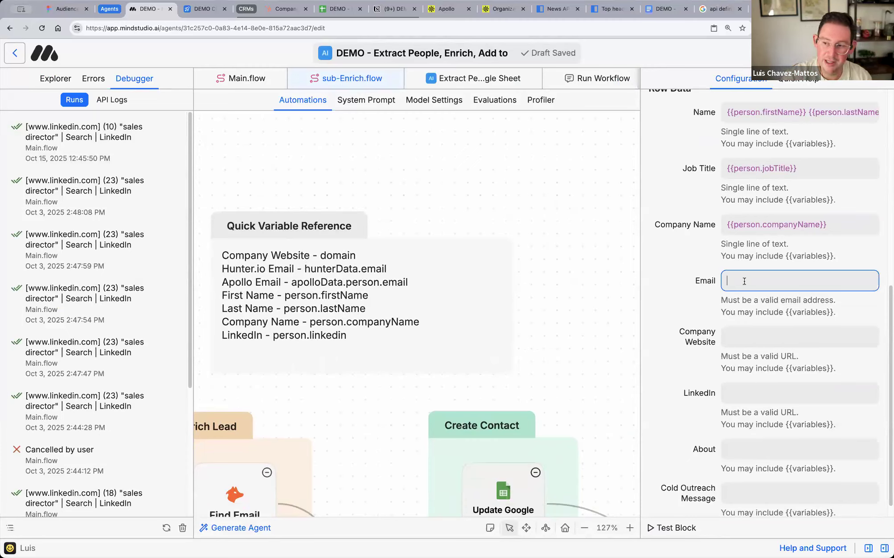
type("hunterData")
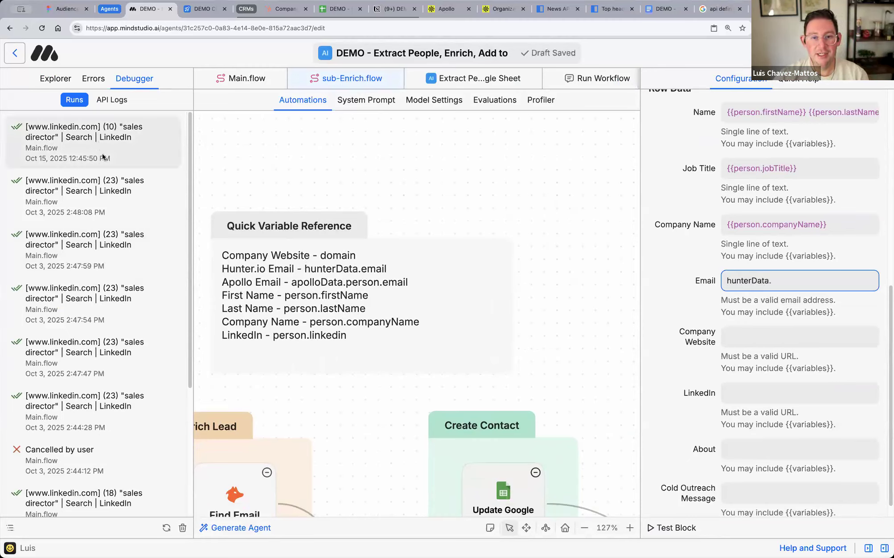
type(".")
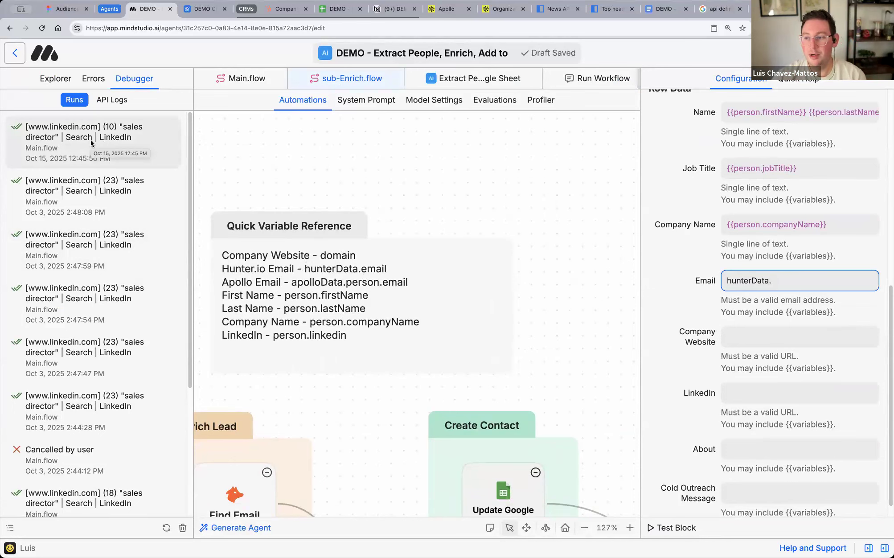
- Open sub-Enrich.flow fork [0] of the Oct 15 run and highlight the JSON result returned by Email Finder
left_click(93, 144)
left_click(94, 312)
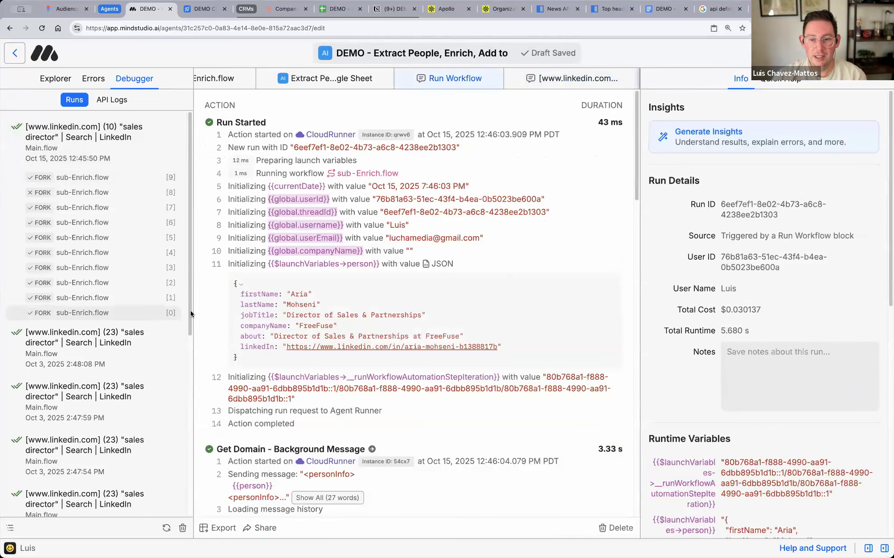
scroll(402, 259, "down", 7)
scroll(401, 259, "down", 7)
scroll(380, 257, "up", 2)
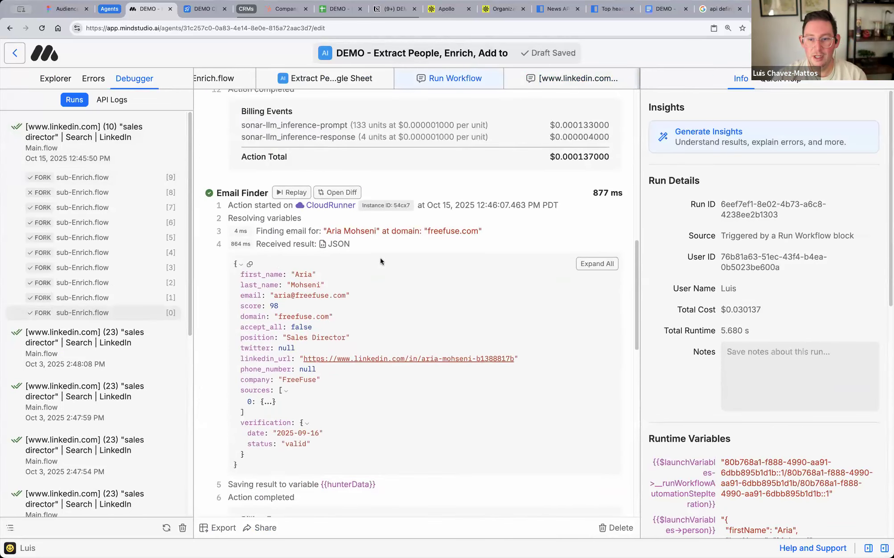
scroll(238, 208, "down", 1)
left_click_drag(233, 212, 243, 421)
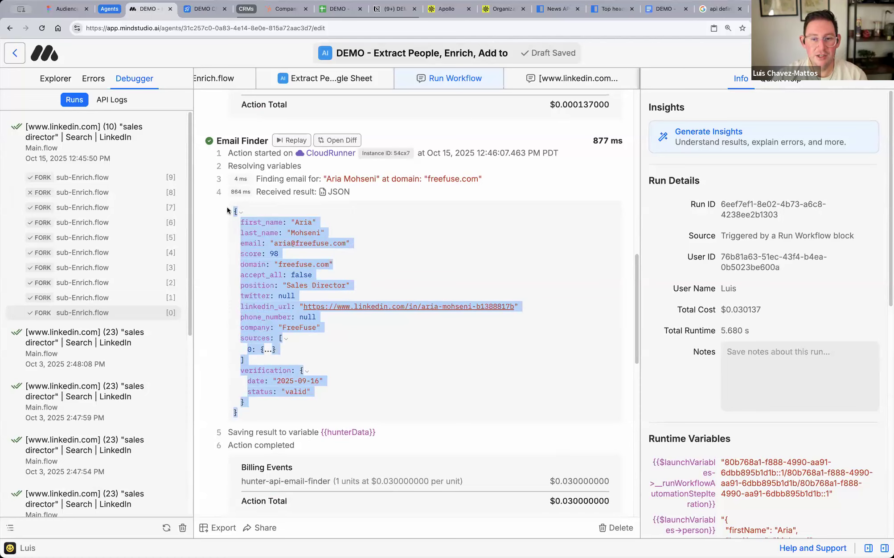
- Check the email key in the Email Finder's JSON result, and return to sub-Enrich.flow
triple_click(251, 244)
left_click(255, 258)
double_click(250, 243)
scroll(338, 77, "left", 2)
scroll(338, 77, "left", 2)
left_click(332, 81)
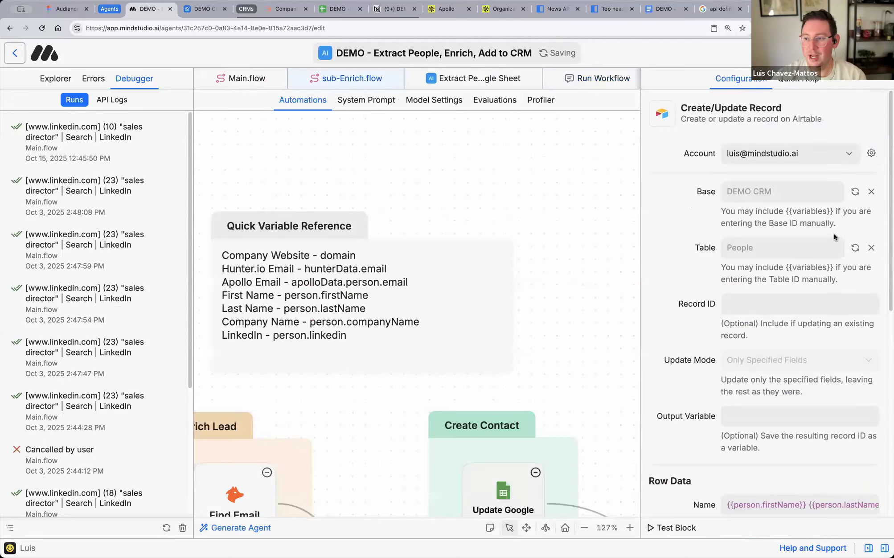
- Complete the Email field in the Airtable record's row data as {{hunterData.email}}
scroll(820, 250, "down", 7)
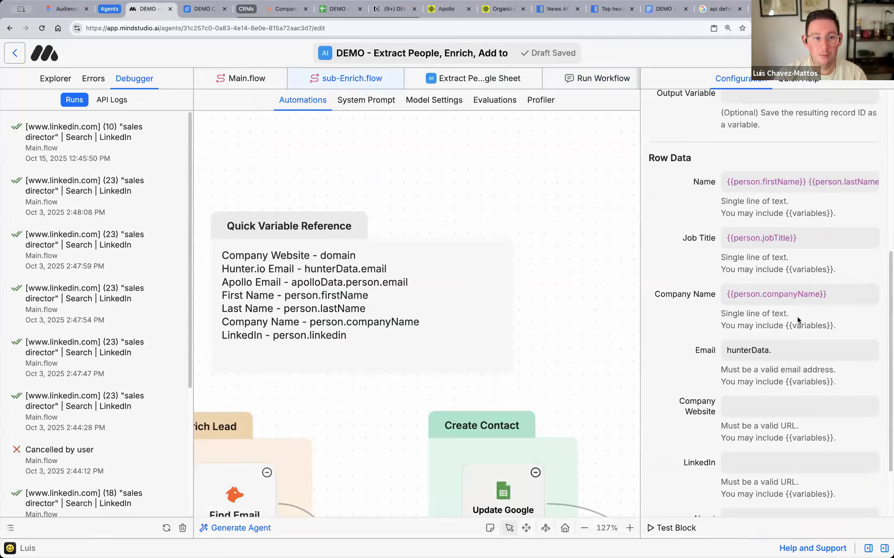
scroll(784, 312, "up", 3)
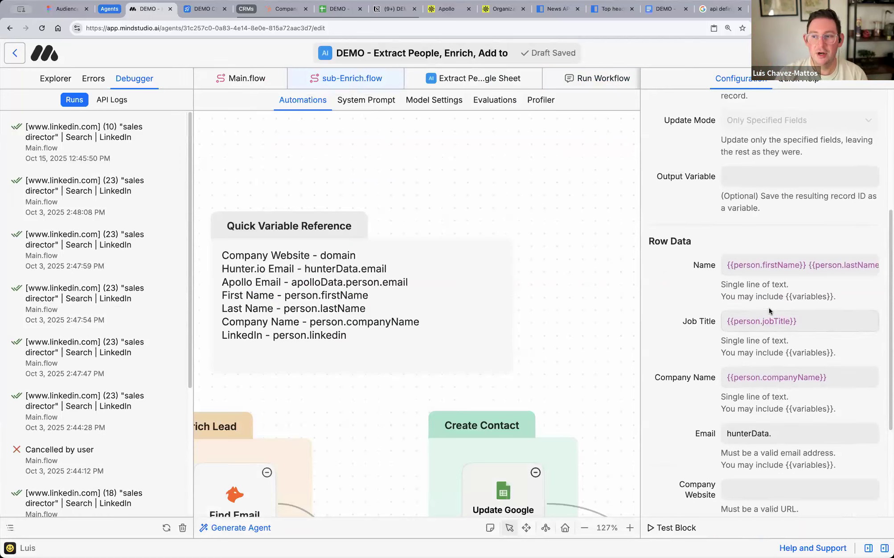
scroll(769, 307, "down", 3)
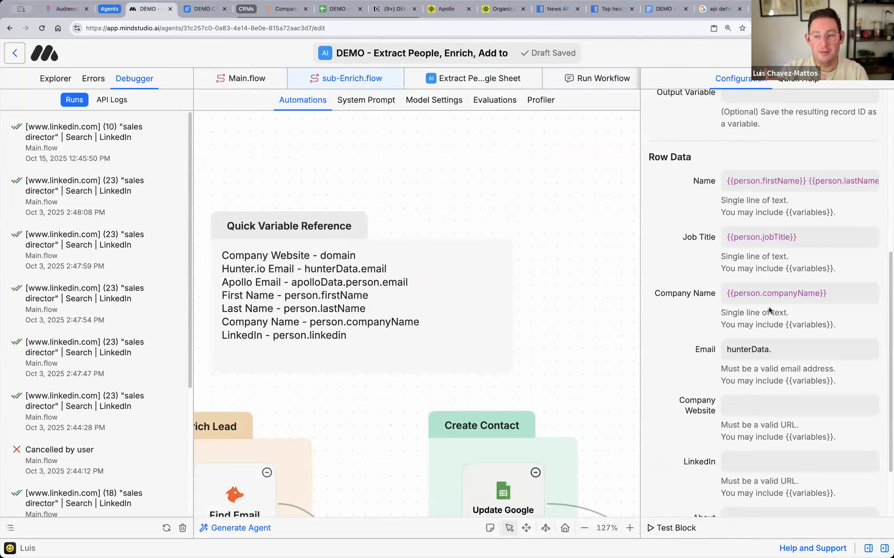
scroll(780, 334, "down", 1)
left_click(780, 334)
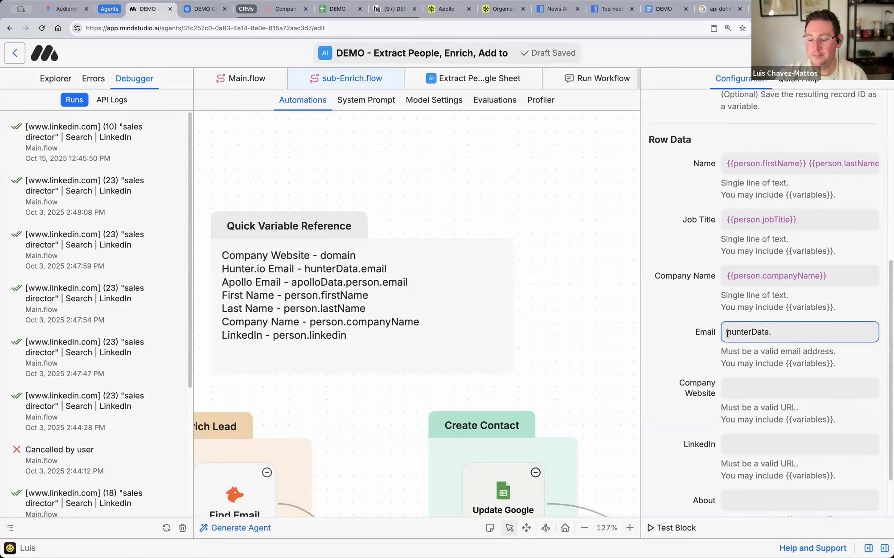
type("{{")
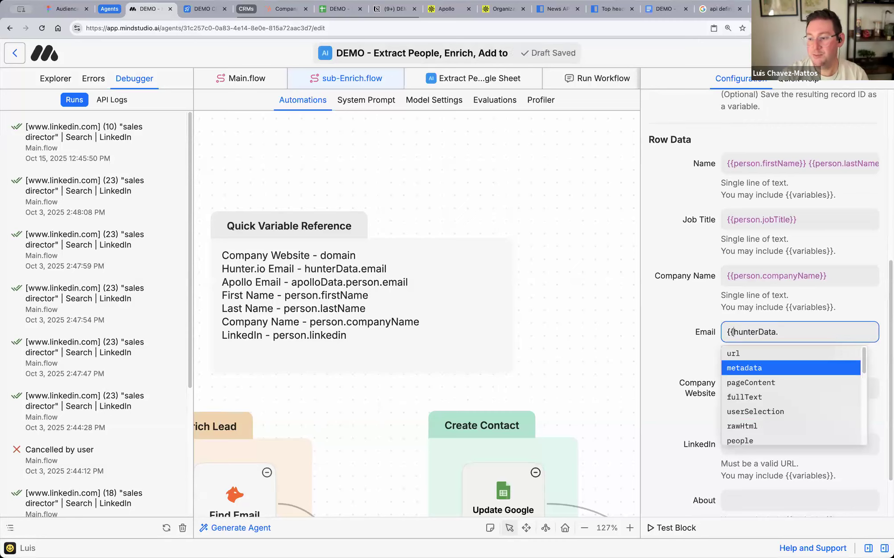
left_click(784, 335)
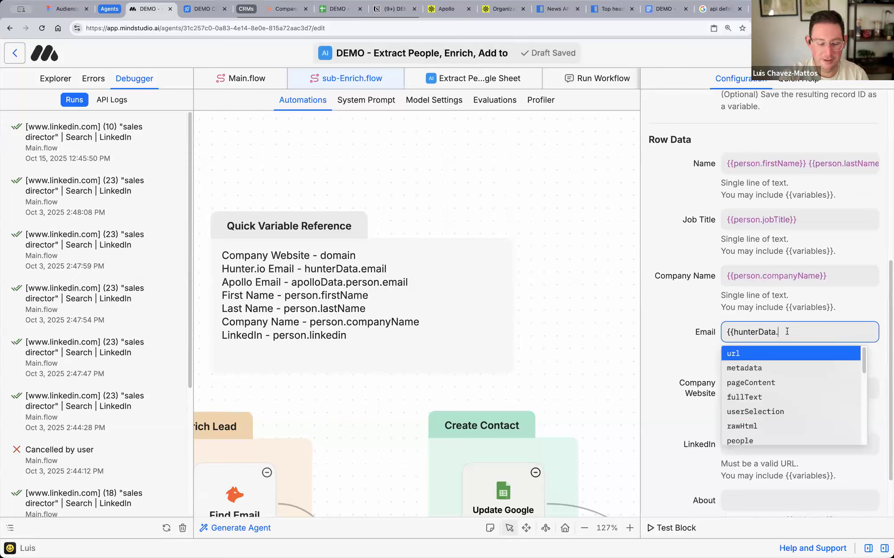
type("email")
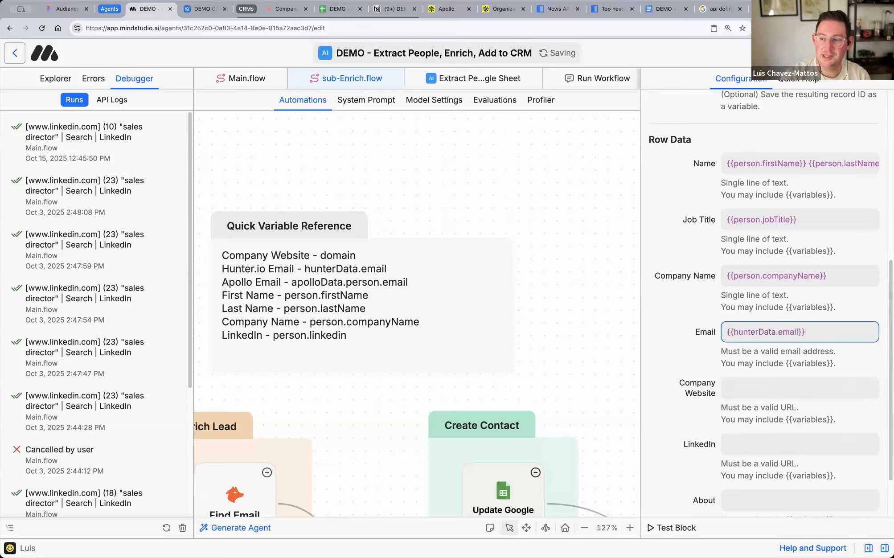
- Map the Company Website field of the Airtable record to {{domain}}
scroll(733, 321, "down", 3)
left_click(760, 287)
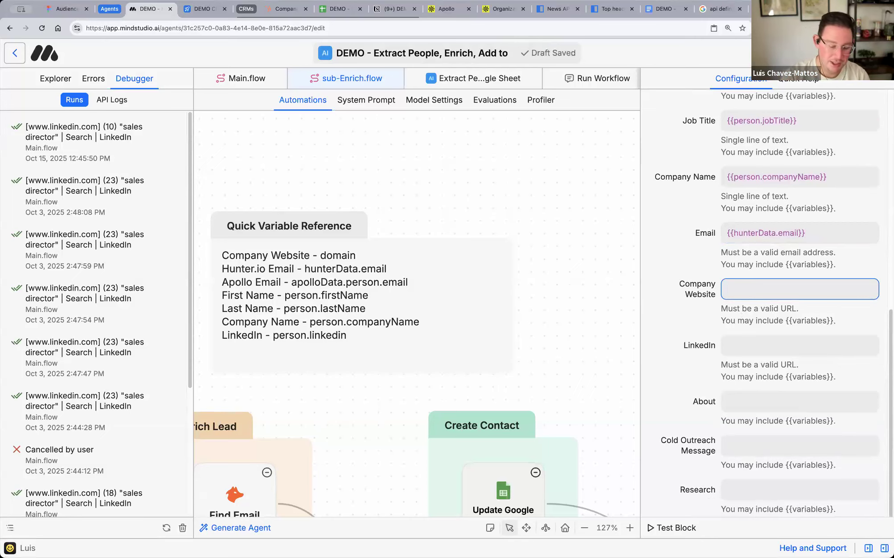
type("{{")
type("pe")
key("BackSpace")
key("BackSpace")
type("dom")
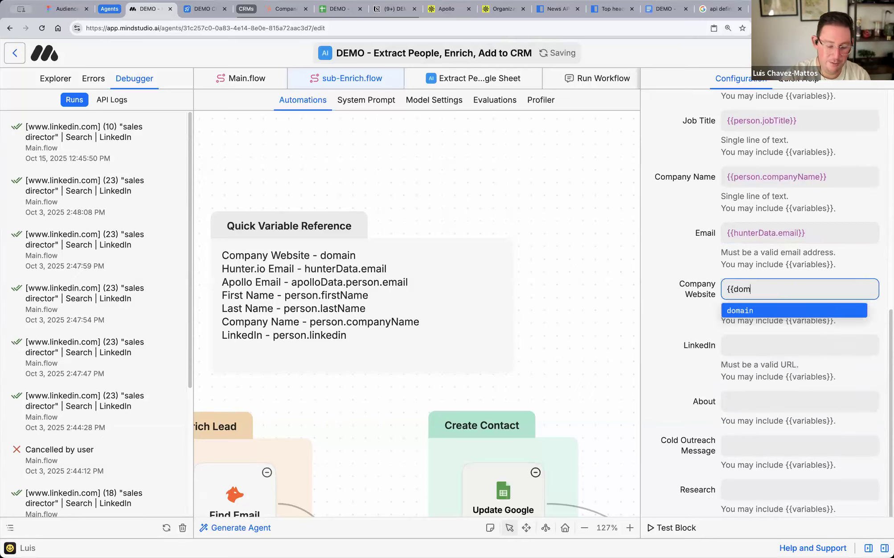
type("ain")
key("Return")
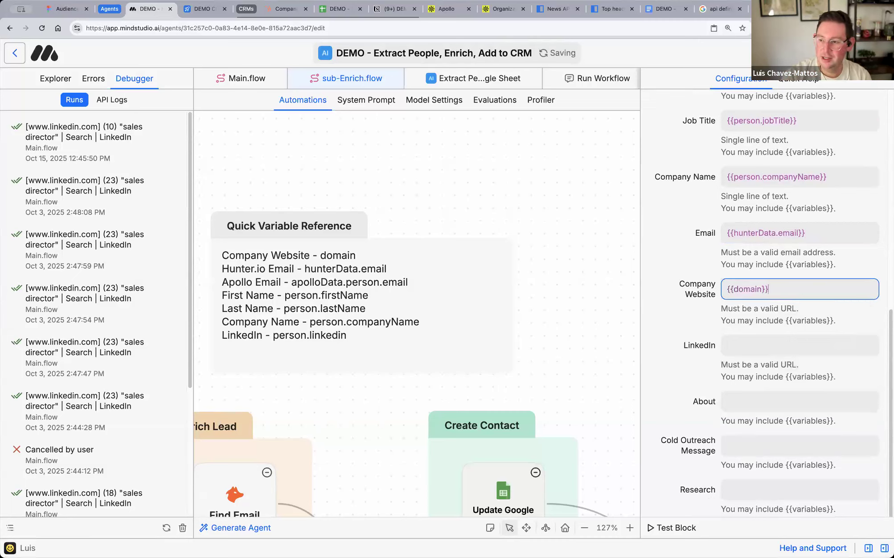
- Map the LinkedIn field to {{person.linkedIn}} and the About field to {{person.about}} in the row data
left_click(733, 349)
type("{{pers")
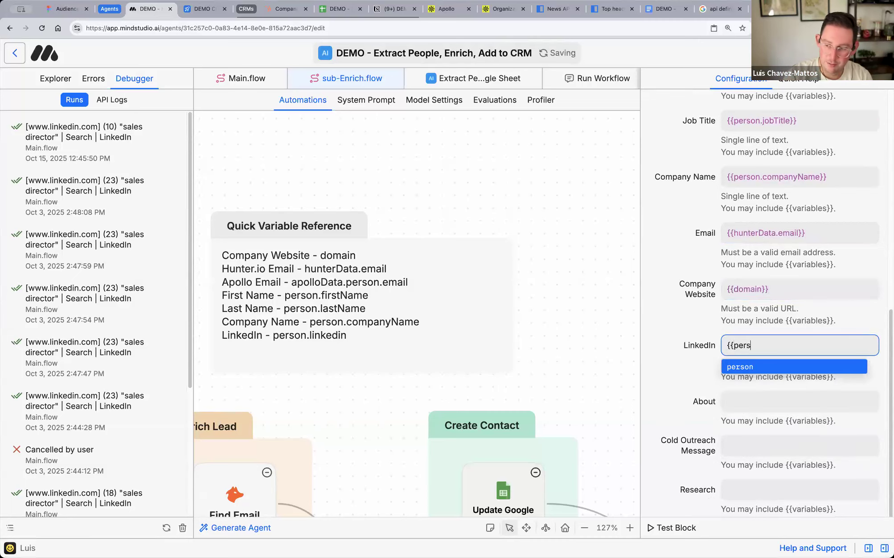
type("on.linkedIn}}")
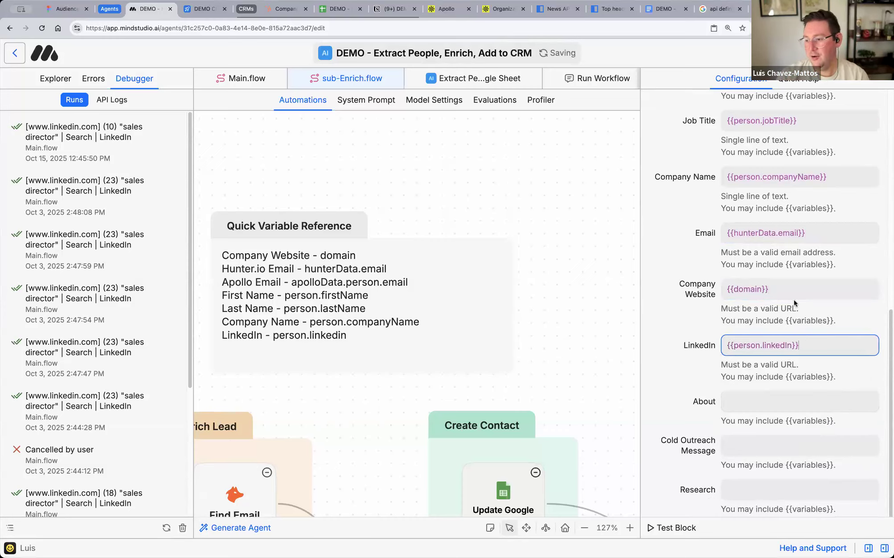
scroll(760, 368, "down", 1)
left_click(753, 386)
type("{{")
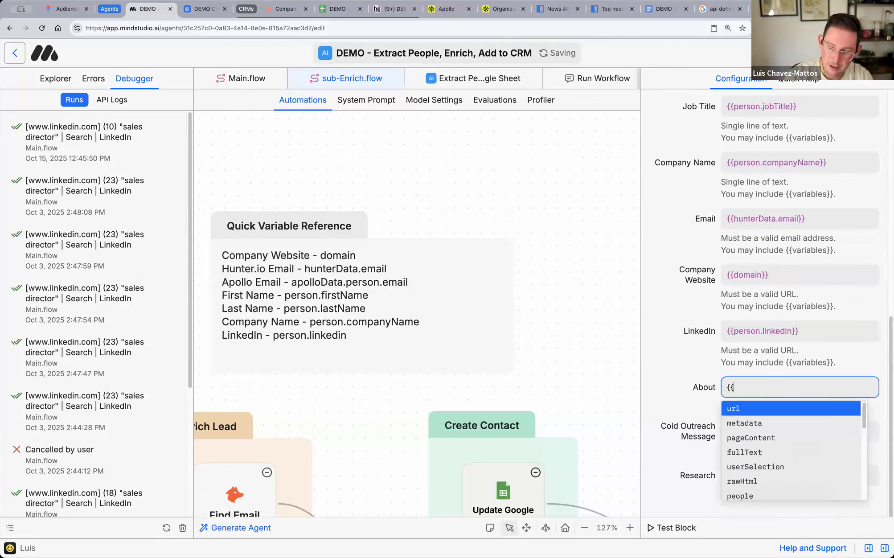
type("person.about}}")
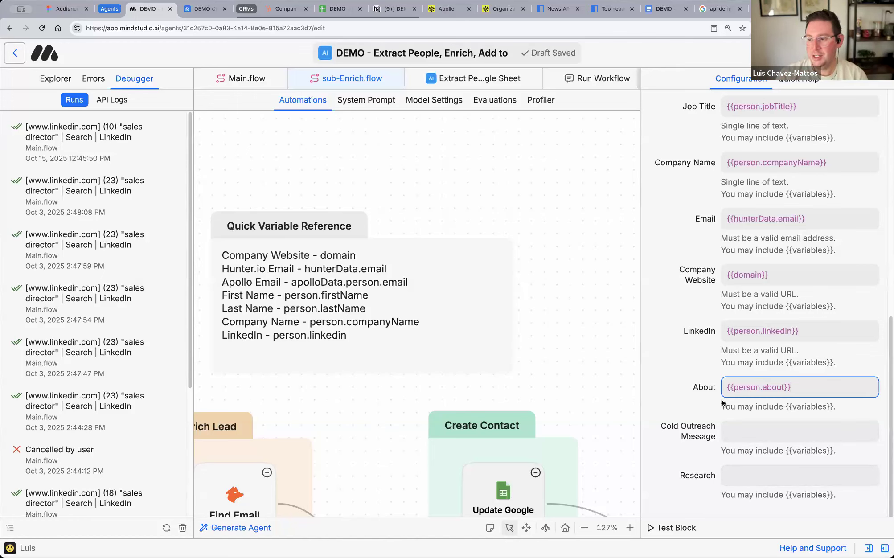
- Publish the updated agent and run it from the MindStudio extension on LinkedIn's sales director people search results
scroll(708, 386, "up", 15)
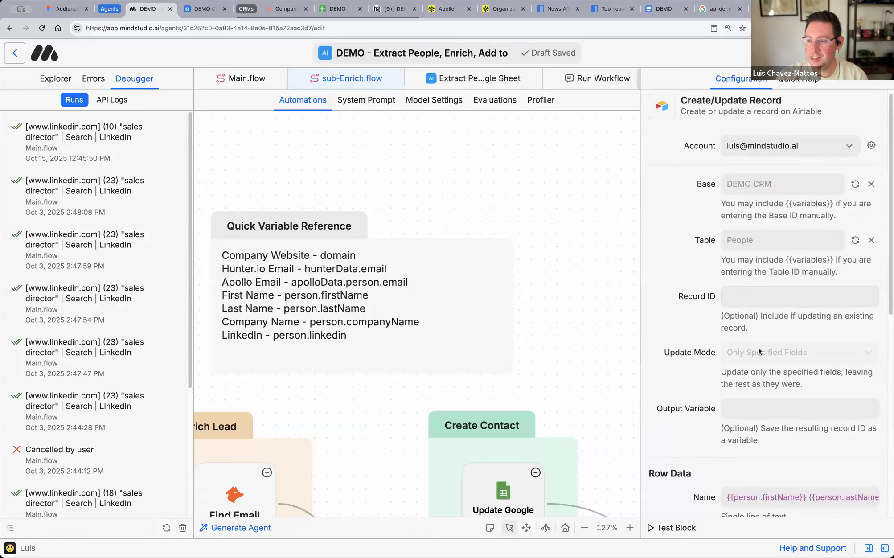
scroll(738, 393, "down", 5)
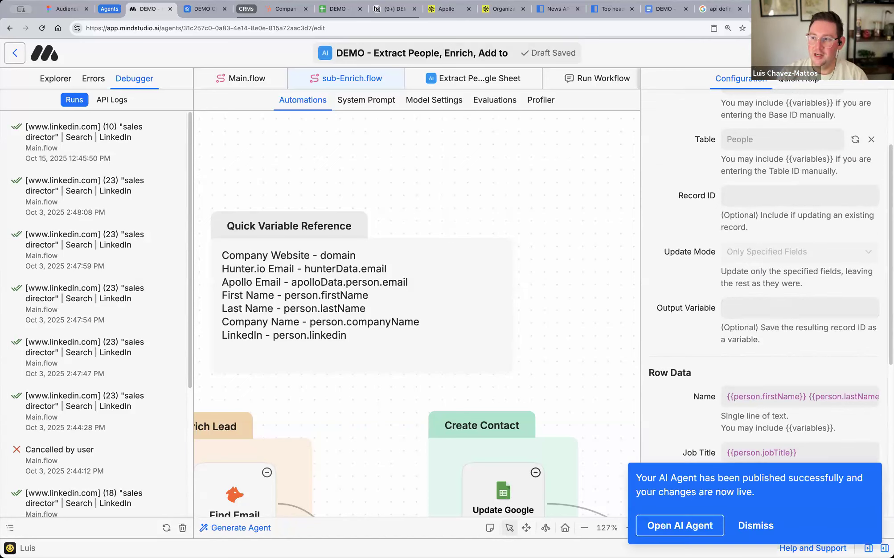
key("super+9")
scroll(434, 458, "down", 3)
scroll(437, 455, "up", 3)
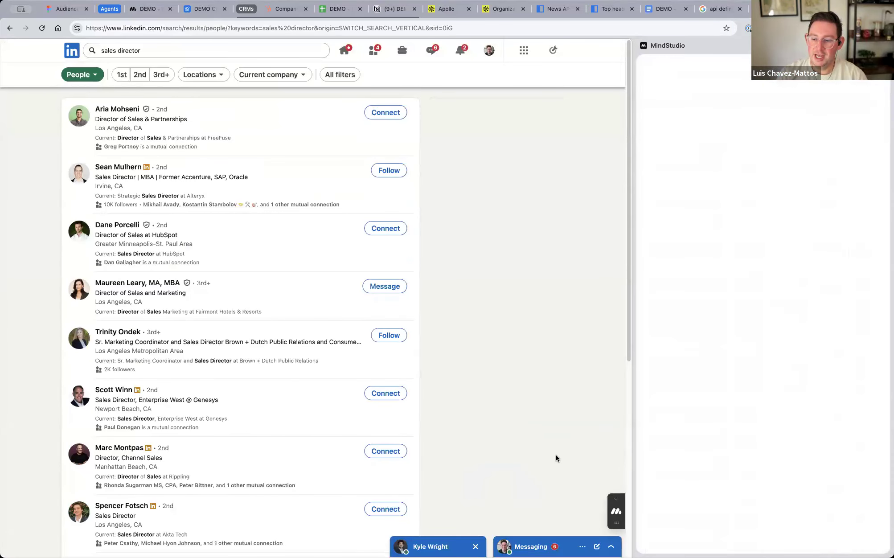
left_click(617, 499)
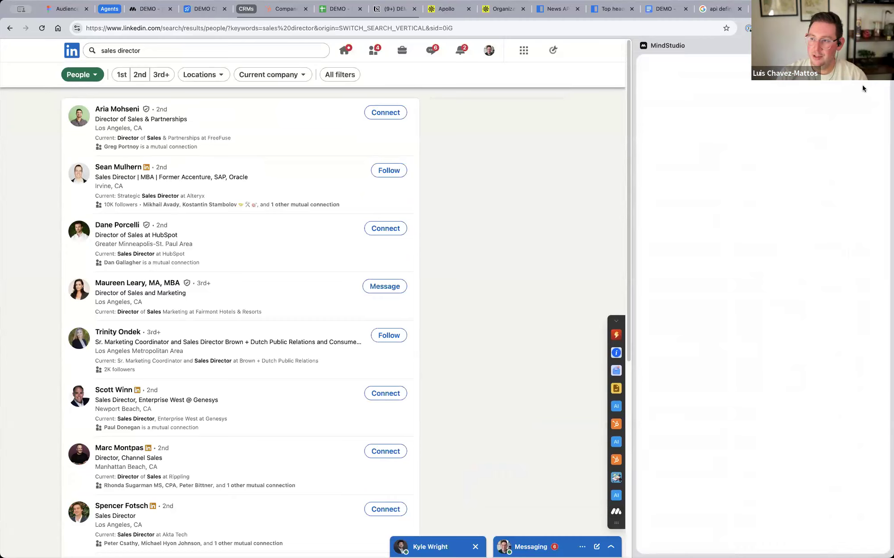
left_click(880, 45)
left_click(878, 495)
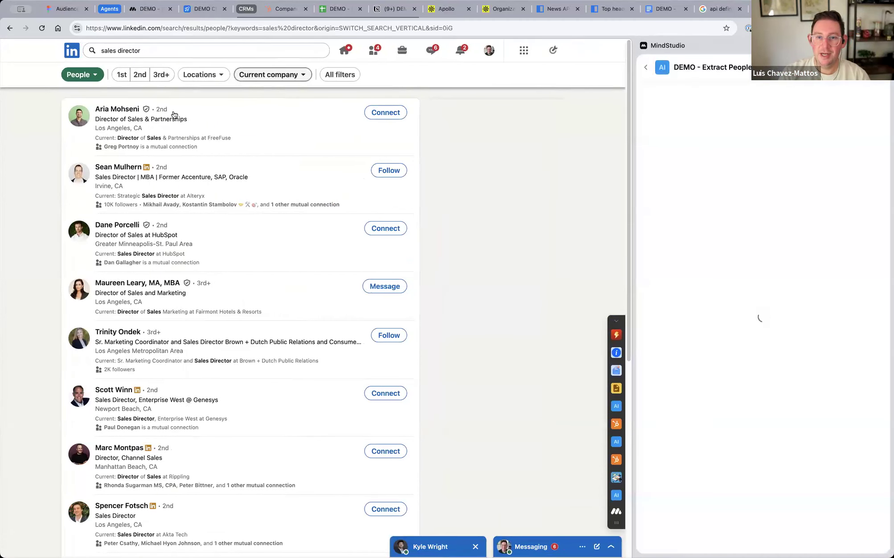
- Look over the LinkedIn results being processed, the People table in Airtable and the current run's log in the MindStudio debugger
scroll(192, 239, "down", 2)
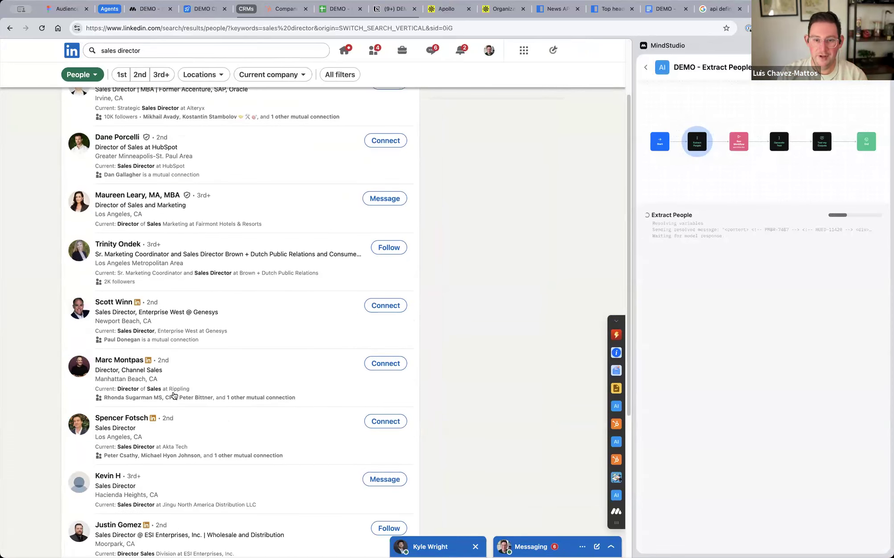
scroll(202, 294, "up", 1)
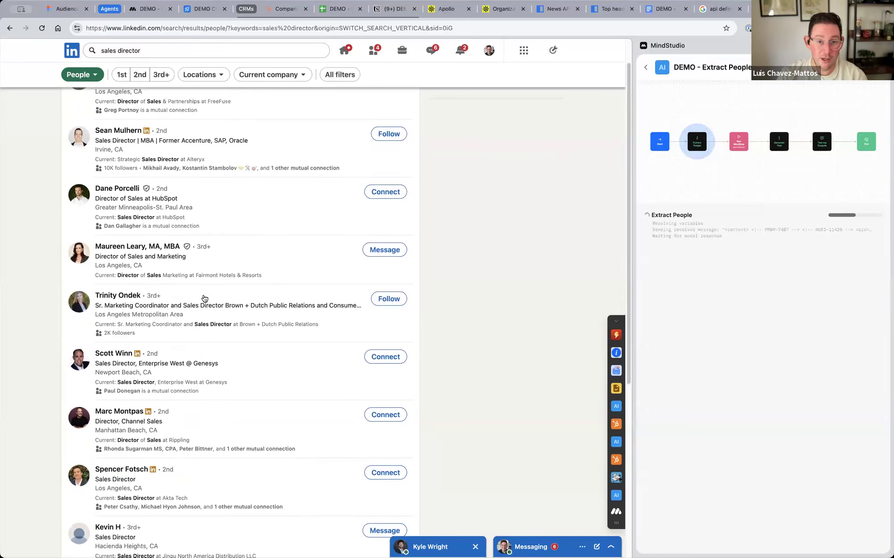
scroll(204, 298, "up", 1)
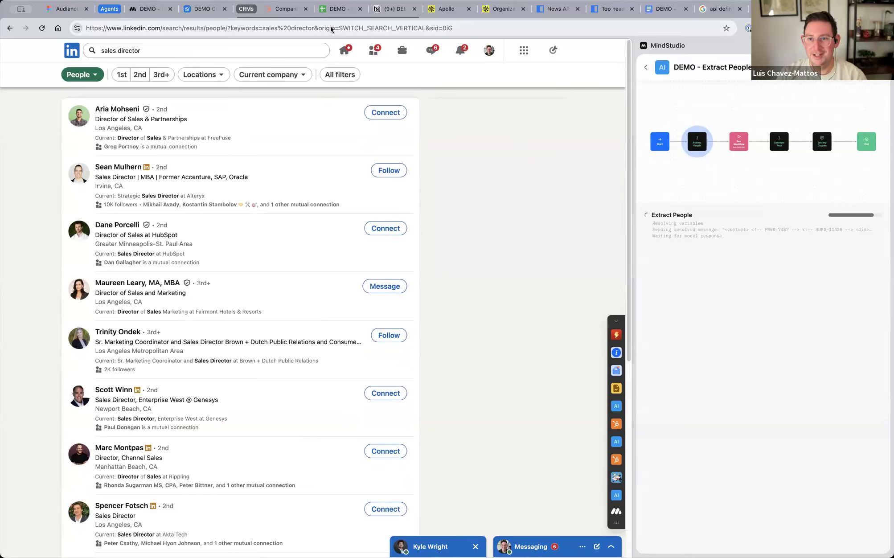
left_click(205, 9)
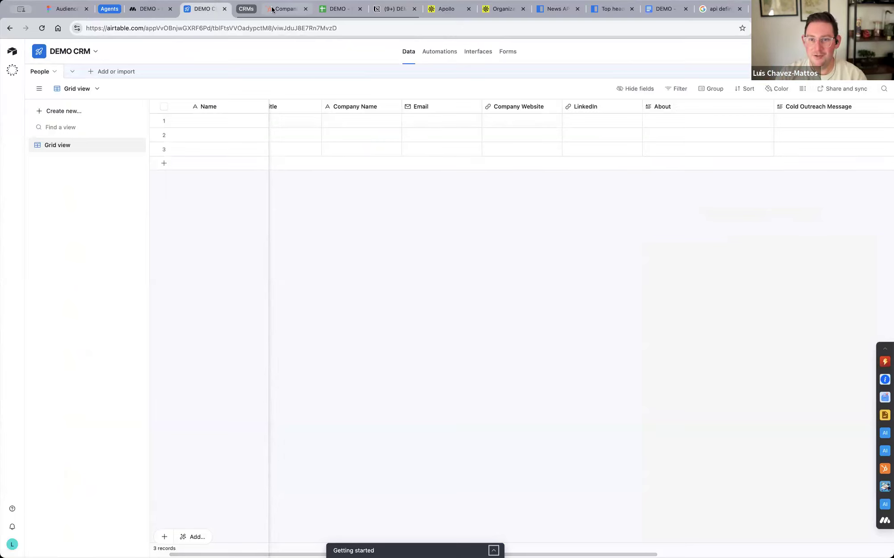
left_click(153, 9)
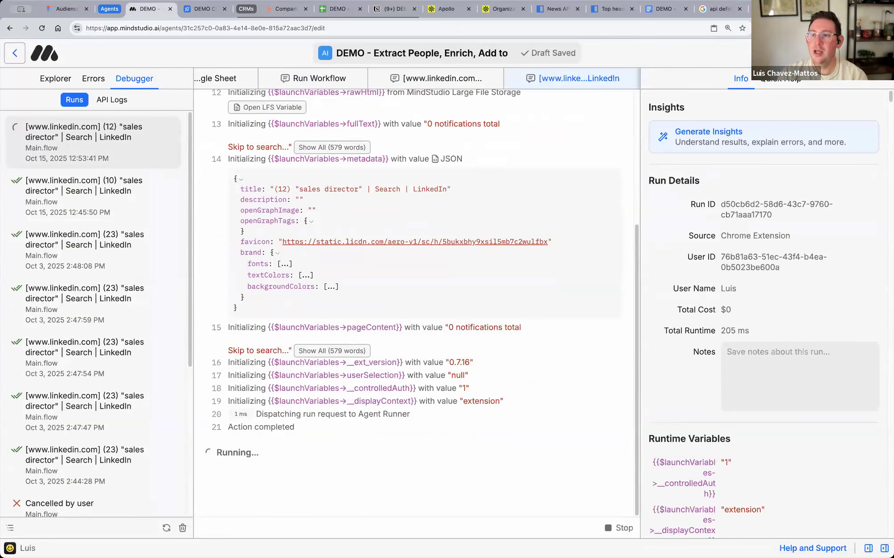
- Return to LinkedIn, go to page 2 of the people search results and start a new run of the agent
key("super+9")
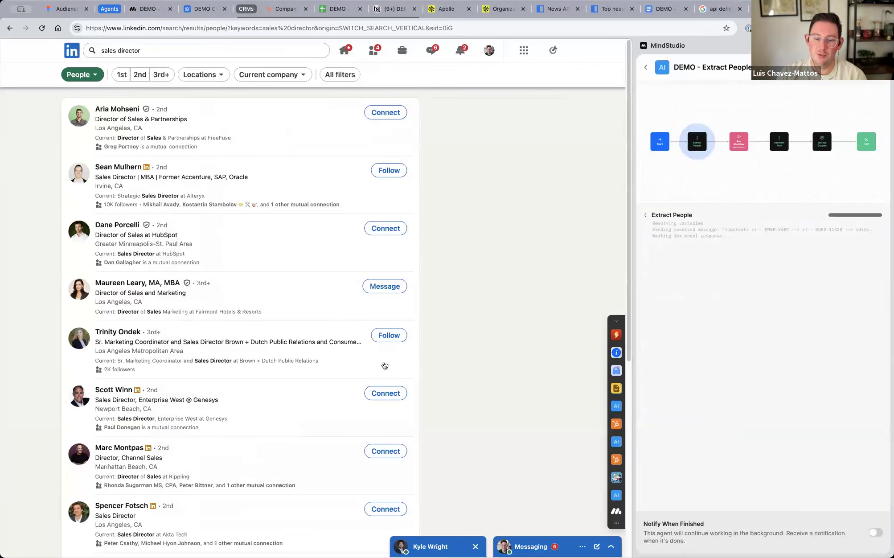
scroll(385, 365, "down", 6)
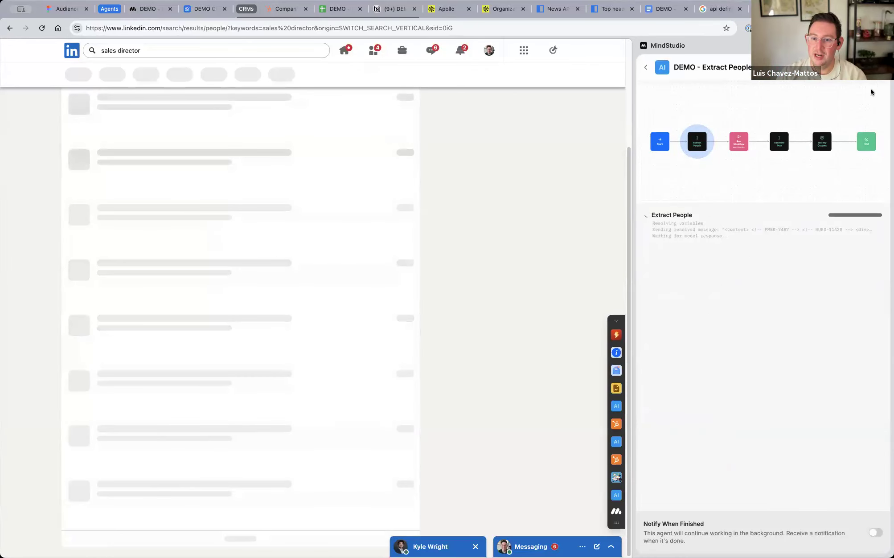
left_click(869, 68)
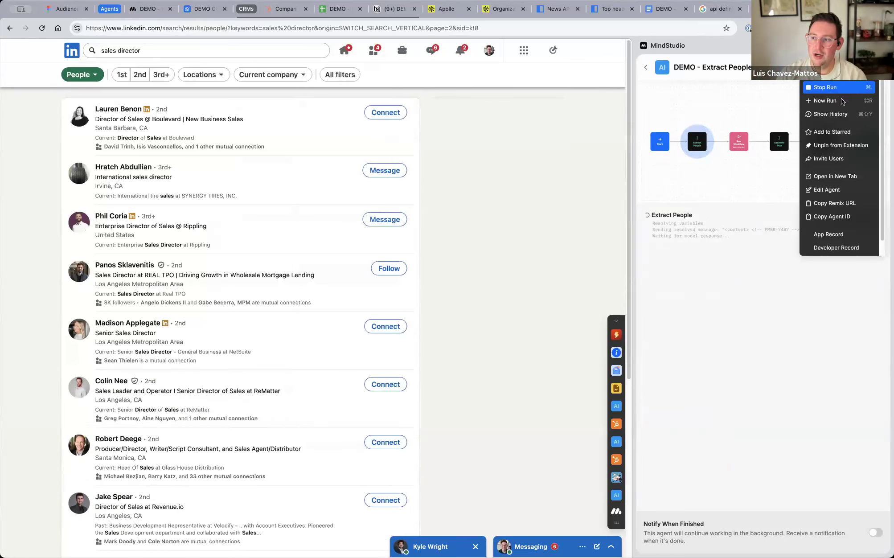
left_click(837, 101)
- Go to page 3 of the search results and start another run of the agent there
scroll(294, 405, "down", 6)
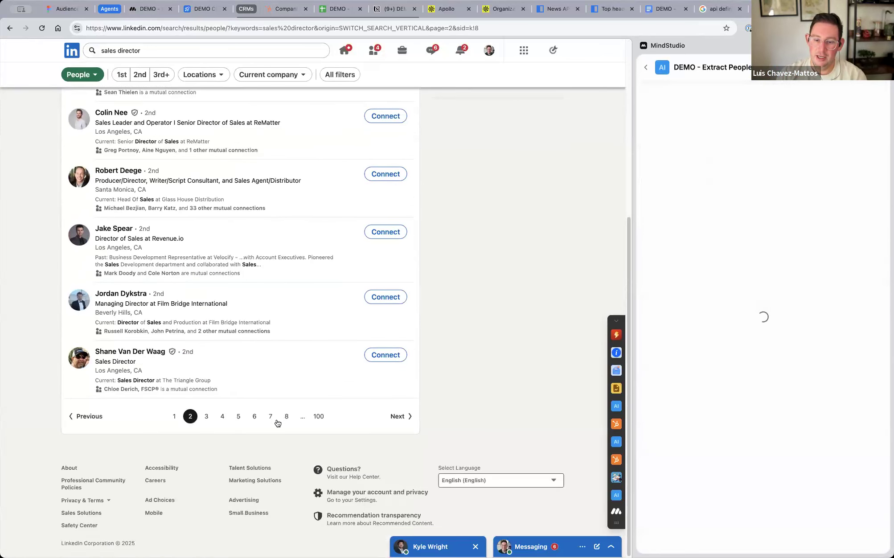
left_click(207, 426)
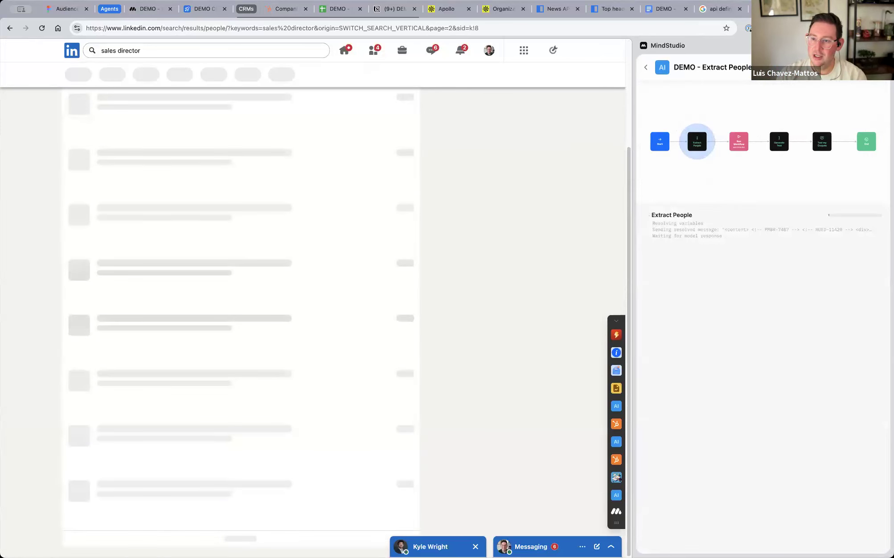
left_click(869, 68)
left_click(828, 100)
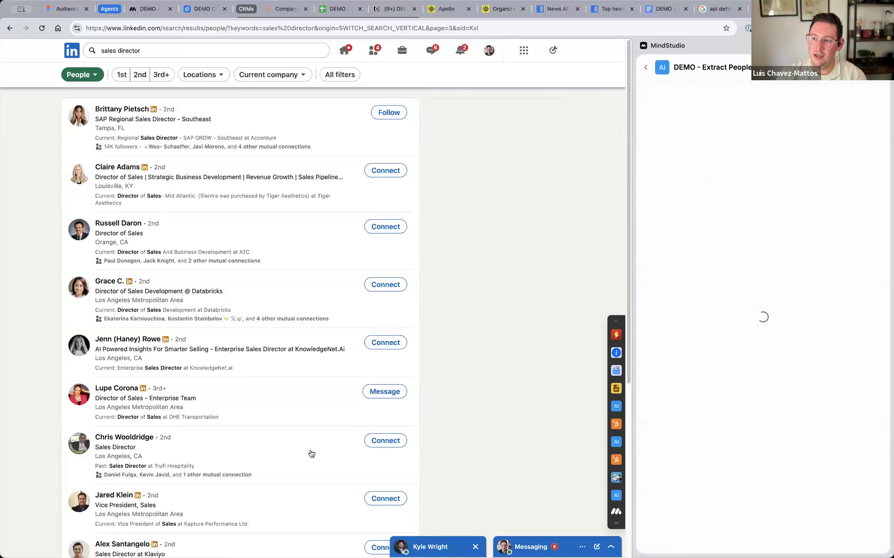
- Open page 4 of the search results and start a further agent run on it
scroll(313, 451, "down", 6)
left_click(225, 419)
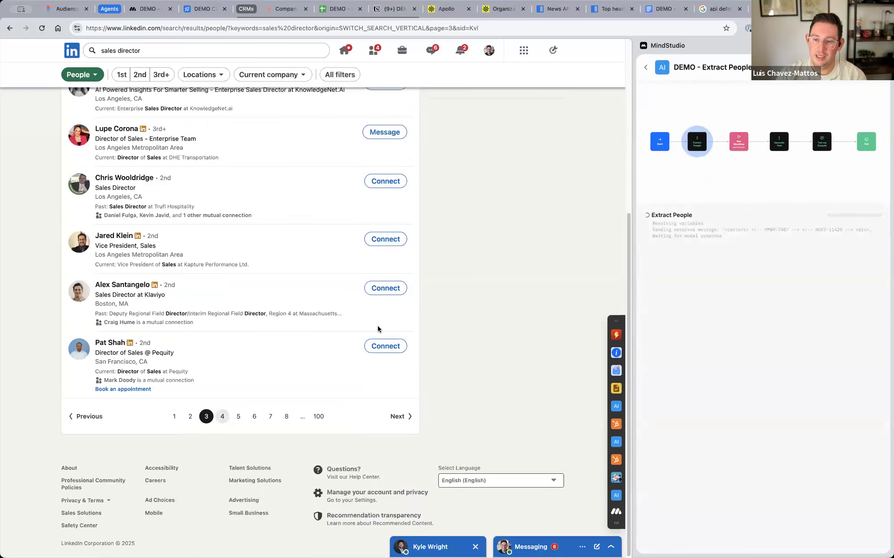
left_click(869, 68)
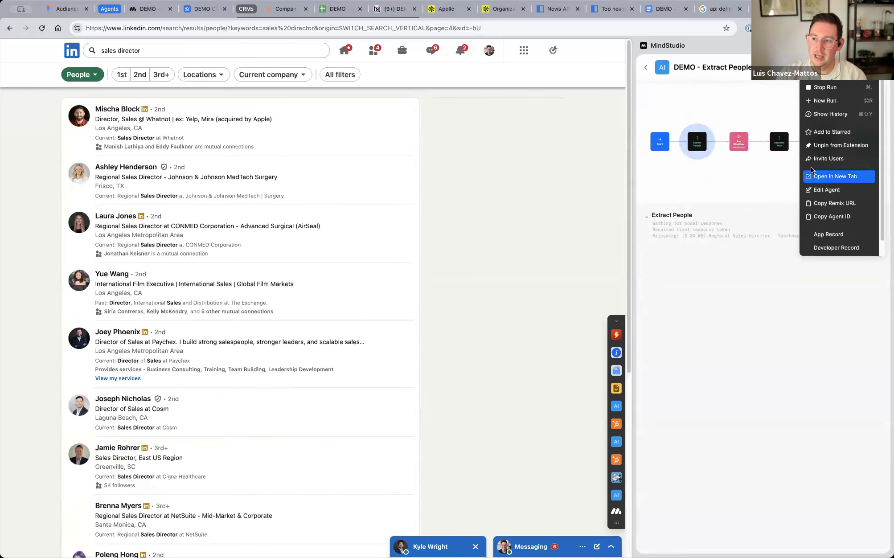
left_click(819, 100)
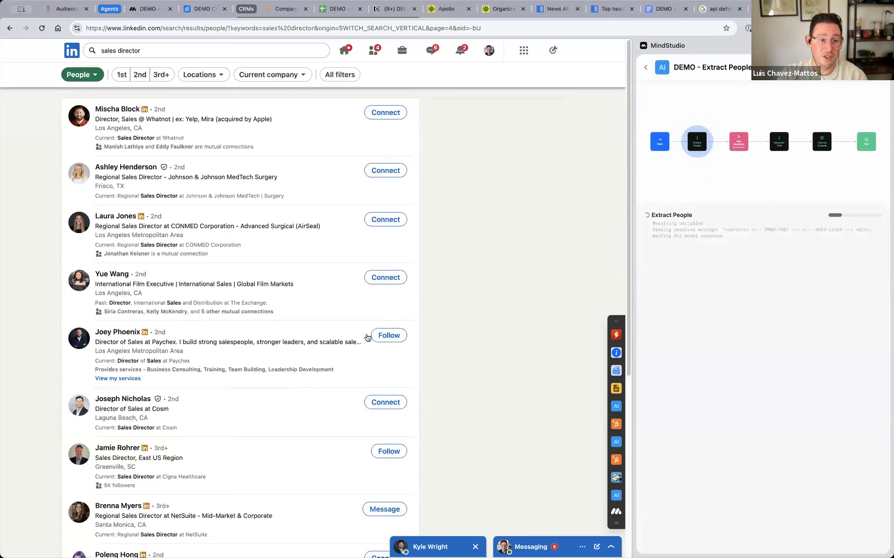
scroll(436, 233, "down", 1)
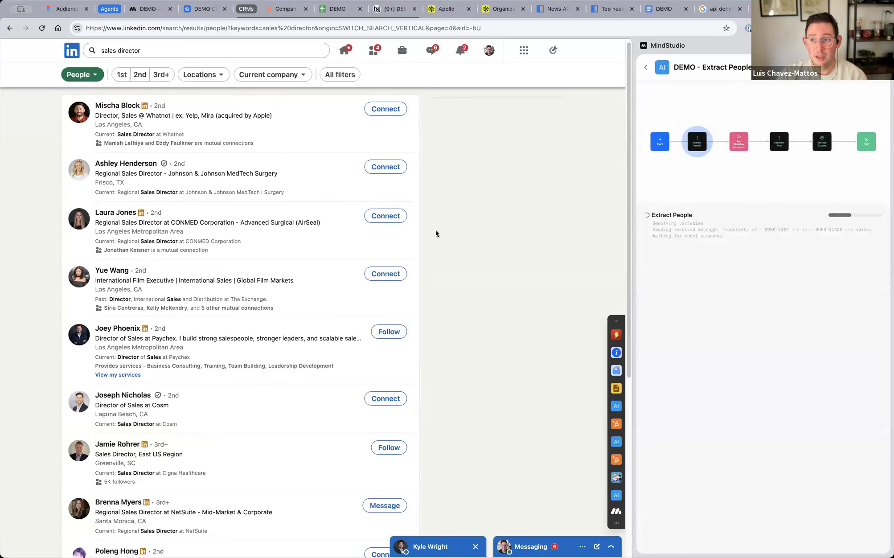
- Switch to Airtable and check the leads being added to the People table of DEMO CRM
scroll(129, 271, "down", 1)
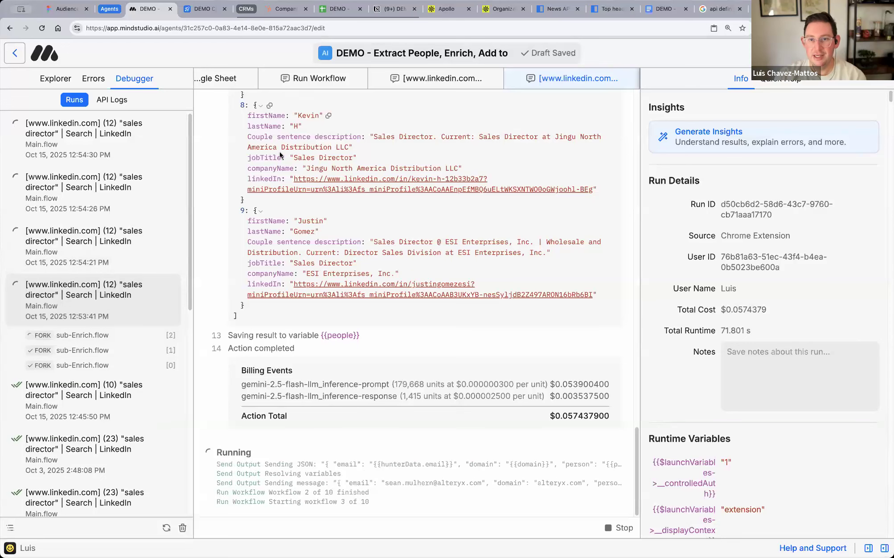
left_click(198, 9)
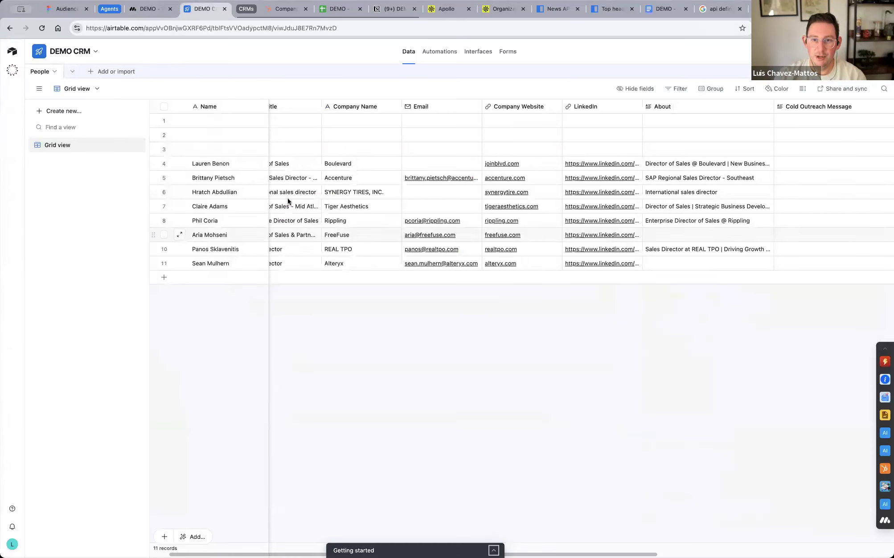
scroll(454, 218, "left", 2)
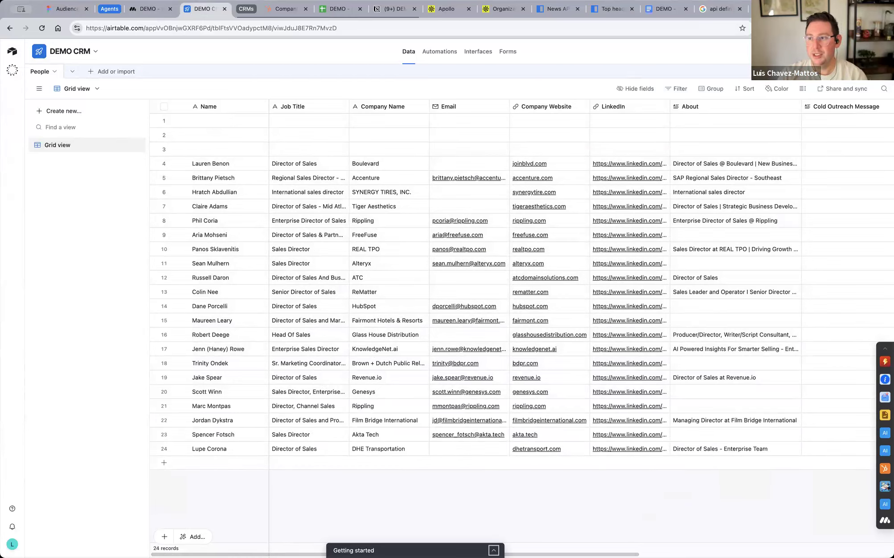
- Search Google for "ai conferences 2025" in a new browser tab
key("super+t")
type("AI ")
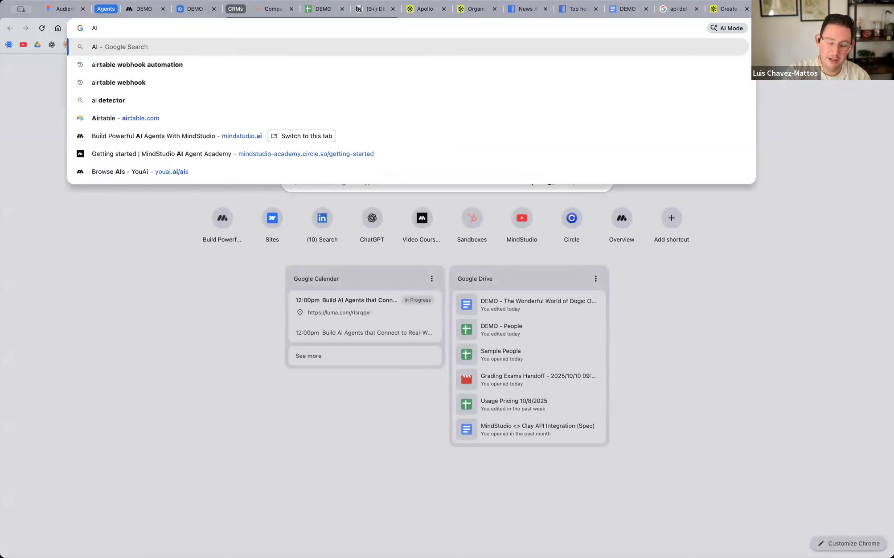
type("Conferences")
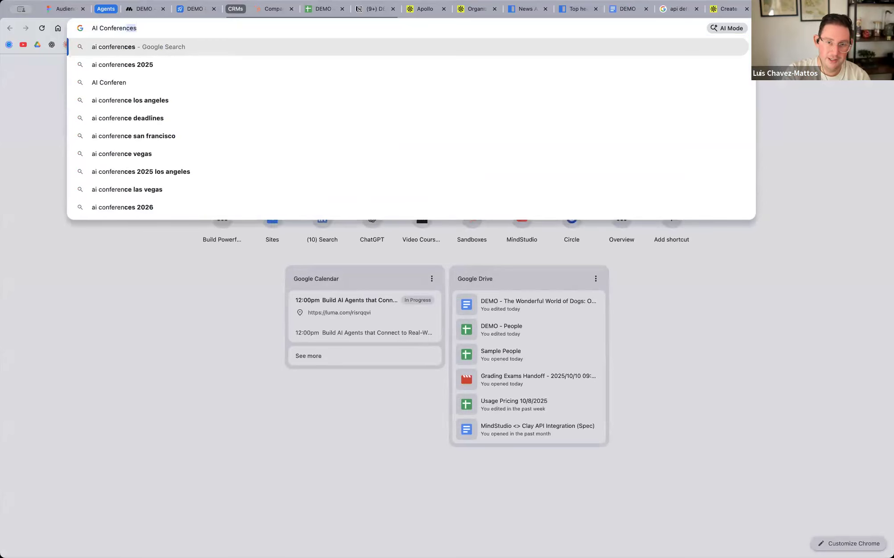
key("Down")
key("Down")
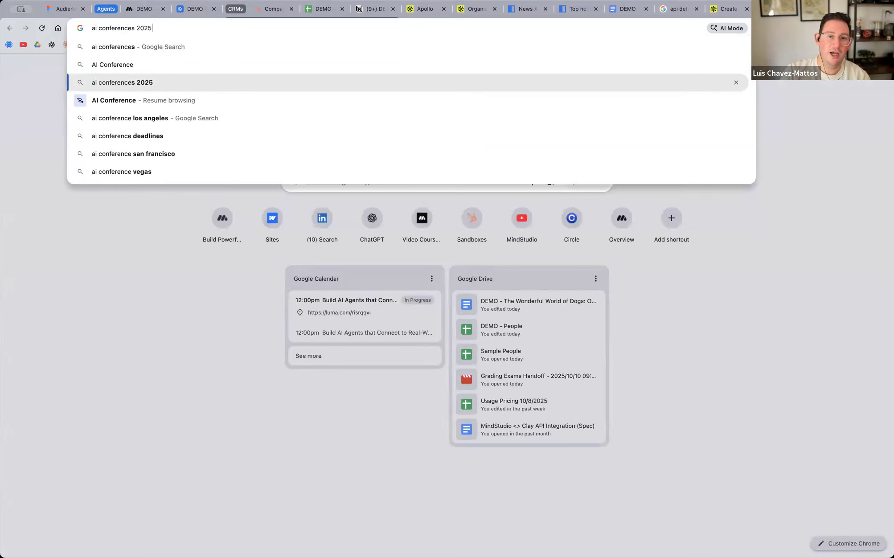
key("Return")
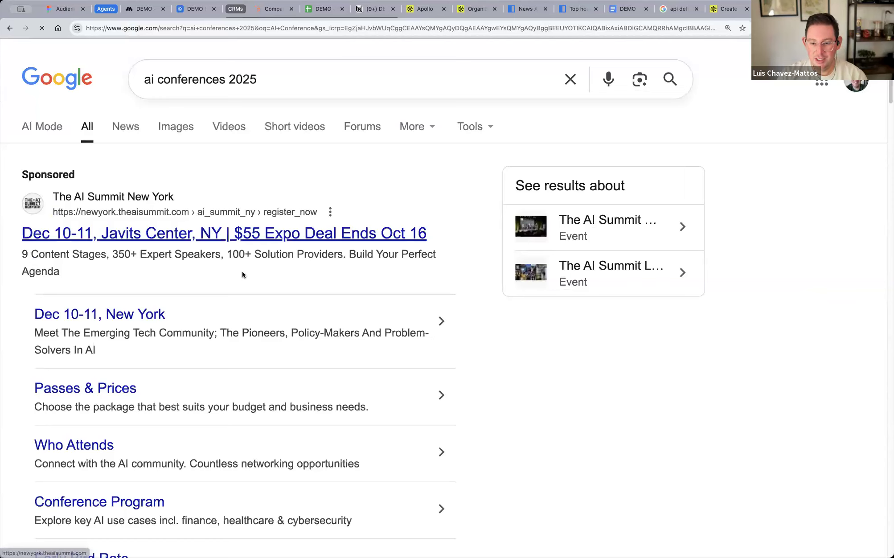
- Find The AI Summit New York in the search results and open its conference speakers page
scroll(235, 396, "down", 10)
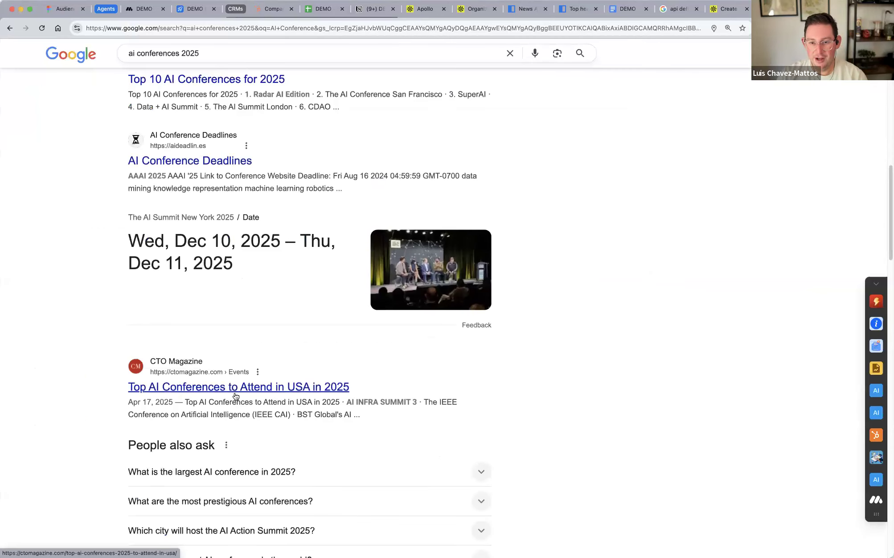
scroll(234, 393, "down", 10)
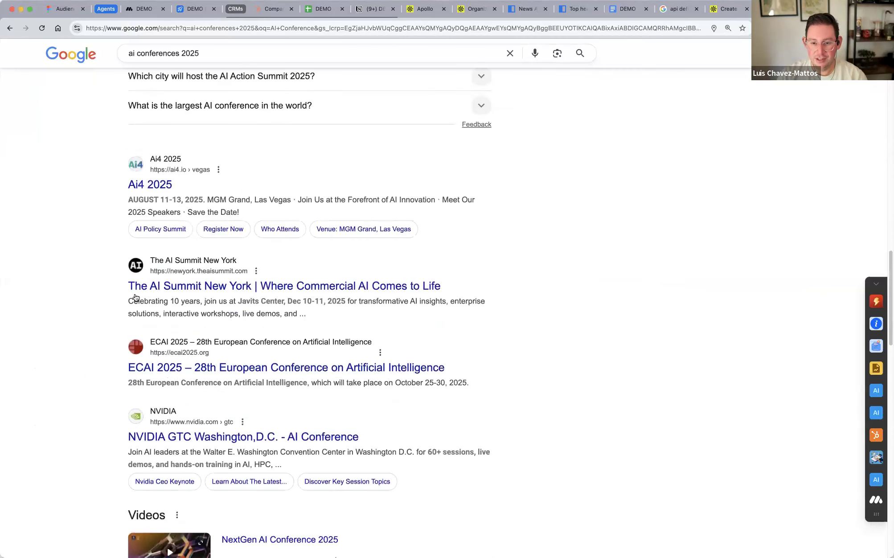
left_click(293, 347)
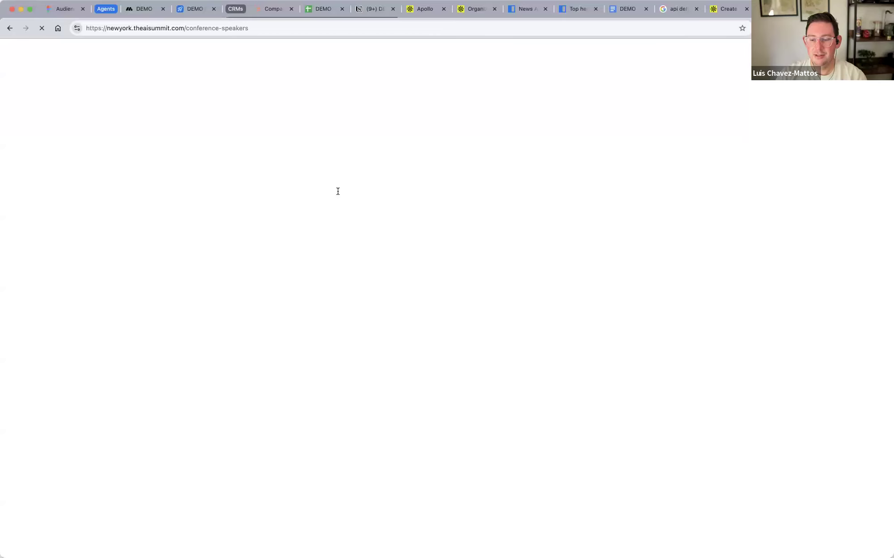
scroll(647, 320, "down", 5)
scroll(647, 321, "up", 1)
scroll(646, 321, "down", 1)
scroll(677, 404, "up", 5)
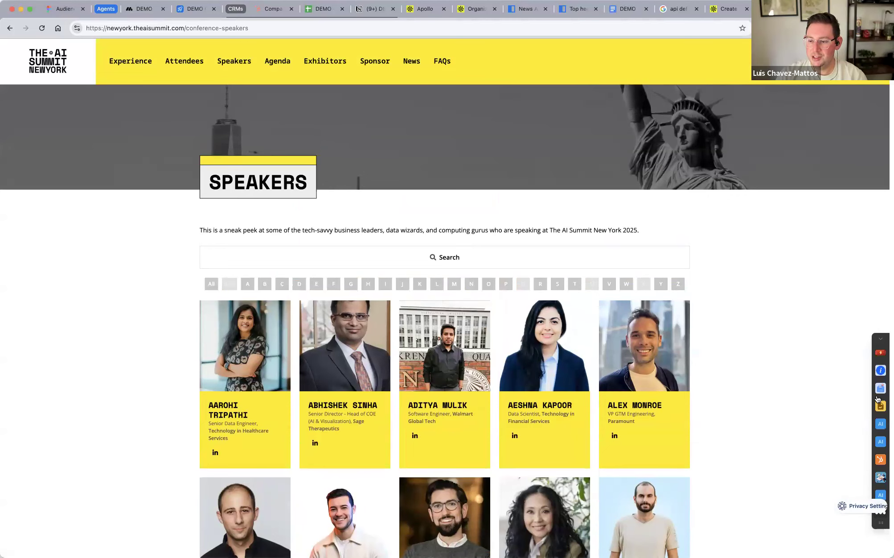
- Run the DEMO - Extract People agent on the speakers page through the MindStudio extension and look through the listed speakers
left_click_drag(880, 444, 872, 302)
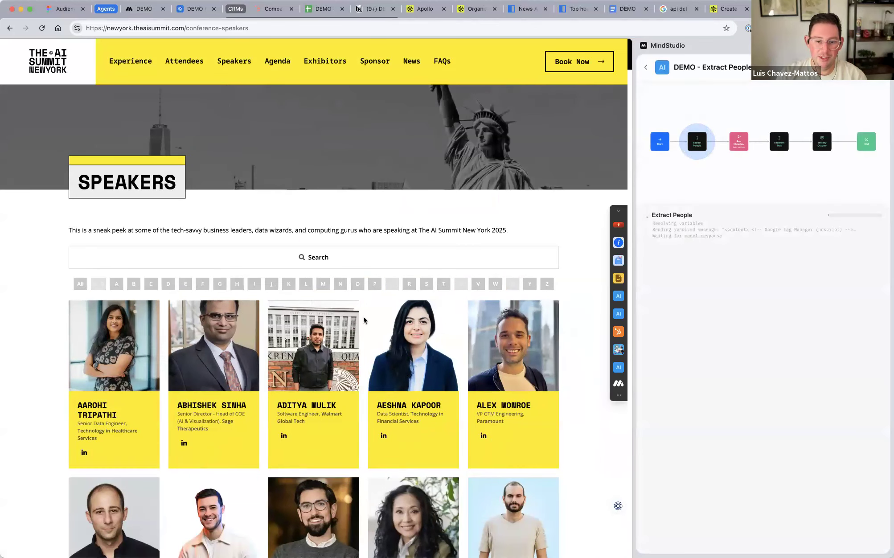
scroll(364, 319, "down", 3)
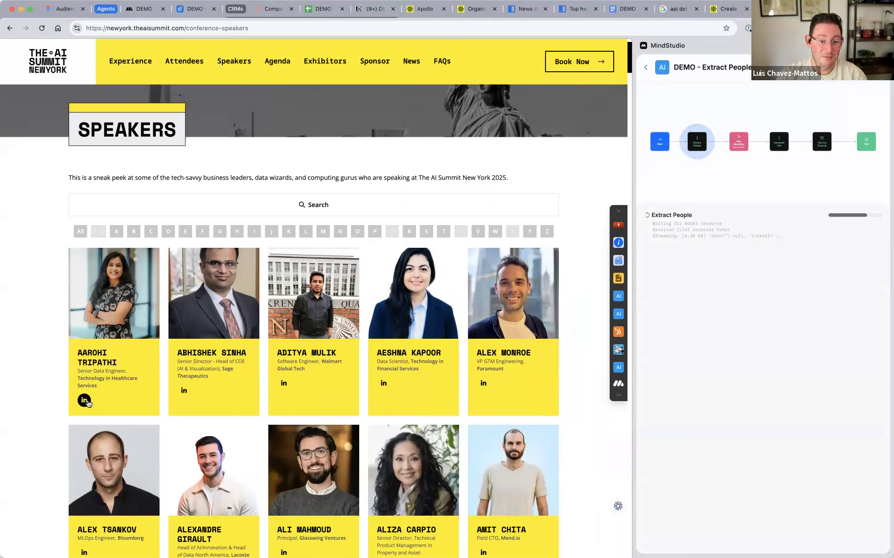
scroll(229, 378, "down", 3)
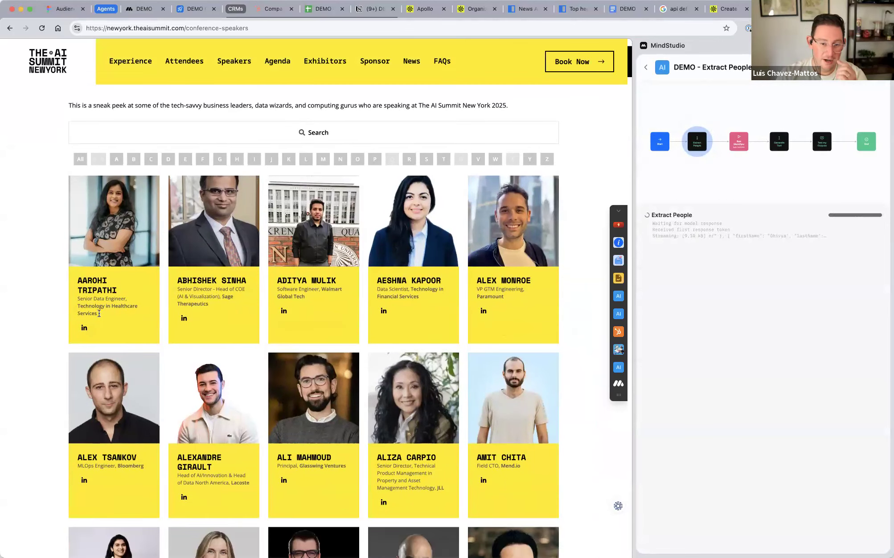
scroll(144, 351, "down", 6)
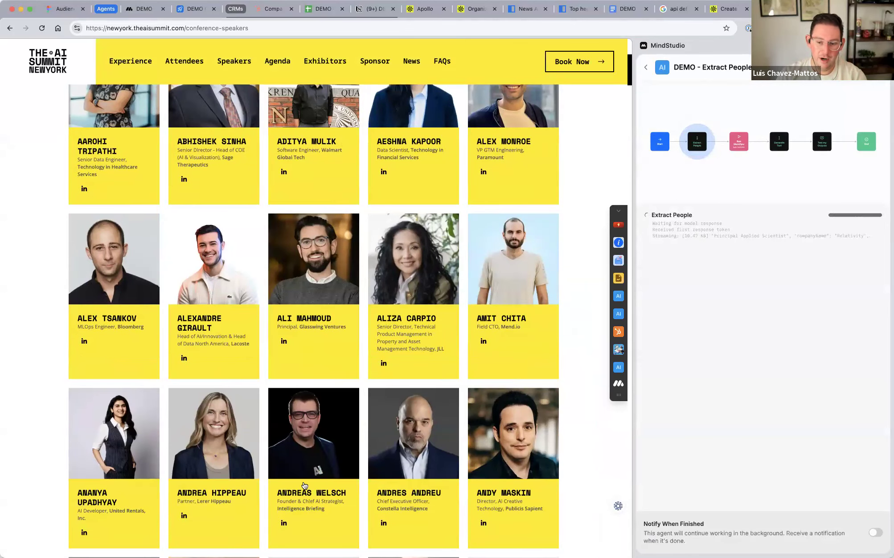
scroll(386, 430, "down", 10)
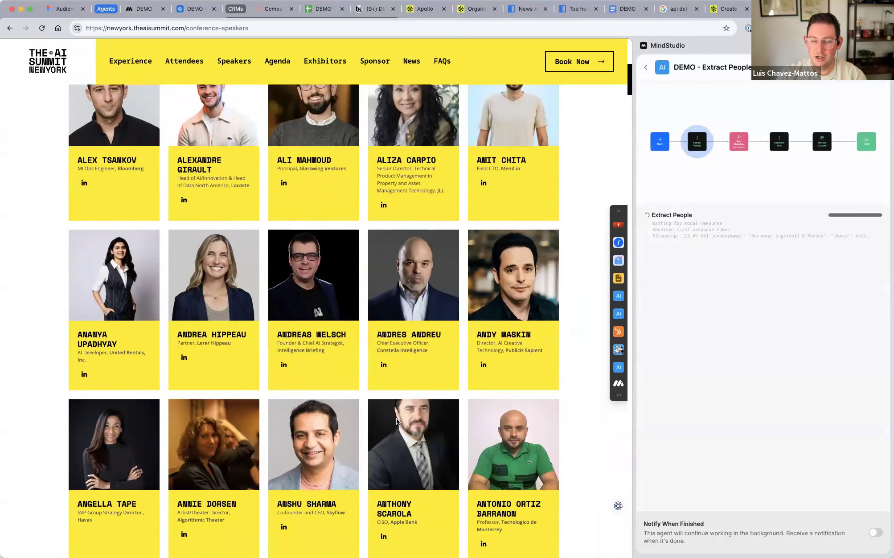
scroll(397, 421, "up", 15)
scroll(397, 422, "up", 5)
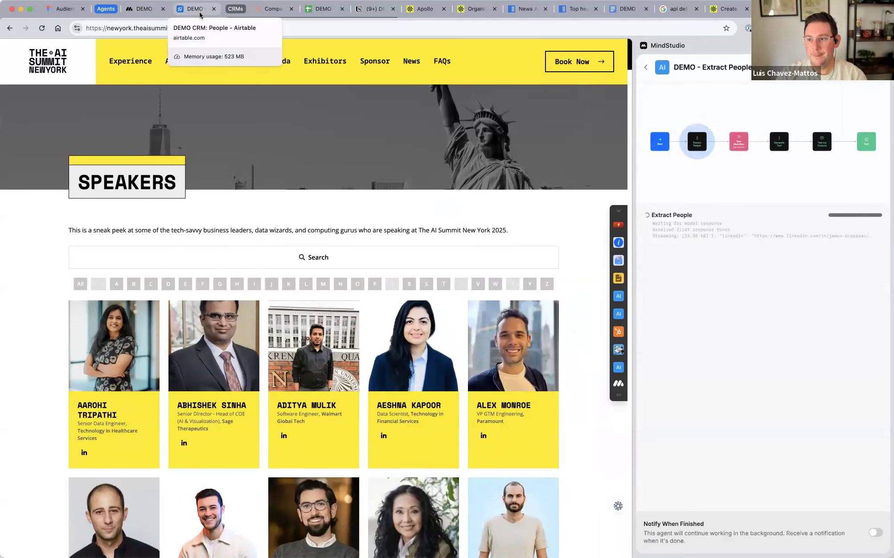
- Check the agent runs in the MindStudio debugger and look over the People table in Airtable
left_click(134, 9)
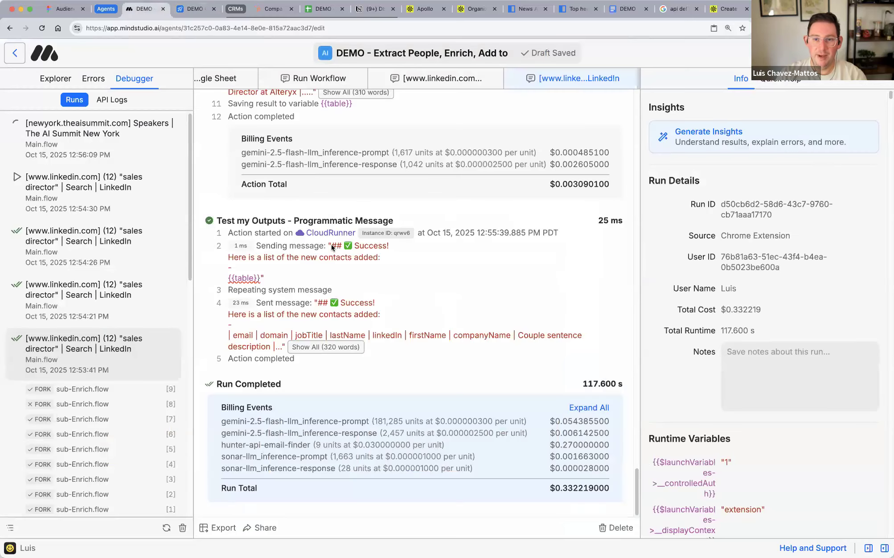
left_click(196, 9)
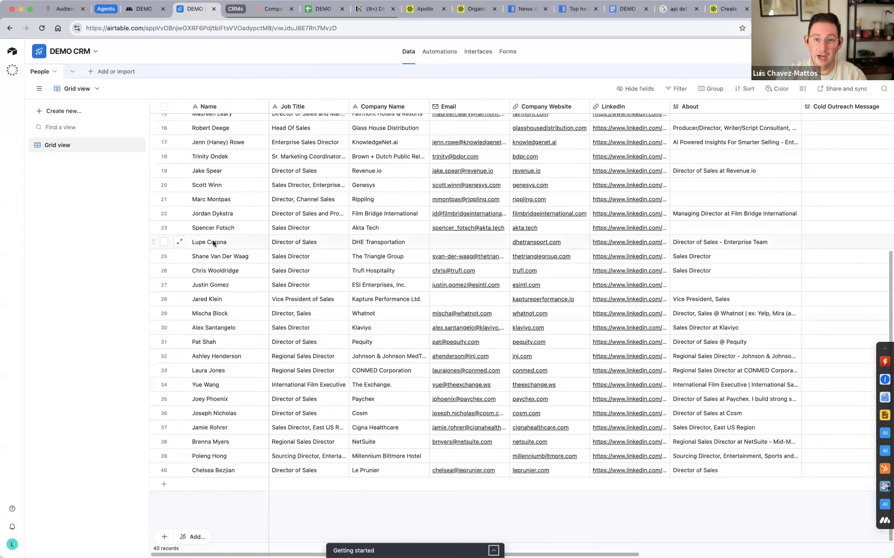
scroll(328, 313, "up", 10)
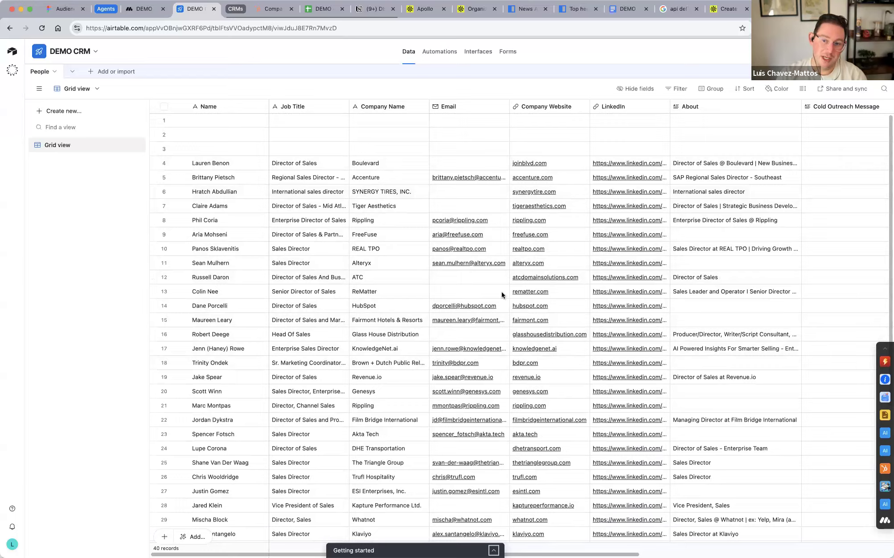
scroll(469, 297, "down", 5)
scroll(473, 302, "up", 5)
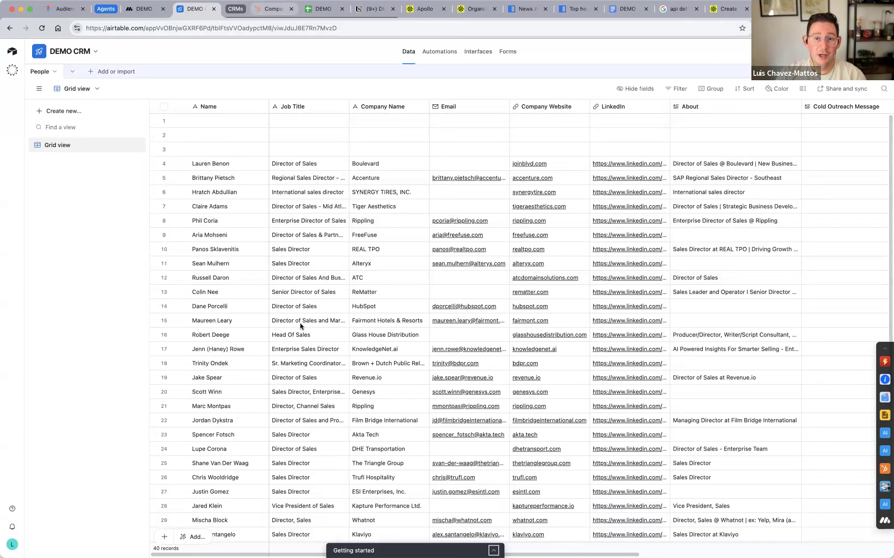
- Switch to HubSpot and open the CRM's Contacts list
left_click(273, 9)
left_click(378, 315)
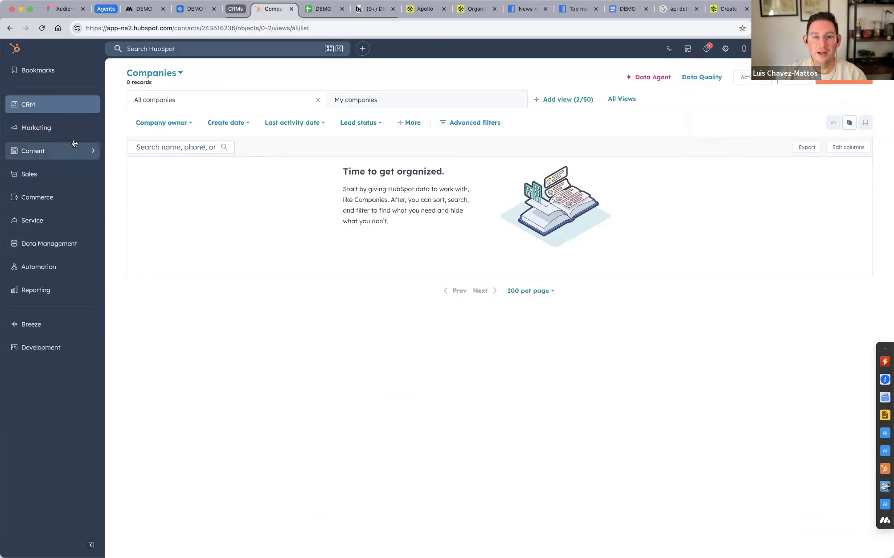
mouse_move(80, 107)
left_click(132, 108)
left_click(132, 109)
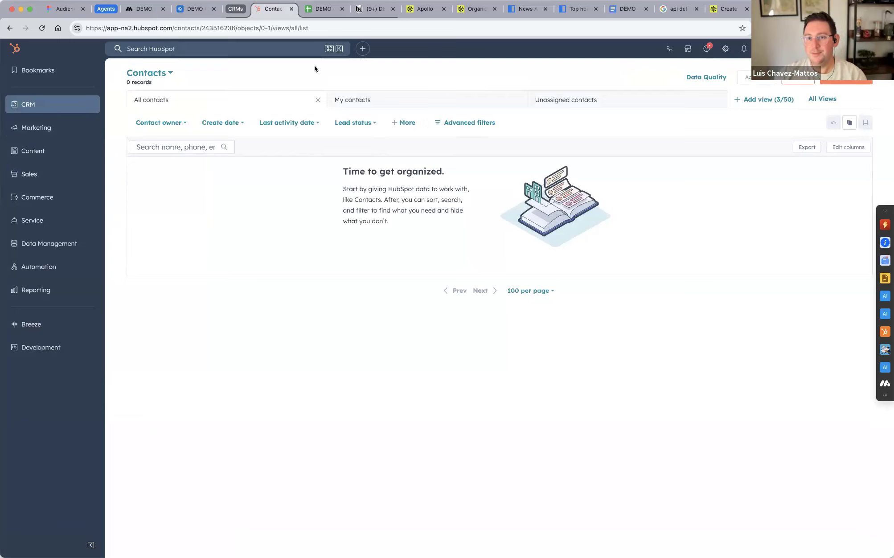
- In MindStudio's sub-Enrich.flow, reroute Find Email to the HubSpot Create/Update Contact block and connect that block to End
left_click(148, 10)
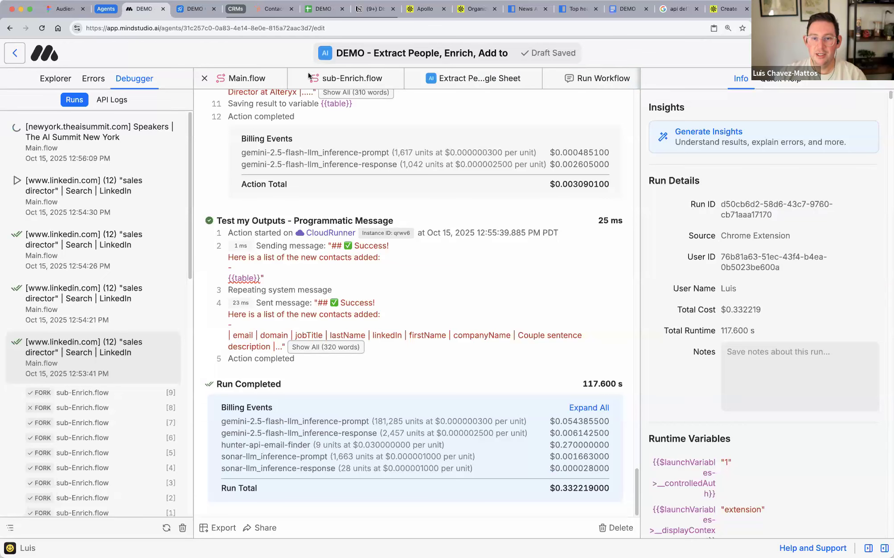
left_click(334, 81)
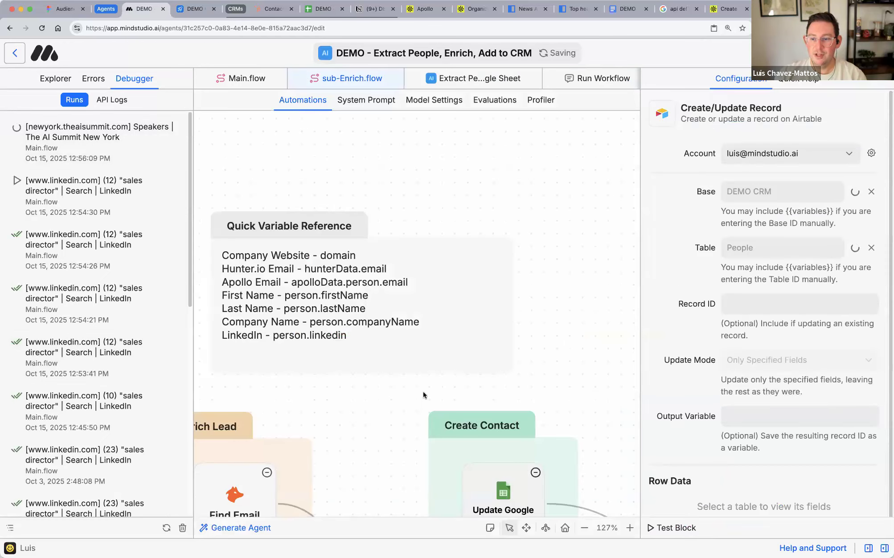
scroll(424, 395, "down", 12)
scroll(420, 381, "up", 8)
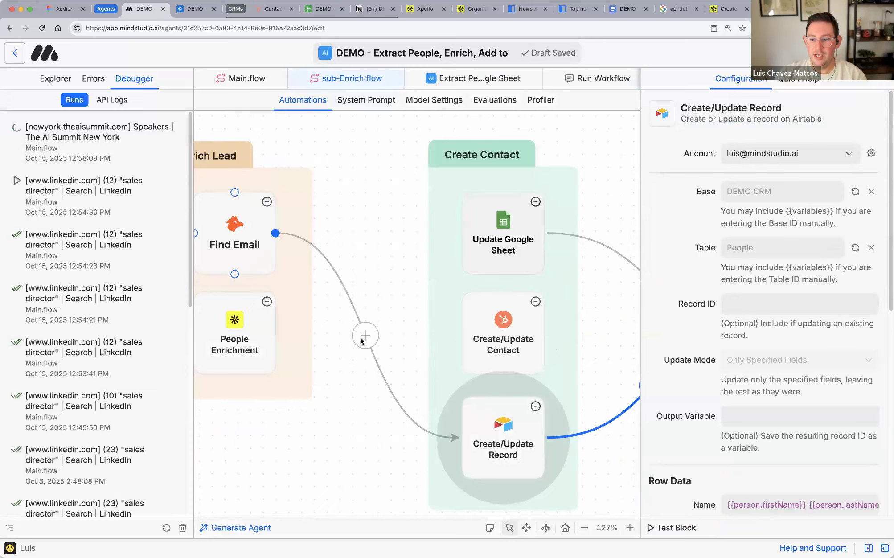
left_click_drag(277, 233, 465, 332)
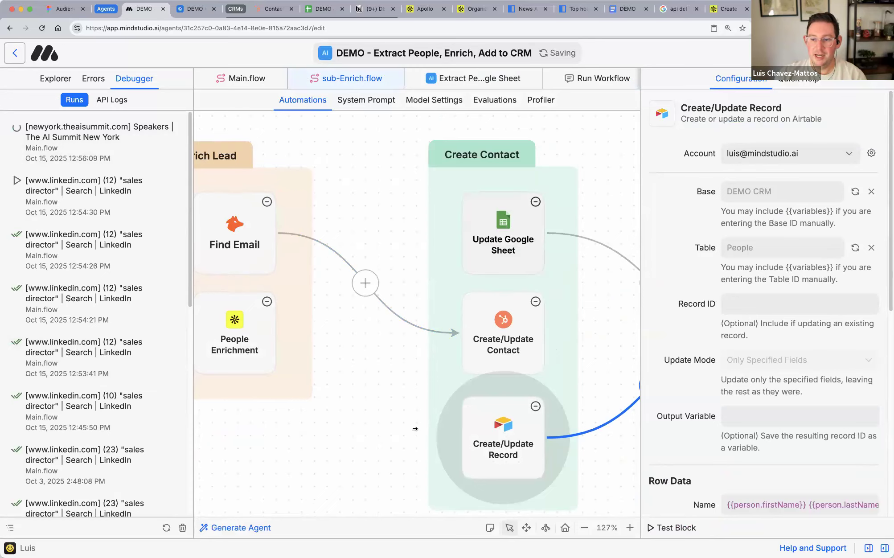
scroll(415, 429, "right", 5)
left_click_drag(303, 333, 616, 346)
- Open the HubSpot Create/Update Contact block's settings and look over its connection and contact detail fields
left_click(292, 334)
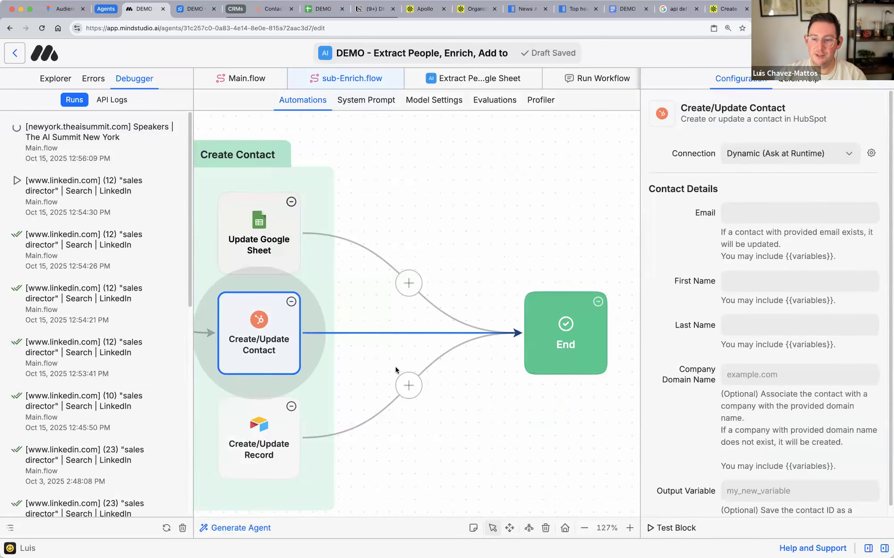
scroll(446, 356, "left", 5)
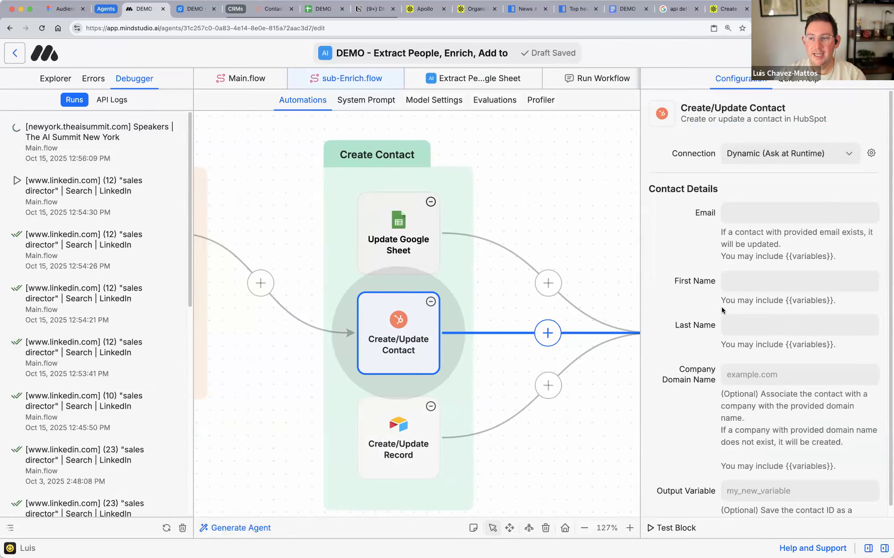
scroll(708, 317, "down", 1)
scroll(699, 326, "up", 1)
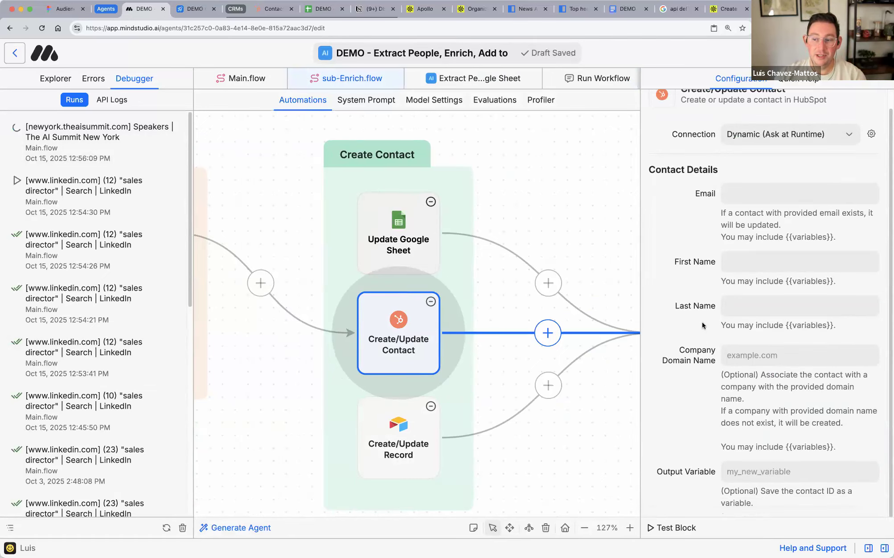
scroll(695, 326, "down", 1)
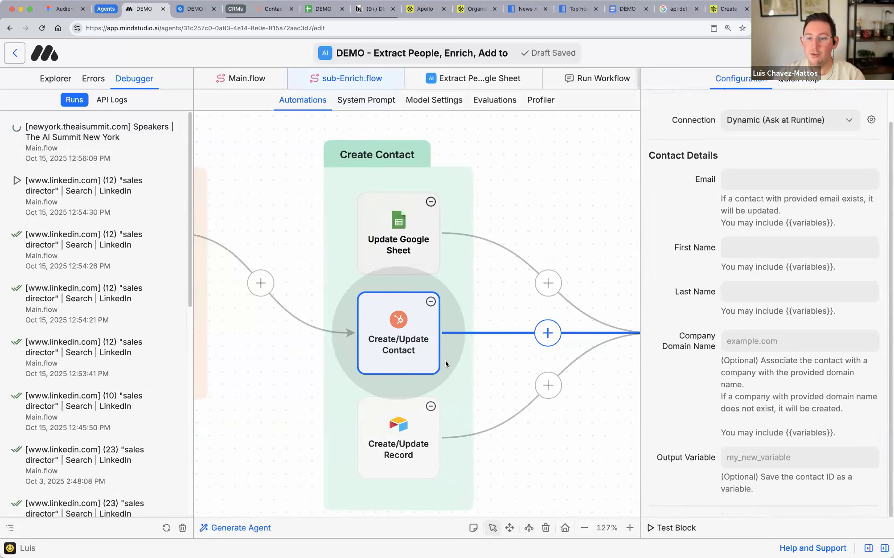
scroll(446, 363, "up", 5)
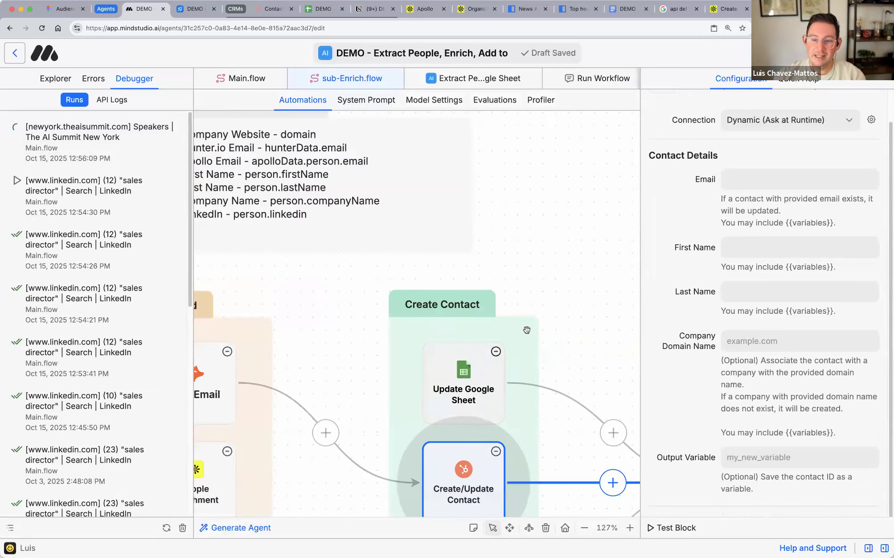
scroll(527, 329, "down", 5)
- Connect a new HubSpot account to the Create/Update Contact block, authorizing the sandbox account, and select it as the block's connection
left_click(807, 120)
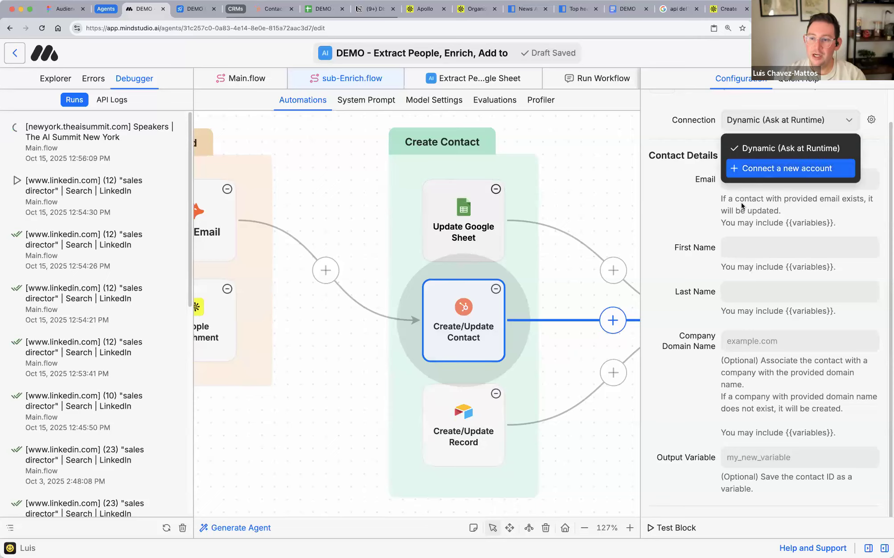
left_click(791, 169)
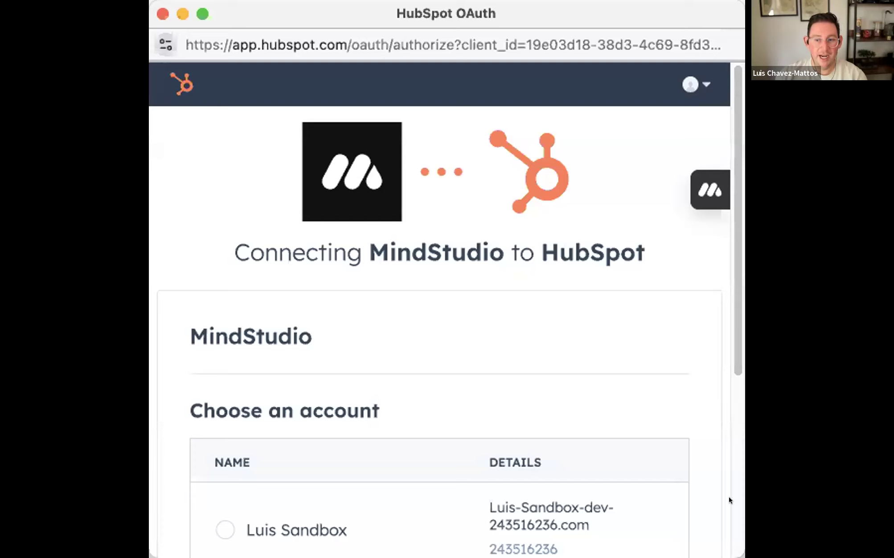
left_click_drag(726, 546, 767, 549)
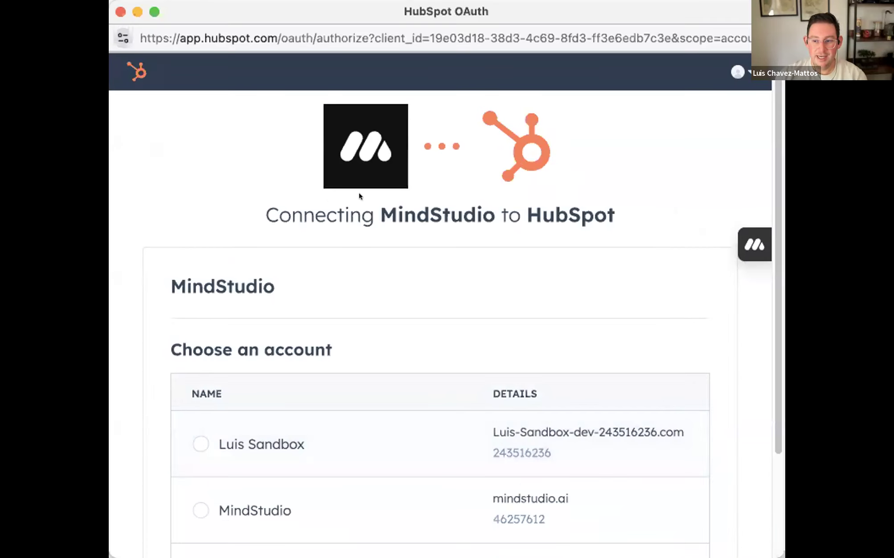
scroll(479, 263, "down", 2)
scroll(472, 257, "down", 3)
scroll(319, 141, "up", 4)
scroll(347, 198, "down", 4)
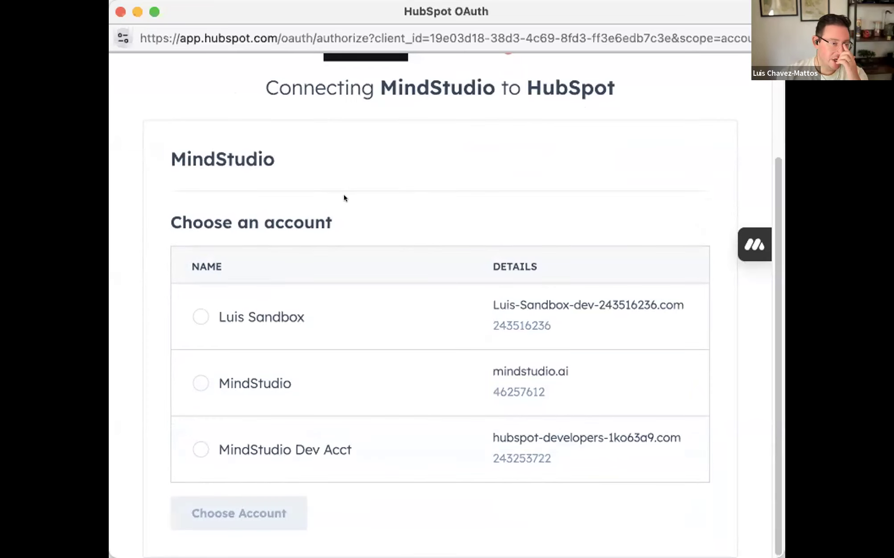
scroll(287, 156, "up", 3)
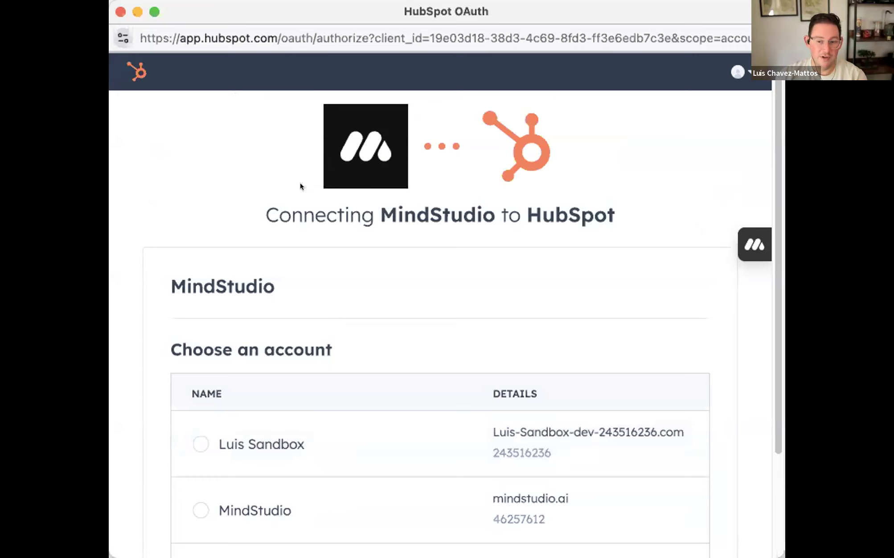
scroll(312, 187, "down", 3)
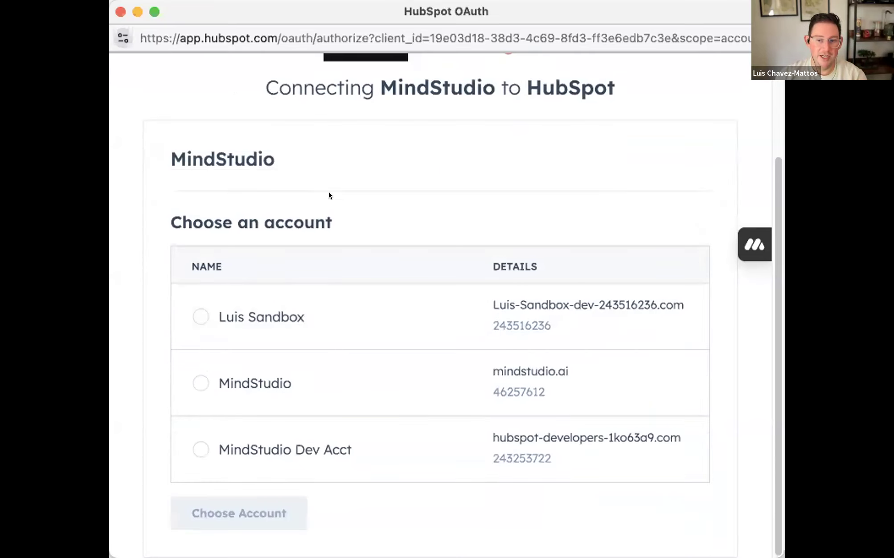
left_click(200, 315)
left_click(210, 519)
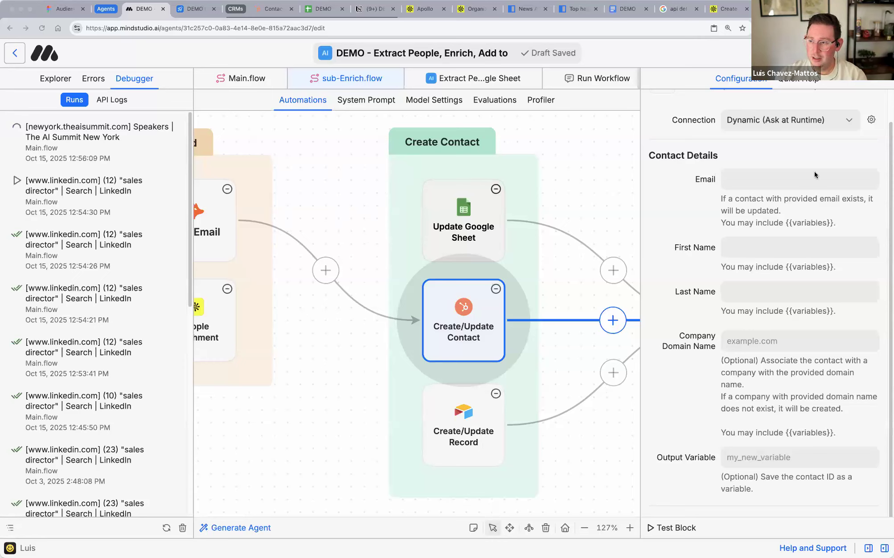
left_click(802, 120)
left_click(827, 171)
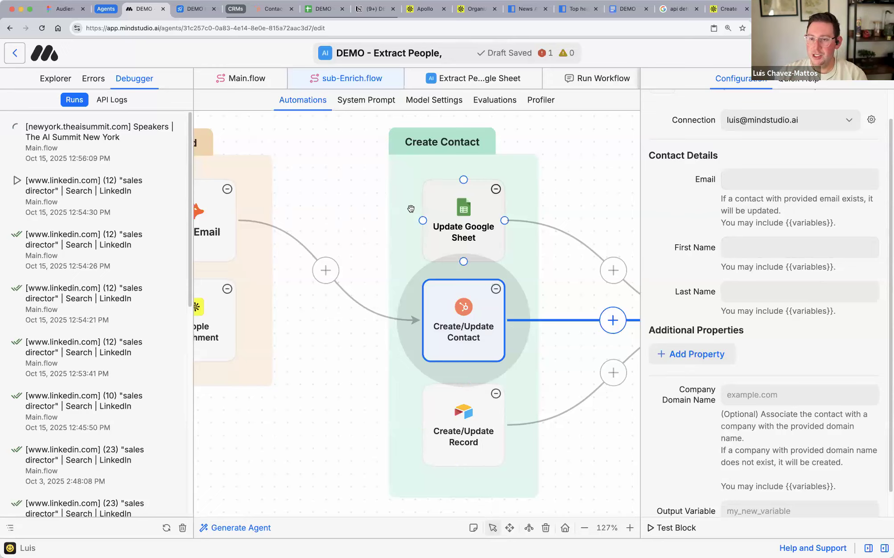
- Resize the Quick Variable Reference note to be narrower and tall enough to show every listed variable
scroll(431, 240, "up", 2)
scroll(379, 235, "up", 3)
scroll(379, 235, "down", 3)
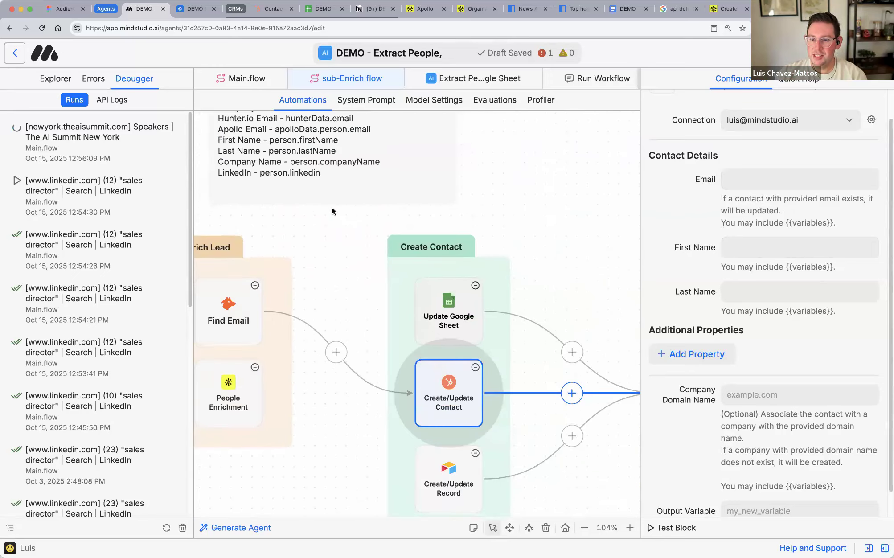
scroll(332, 207, "up", 4)
left_click(299, 250)
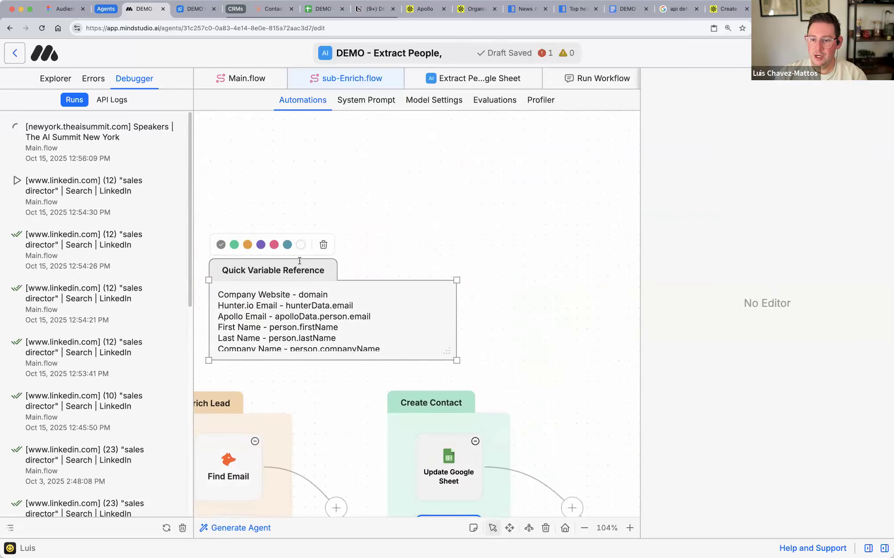
left_click_drag(379, 294, 401, 281)
left_click(443, 279)
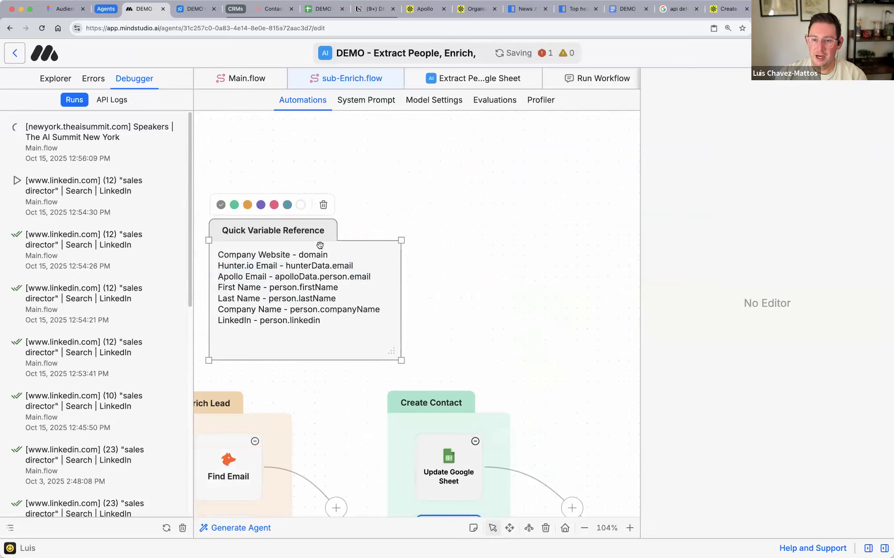
left_click_drag(322, 242, 415, 277)
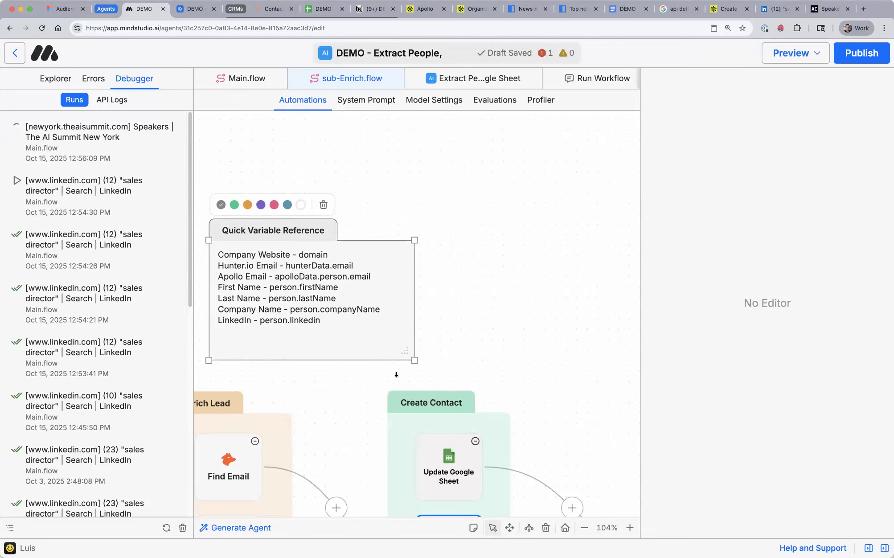
- Move the Quick Variable Reference note down beside the Create Contact group, below the People Enrichment block
scroll(392, 356, "down", 8)
scroll(362, 229, "up", 8)
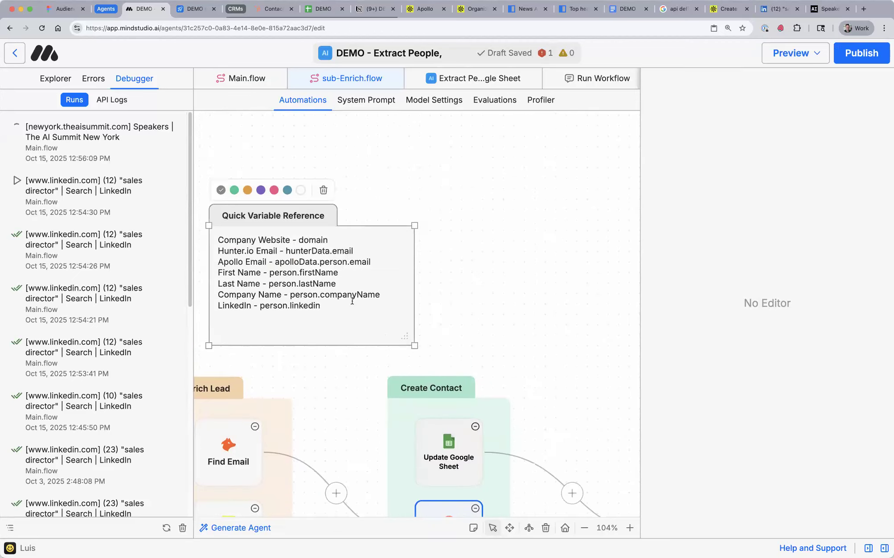
left_click_drag(330, 285, 310, 390)
scroll(308, 450, "down", 8)
scroll(332, 445, "down", 3)
scroll(307, 374, "up", 5)
left_click_drag(289, 191, 311, 392)
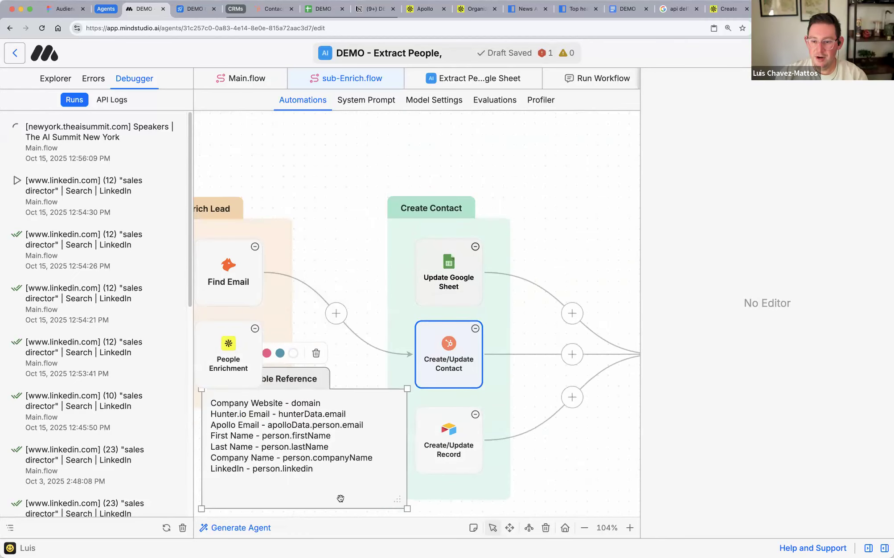
- Set the HubSpot Create/Update Contact block's Email to {{hunterData.email}}
left_click(449, 354)
left_click(760, 215)
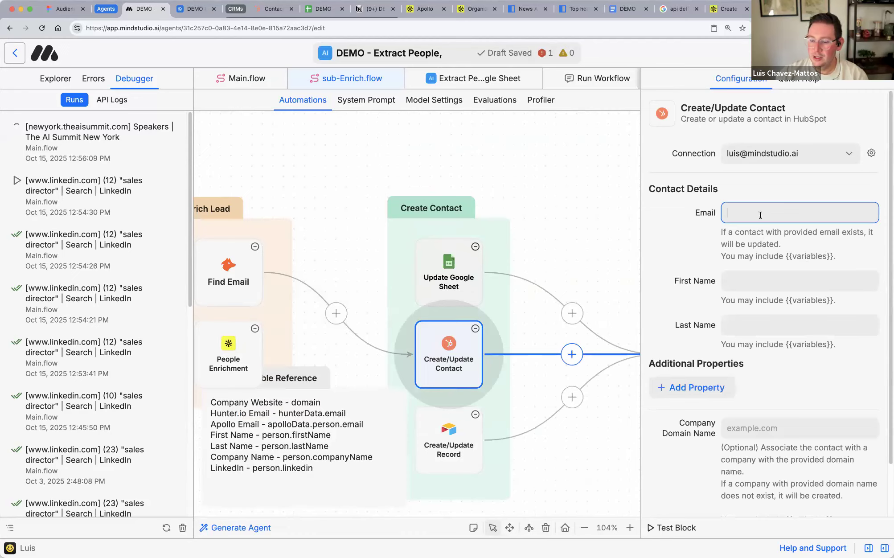
type("{{domain")
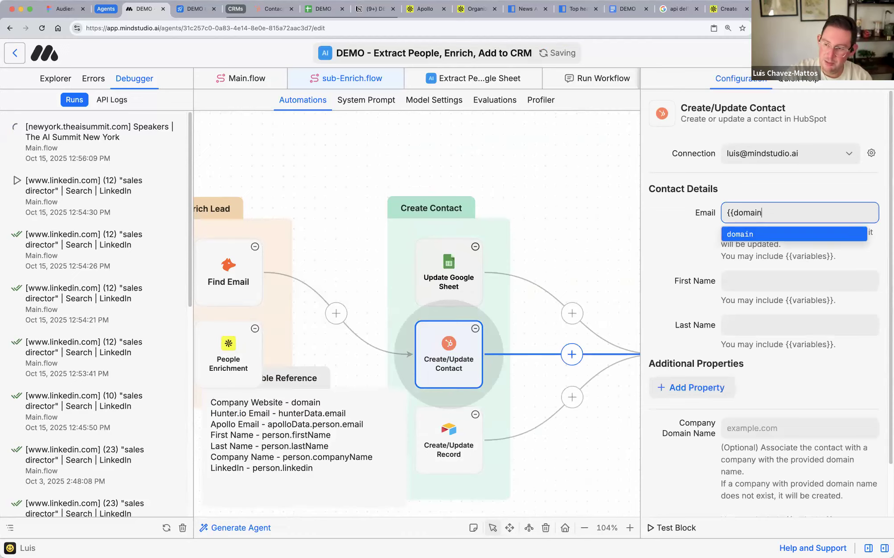
key("BackSpace")
key("BackSpace")
key("BackSpace")
key("BackSpace")
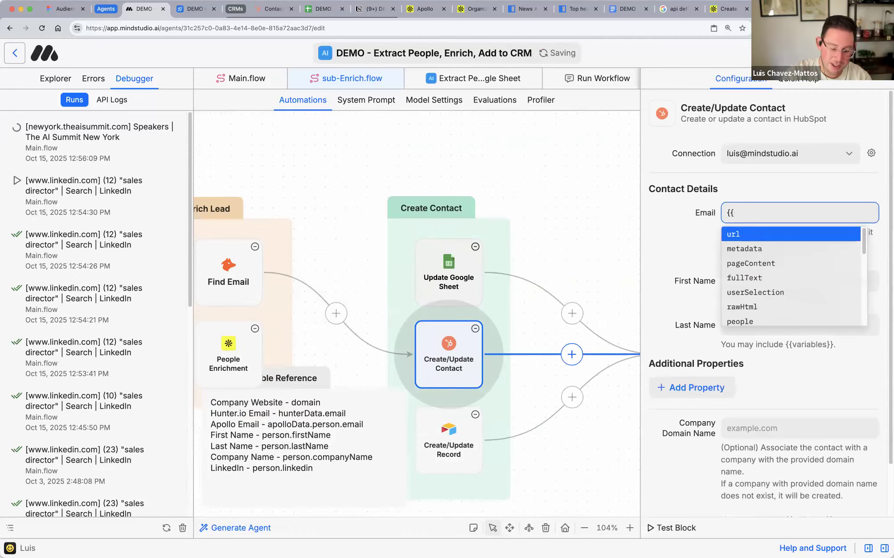
type("hunter")
key("Return")
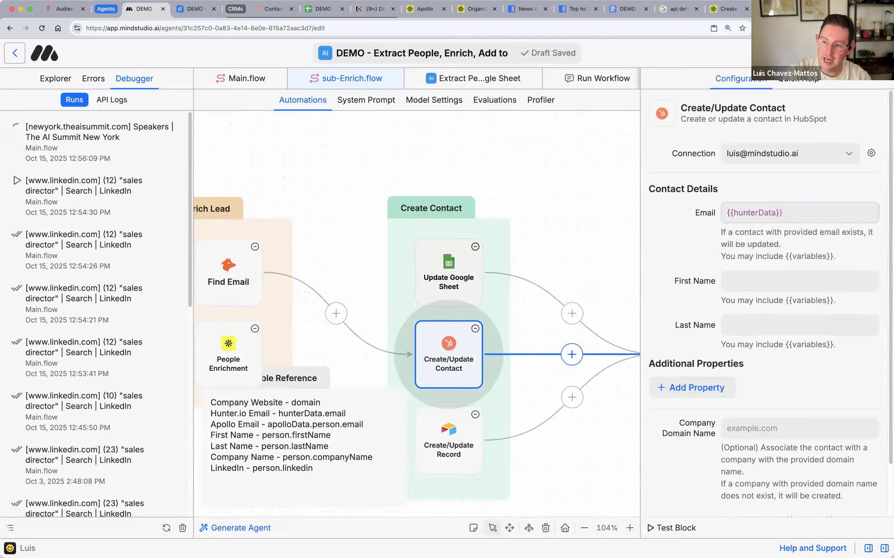
left_click(776, 212)
type(".email")
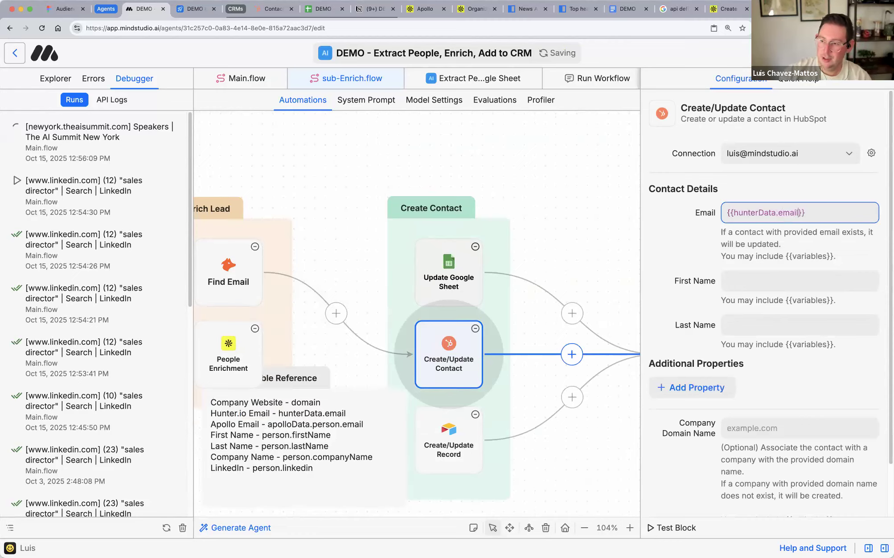
- Set the contact's First Name to {{person.firstName}} and Last Name to {{person.lastName}}
left_click(767, 281)
type("{")
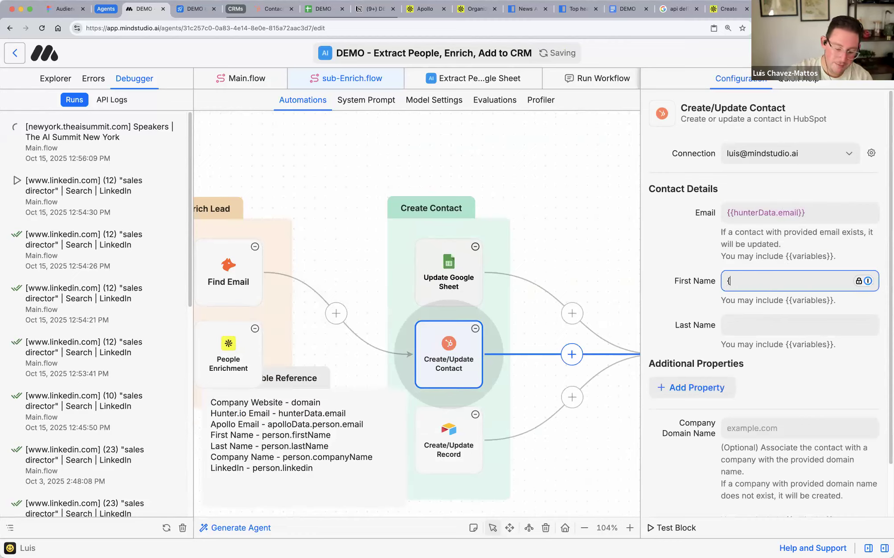
type("{perso")
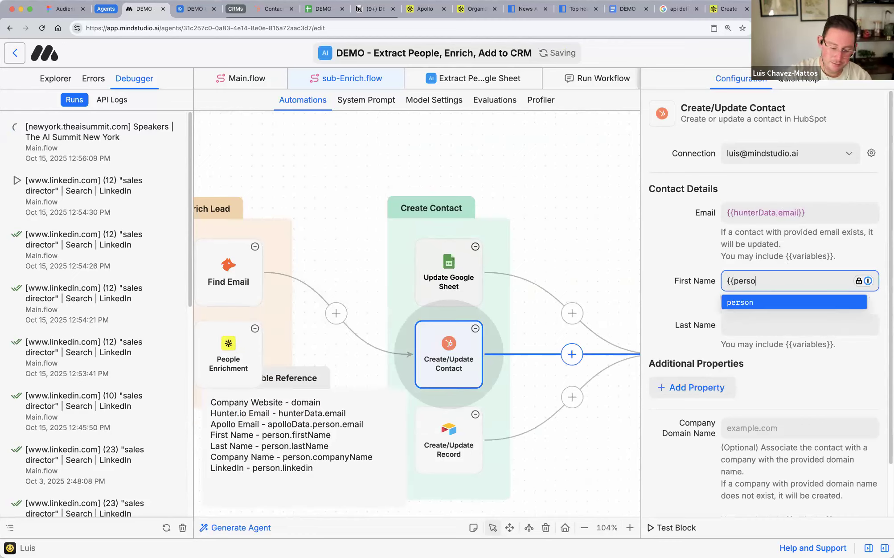
type("n.firstName}}")
left_click(768, 328)
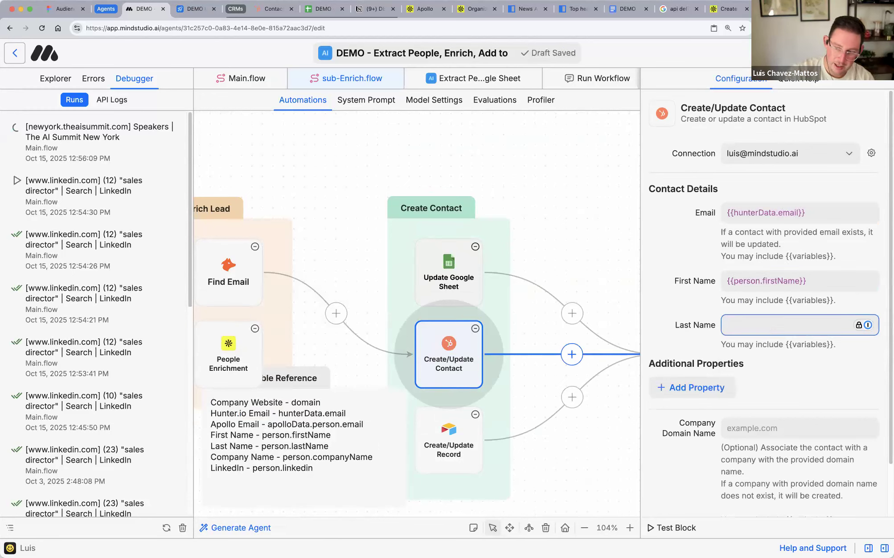
type("{{person")
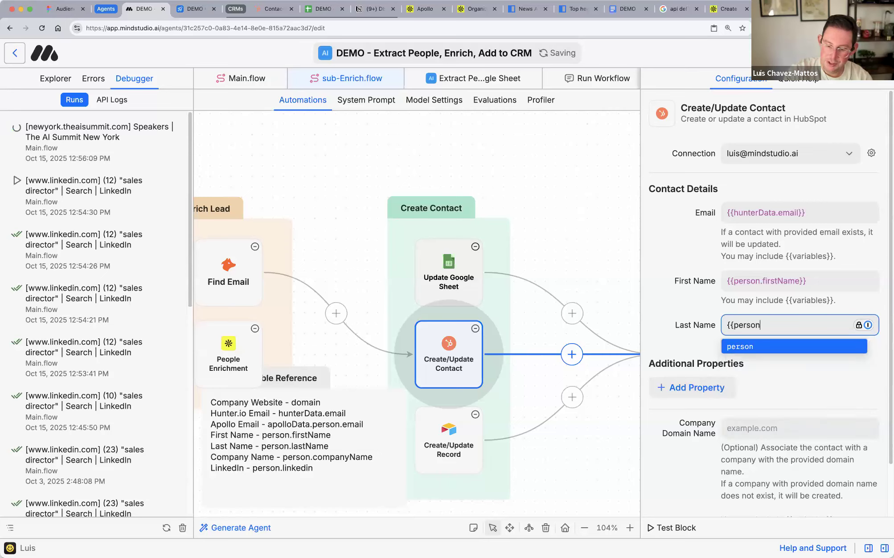
type(".lastName")
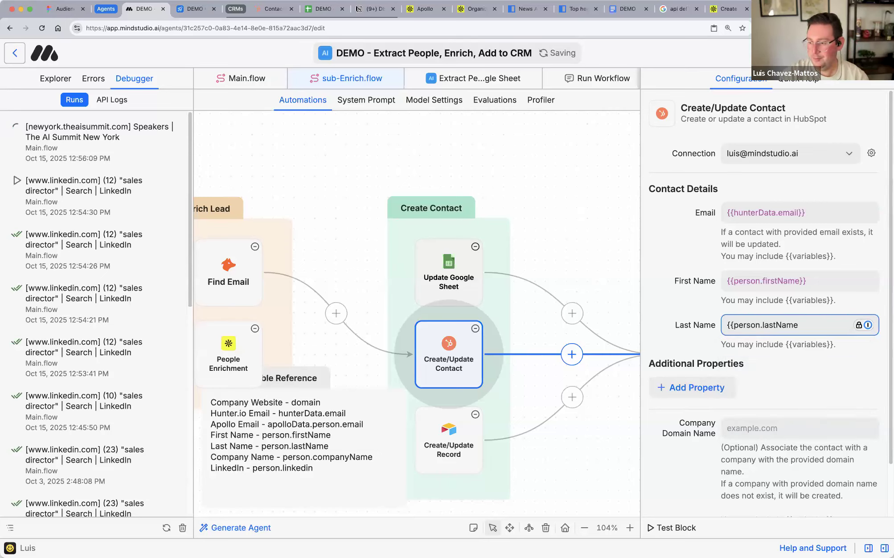
type("}}")
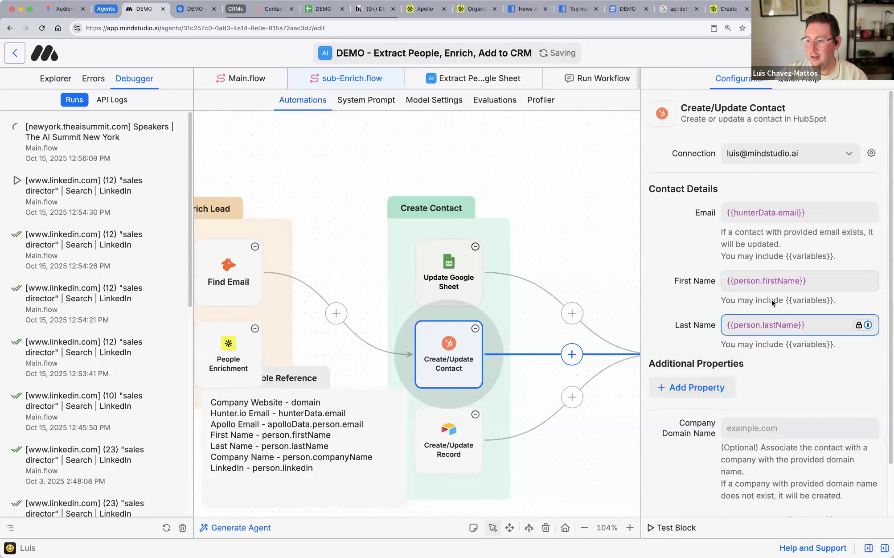
- Switch to HubSpot's contacts list and examine which contact properties are available as columns
scroll(771, 304, "down", 2)
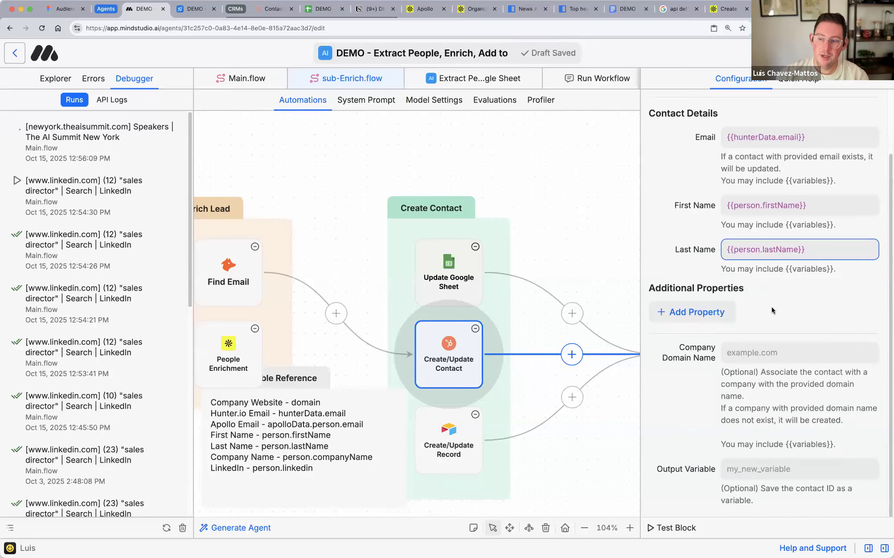
scroll(732, 299, "down", 1)
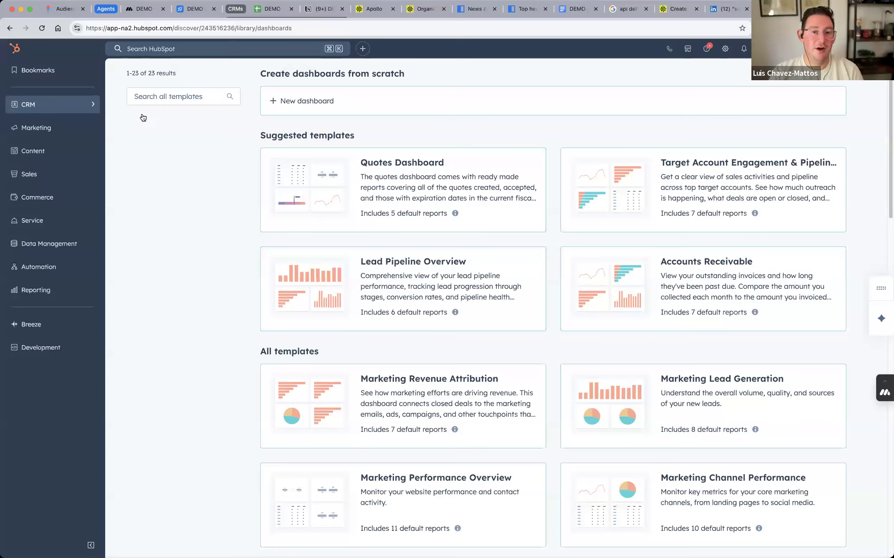
left_click(162, 108)
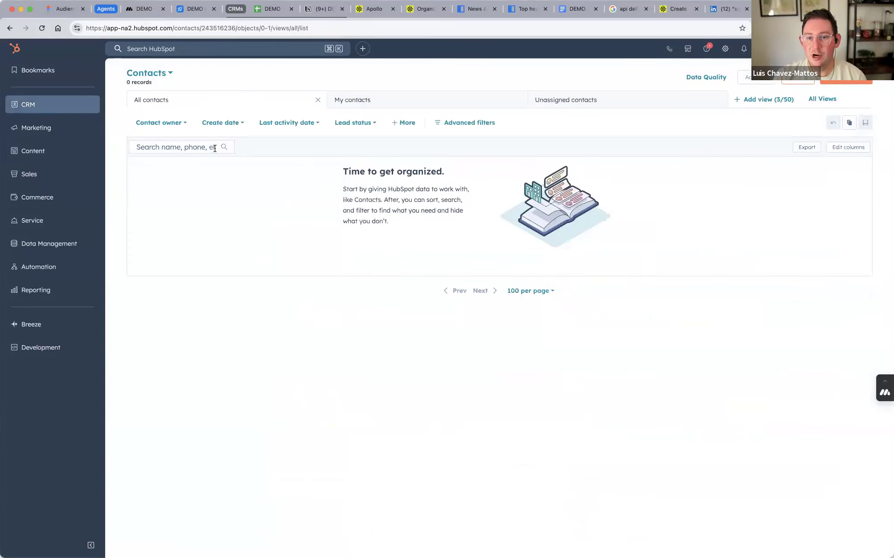
left_click(839, 149)
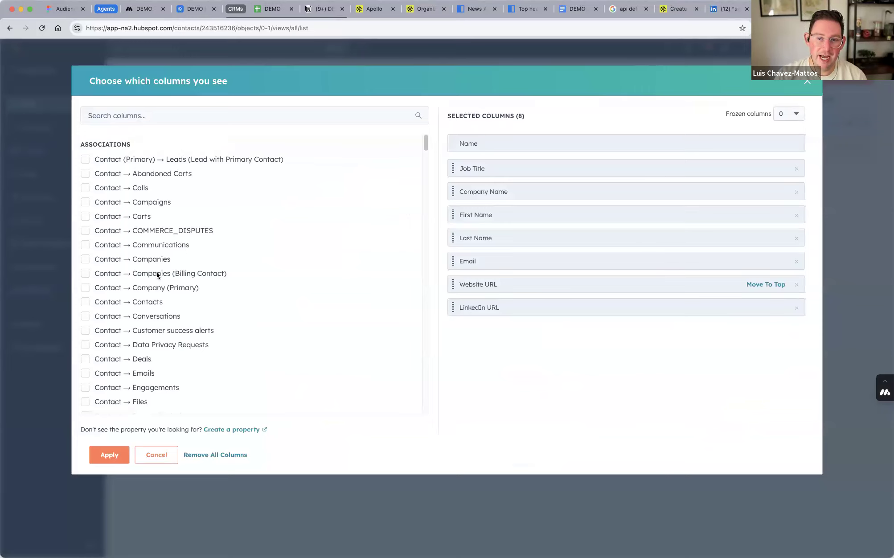
scroll(413, 162, "down", 5)
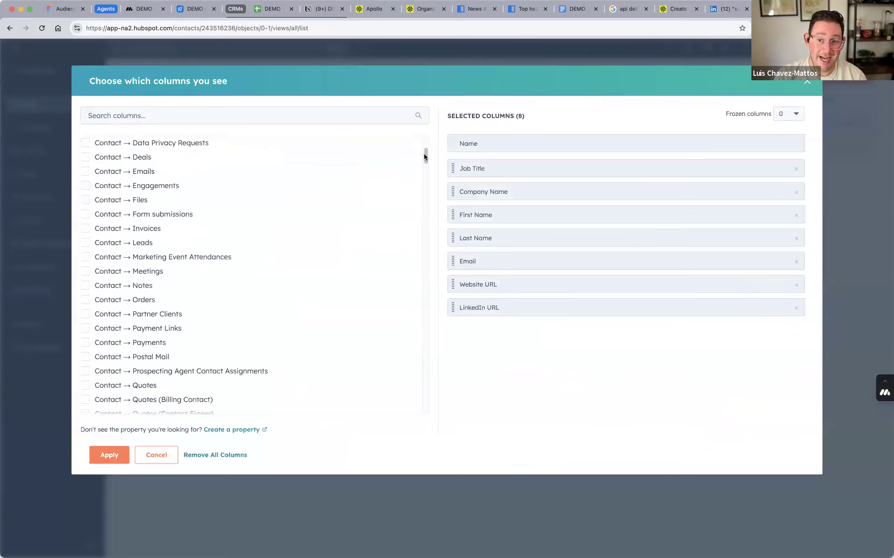
scroll(418, 268, "down", 20)
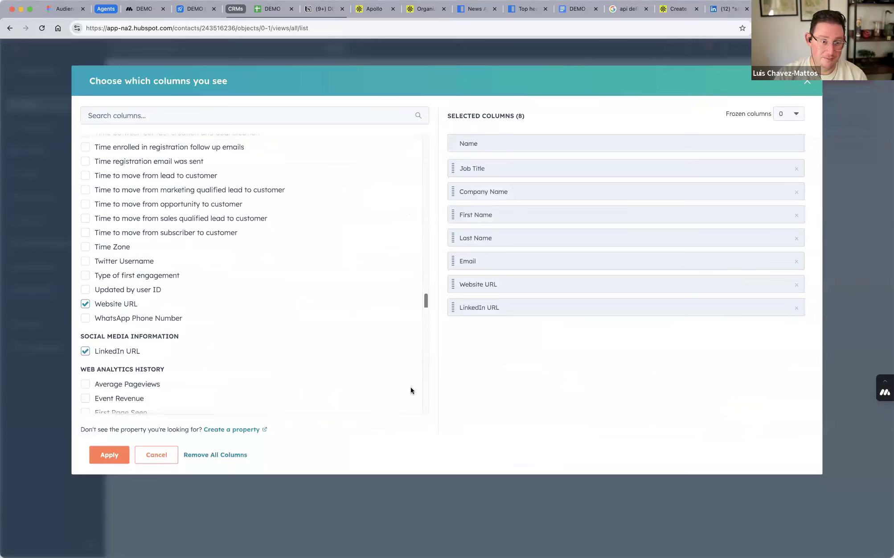
scroll(405, 394, "down", 10)
scroll(395, 223, "up", 20)
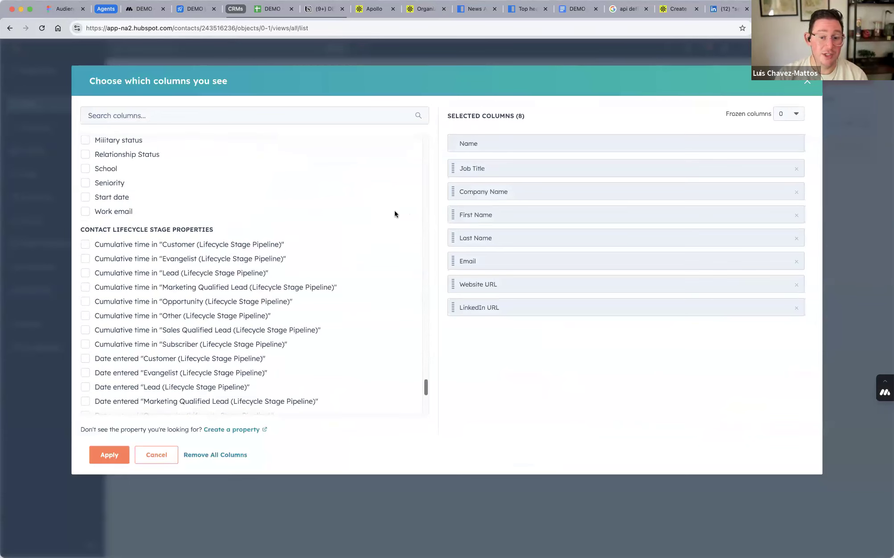
scroll(394, 172, "up", 15)
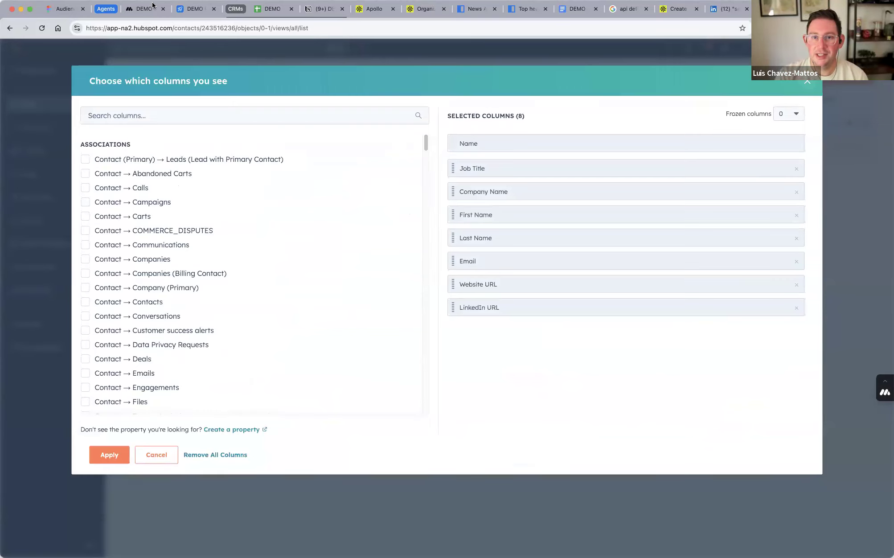
key("Escape")
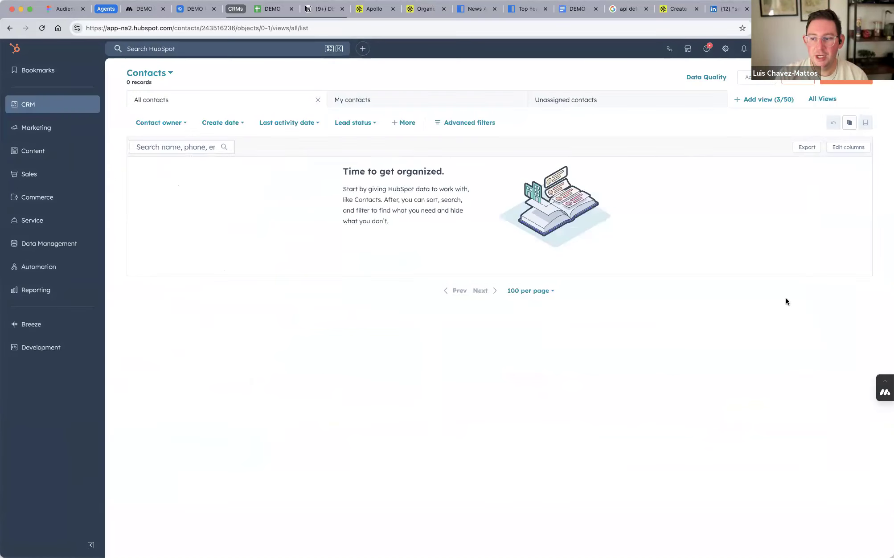
- Return to MindStudio and add Company Name and LinkedIn URL as additional properties of the HubSpot Create/Update Contact block
key("super+2")
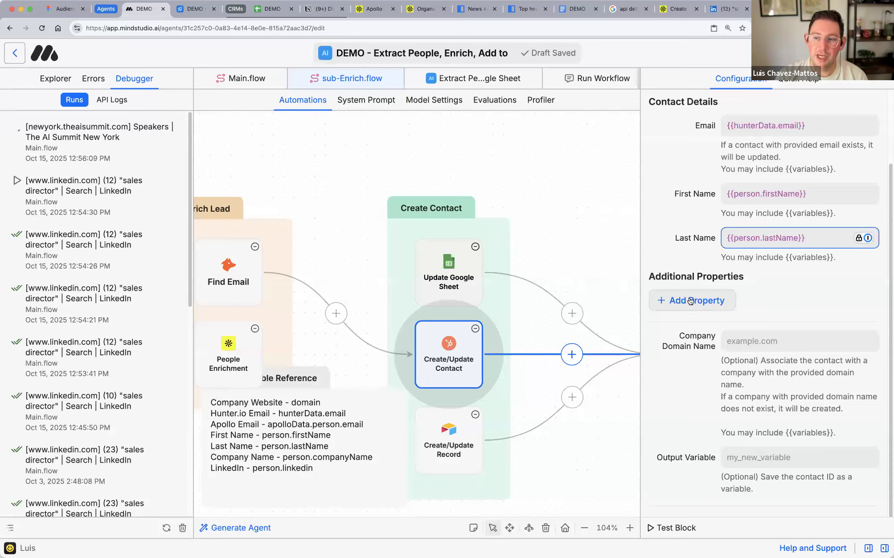
scroll(687, 256, "up", 2)
scroll(690, 304, "down", 2)
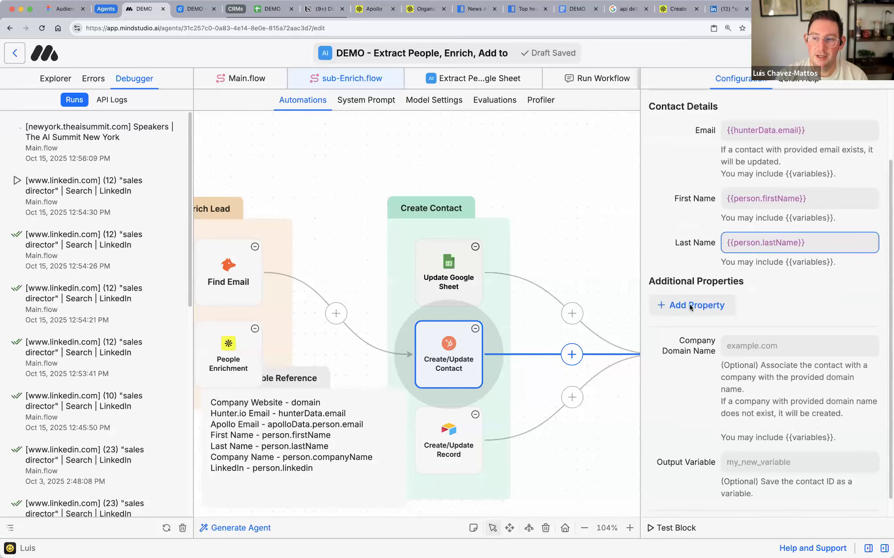
left_click(691, 304)
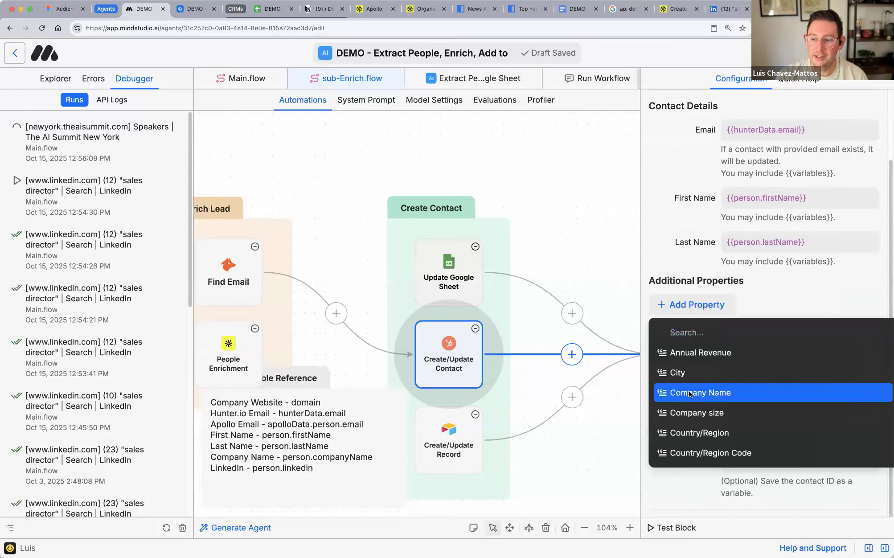
left_click(761, 392)
left_click(696, 347)
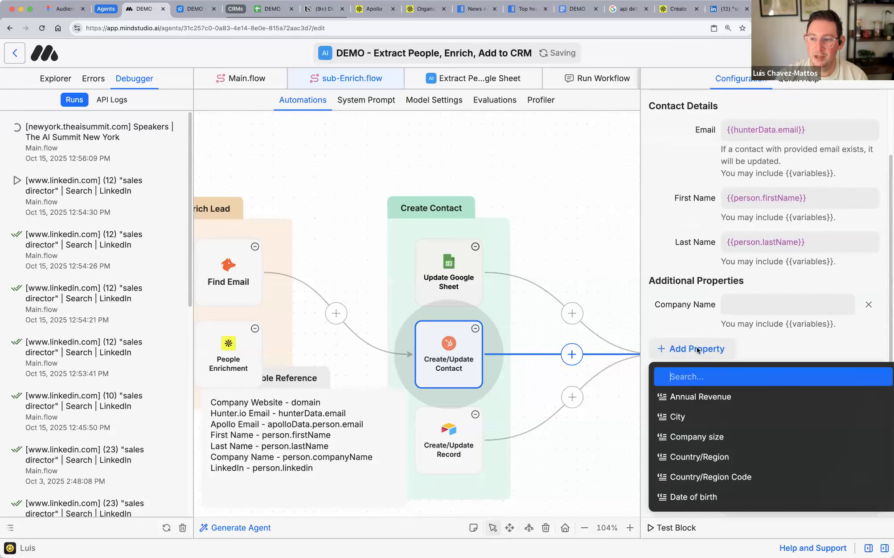
type("k")
key("BackSpace")
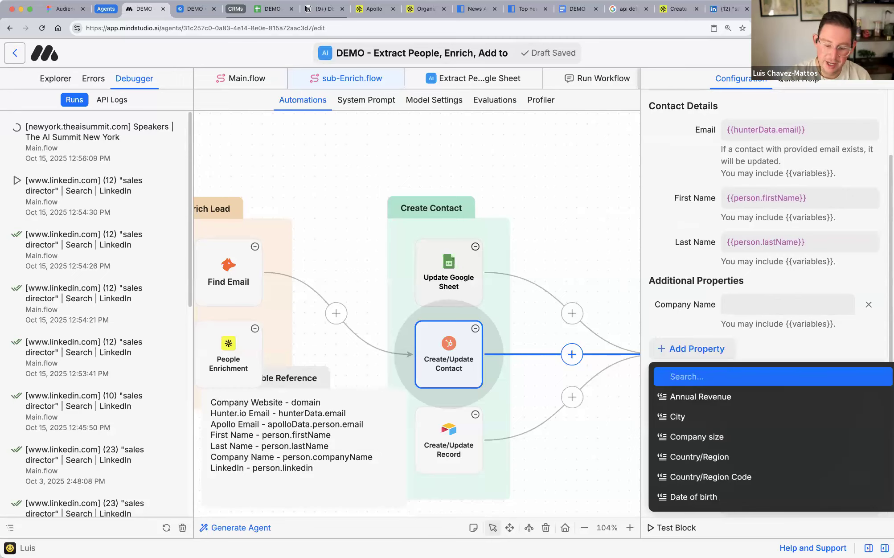
type("link")
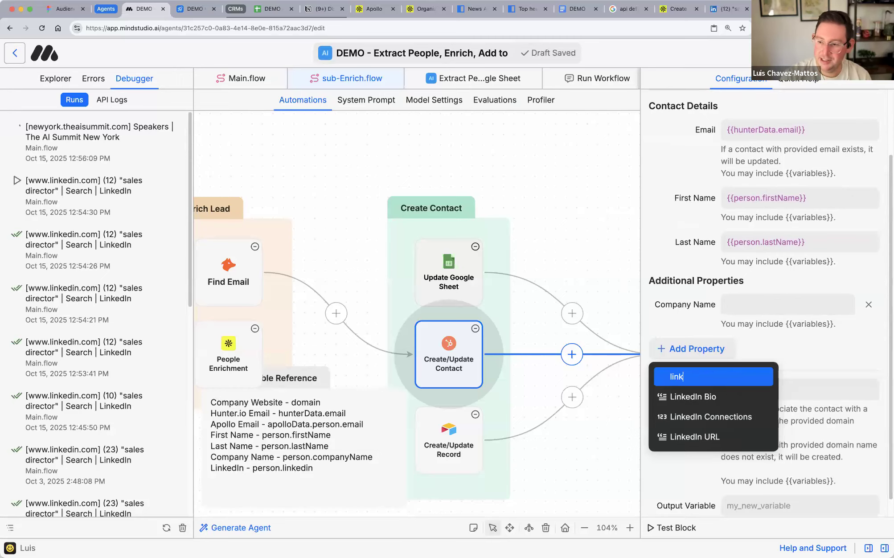
left_click(696, 438)
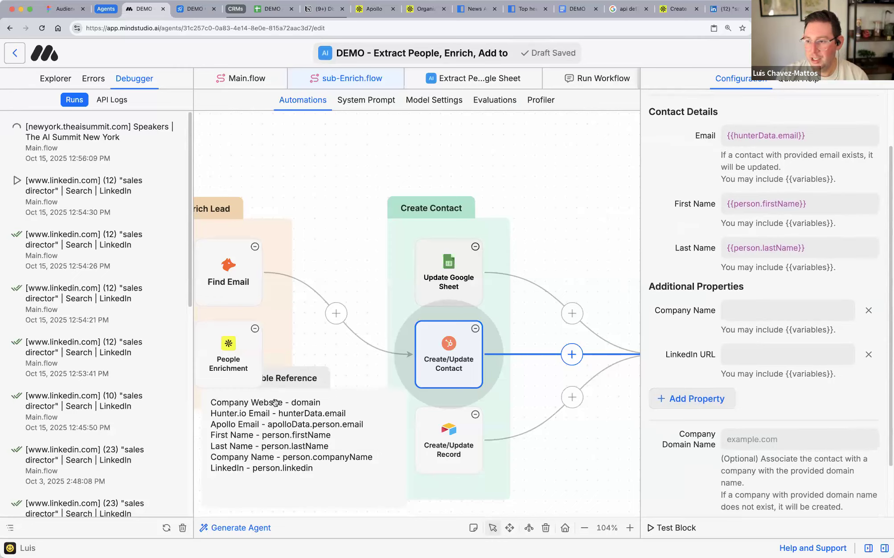
- Set the contact block's Company Domain Name to {{domain}}
scroll(730, 392, "down", 3)
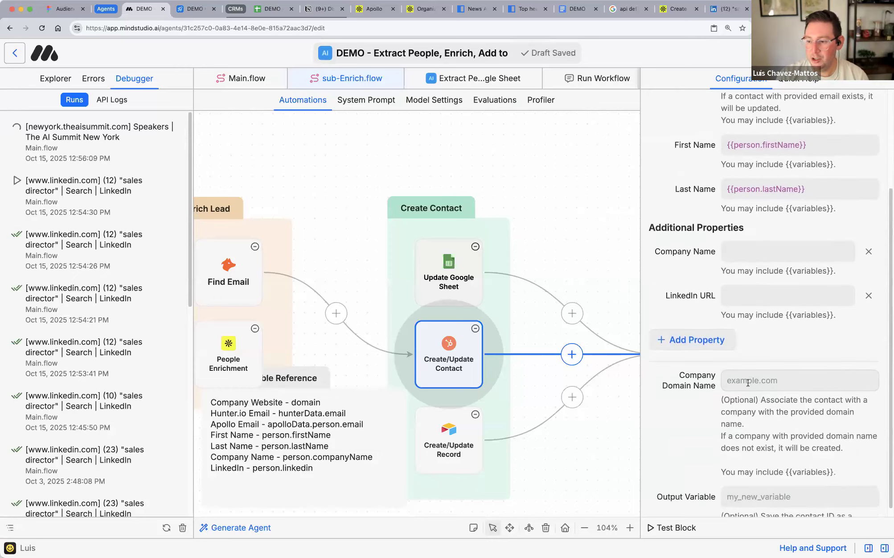
left_click(747, 381)
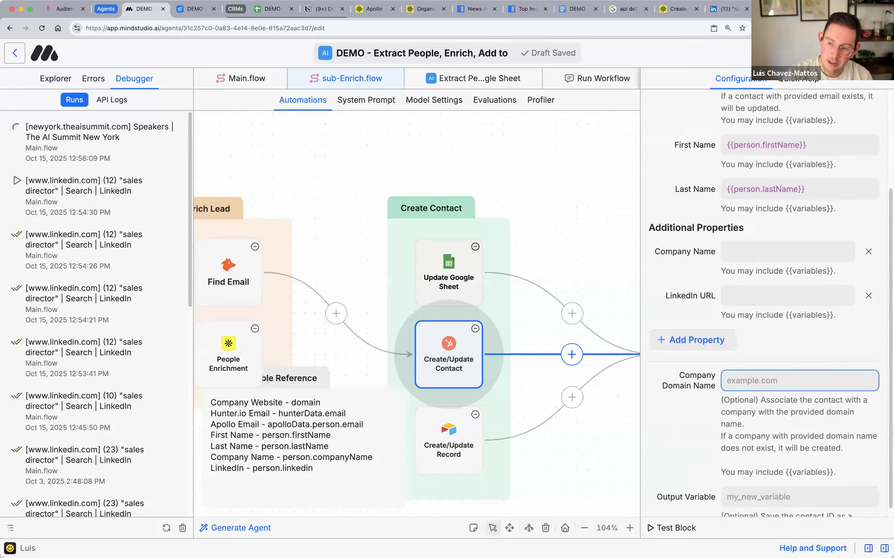
type("{{dona")
key("BackSpace")
type("main}}")
key("Return")
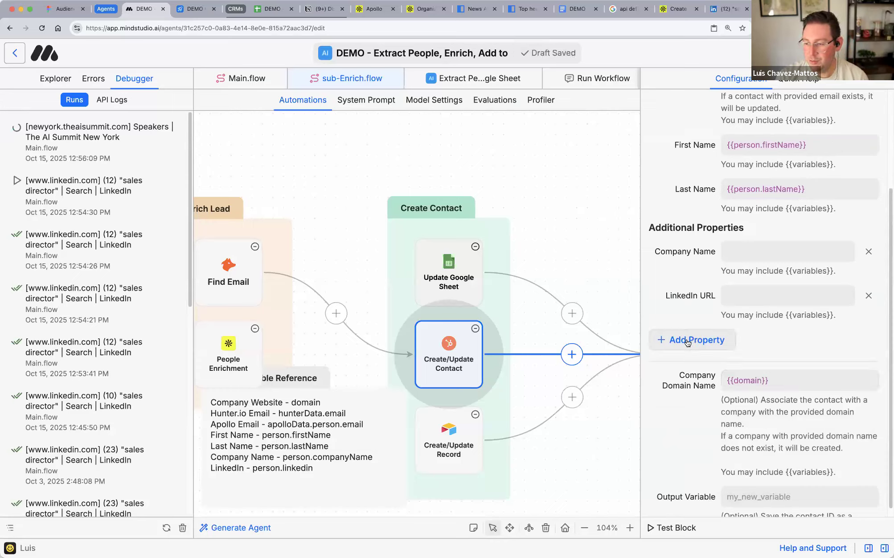
- Set the Company Name property to {{person.companyName}} and the LinkedIn URL property to {{person.linkedin}}
left_click(736, 252)
type("{{per")
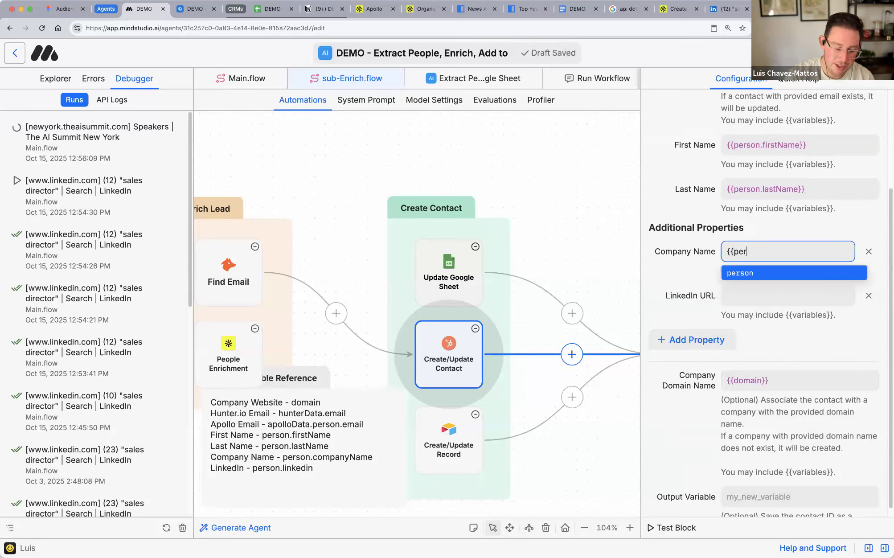
type("son.companyName}}")
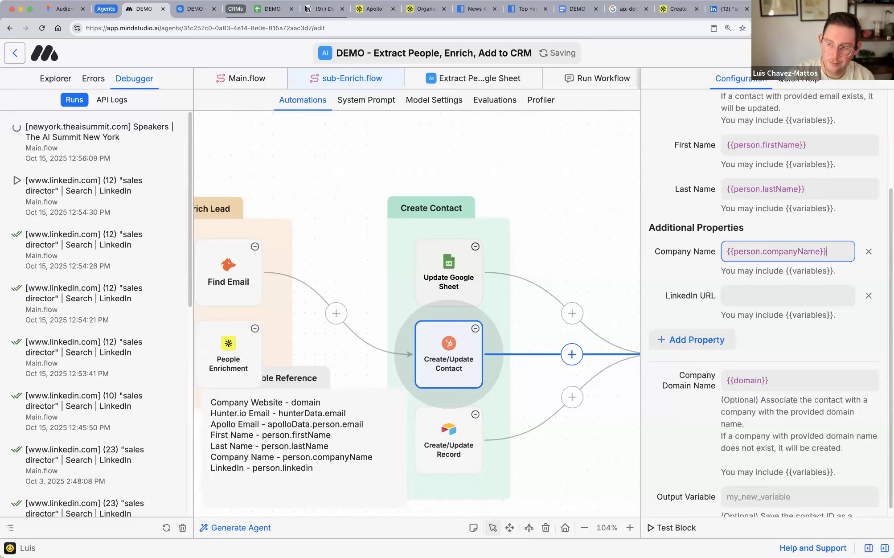
left_click(734, 295)
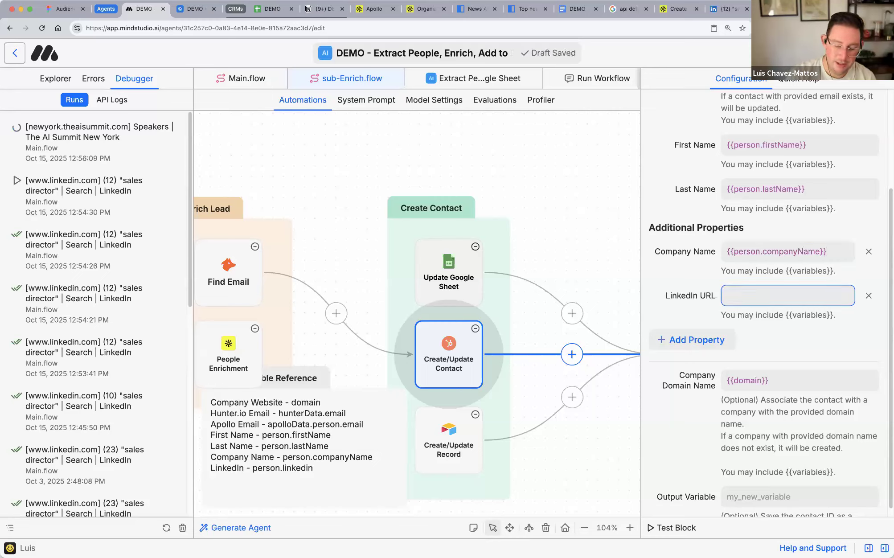
type("{{person.")
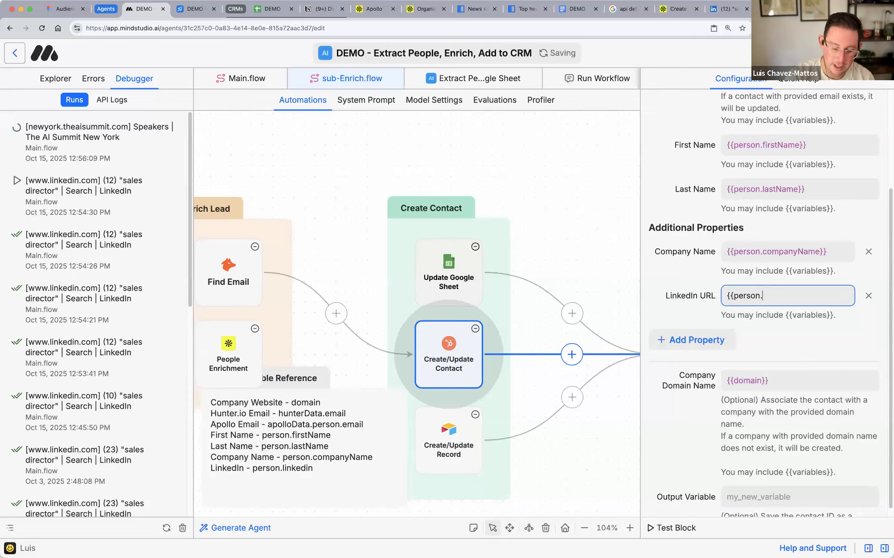
type("linkedin")
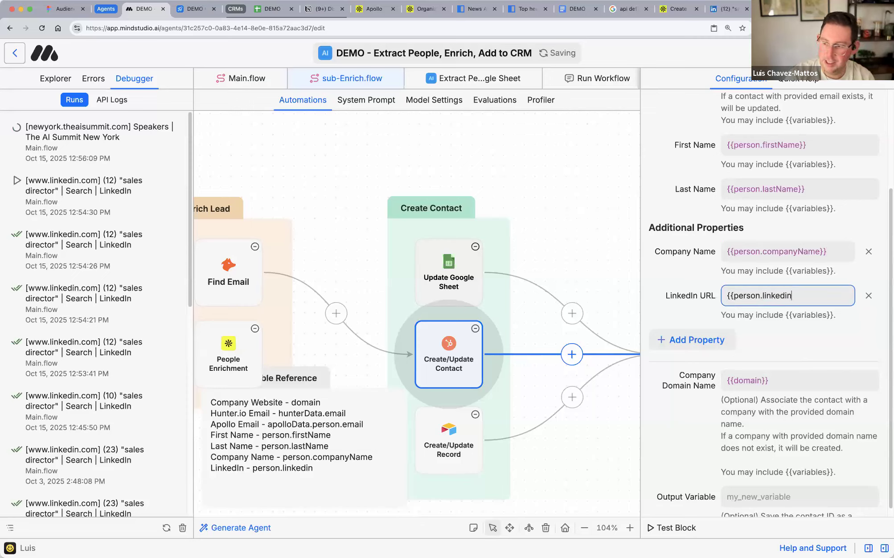
type("}}")
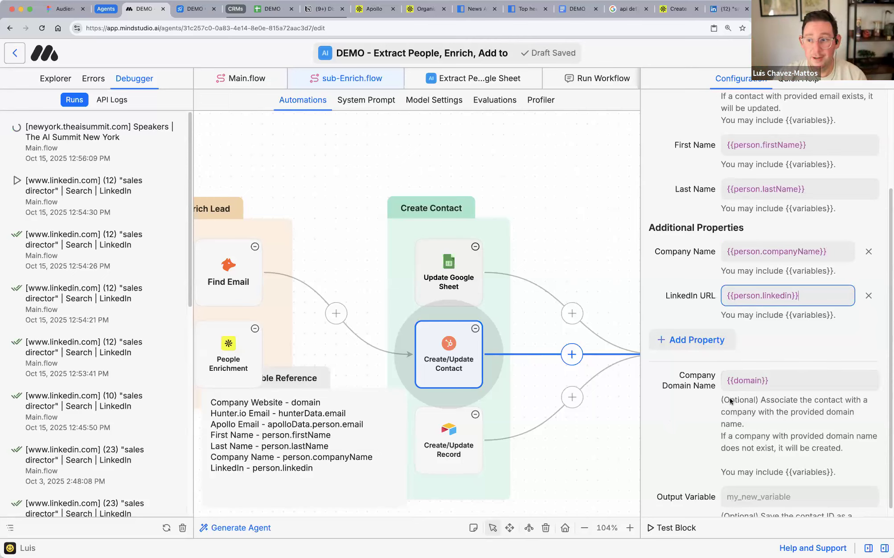
scroll(730, 397, "down", 2)
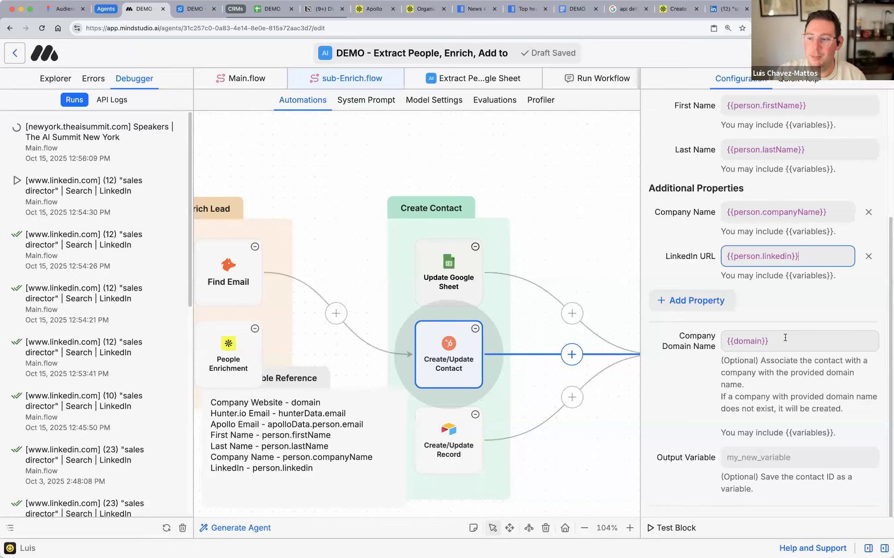
scroll(696, 258, "up", 2)
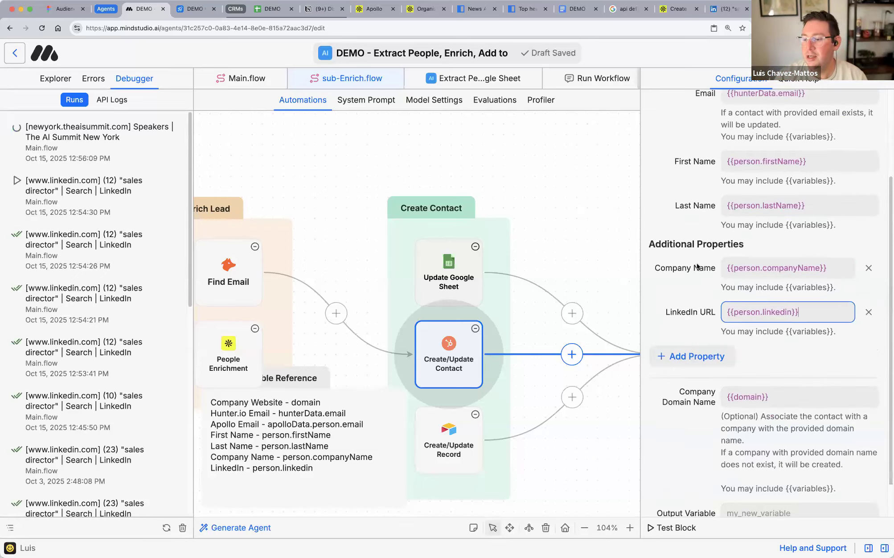
scroll(753, 422, "down", 2)
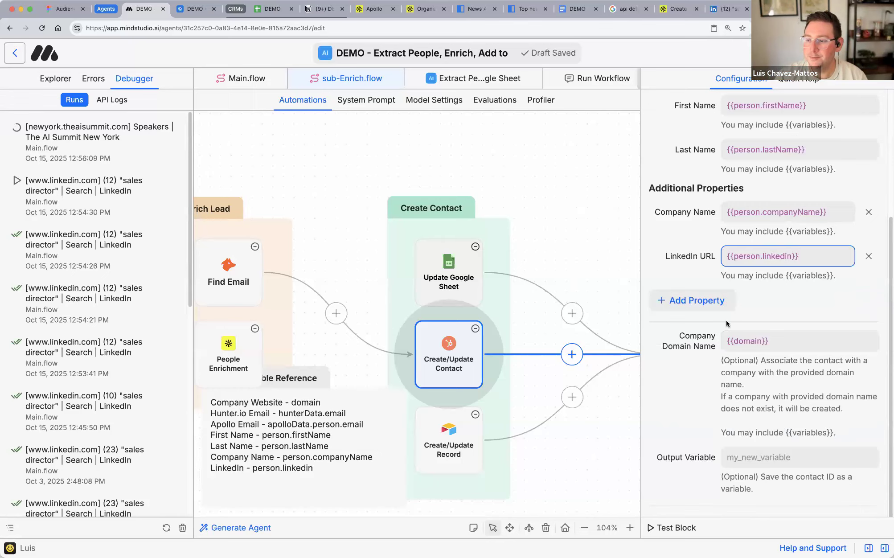
scroll(708, 220, "up", 10)
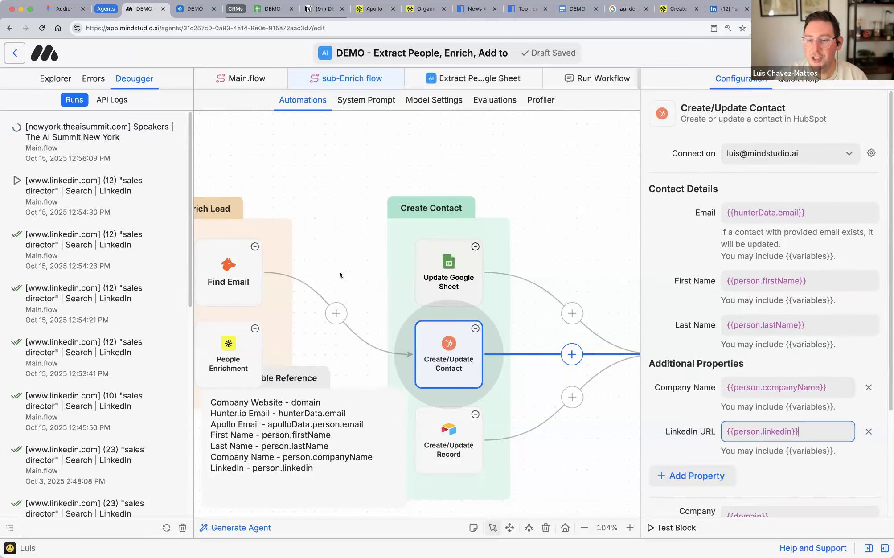
- Move the Quick Variable Reference note well below the Enrich Lead and Create Contact groups so it no longer overlaps them
scroll(339, 274, "left", 5)
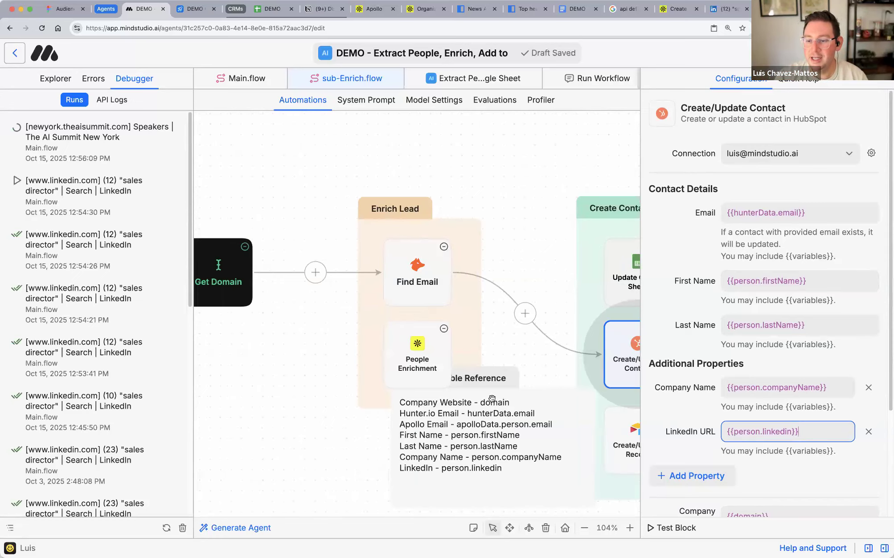
scroll(528, 308, "down", 8)
scroll(504, 291, "up", 2)
scroll(493, 235, "down", 4)
left_click_drag(523, 174, 404, 405)
scroll(483, 255, "up", 6)
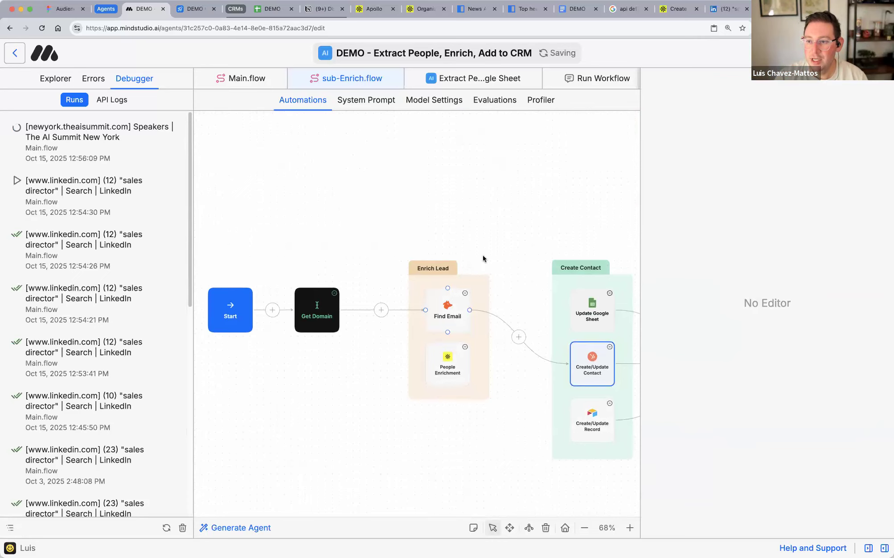
- Switch to the LinkedIn people search for "sales director" and go to page 5 of the results
left_click(726, 9)
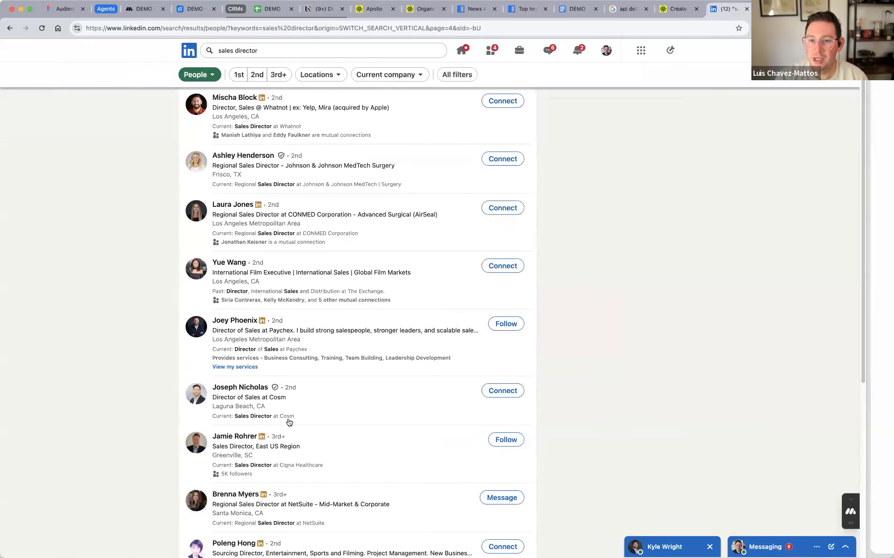
scroll(338, 419, "down", 6)
left_click(369, 416)
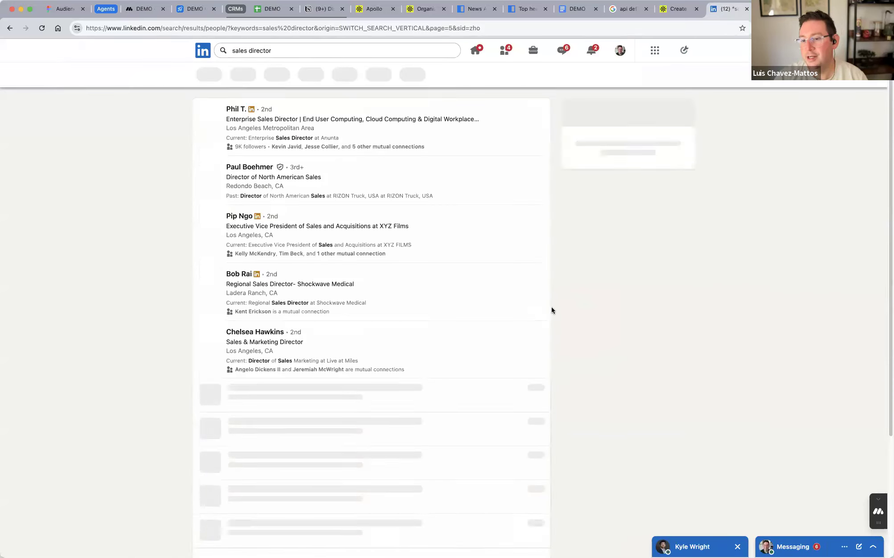
- Run the "DEMO - Extract People, Enrich, Add to CRM" agent on this LinkedIn results page through the MindStudio extension
left_click(877, 499)
left_click(878, 495)
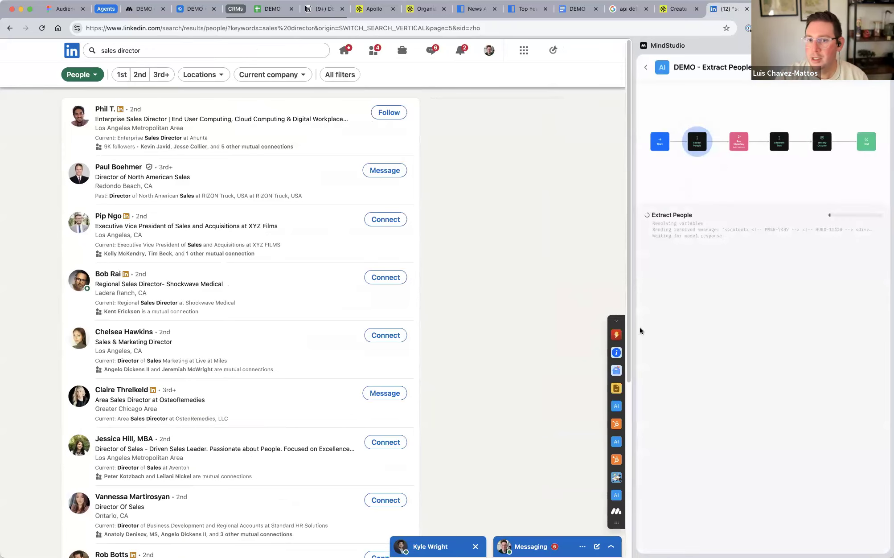
scroll(373, 466, "down", 5)
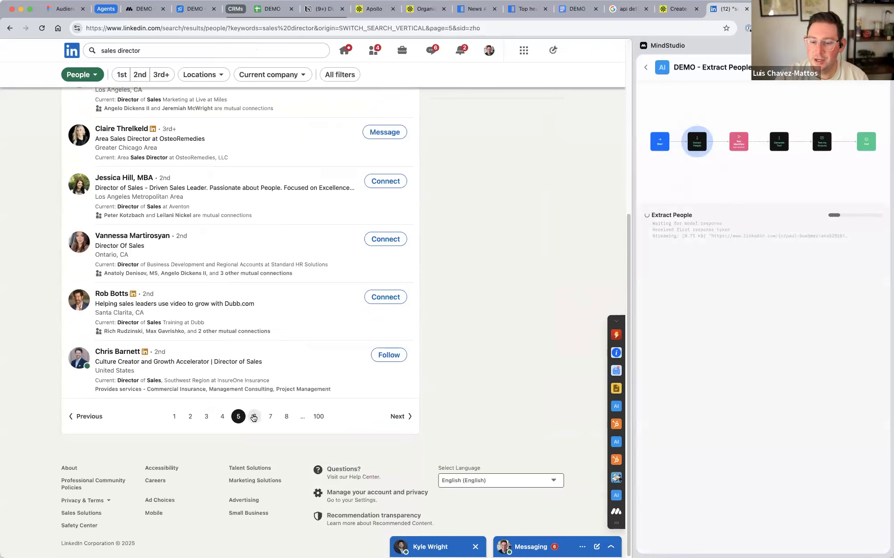
- Go to page 6 of the LinkedIn "sales director" results and start a new run of the extraction agent there
left_click(254, 418)
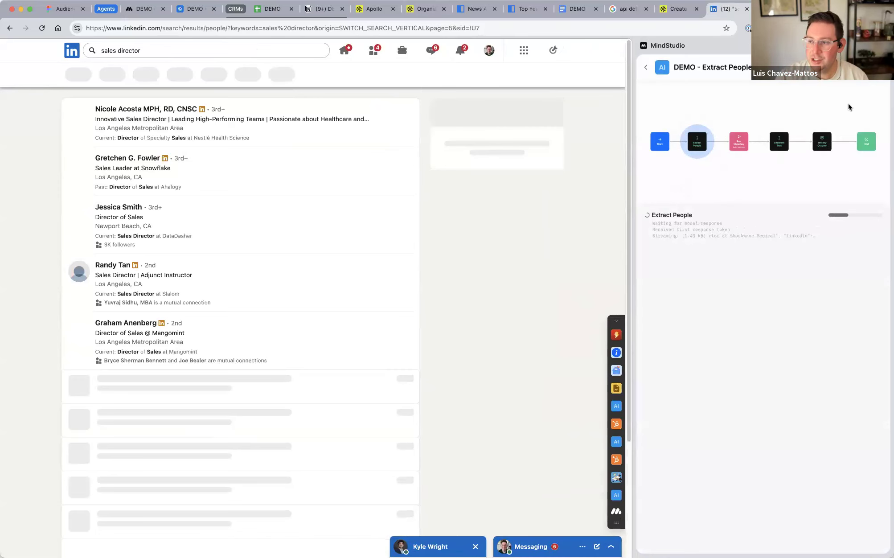
left_click(874, 67)
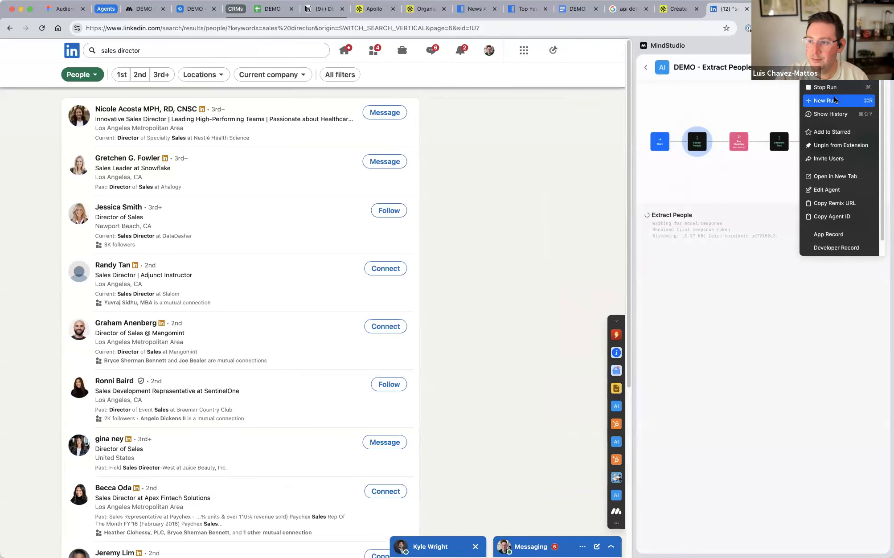
left_click(843, 98)
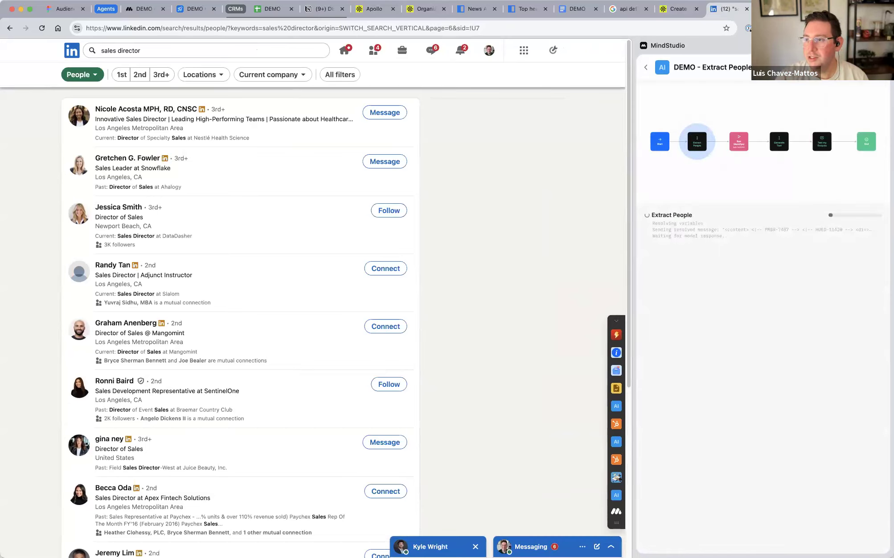
- Switch to the DEMO CRM base in Airtable and examine the latest enriched records in the People table
key("ctrl+Tab")
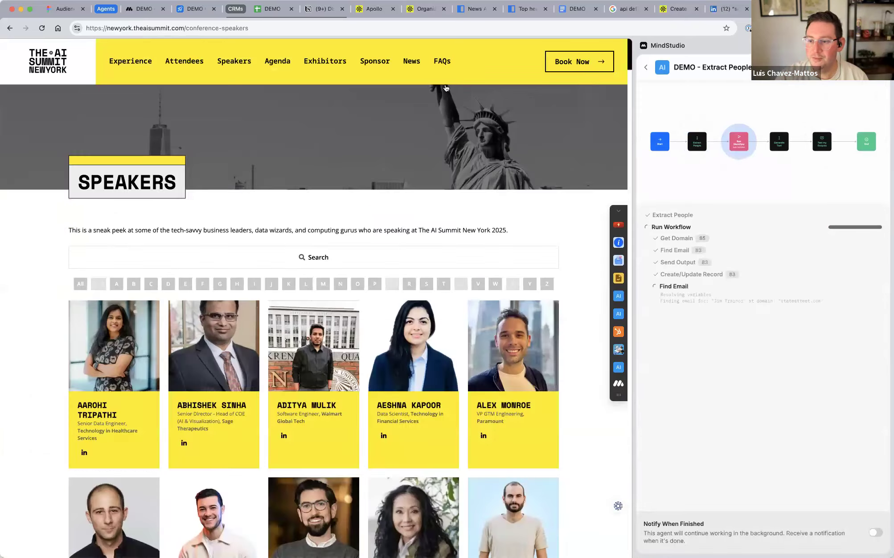
left_click(195, 9)
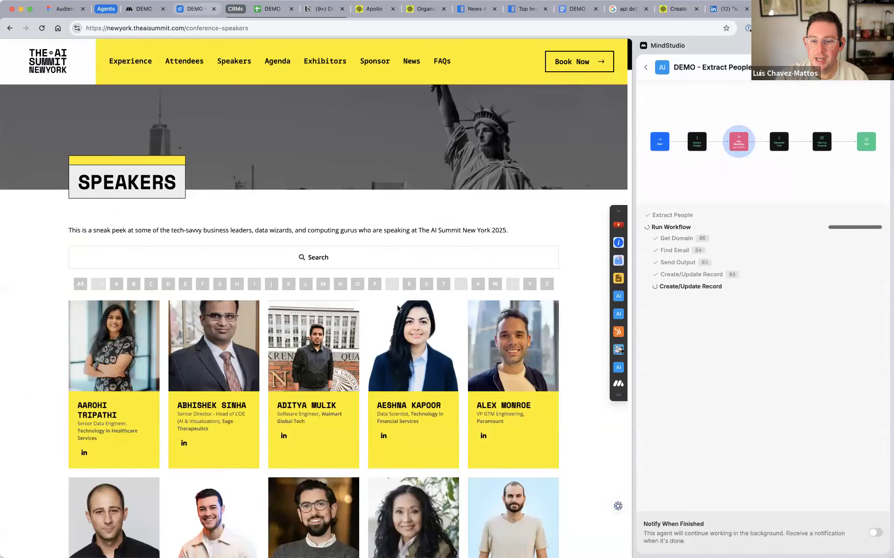
scroll(395, 306, "down", 6)
scroll(346, 262, "down", 8)
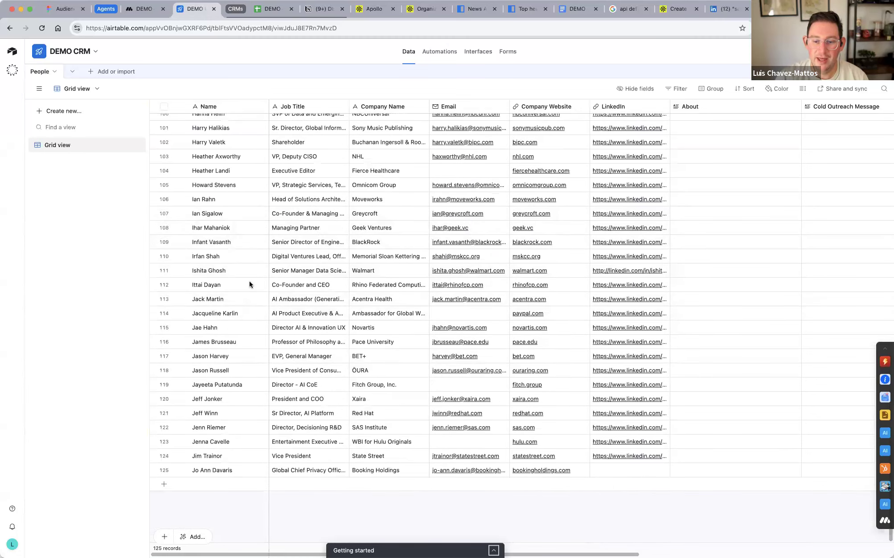
scroll(244, 278, "up", 2)
scroll(244, 278, "up", 7)
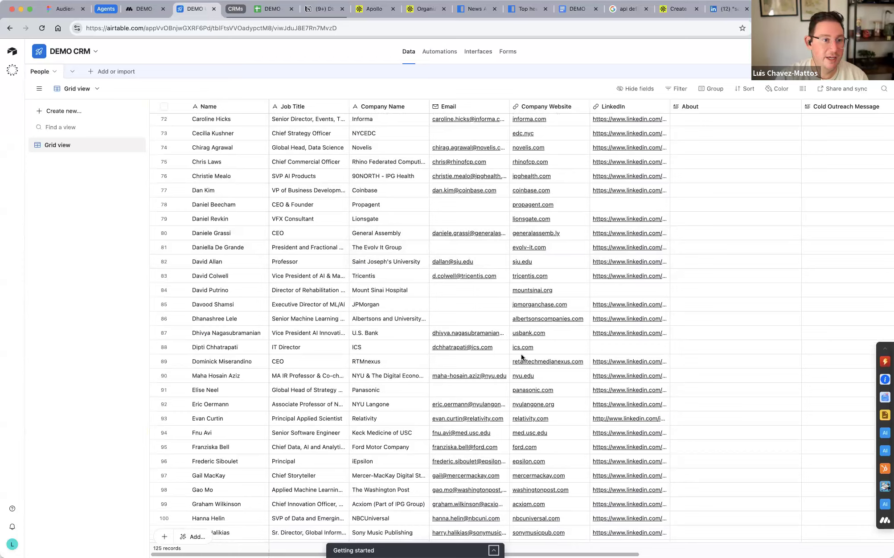
scroll(534, 361, "down", 6)
scroll(540, 351, "down", 2)
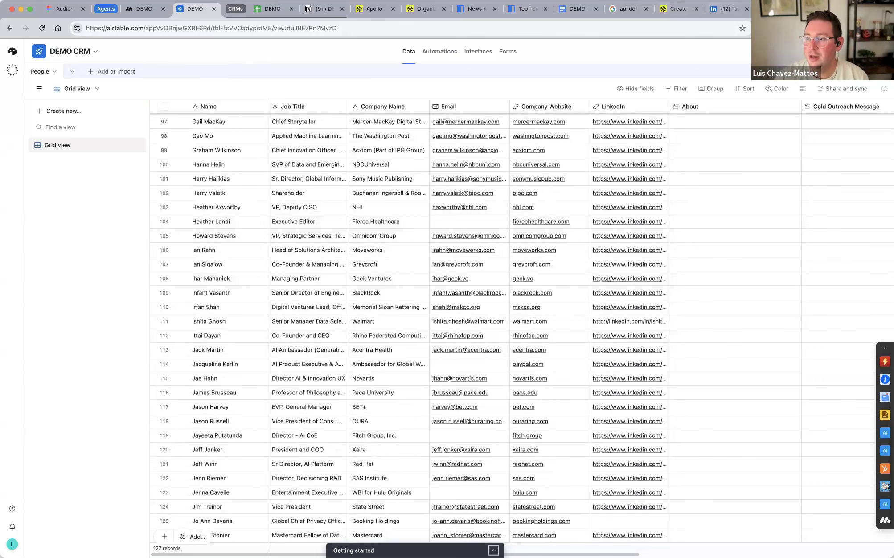
- Switch to the MindStudio agent editor and review the Enrich Lead and Create Contact groups of the sub-Enrich workflow
left_click(146, 9)
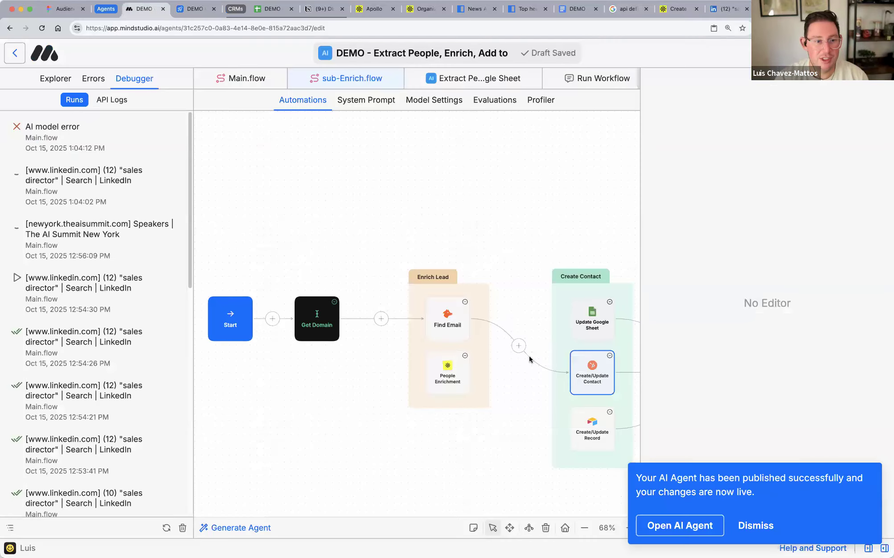
scroll(527, 360, "down", 2)
scroll(527, 359, "right", 5)
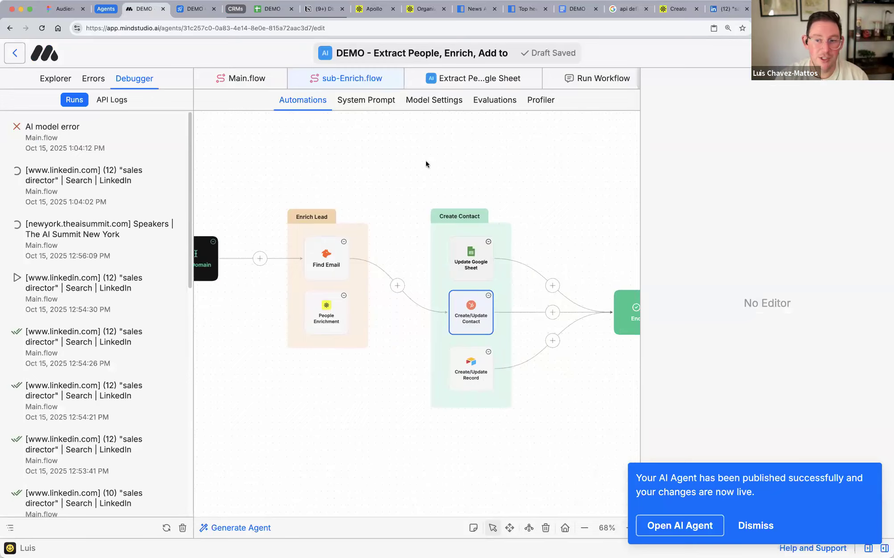
scroll(428, 164, "left", 1)
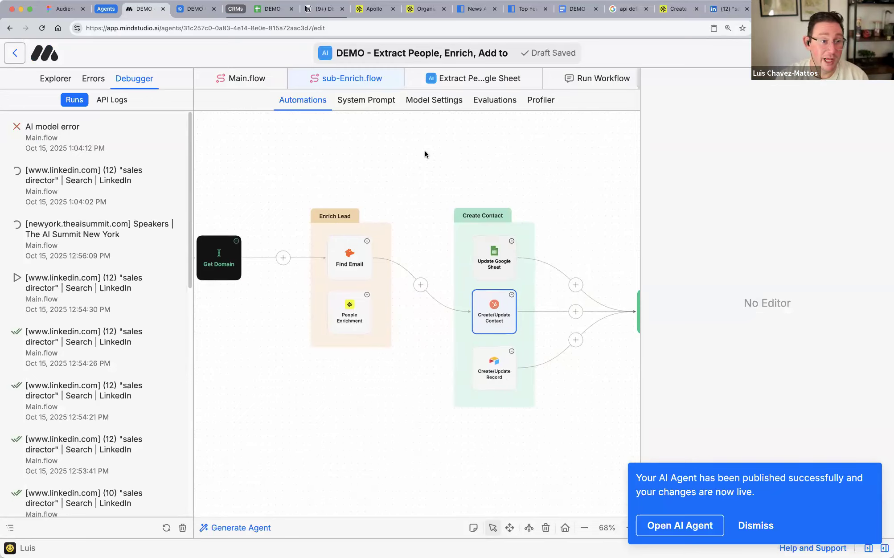
scroll(424, 154, "down", 1)
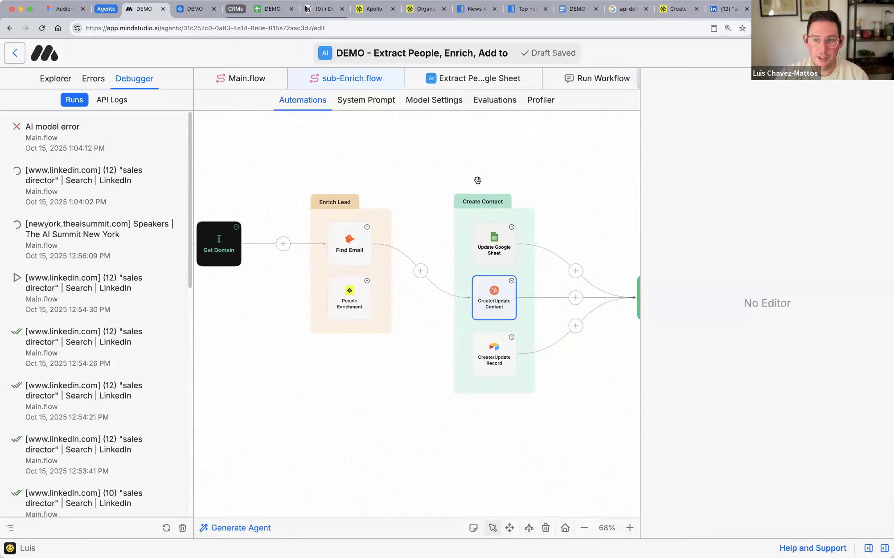
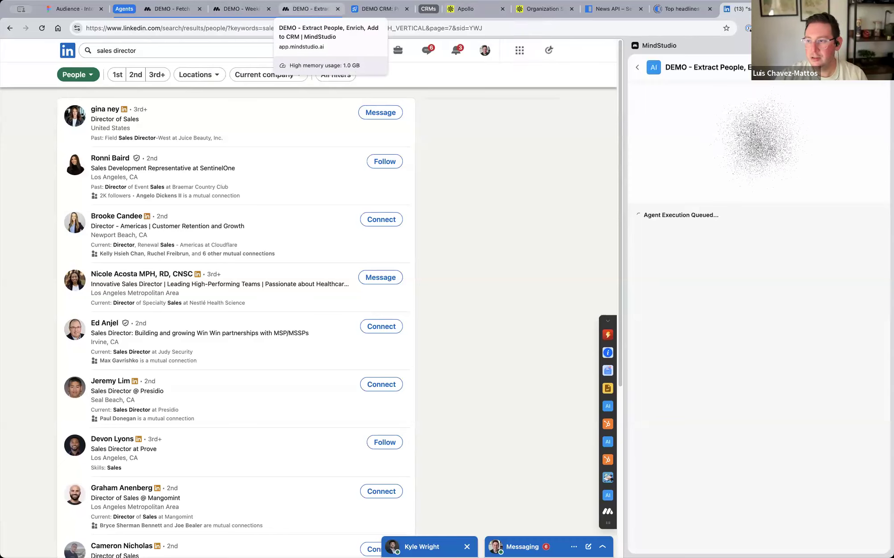
- Switch from LinkedIn to the "DEMO - Extract People, Enrich, Add to CRM" agent in MindStudio and open its sub-Enrich.flow workflow
left_click(311, 9)
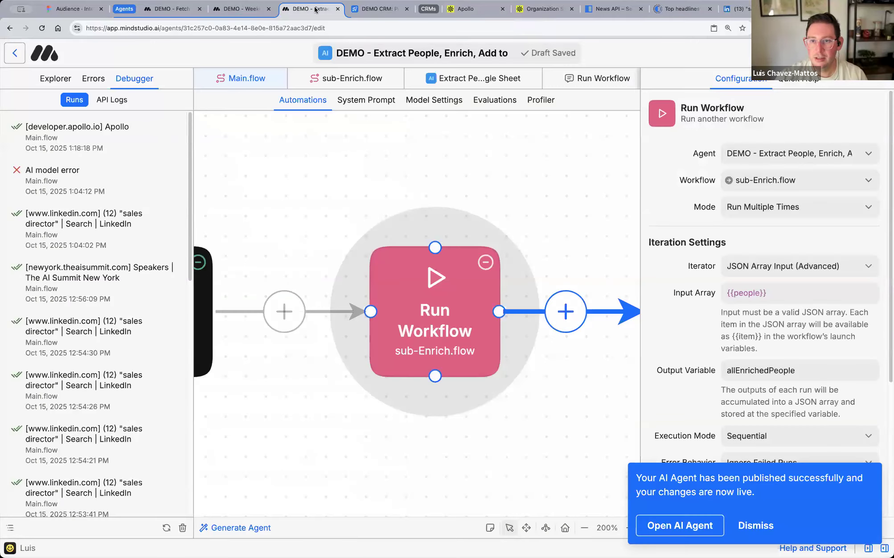
scroll(421, 309, "down", 5)
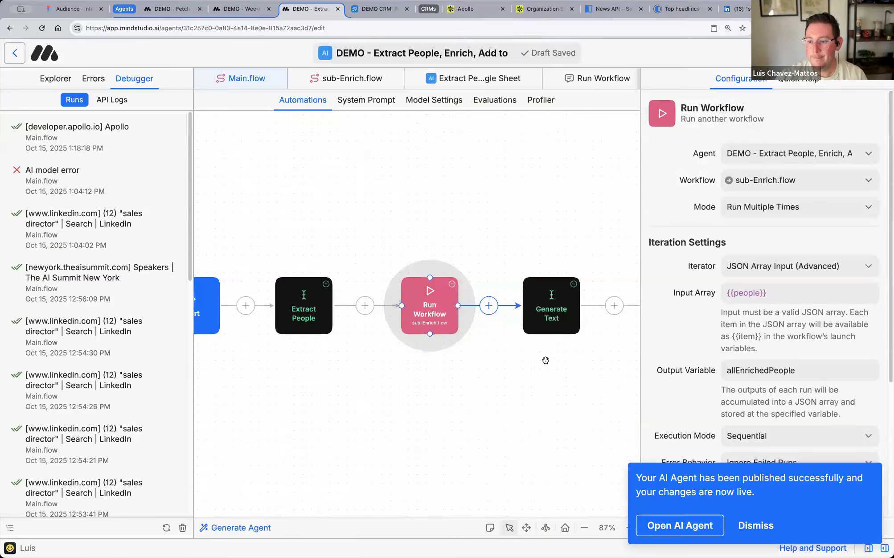
scroll(517, 344, "down", 2)
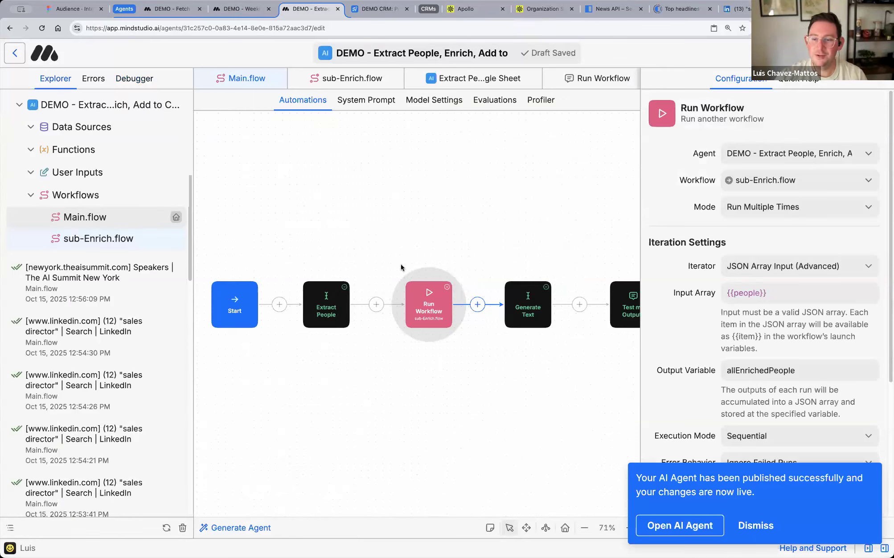
left_click(346, 78)
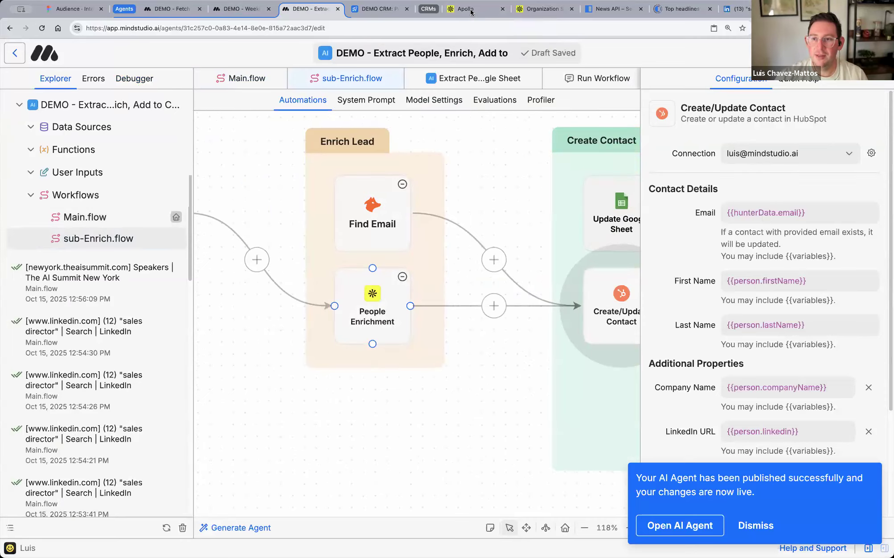
- Connect the People Enrichment block to Apollo by pasting the API key and saving the connection
left_click(372, 306)
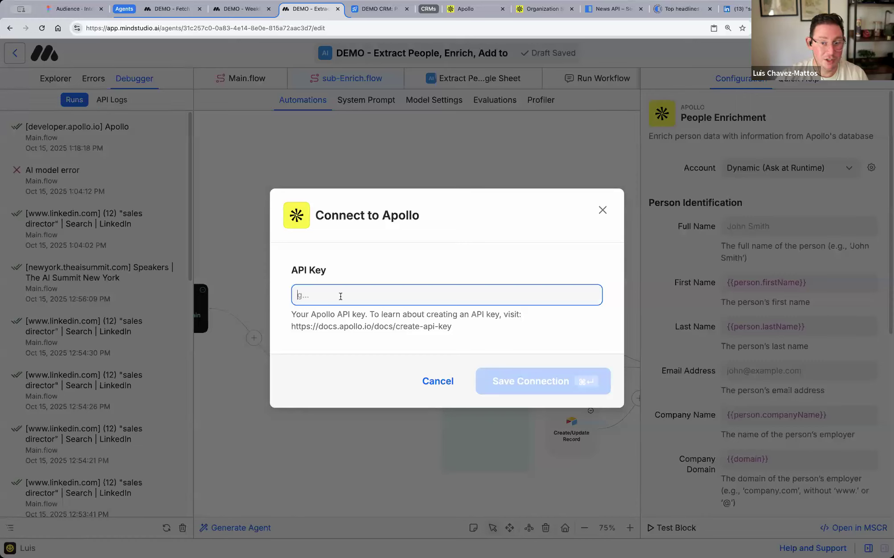
key("super+v")
left_click(531, 378)
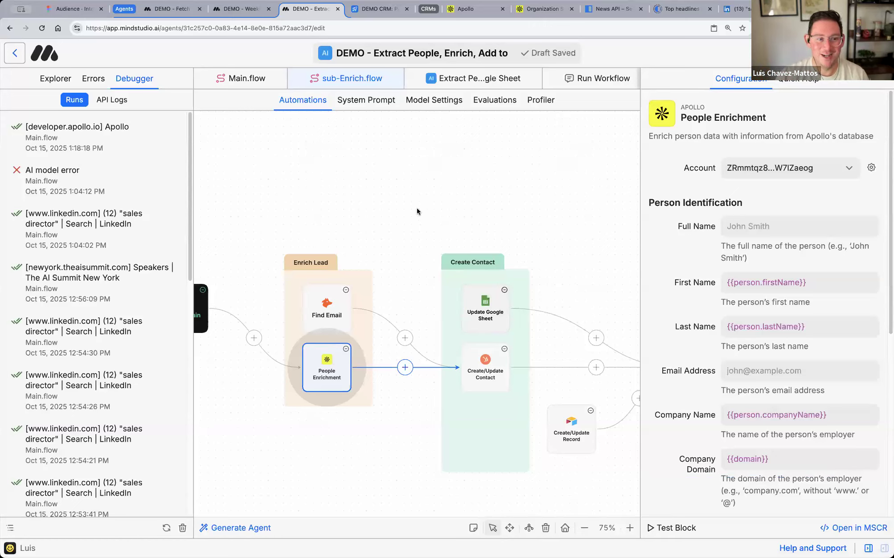
- Check the People Enrichment inputs, publish the agent, and run it on page 7 of the LinkedIn "sales director" results
scroll(438, 226, "down", 3)
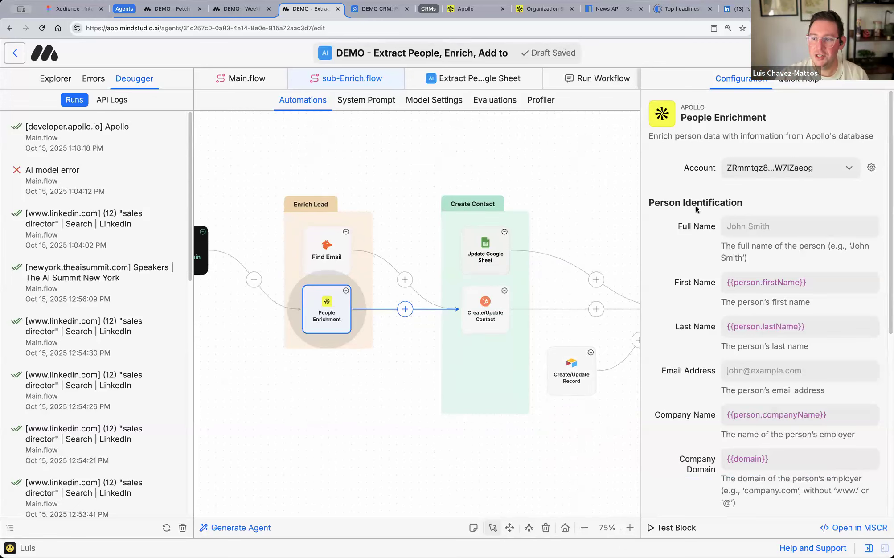
scroll(696, 208, "down", 3)
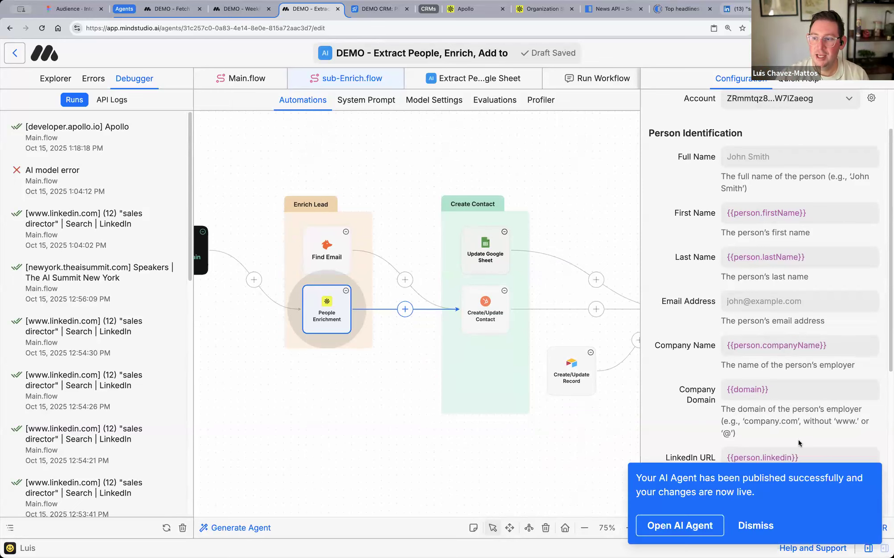
key("super+9")
left_click(878, 494)
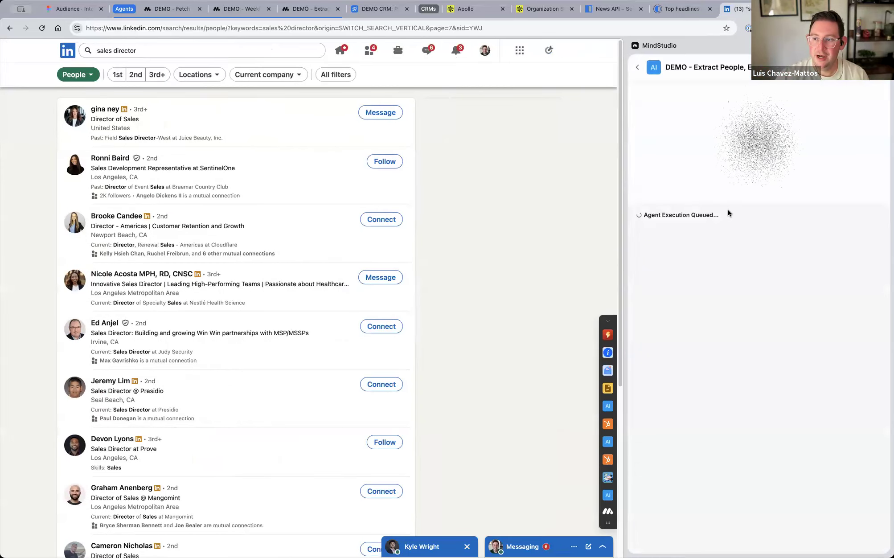
- Switch to the agent's debugger in MindStudio and examine the People Enrichment logs of the newest run's sub-Enrich.flow forks
left_click(307, 10)
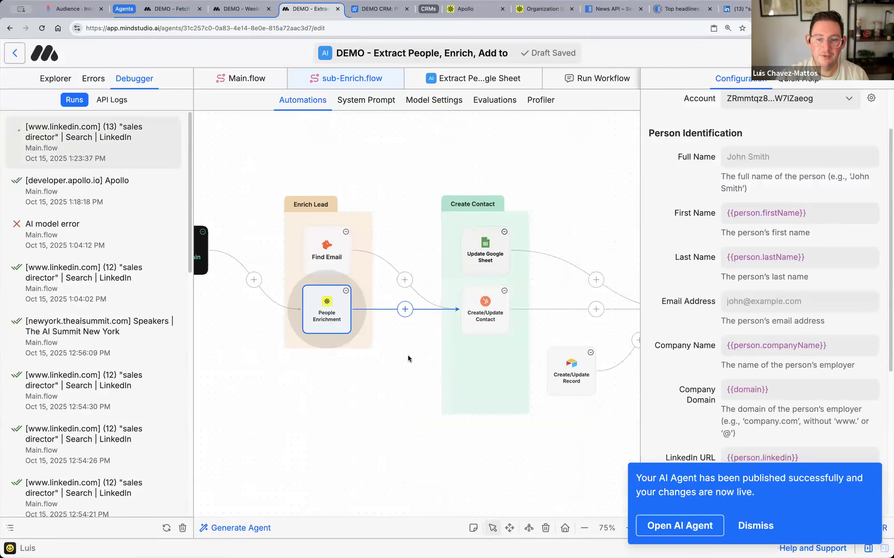
scroll(316, 353, "down", 5)
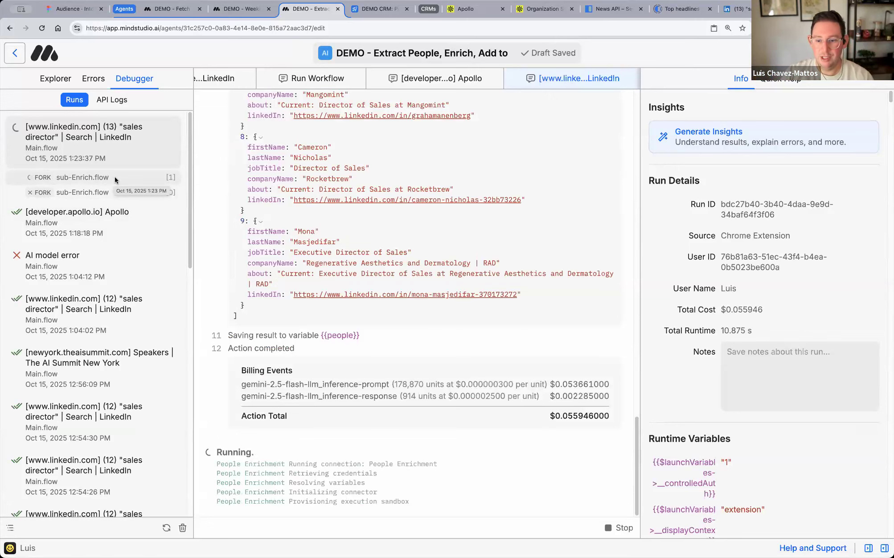
left_click(96, 193)
scroll(472, 316, "down", 10)
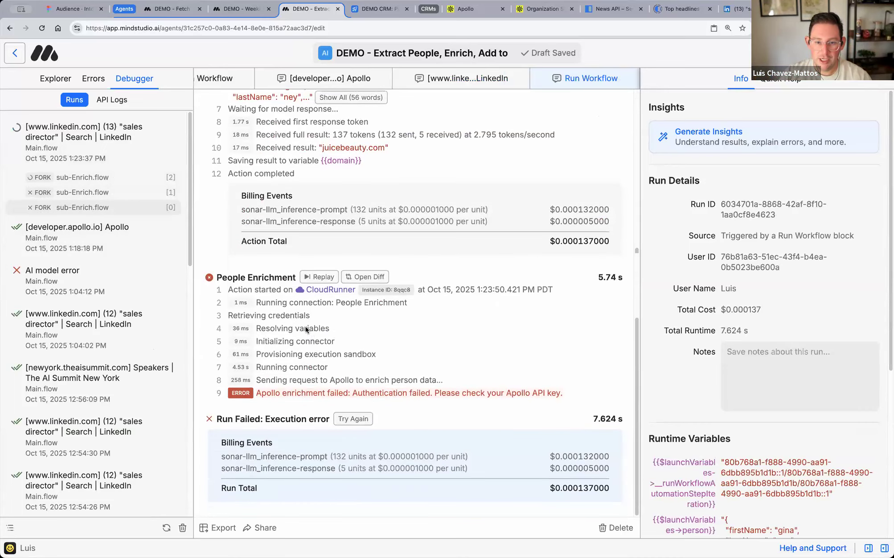
left_click(87, 178)
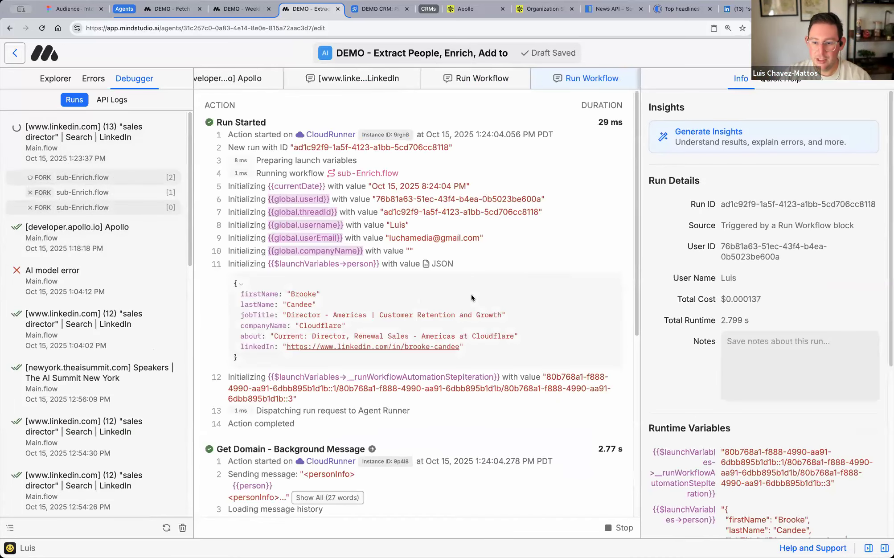
scroll(390, 290, "down", 7)
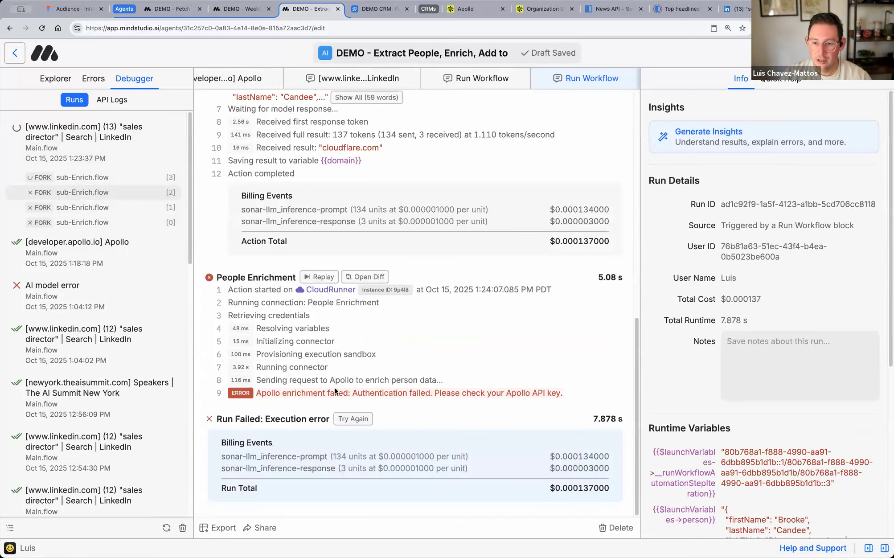
- Switch to the API keys page of the Apollo developer portal and start creating a new key
left_click(480, 9)
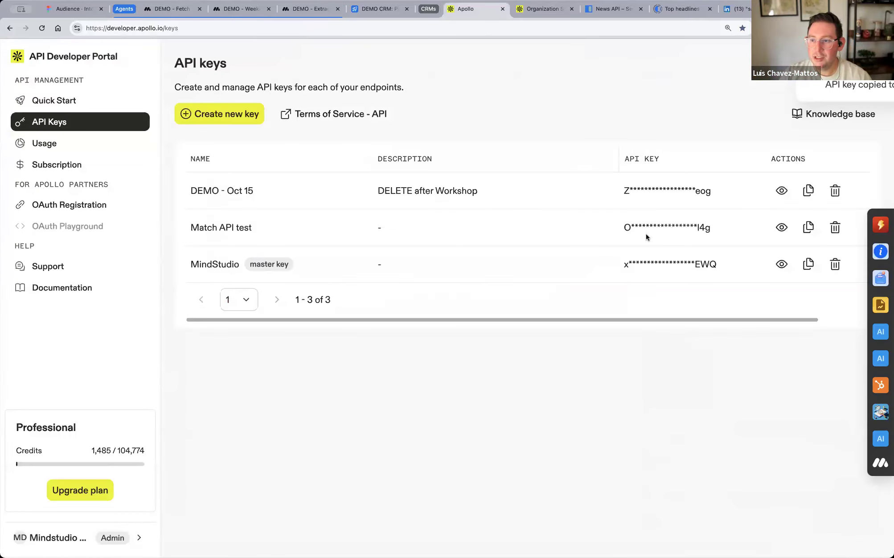
left_click(219, 114)
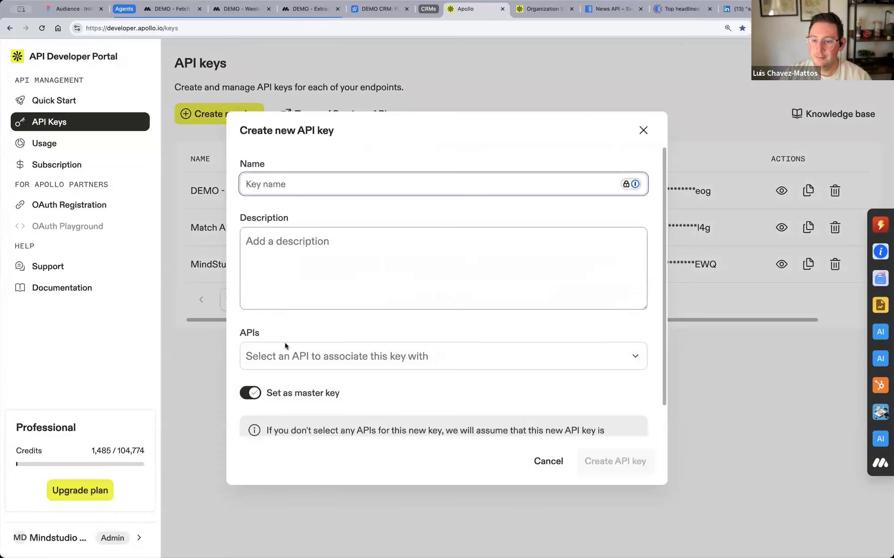
left_click(364, 354)
left_click(256, 169)
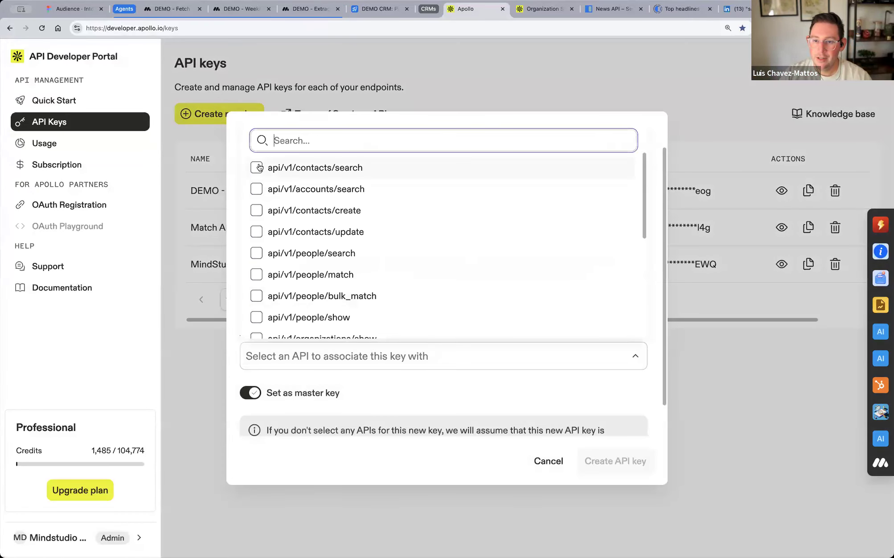
left_click(253, 203)
left_click(255, 223)
left_click(258, 245)
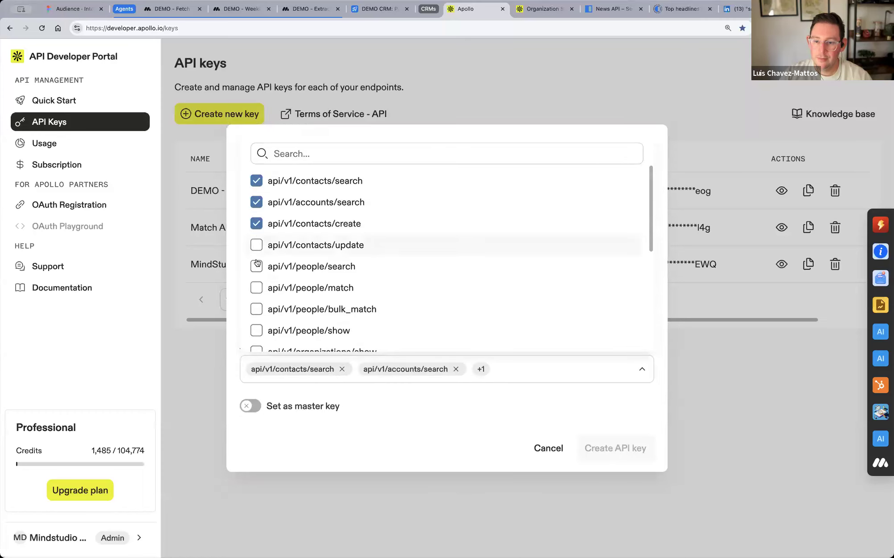
left_click(257, 275)
left_click(257, 244)
left_click(257, 223)
left_click(255, 203)
left_click(256, 180)
left_click(256, 266)
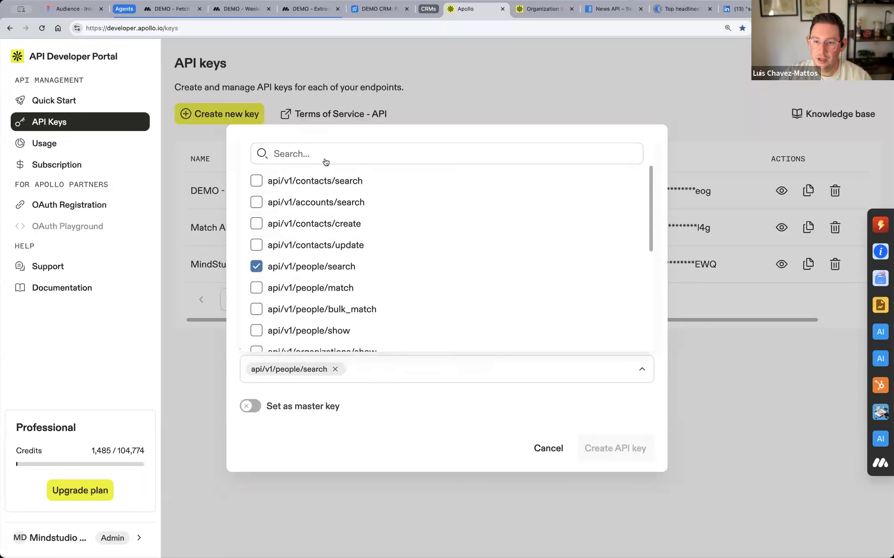
- Clear the people/search endpoint from the new key's APIs and filter the endpoint list by "peo"
left_click(325, 143)
type("en")
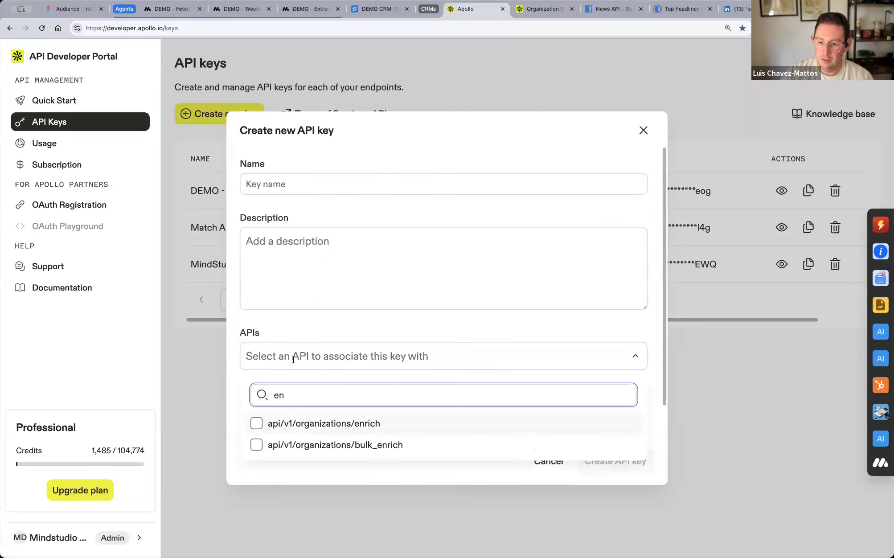
key("BackSpace")
key("BackSpace")
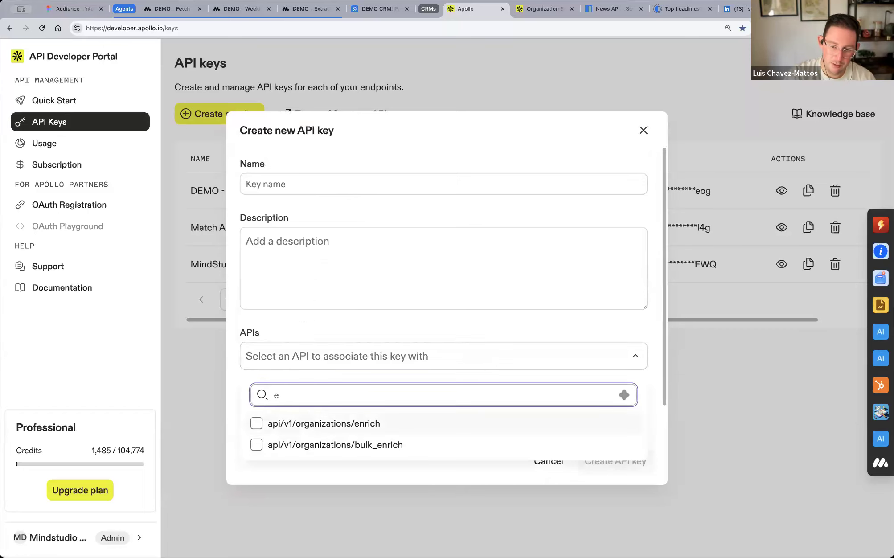
type("peo")
key("BackSpace")
type("eo")
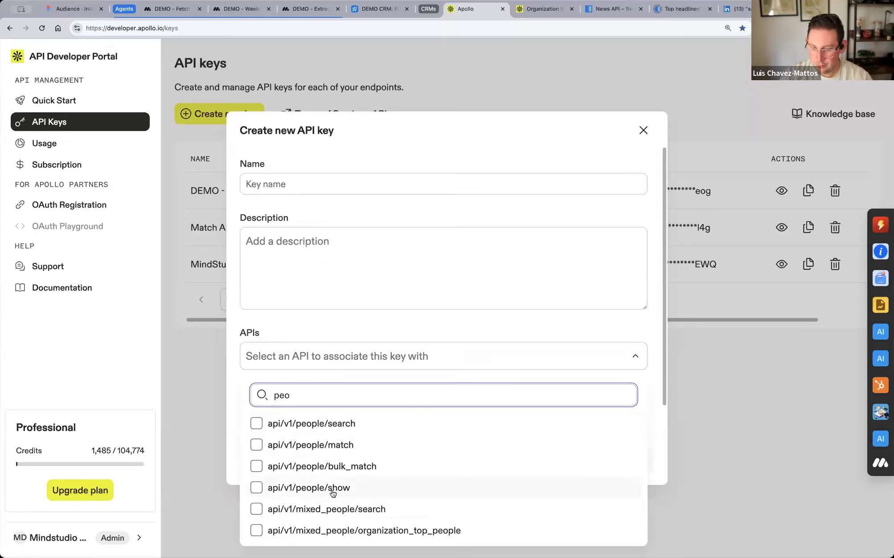
- Look up the People Enrichment endpoint URL in the Apollo API reference and return to the key creation form
double_click(283, 394)
left_click(538, 9)
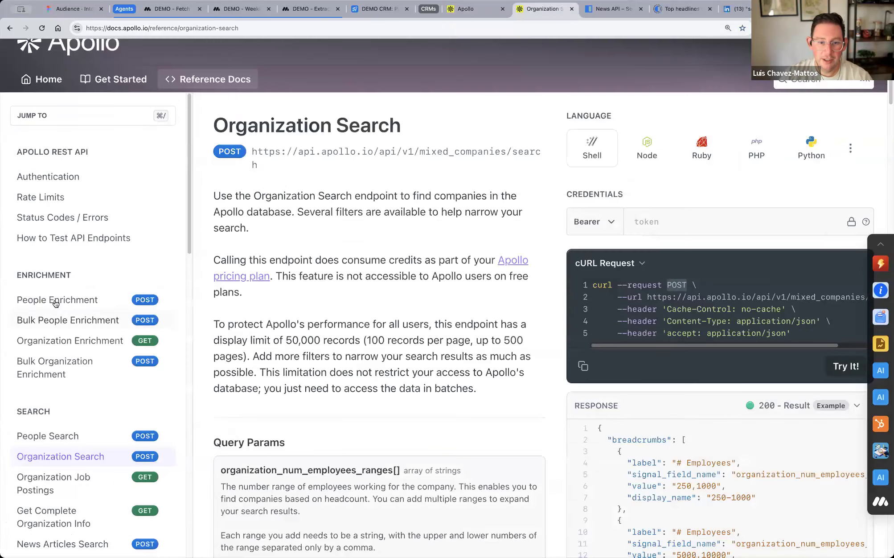
left_click(58, 300)
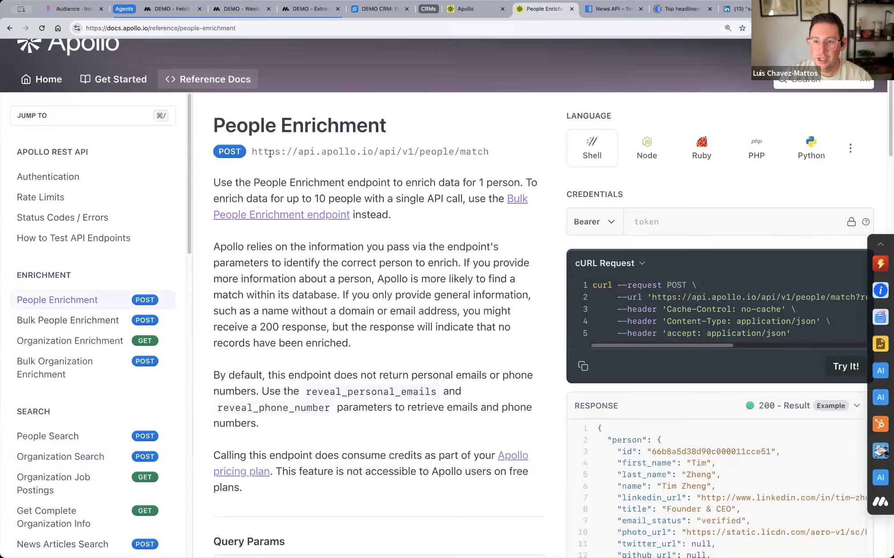
left_click_drag(252, 152, 489, 152)
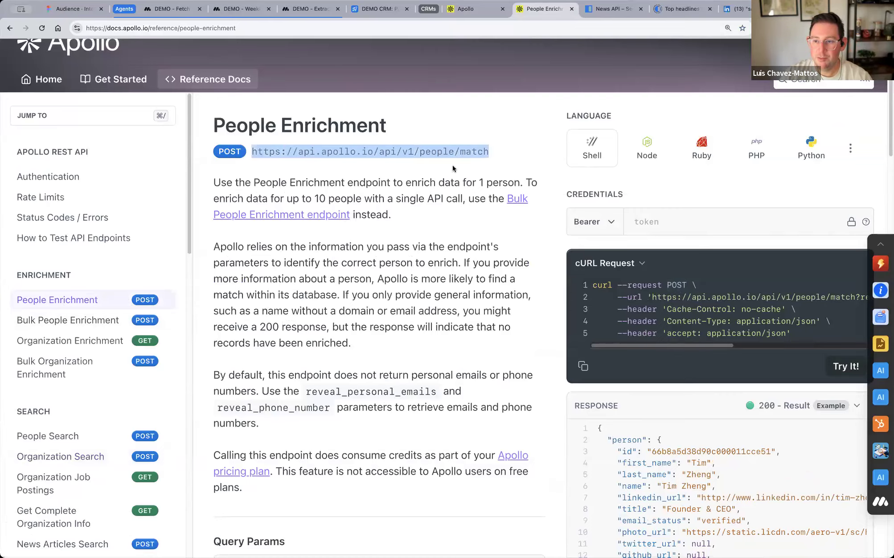
left_click(469, 12)
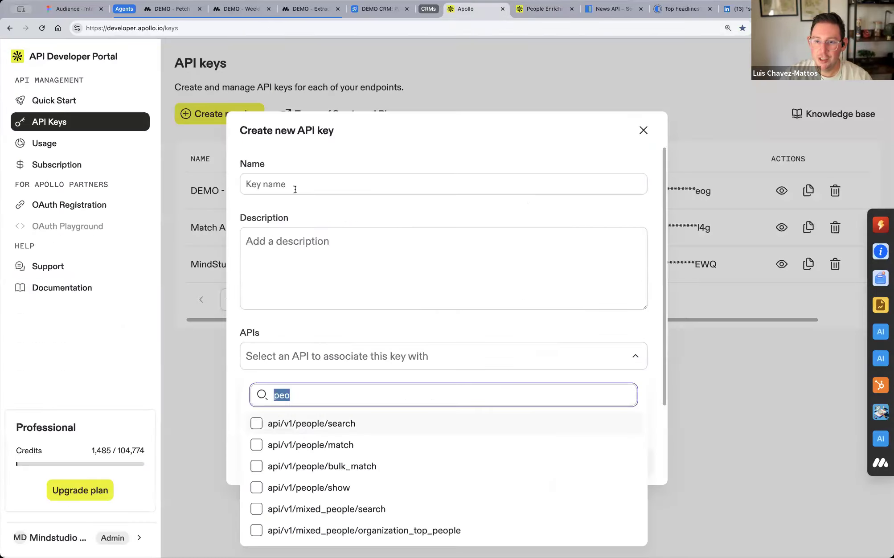
- Create an API key named DEMO - DELETE for the api/v1/people/match endpoint and copy it
left_click(258, 445)
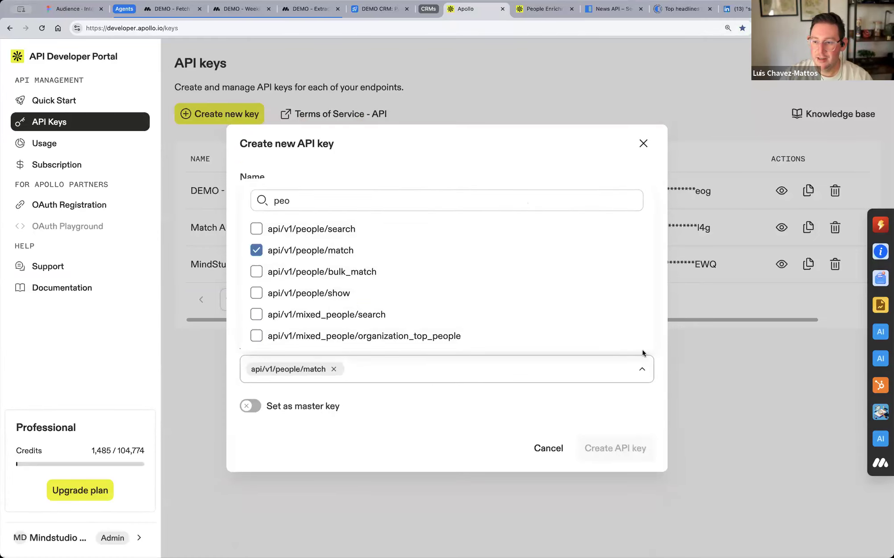
left_click(625, 365)
left_click(281, 196)
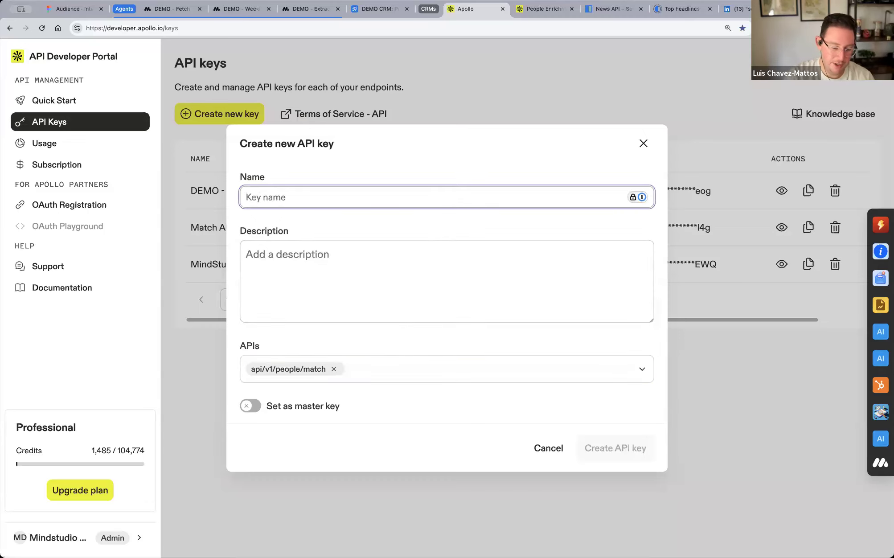
type("DEMO - DELETE")
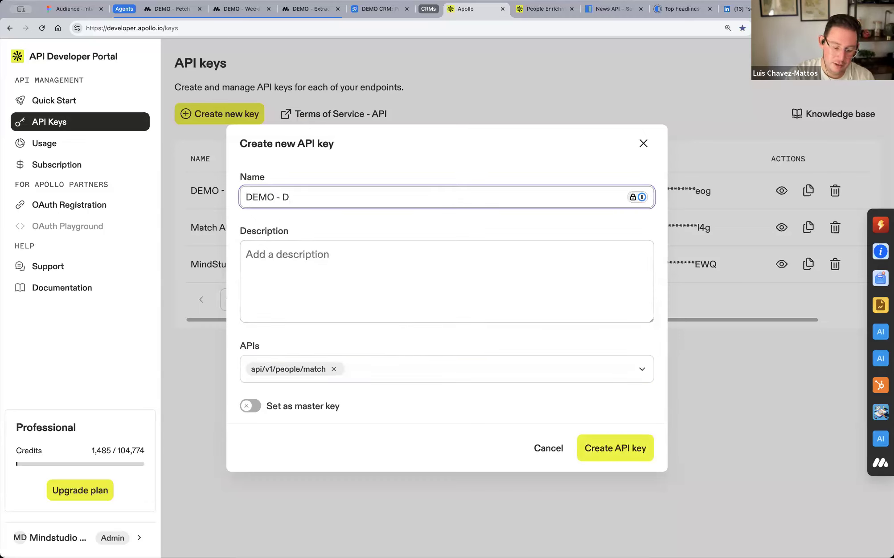
left_click(628, 451)
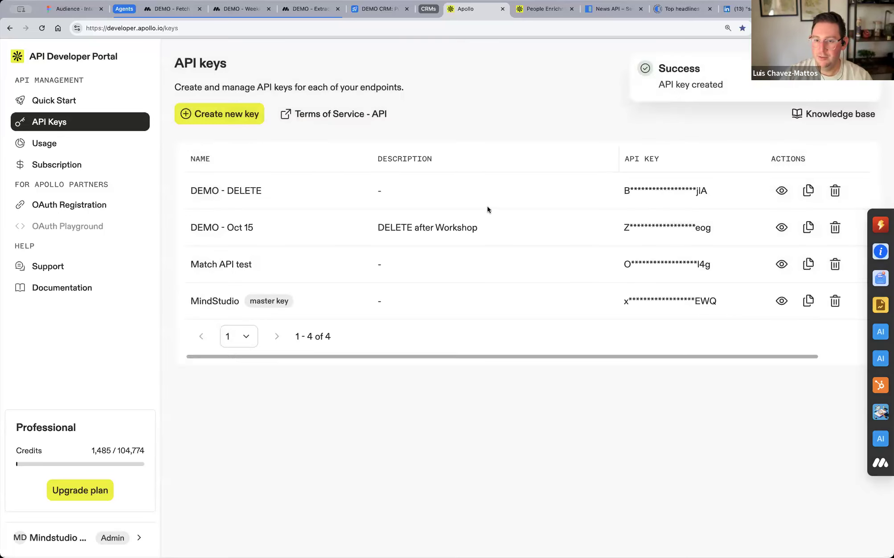
left_click(807, 190)
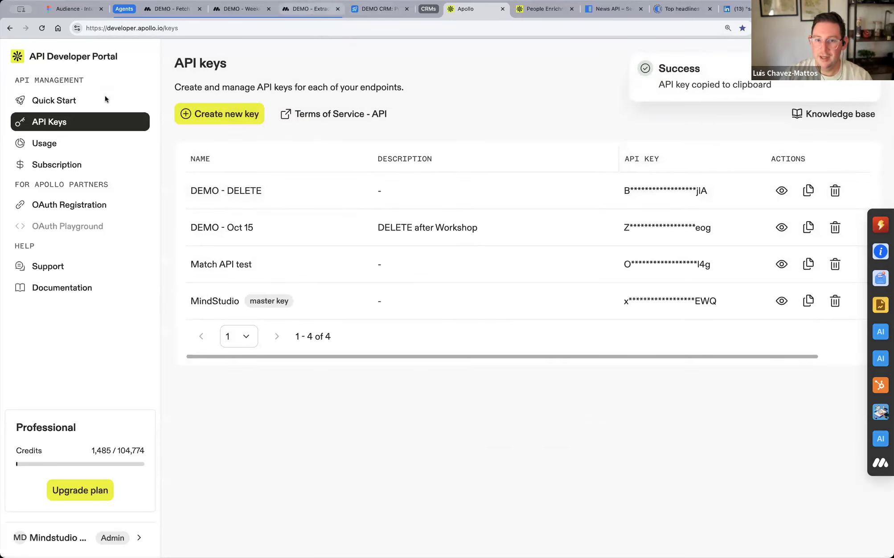
- Return to the Extract People agent in MindStudio, close the open run logs, and show the People Enrichment block in sub-Enrich.flow
scroll(272, 79, "left", 8)
left_click(236, 77)
left_click(238, 78)
left_click(238, 78)
left_click(238, 78)
left_click(237, 79)
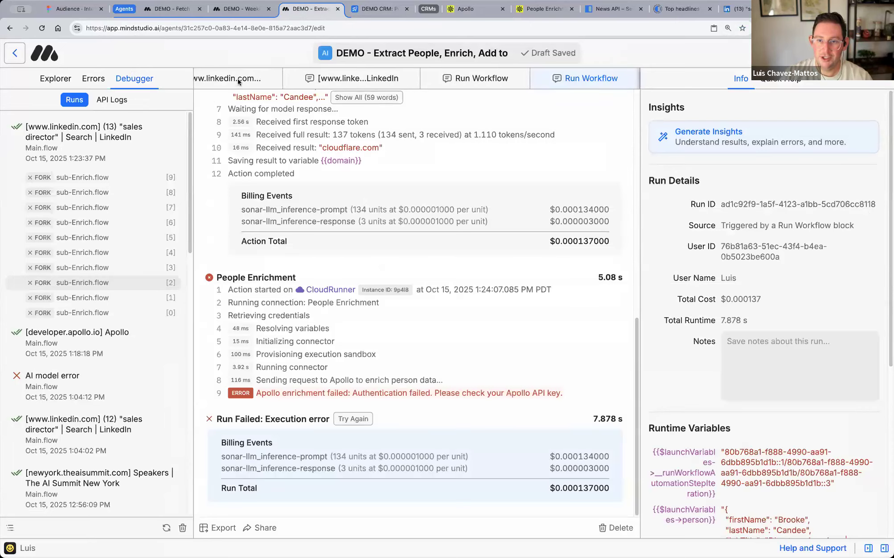
left_click(294, 79)
left_click(295, 79)
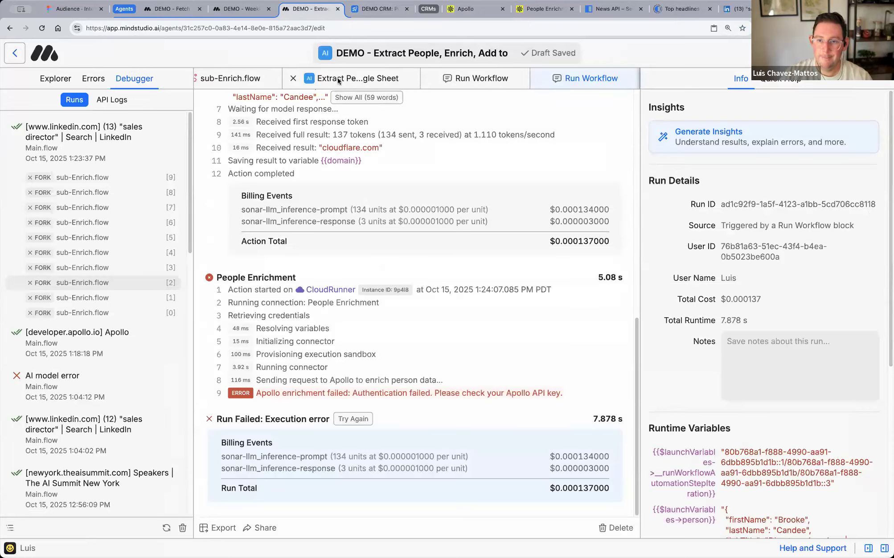
left_click(432, 78)
left_click(539, 79)
left_click(262, 79)
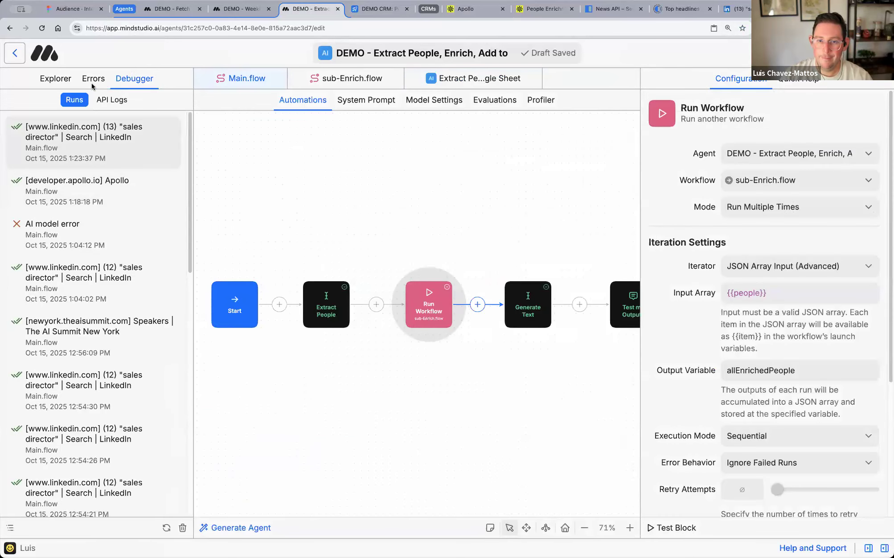
left_click(332, 81)
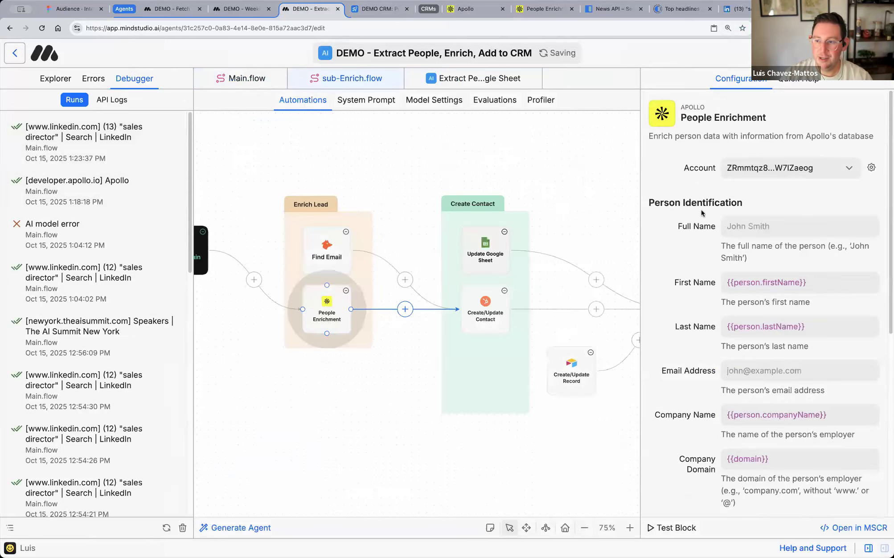
- Add a new Apollo connection to the People Enrichment block by pasting the copied API key and saving it
left_click(834, 161)
left_click(787, 243)
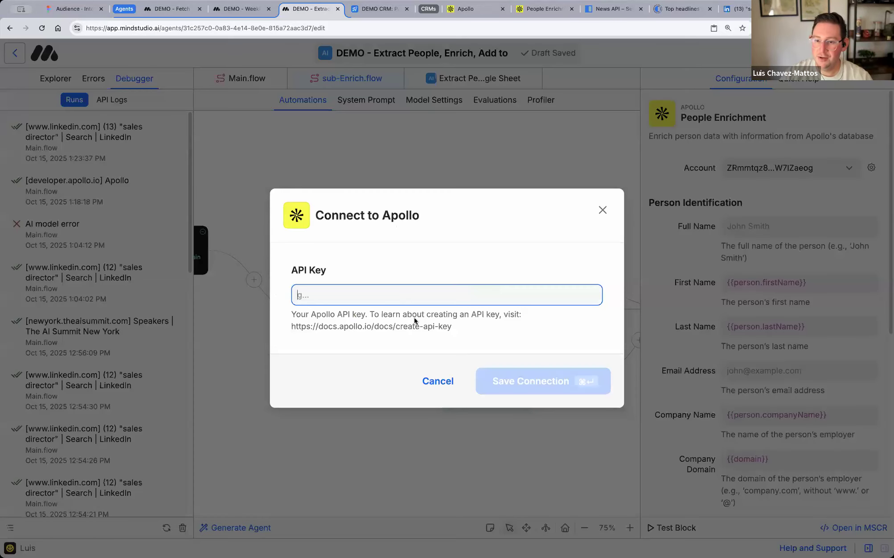
key("super+v")
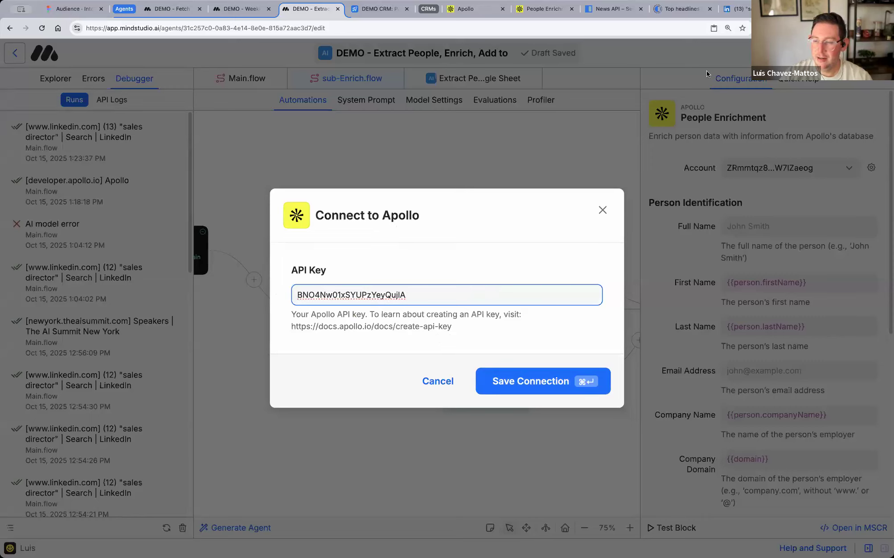
left_click(525, 385)
left_click(519, 386)
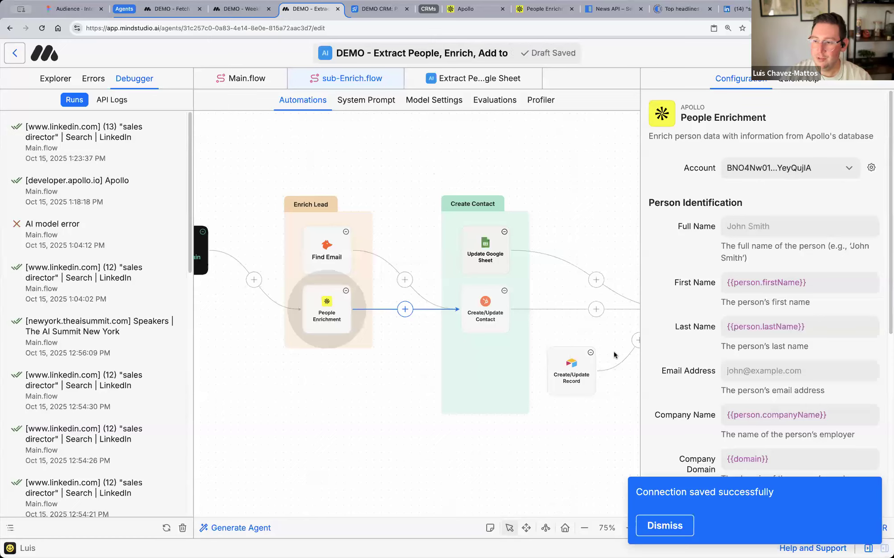
- Check the People Enrichment inputs and run DEMO - Extract People, Enrich, Add to CRM on the reloaded LinkedIn "sales director" results
scroll(692, 319, "down", 8)
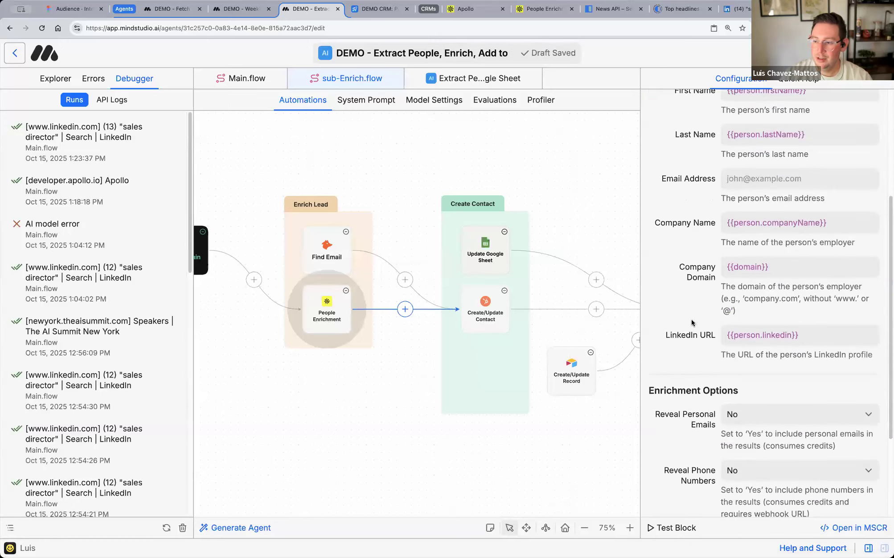
scroll(765, 112, "up", 8)
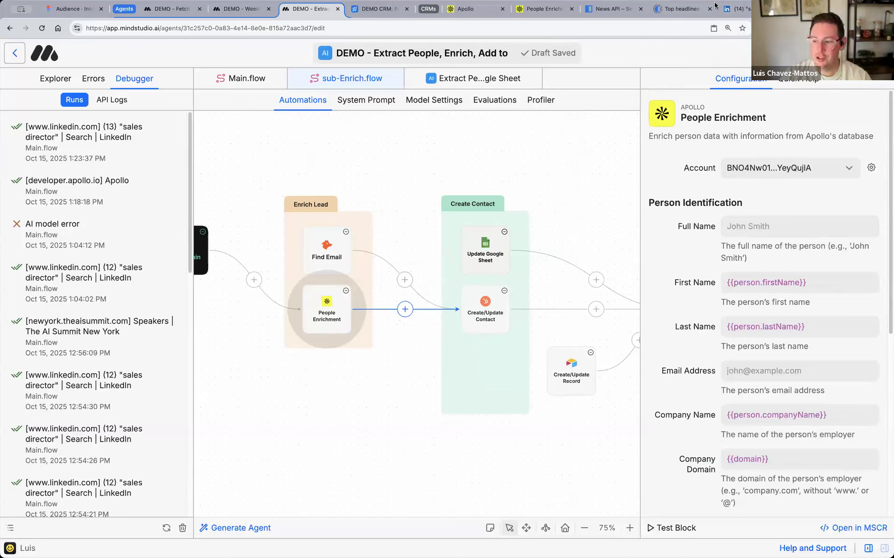
left_click(746, 13)
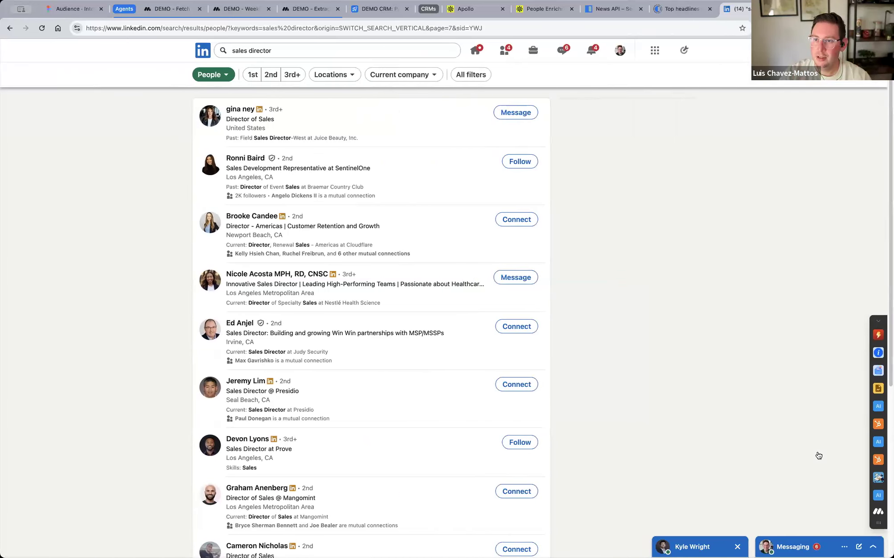
left_click(236, 249)
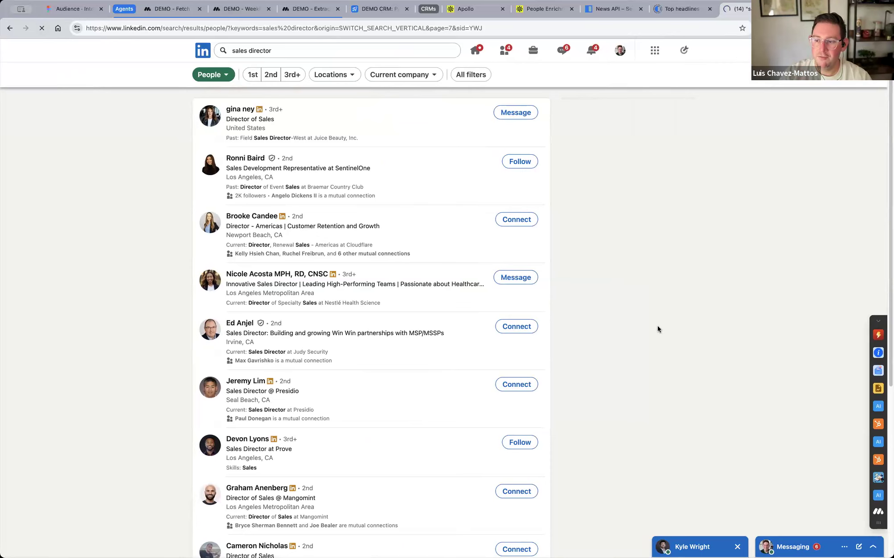
scroll(740, 196, "down", 5)
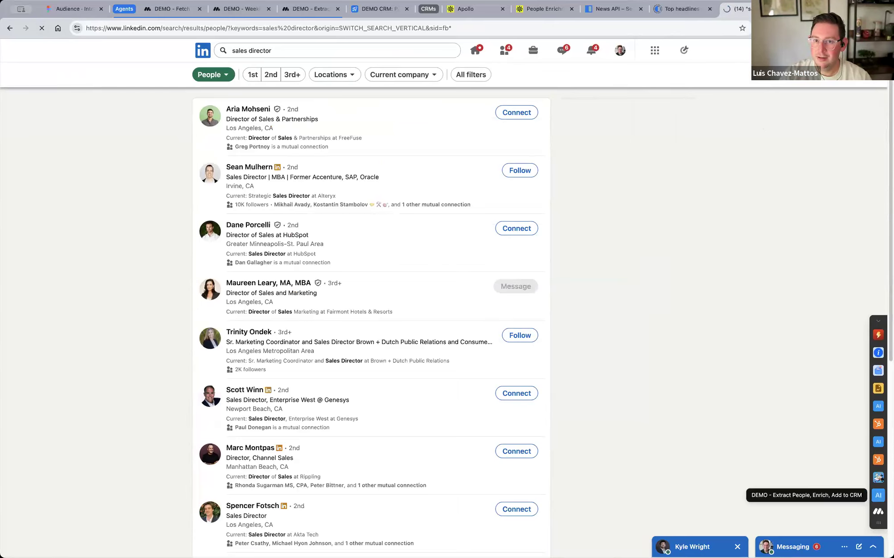
left_click(877, 494)
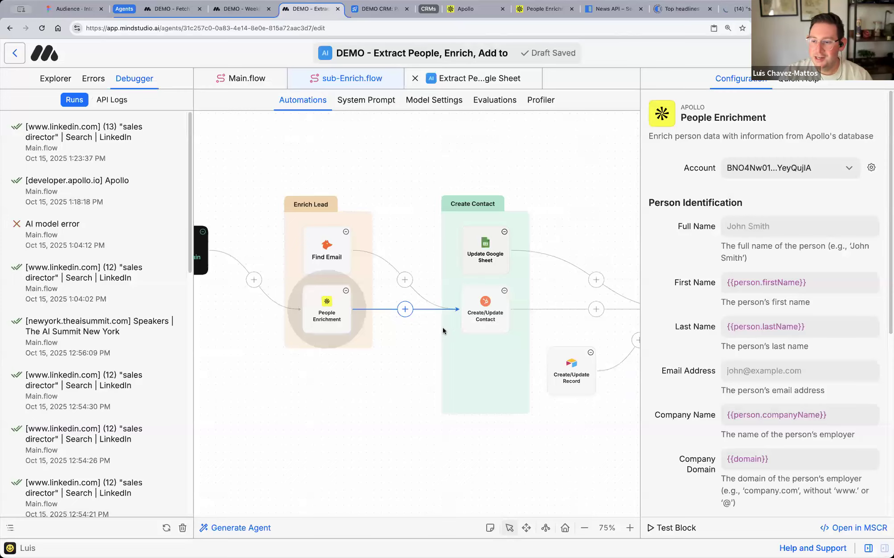
left_click(741, 13)
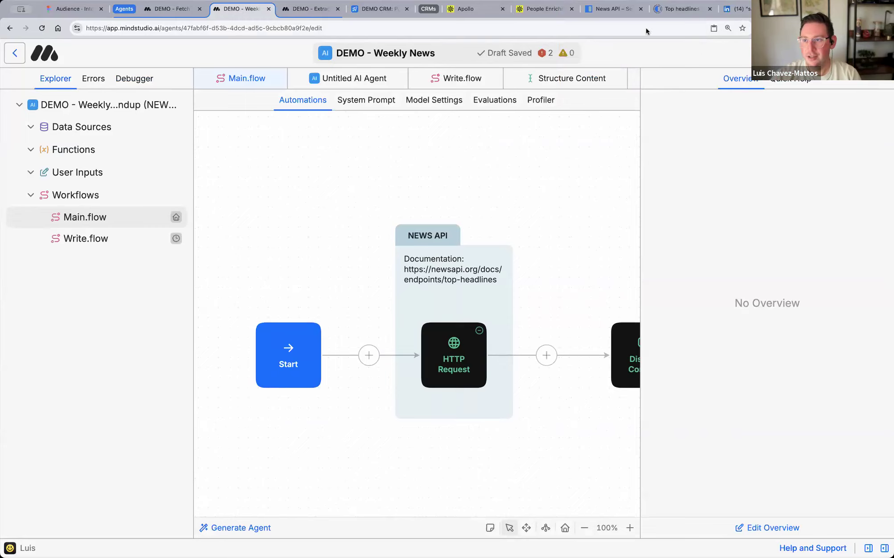
- Open MindStudio in a new browser tab, browse its agents page, and switch to the Agents Store workspace
key("super+t")
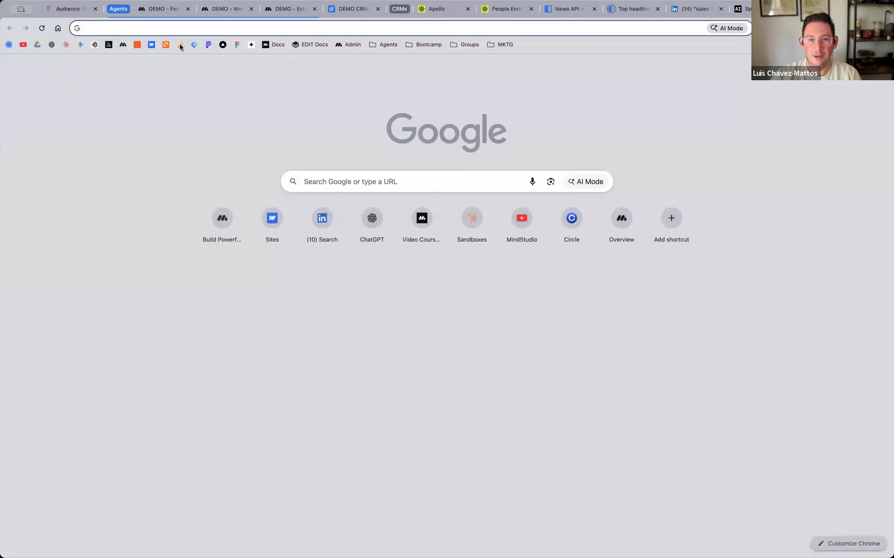
left_click(422, 223)
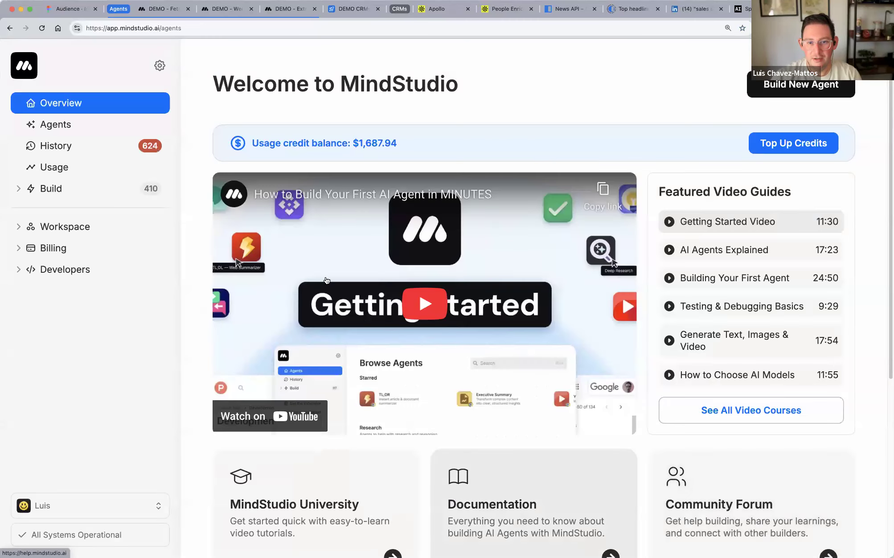
scroll(621, 294, "down", 15)
scroll(650, 381, "down", 10)
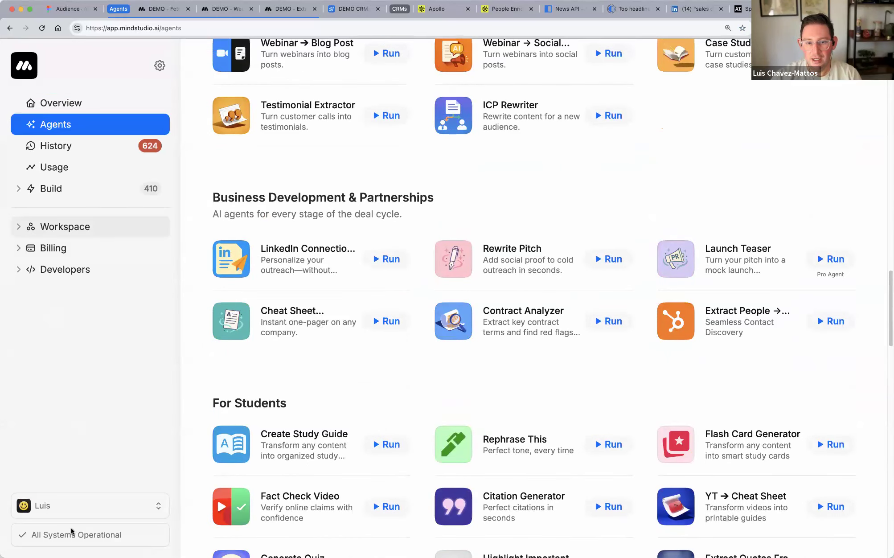
left_click(72, 505)
left_click(51, 415)
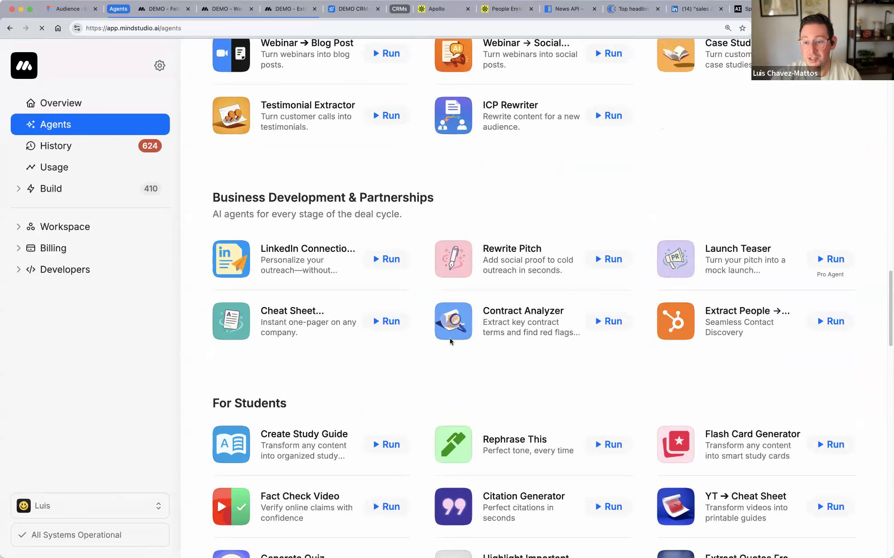
- Open the published ICP → HubSpot CRM agent and examine the block layout of its Main.flow
scroll(442, 328, "down", 5)
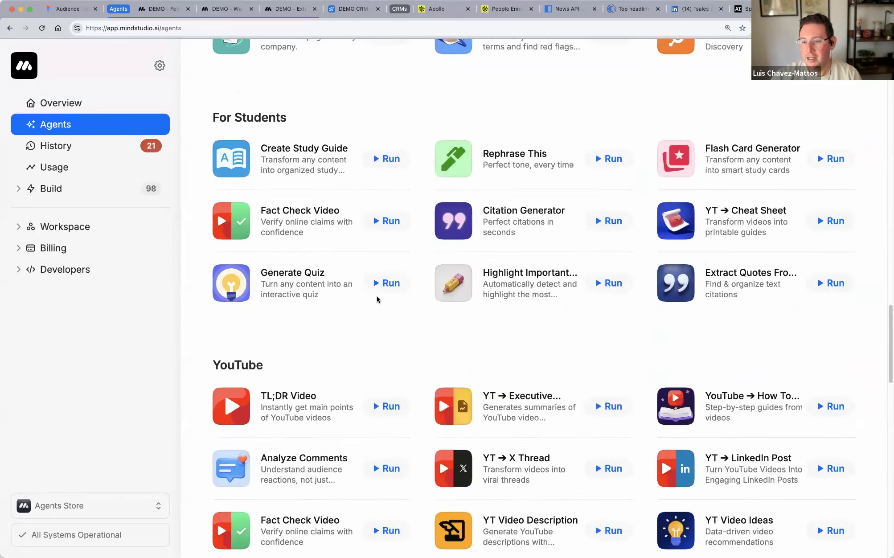
scroll(376, 299, "up", 8)
left_click(95, 193)
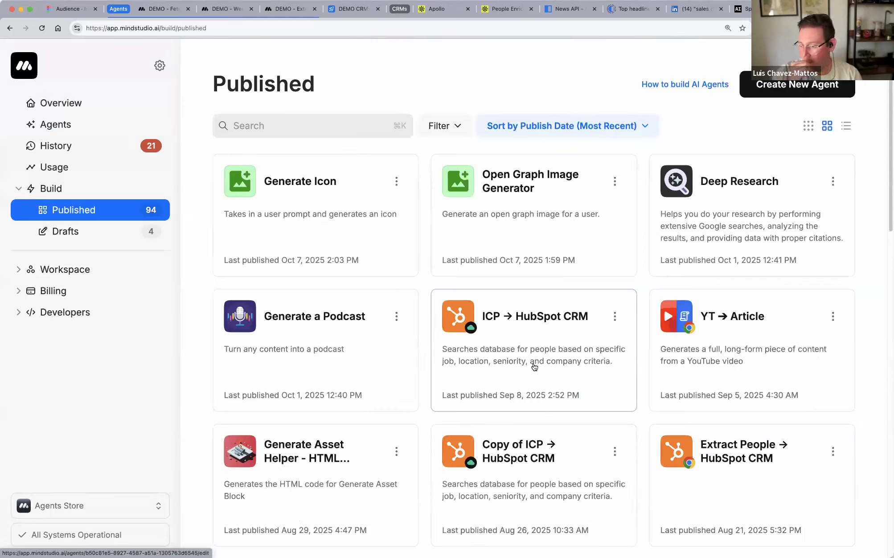
left_click(539, 342)
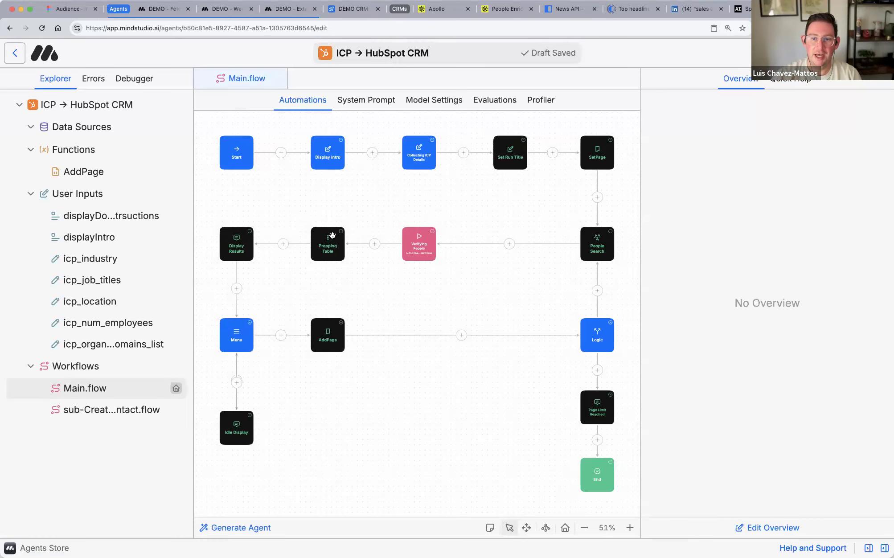
scroll(339, 247, "up", 3)
scroll(384, 326, "up", 5)
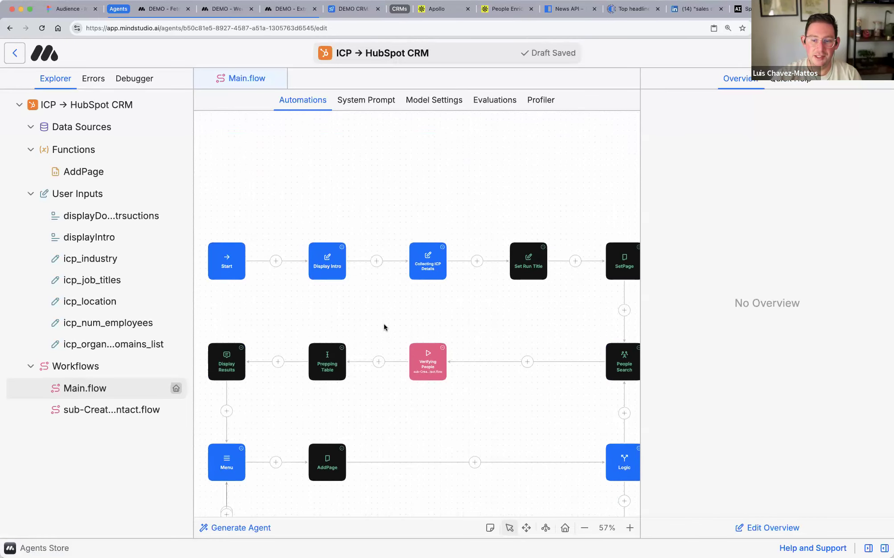
scroll(384, 326, "down", 3)
scroll(346, 243, "right", 4)
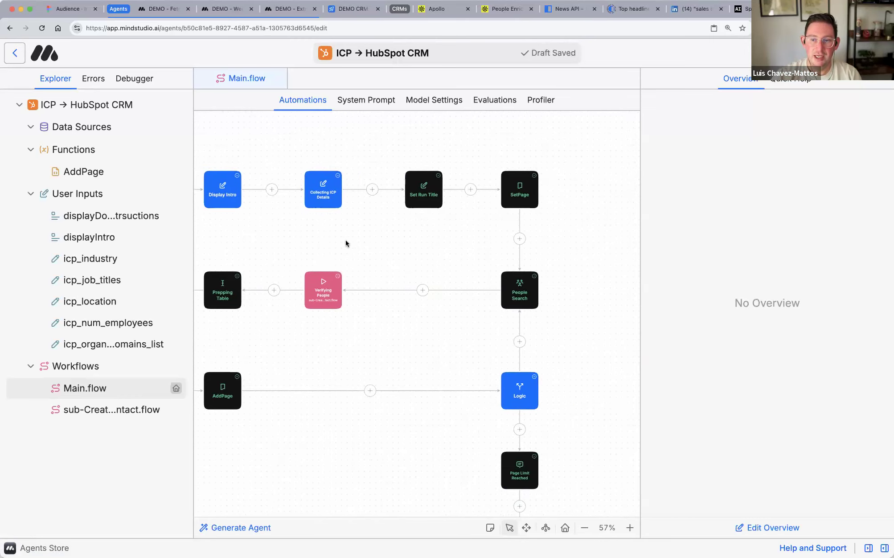
- Look over the blocks in Main.flow and check the user inputs collected by the Collecting ICP Details block
scroll(345, 243, "left", 8)
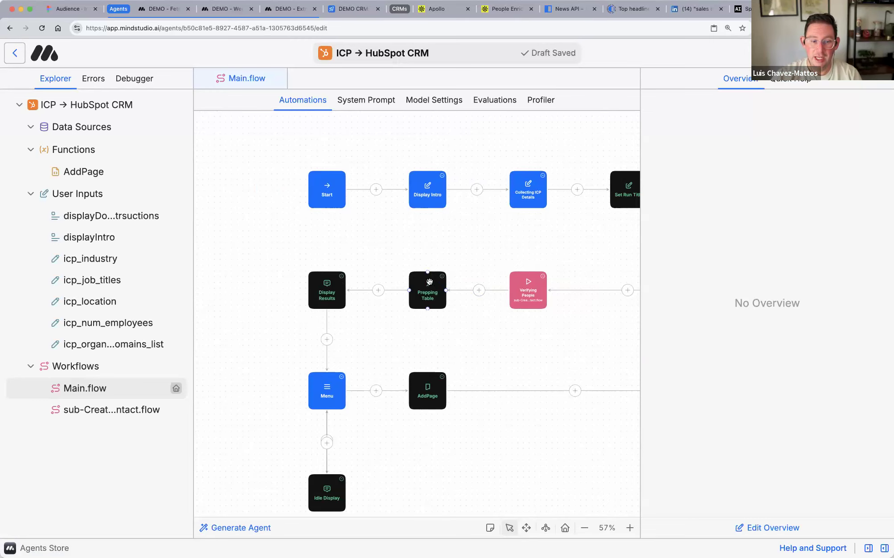
scroll(453, 277, "right", 9)
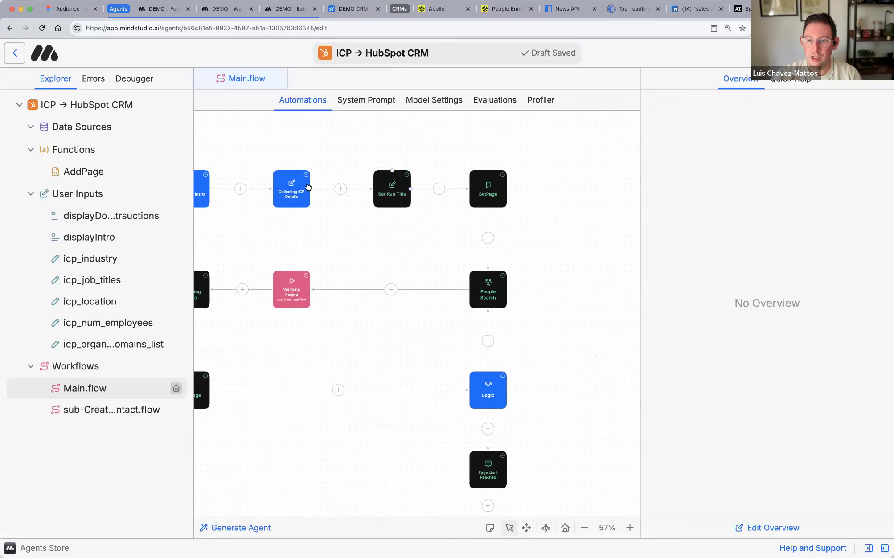
left_click(291, 192)
scroll(325, 330, "up", 4)
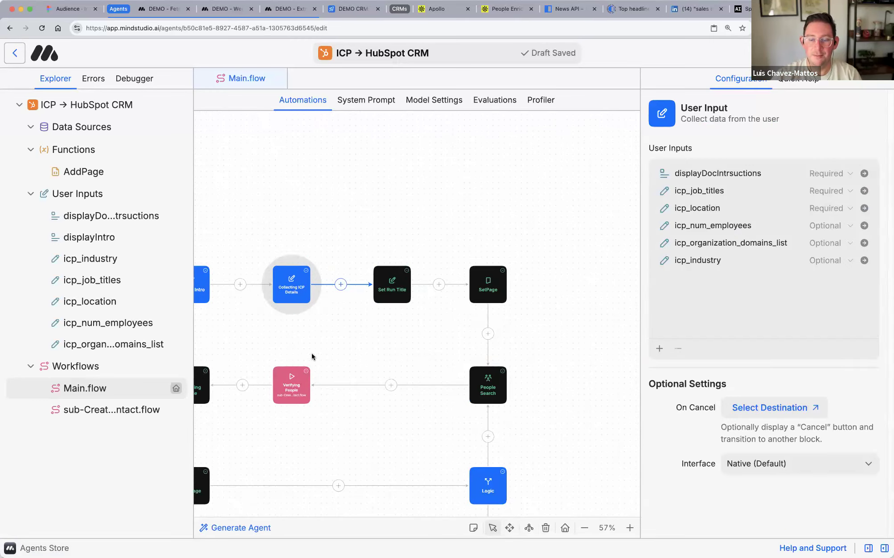
- Examine the People Search block's search prompt, enrichment options, results limit, results page and output variable
scroll(430, 318, "up", 6)
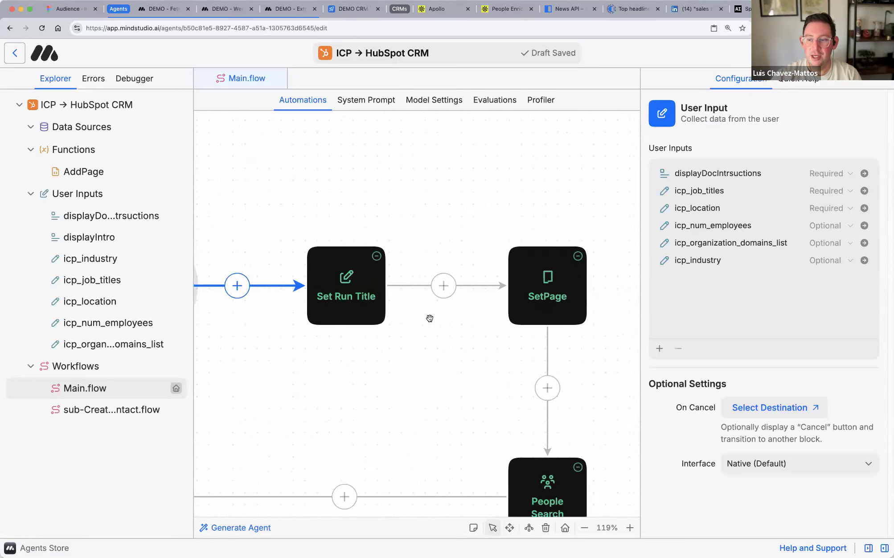
scroll(430, 318, "down", 10)
left_click(418, 219)
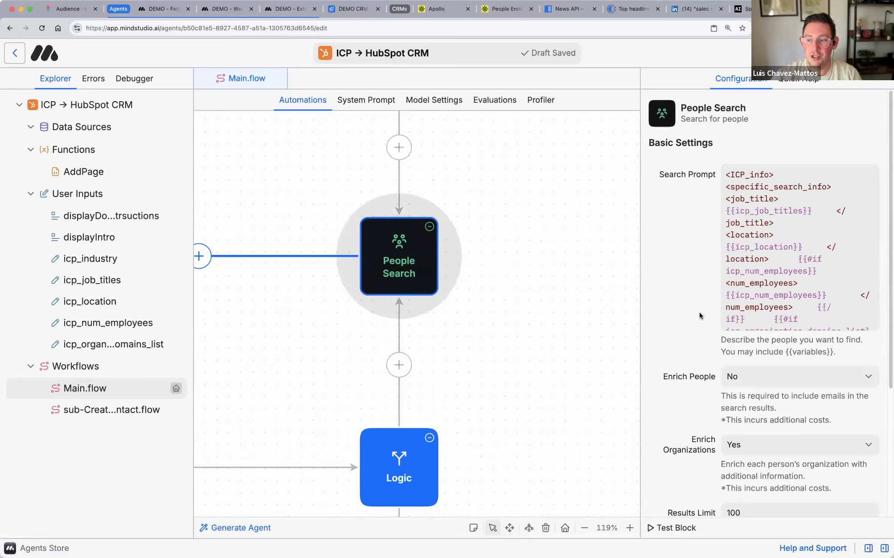
scroll(699, 314, "down", 3)
scroll(700, 315, "up", 3)
scroll(687, 340, "down", 6)
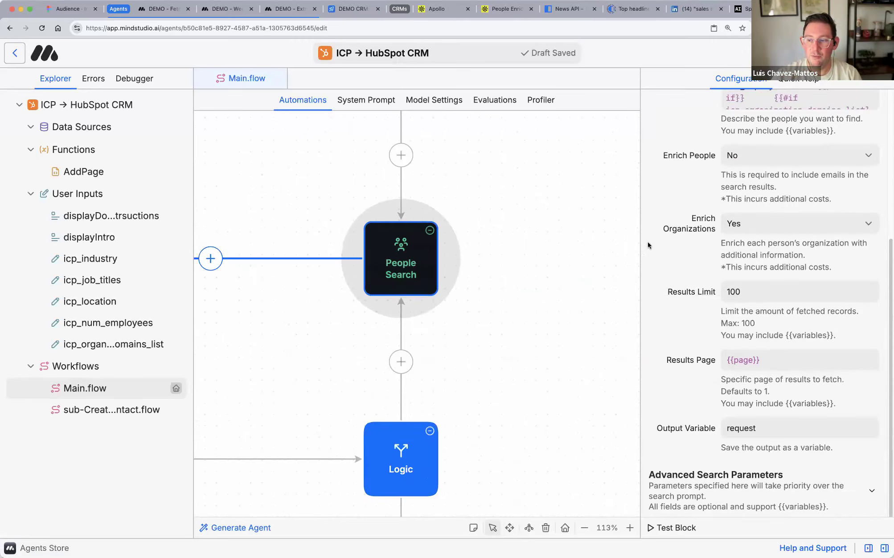
scroll(702, 322, "up", 1)
scroll(702, 322, "up", 6)
scroll(702, 322, "down", 1)
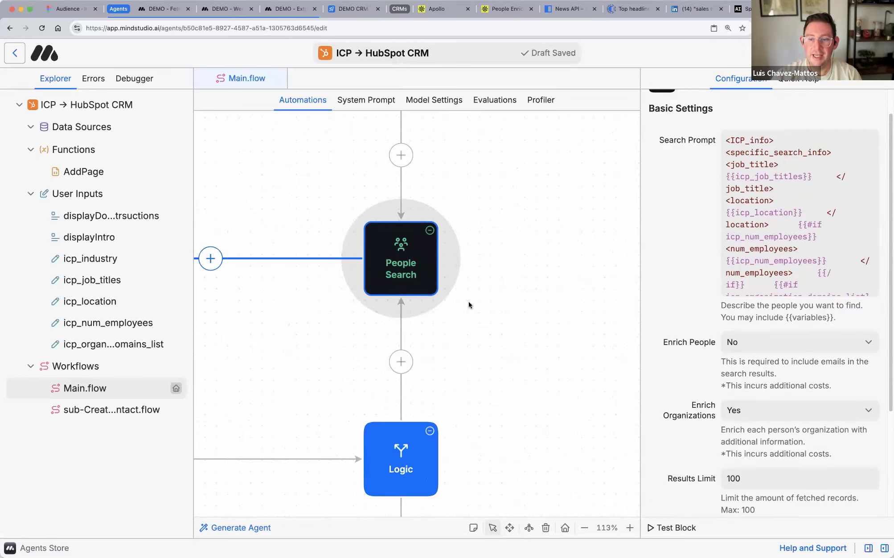
- Open the contact-creation sub-workflow and review the prompt of its Generate Text block
scroll(469, 301, "down", 5)
scroll(461, 306, "down", 3)
scroll(375, 317, "left", 5)
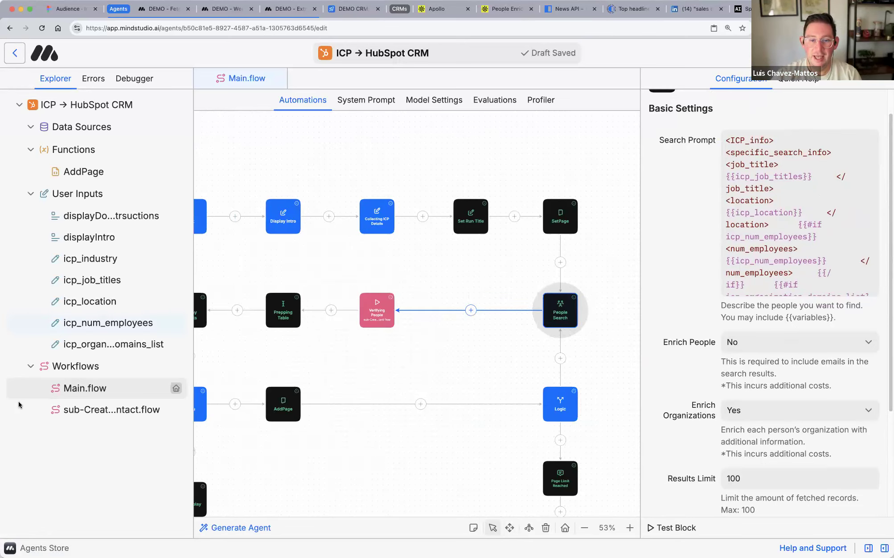
left_click(123, 410)
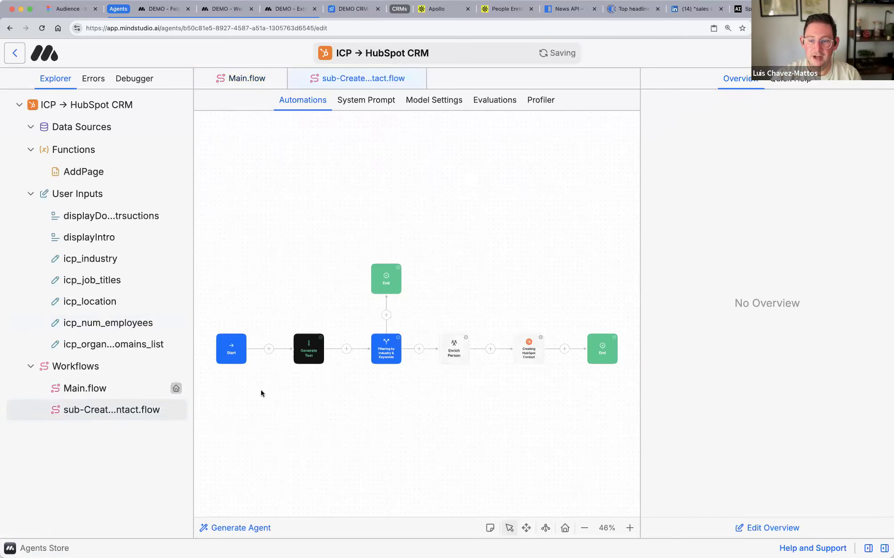
left_click(309, 349)
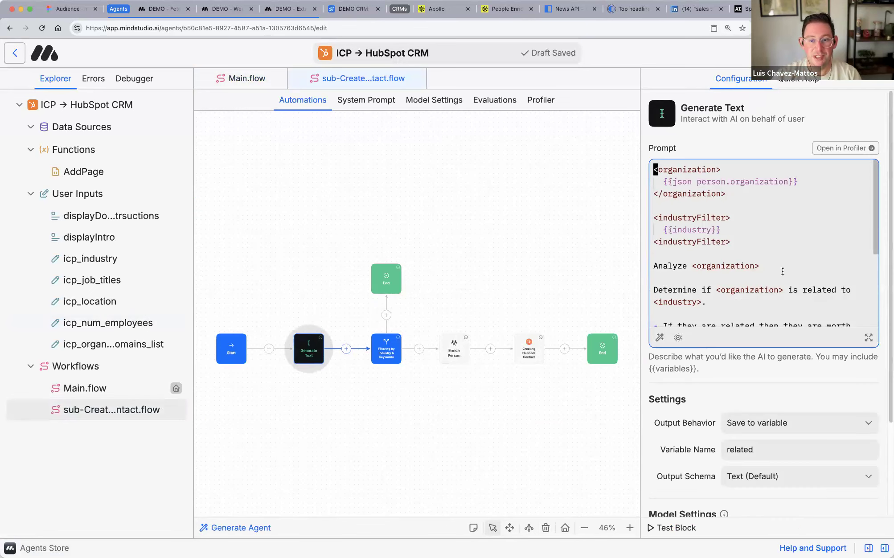
scroll(359, 375, "up", 2)
scroll(360, 378, "up", 4)
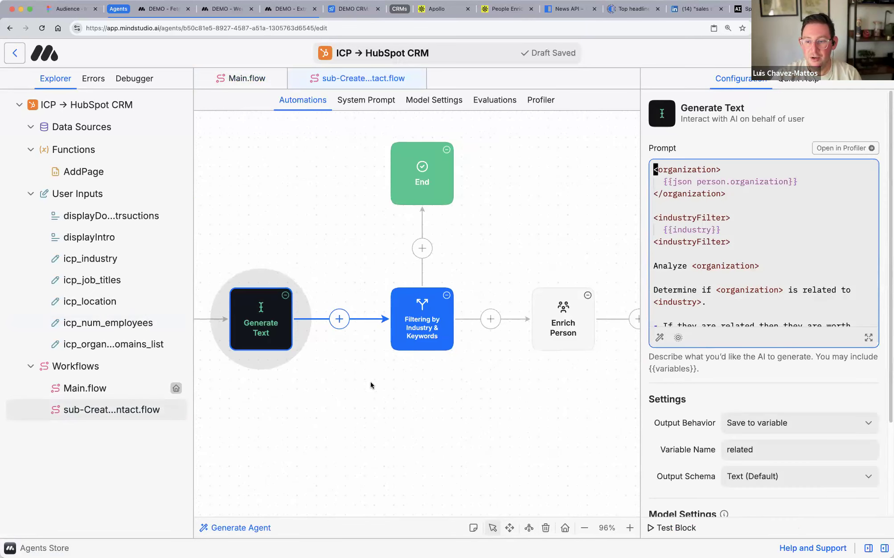
- Check the Enrich Person block's person details and trace the sub-workflow from Start to the HubSpot contact block
scroll(491, 370, "right", 3)
left_click(469, 325)
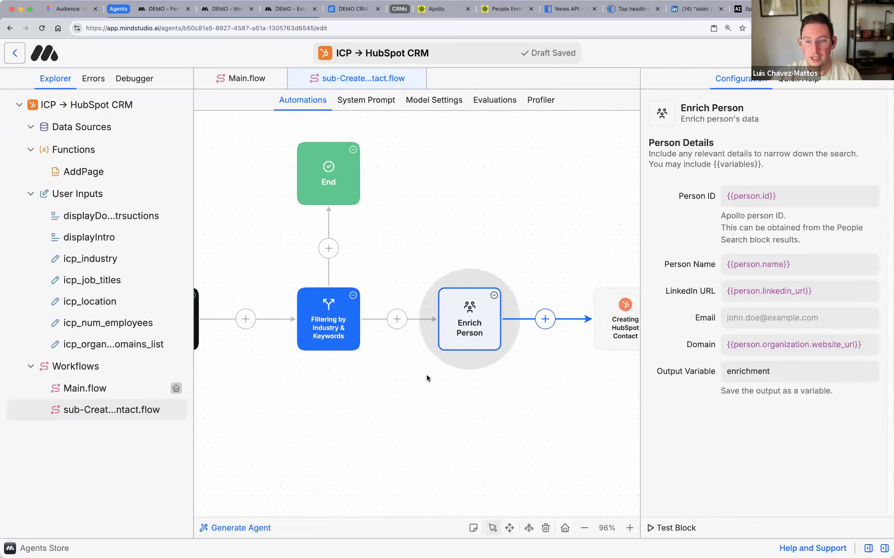
scroll(428, 356, "left", 3)
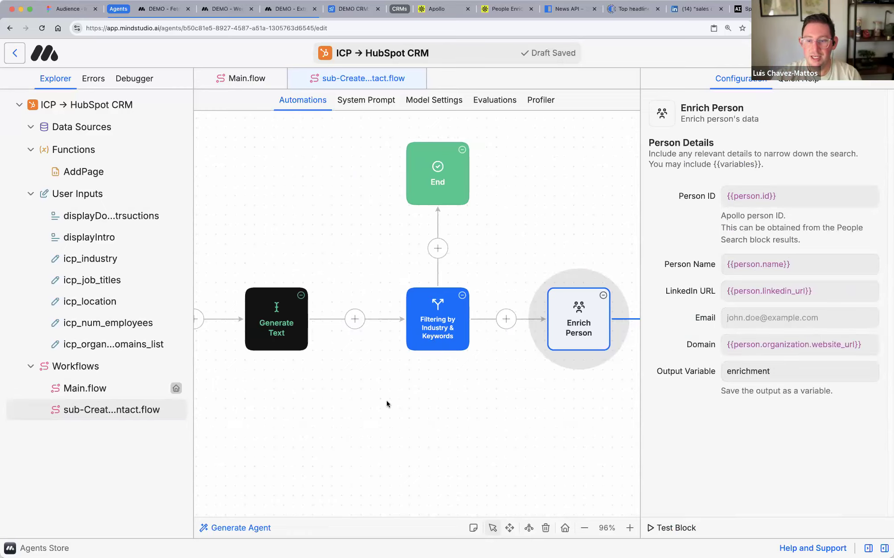
scroll(362, 390, "left", 3)
scroll(362, 392, "left", 3)
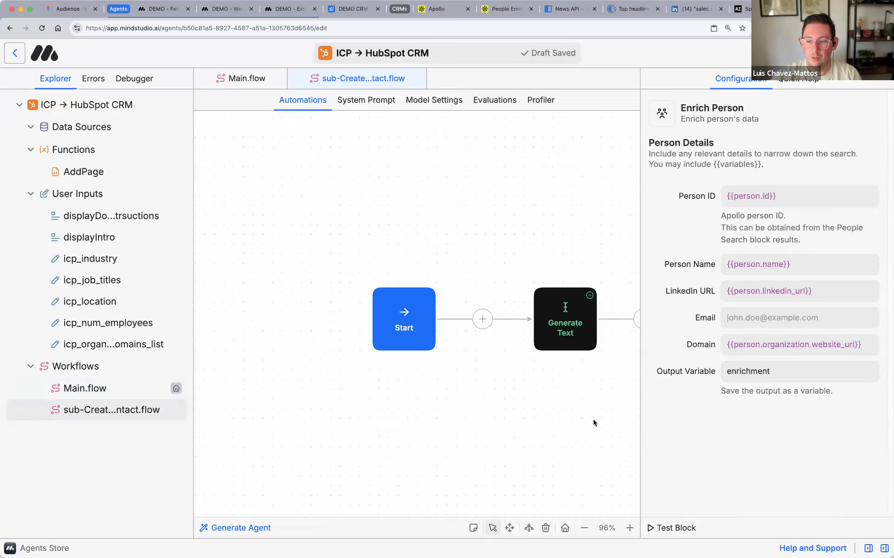
scroll(337, 413, "right", 3)
scroll(321, 403, "right", 6)
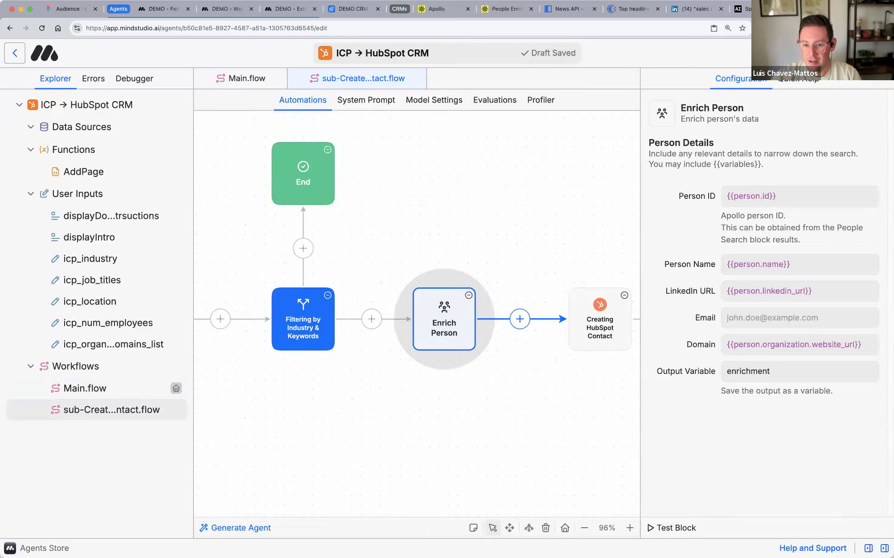
- Return to the published agents and open Copy of ICP → HubSpot CRM
left_click(15, 54)
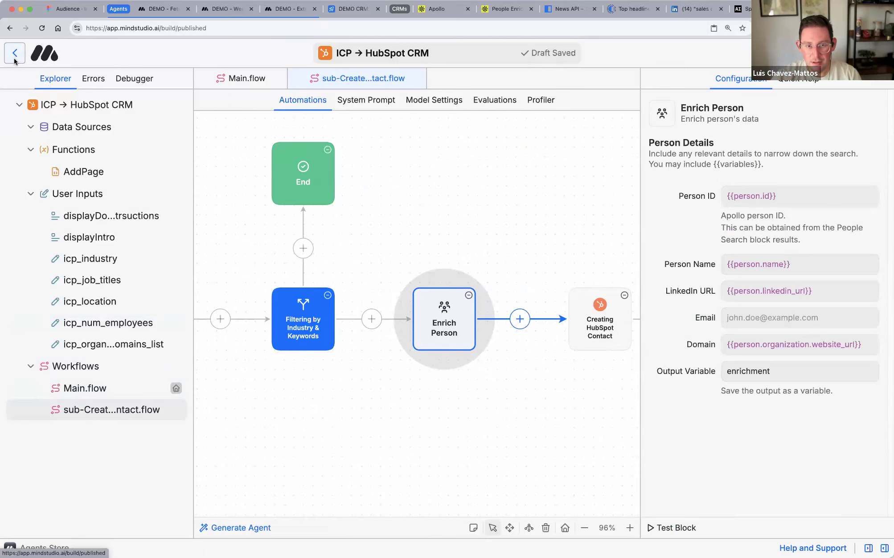
scroll(548, 352, "down", 4)
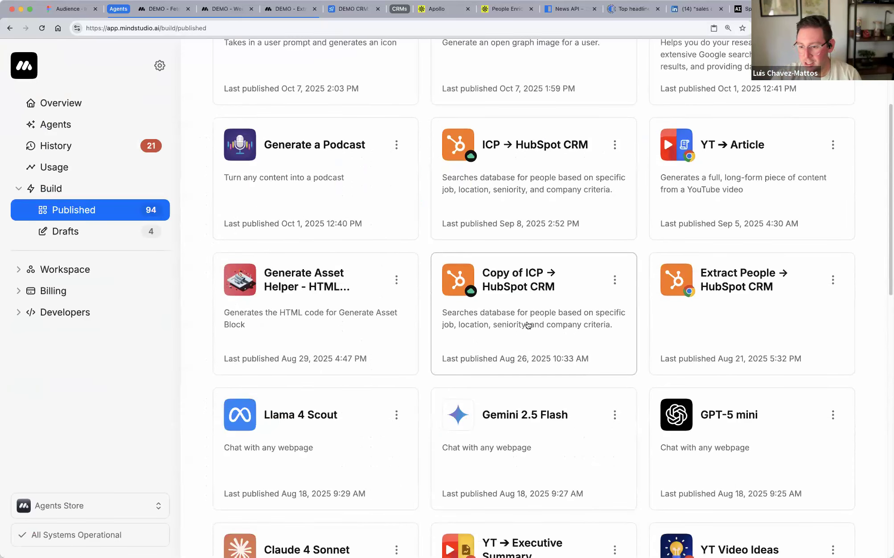
left_click(575, 365)
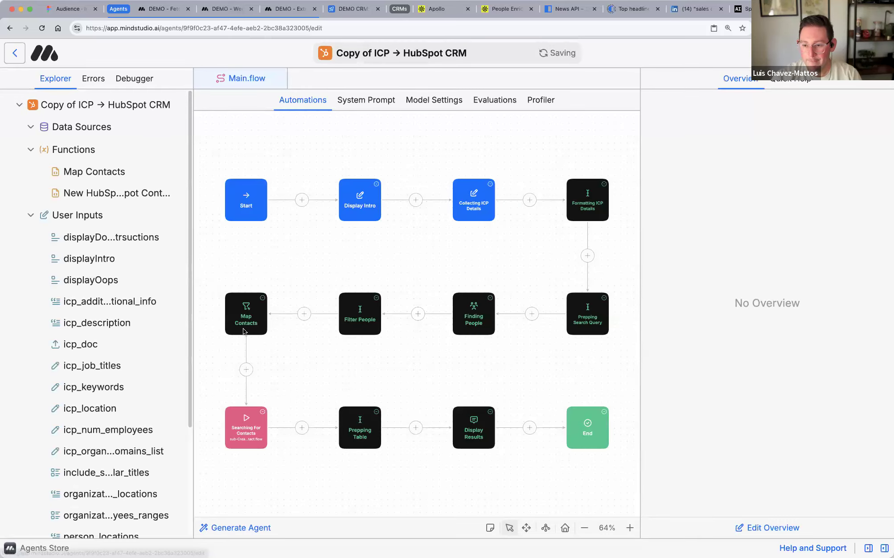
- Inspect the Prepping Search Query block and the HTTP request settings of the Finding People block
left_click(583, 321)
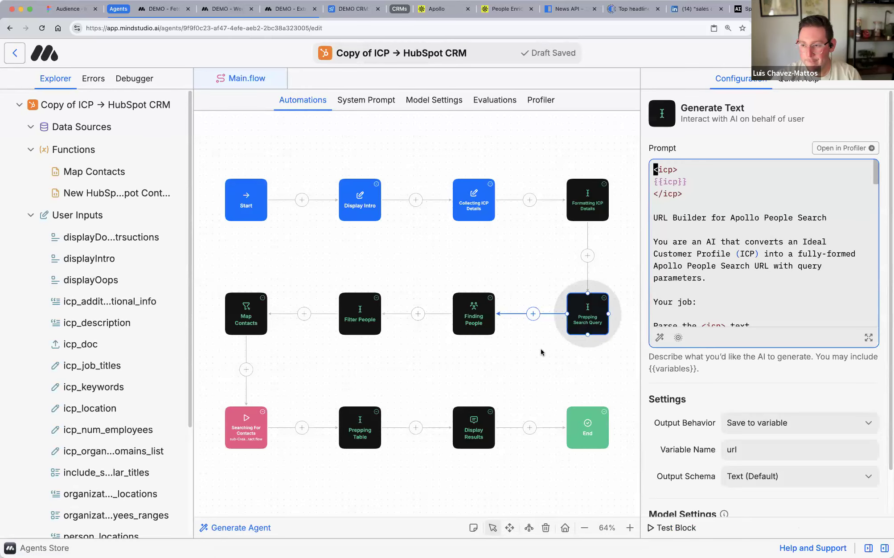
left_click(472, 315)
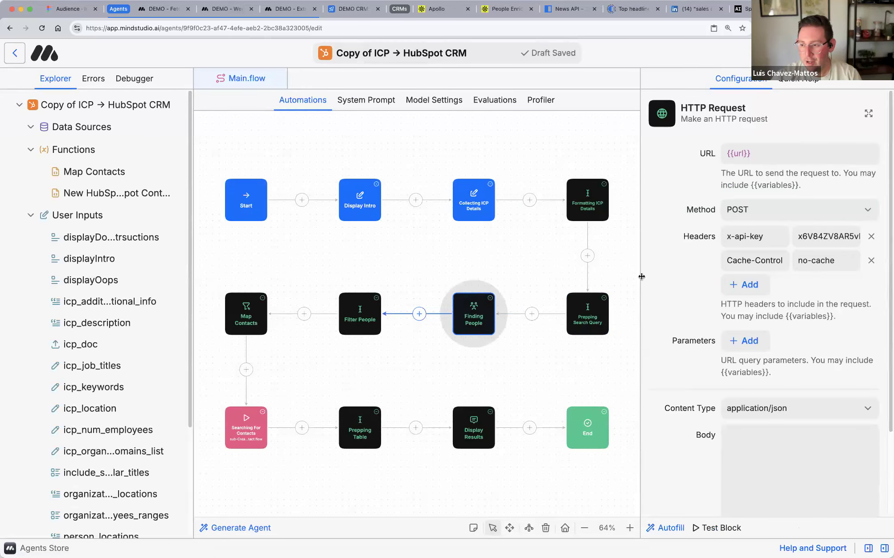
scroll(573, 351, "down", 2)
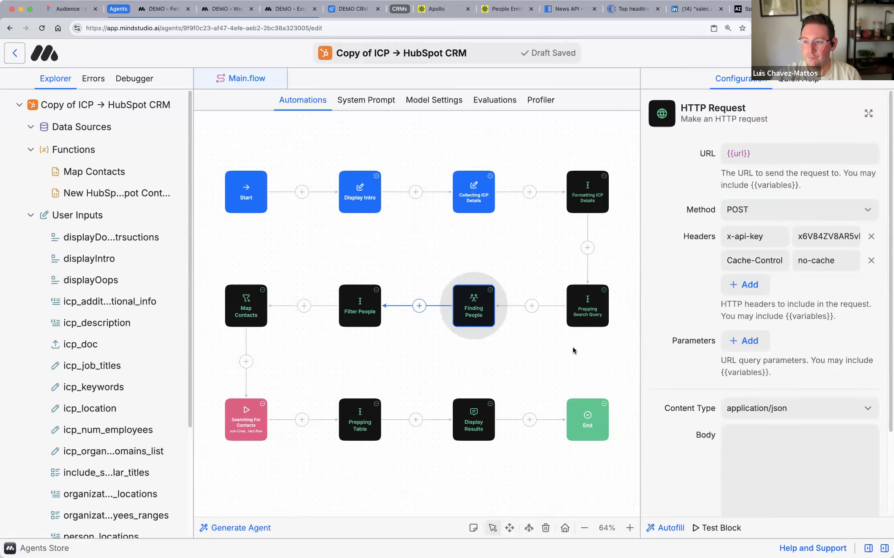
scroll(687, 360, "down", 3)
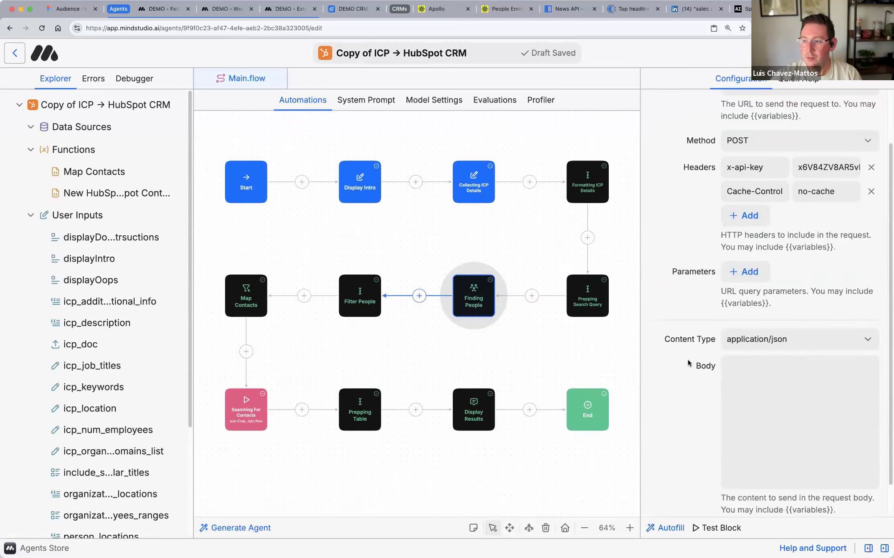
scroll(688, 359, "up", 3)
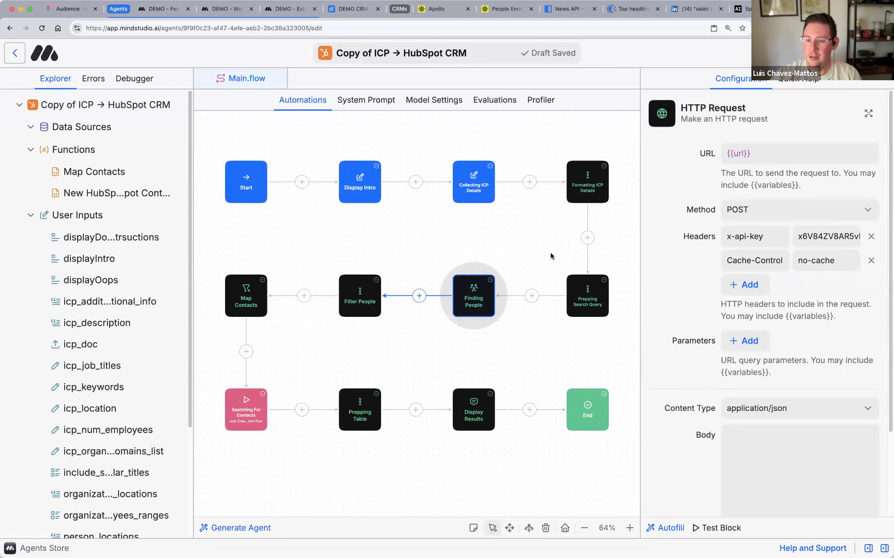
- Reopen the Prepping Search Query block and read its prompt's icp variable and URL builder introduction, highlighting both passages
left_click(599, 302)
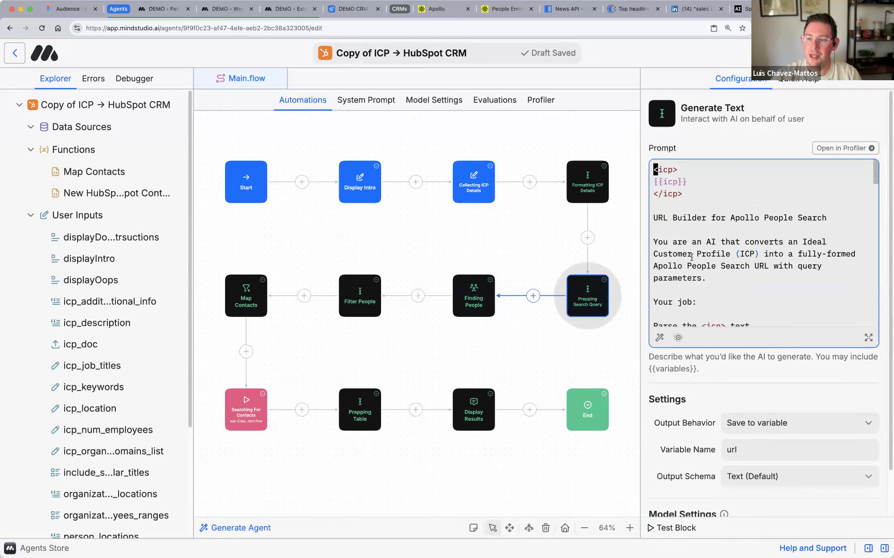
left_click_drag(695, 196, 638, 158)
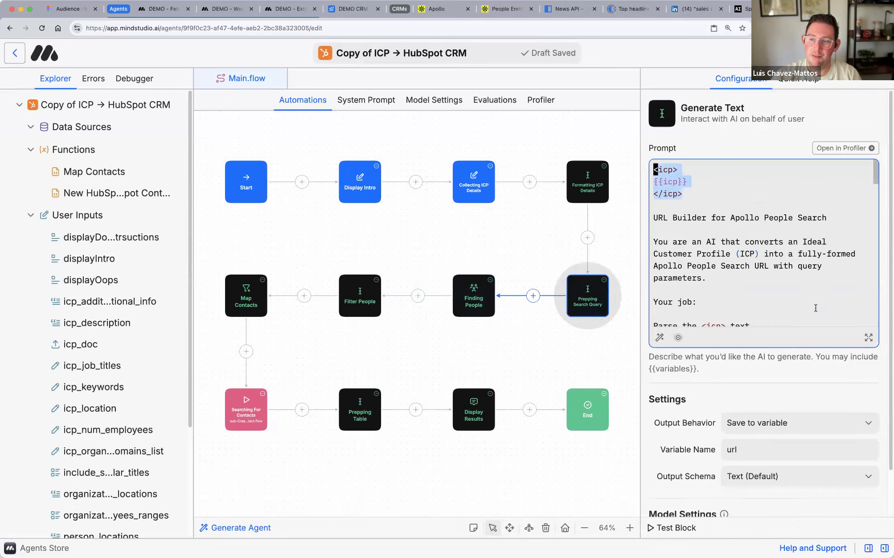
scroll(660, 164, "down", 2)
left_click_drag(659, 167, 724, 238)
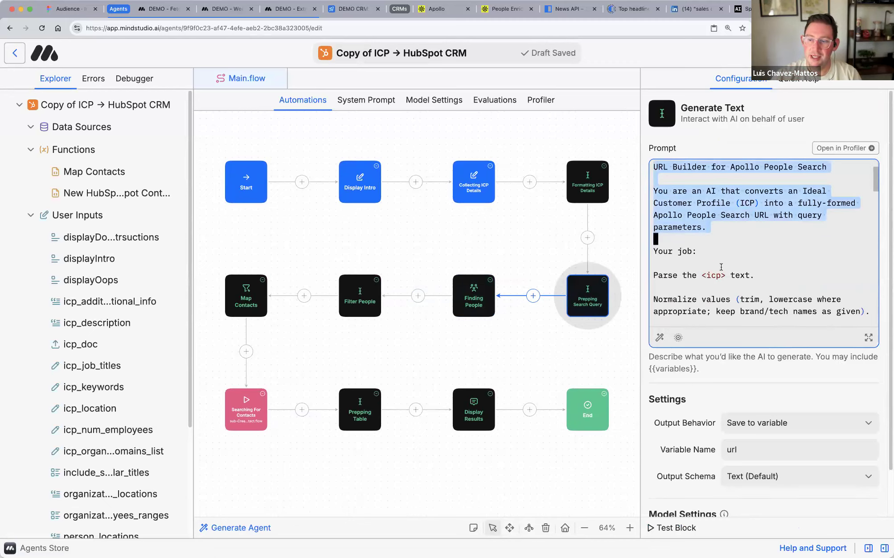
scroll(695, 219, "up", 2)
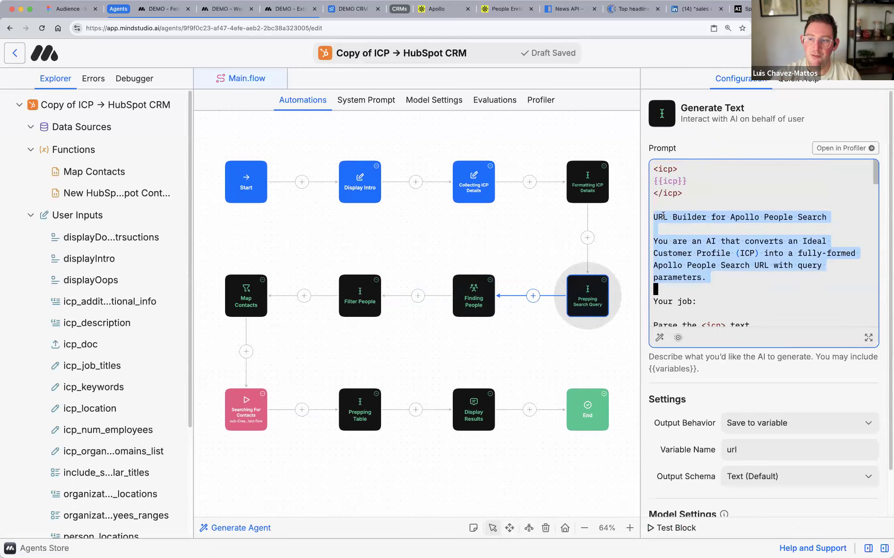
left_click(840, 225, "shift")
scroll(757, 235, "down", 4)
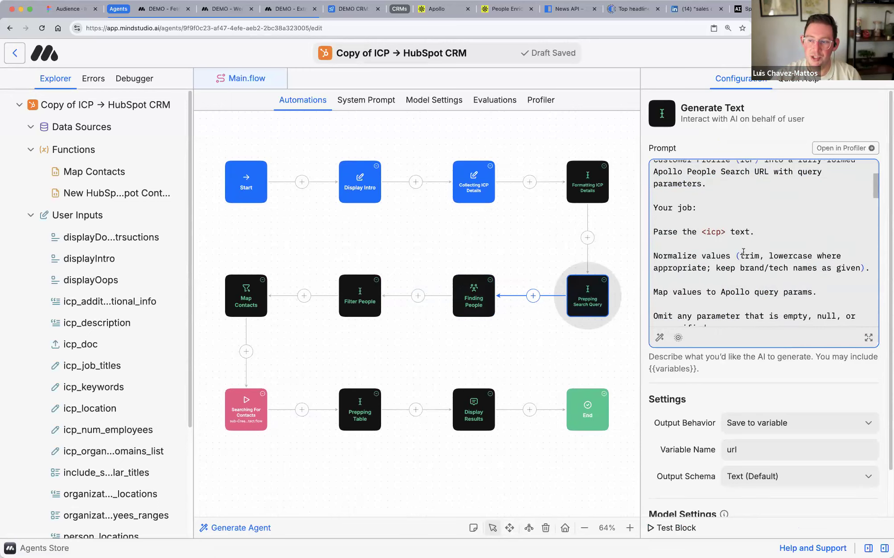
- Read the prompt's job instructions and parameter mapping rules, and highlight the Apollo people search base URL
left_click_drag(654, 211, 758, 210)
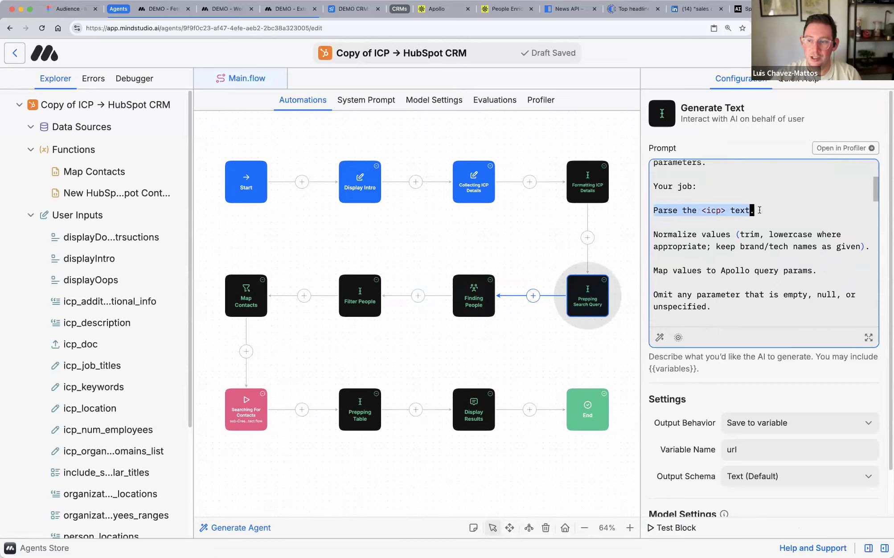
scroll(704, 250, "up", 3)
scroll(681, 210, "down", 5)
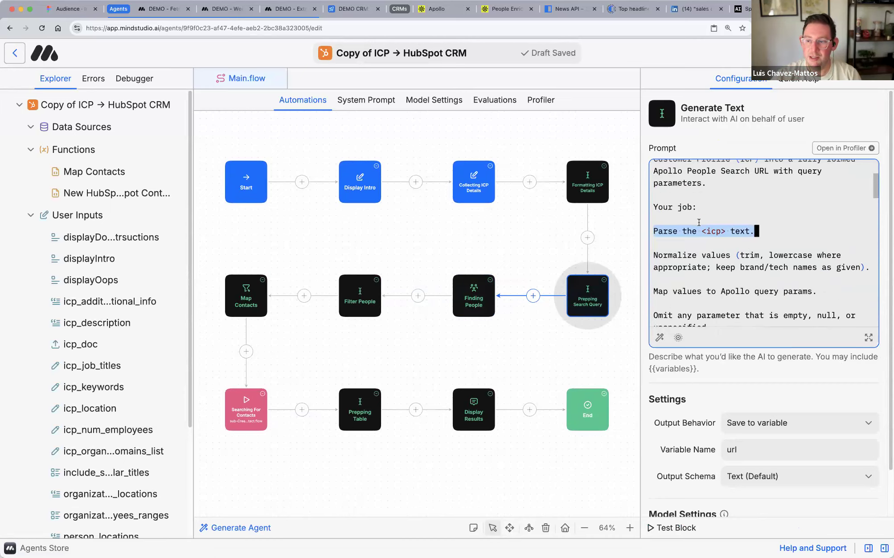
left_click_drag(672, 207, 858, 230)
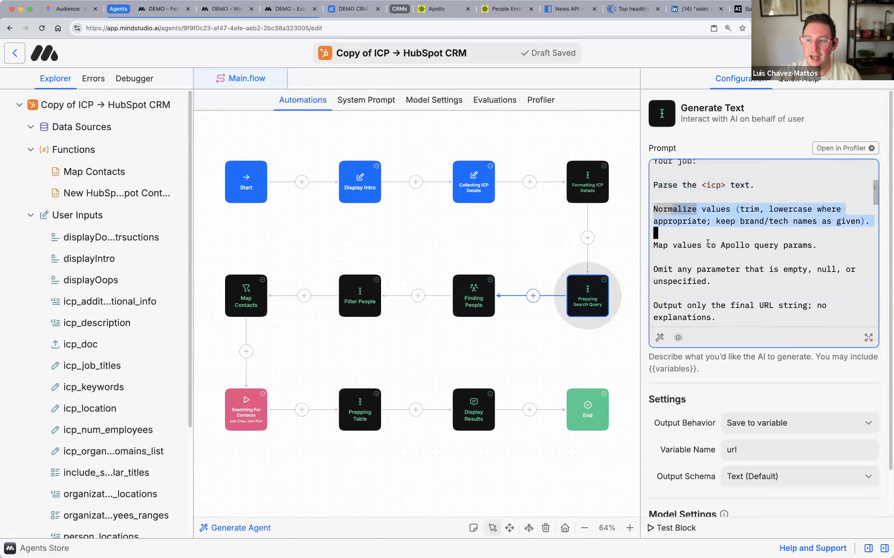
scroll(708, 243, "down", 6)
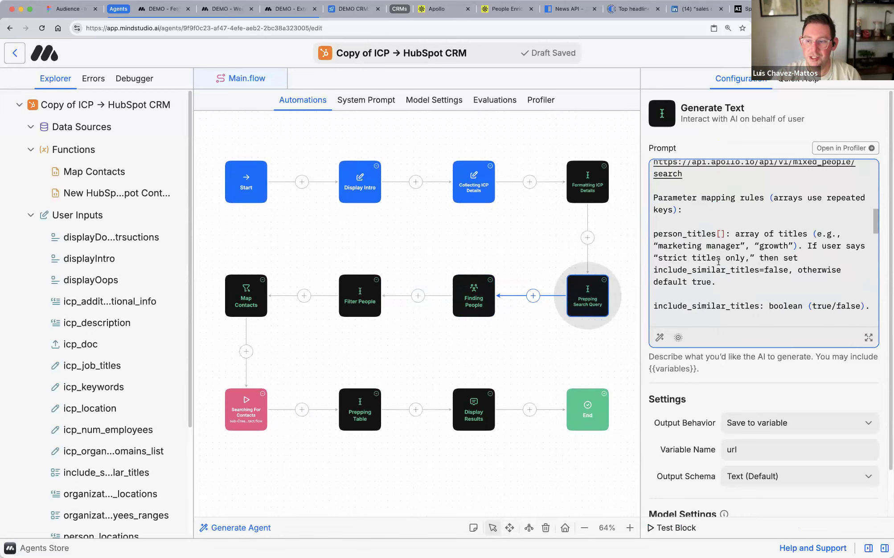
scroll(717, 259, "up", 1)
scroll(717, 259, "down", 1)
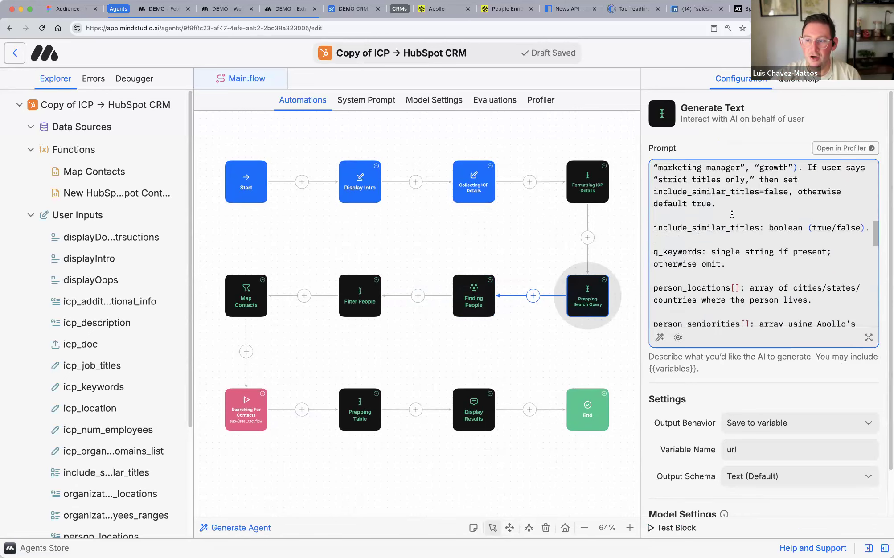
scroll(728, 230, "up", 10)
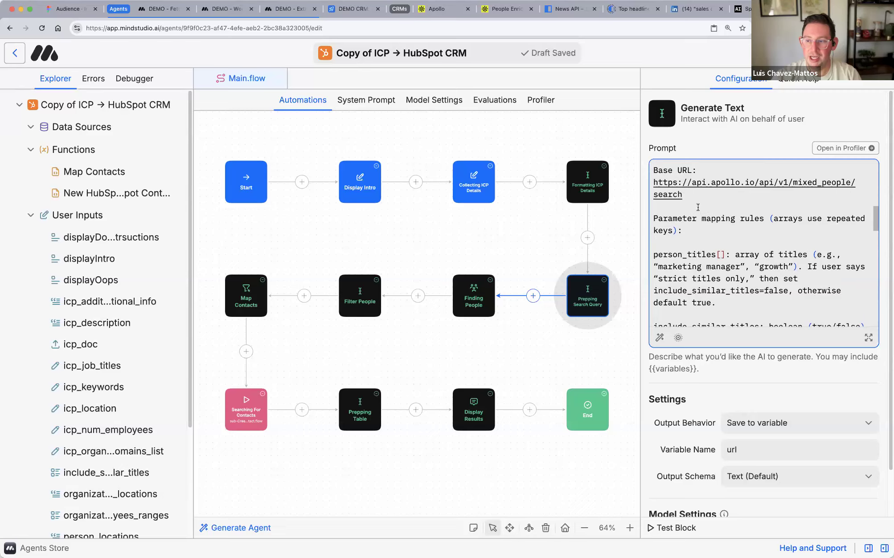
left_click_drag(704, 204, 633, 178)
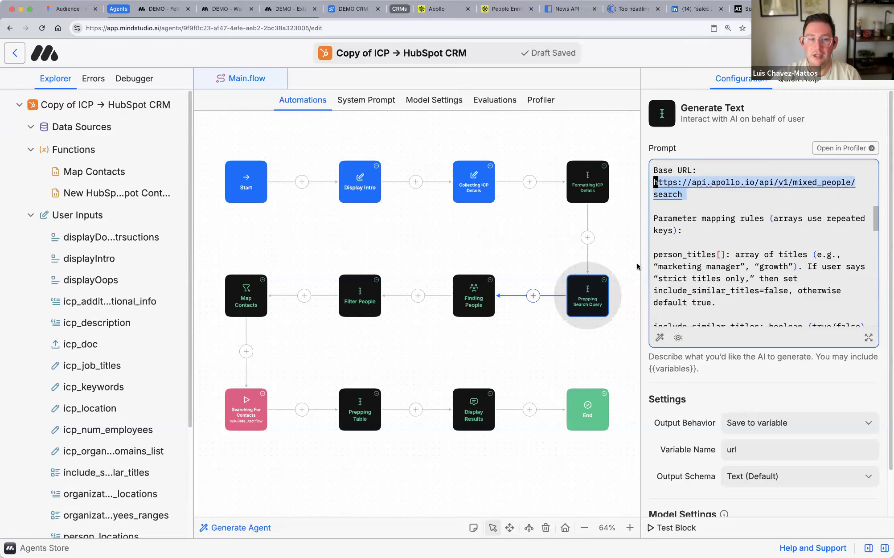
- Open the Prepping Search Query prompt in the full editor and highlight the output format instruction to return only the URL string
scroll(736, 256, "down", 5)
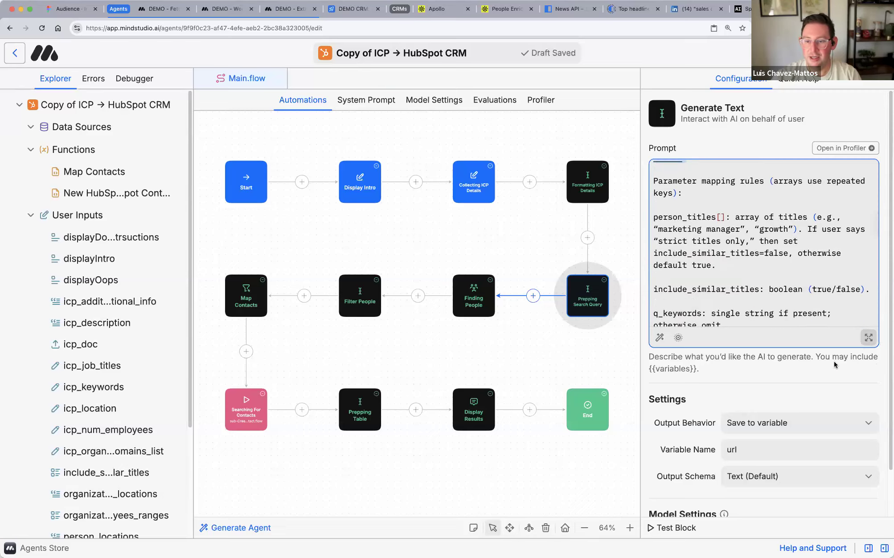
left_click(868, 338)
scroll(344, 277, "down", 8)
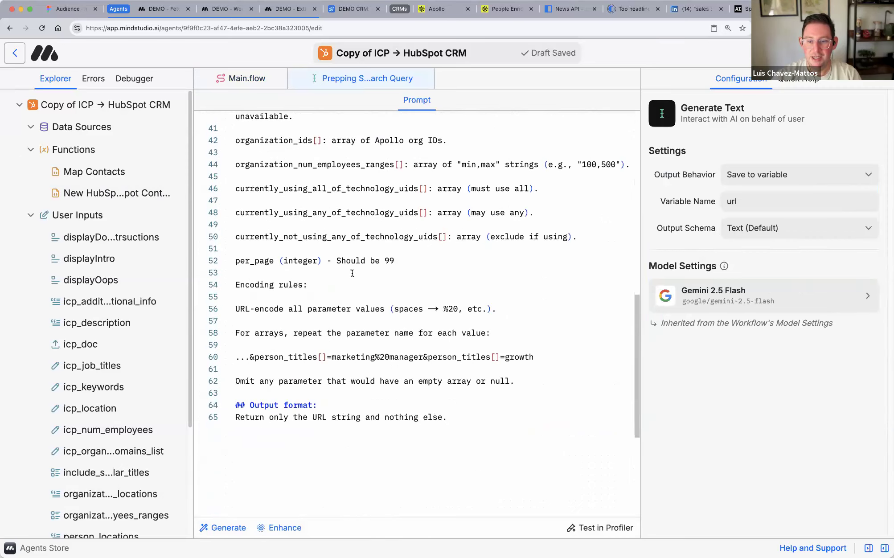
scroll(289, 305, "up", 15)
scroll(282, 304, "down", 20)
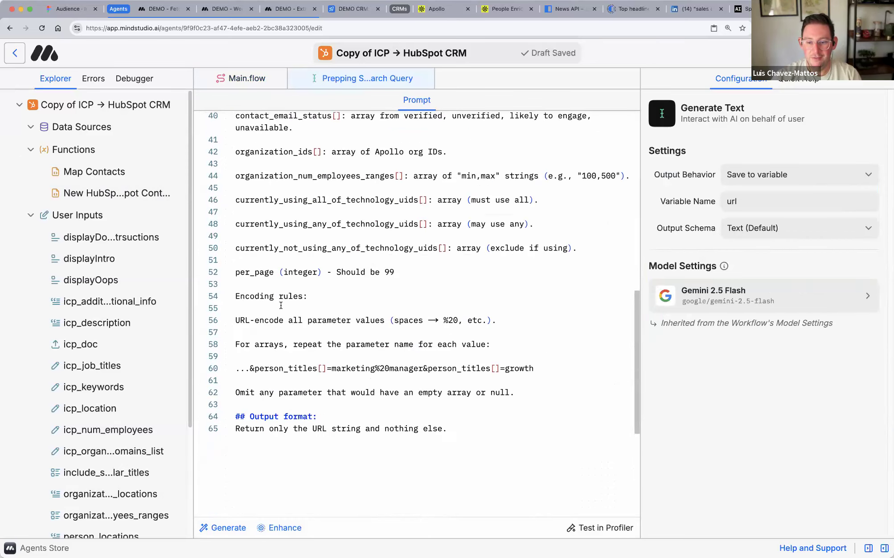
left_click_drag(238, 325, 455, 330)
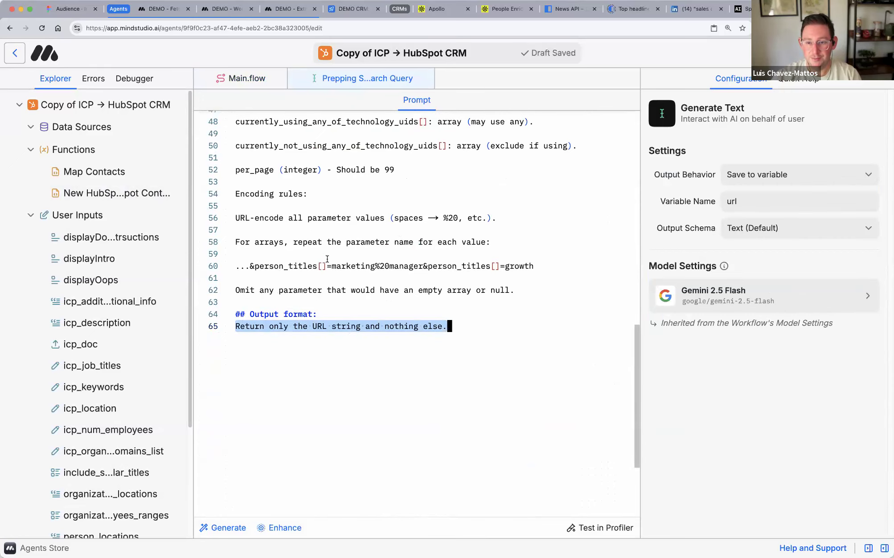
- Highlight the person_titles and include_similar_titles parameters in the prompt's mapping rules
scroll(327, 259, "up", 10)
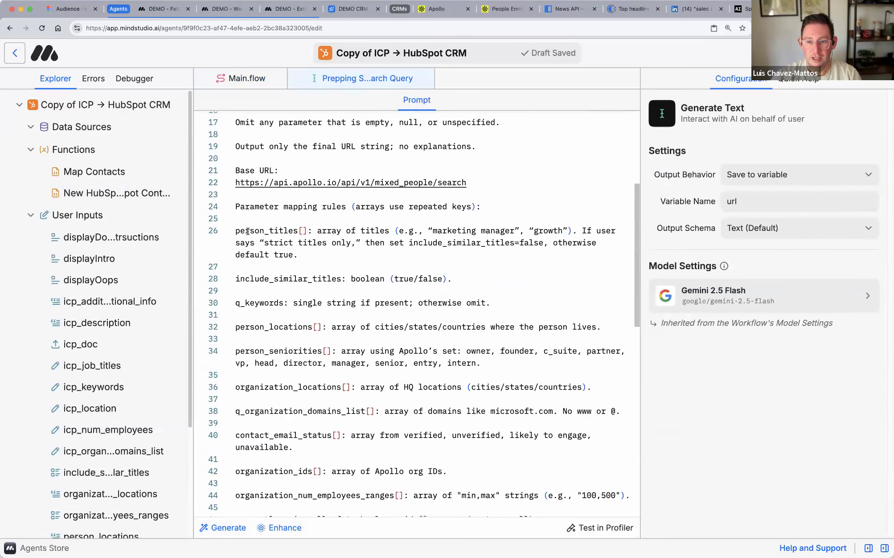
double_click(247, 231)
double_click(268, 278)
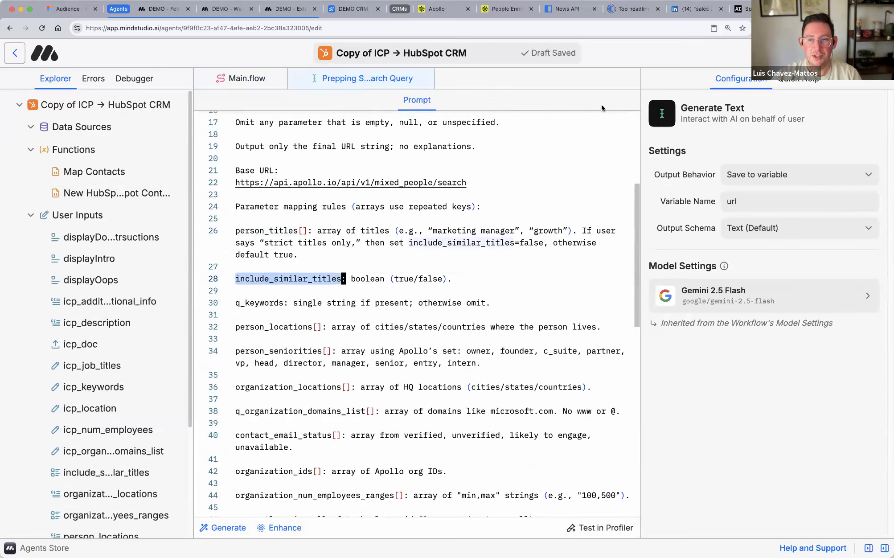
- Check the query parameters in Apollo's People Enrichment reference, then look through the open Apollo and MindStudio pages and return to the prompt
left_click(508, 10)
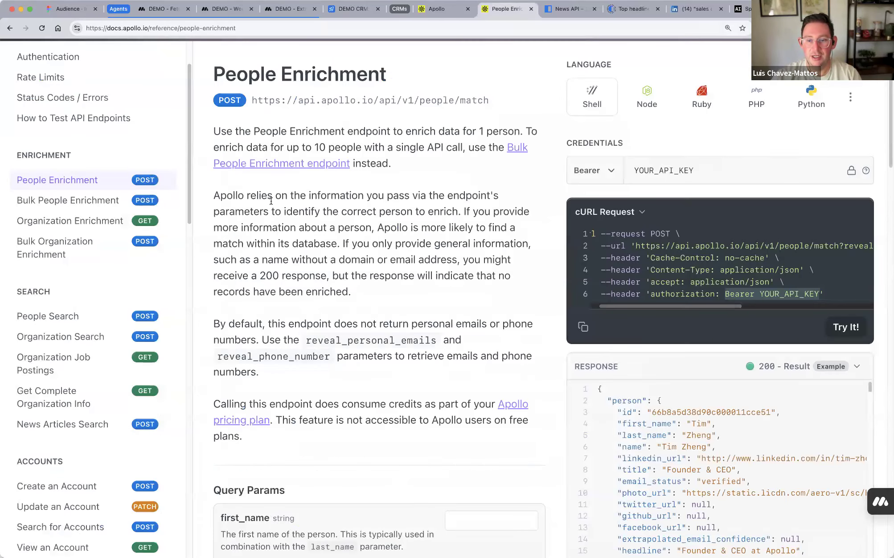
scroll(236, 263, "down", 8)
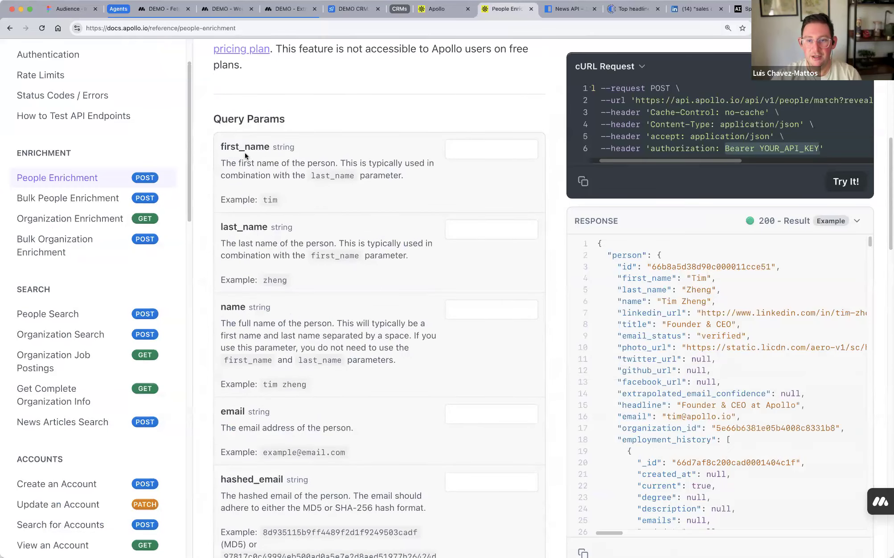
left_click(424, 9)
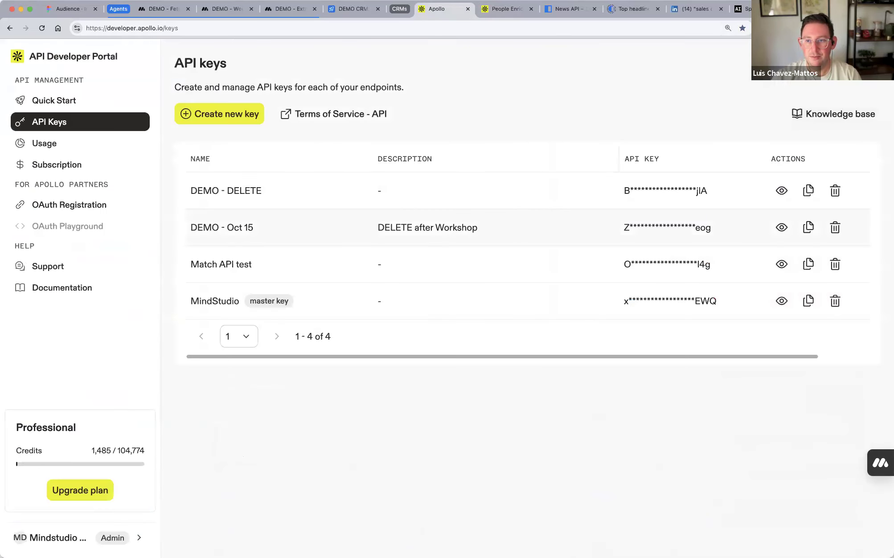
left_click(289, 9)
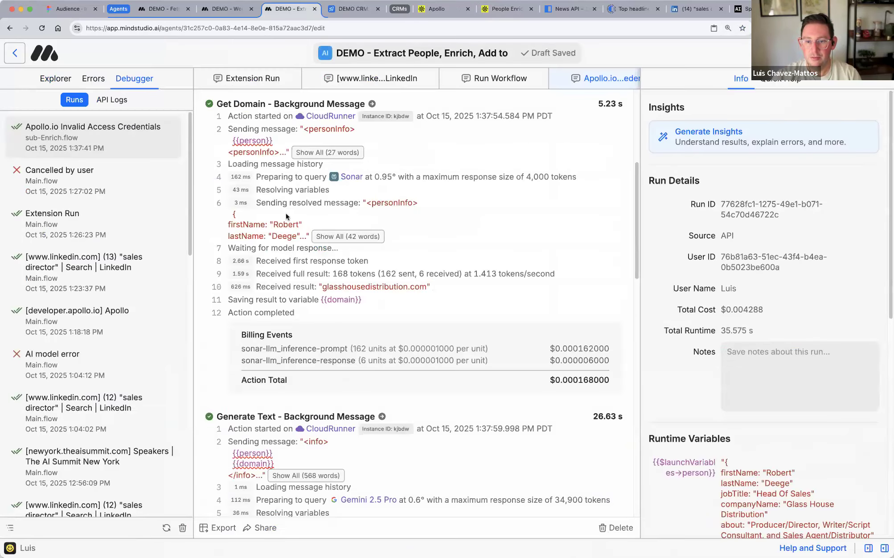
left_click(227, 10)
left_click(476, 360)
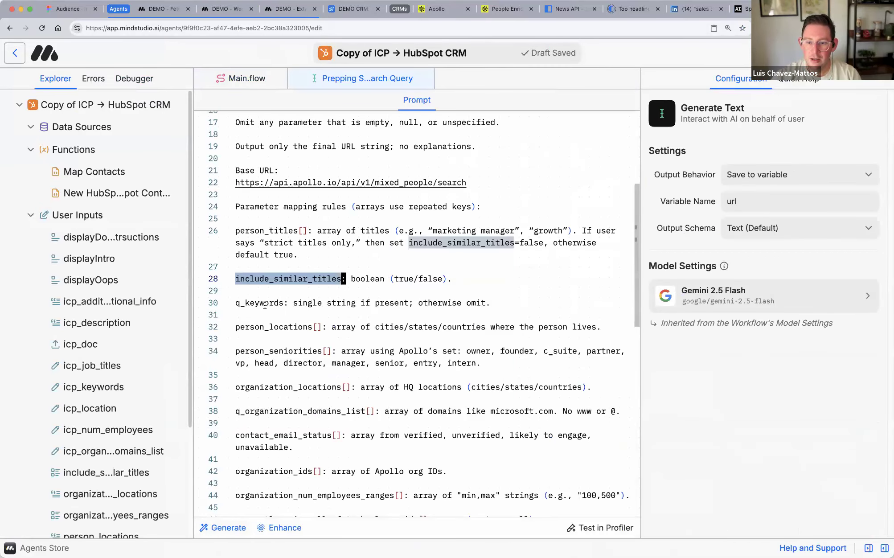
- Highlight the q_keywords, person_locations, person_seniorities and organization_locations parameters and the Apollo people search base URL in the prompt
double_click(265, 304)
double_click(269, 328)
double_click(270, 352)
double_click(285, 388)
scroll(349, 316, "up", 4)
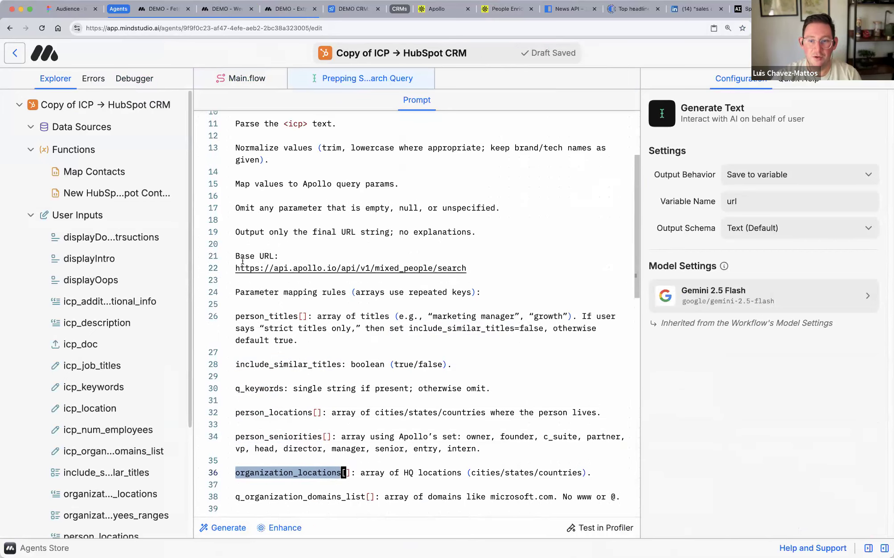
left_click_drag(478, 268, 235, 268)
scroll(610, 266, "up", 4)
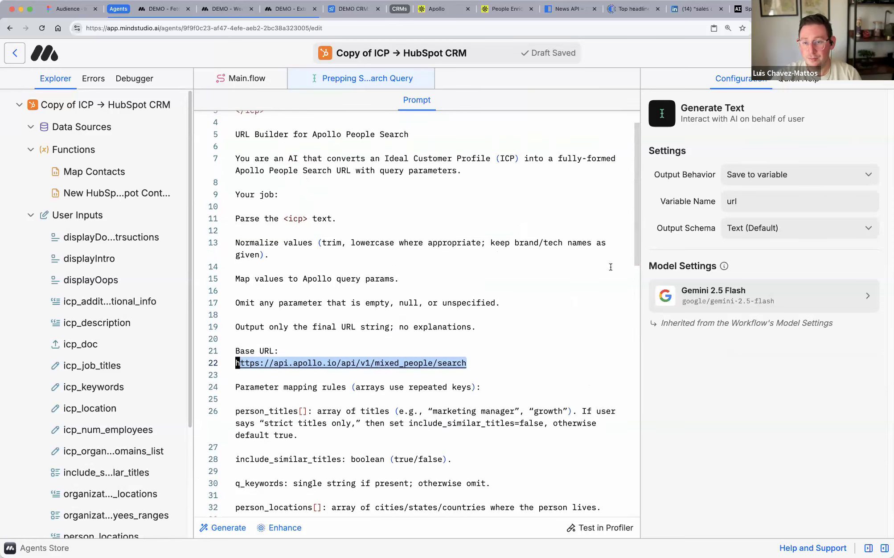
- Return to Main.flow and inspect the Finding People block's HTTP request settings down to its output variable
left_click(249, 80)
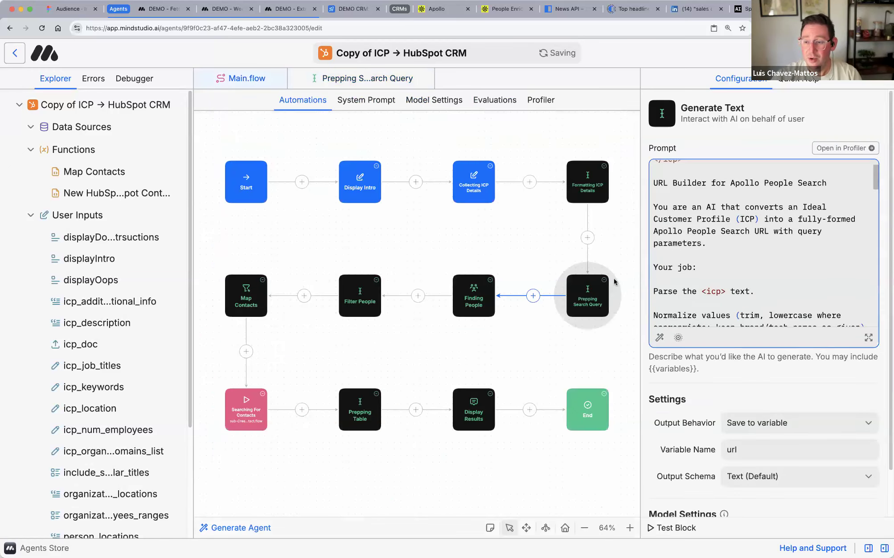
scroll(807, 300, "down", 5)
left_click(490, 290)
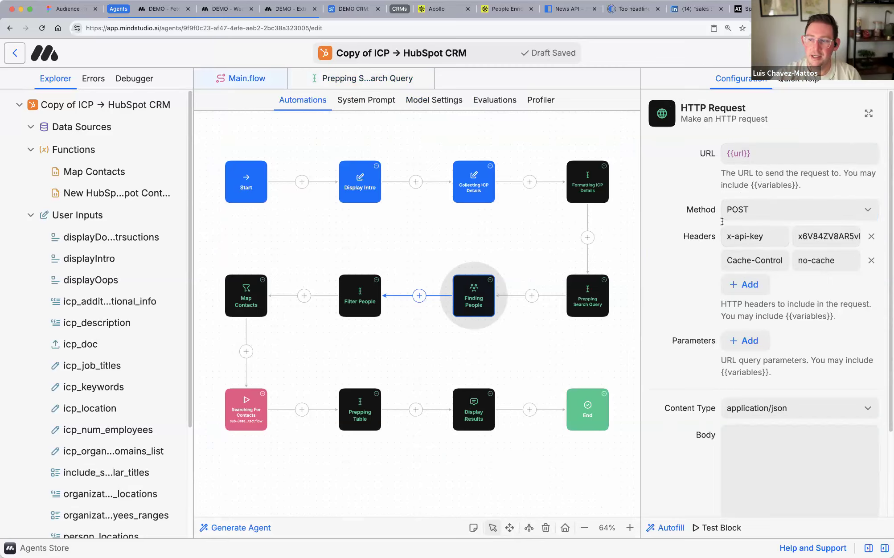
scroll(844, 321, "down", 3)
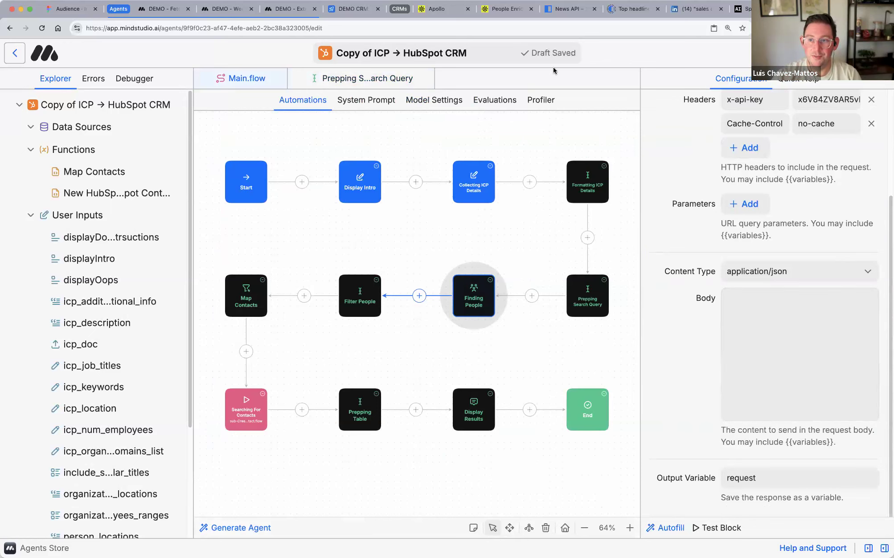
- Open the People Search endpoint reference in the Apollo documentation and read its query parameters and introduction
left_click(495, 10)
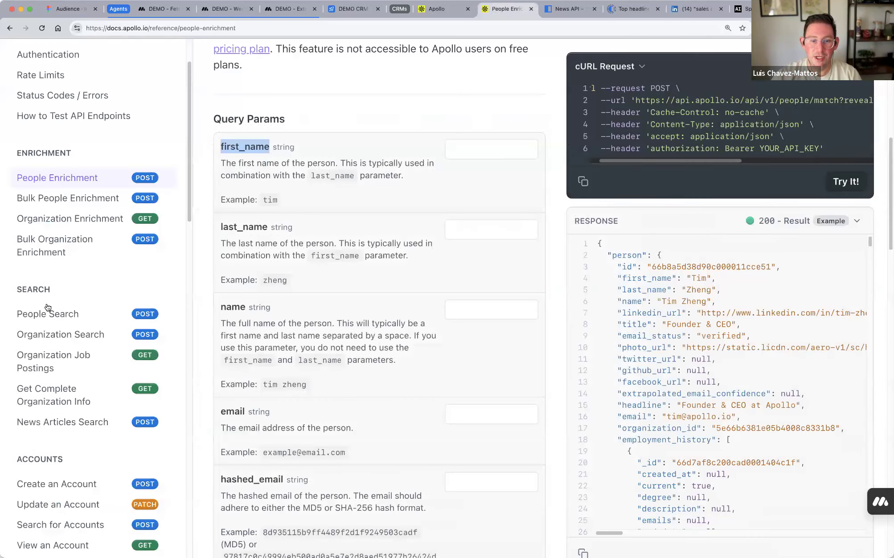
scroll(351, 258, "up", 8)
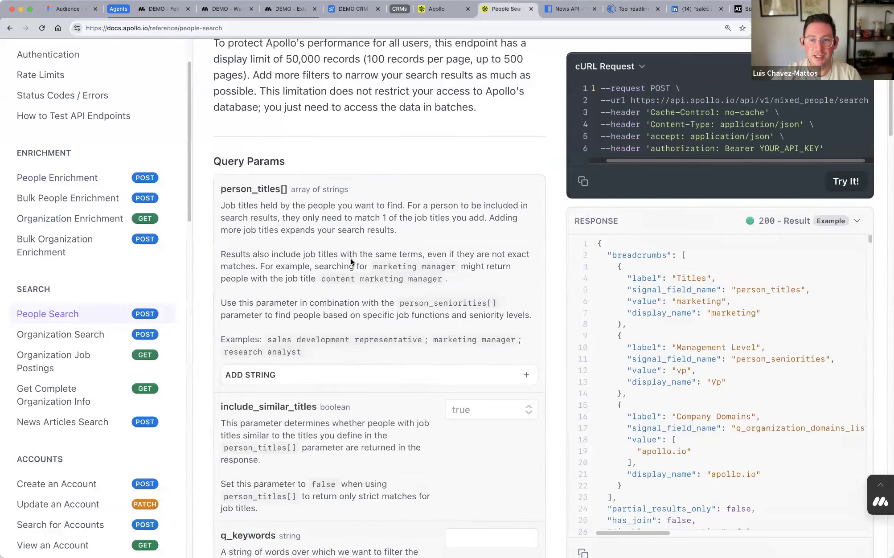
scroll(351, 258, "up", 2)
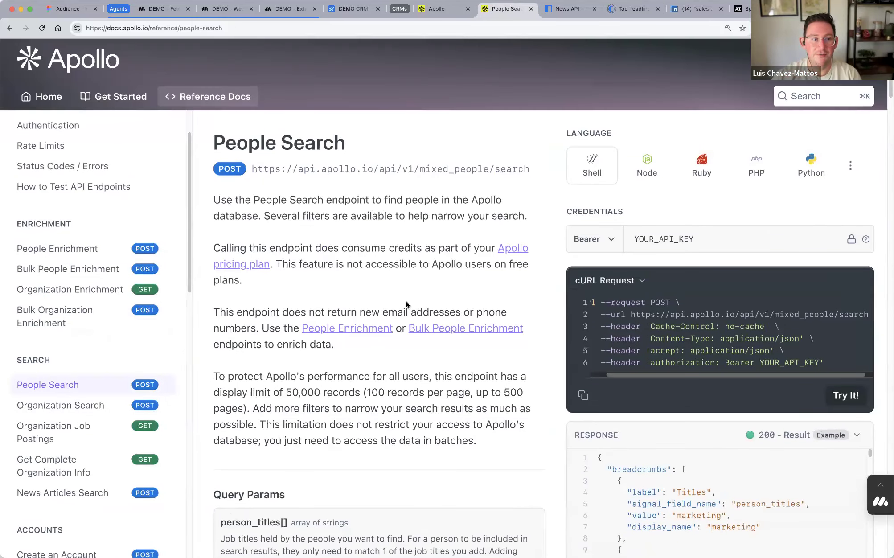
- Return to Copy of ICP → HubSpot CRM and place its browser tab directly after the DEMO - Extract People agent's tab
left_click(444, 11)
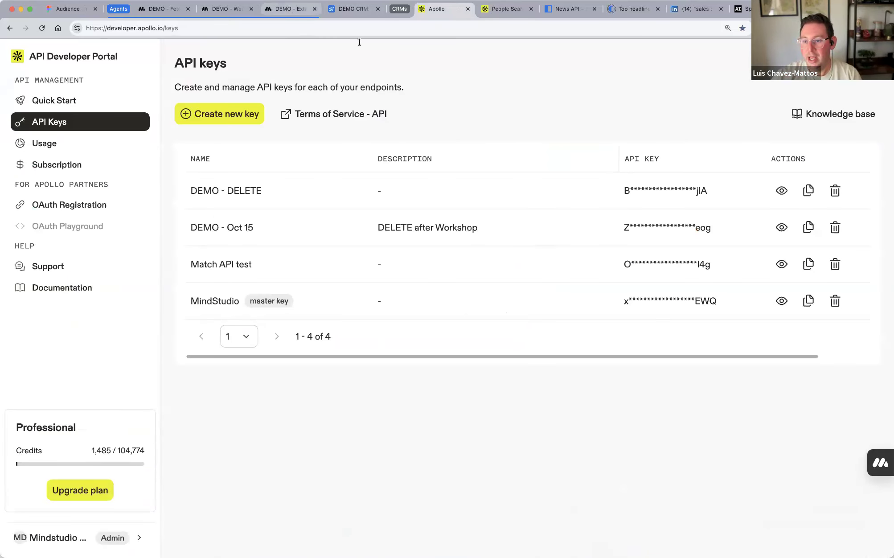
left_click(290, 9)
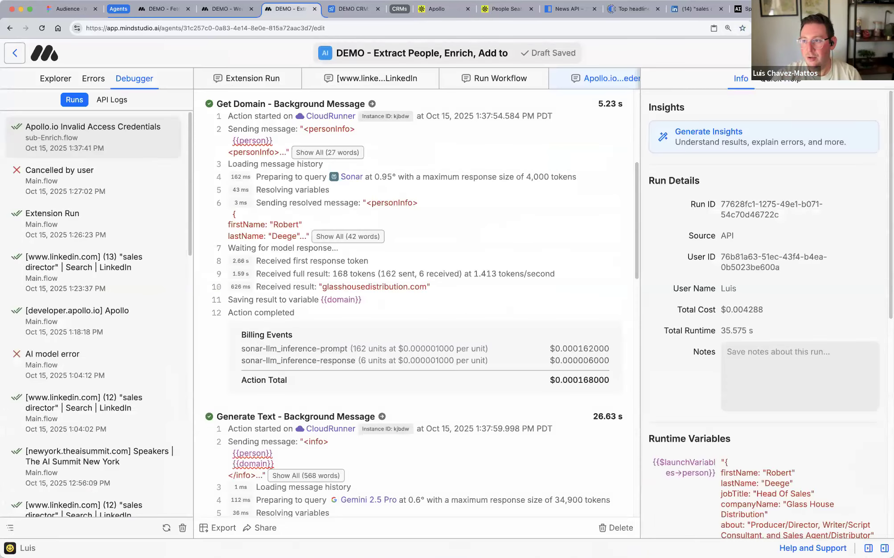
left_click_drag(802, 9, 343, 10)
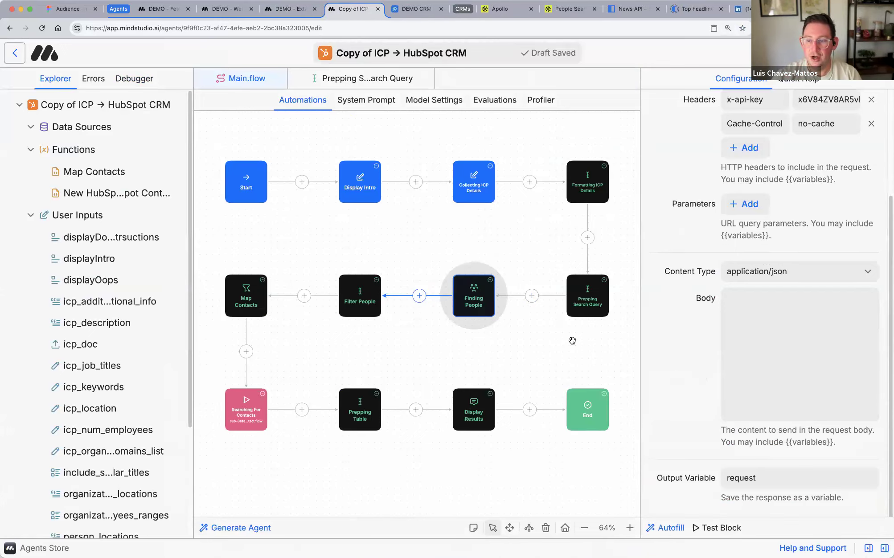
- Inspect the Filter People block's prompt and the Map Contacts block's function setting
left_click(354, 299)
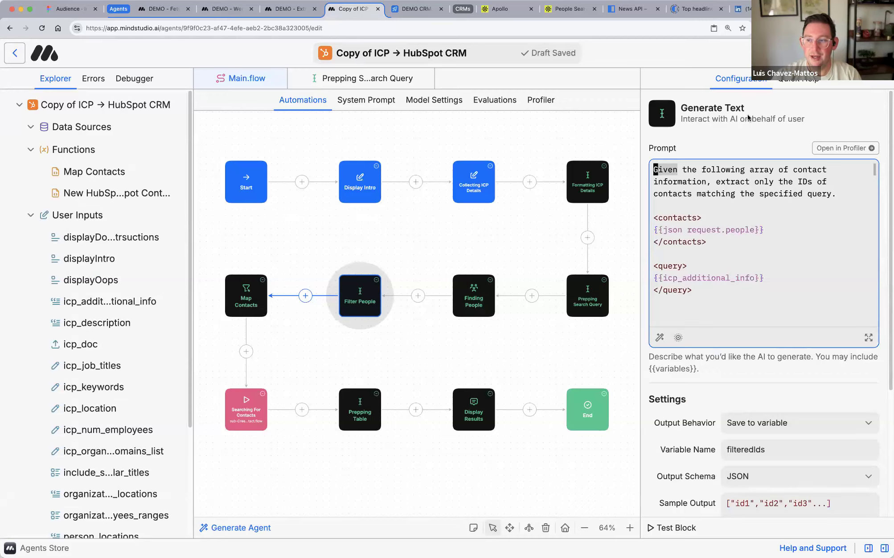
mouse_move(702, 297)
left_mouse_down()
mouse_move(654, 262)
mouse_move(633, 158)
mouse_move(675, 190)
mouse_move(688, 293)
left_mouse_up()
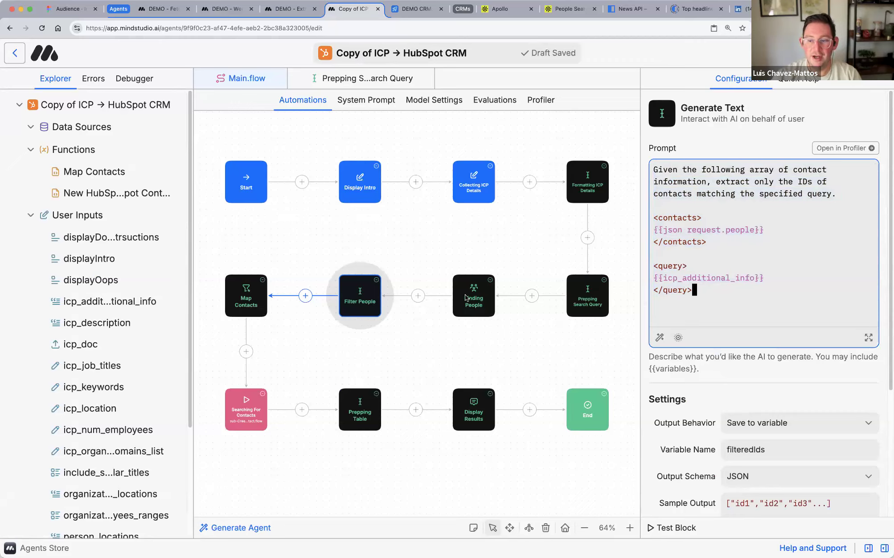
left_click(249, 295)
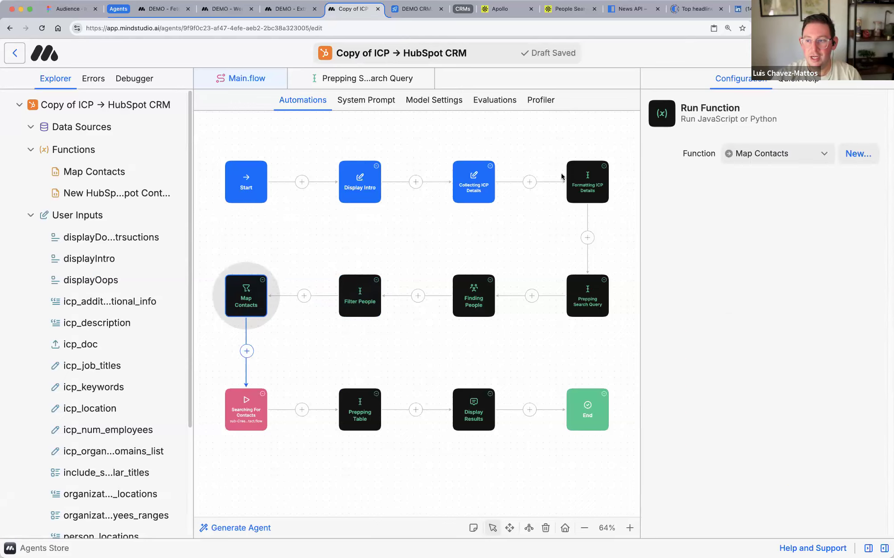
- Select the Searching For Contacts block and view its Run Workflow settings, keeping the block in the flow
scroll(321, 329, "down", 3)
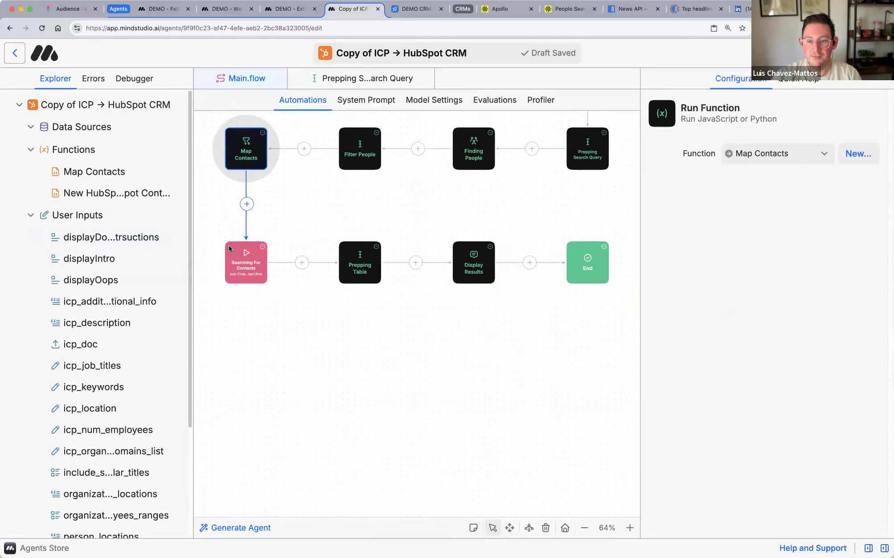
left_click(262, 247)
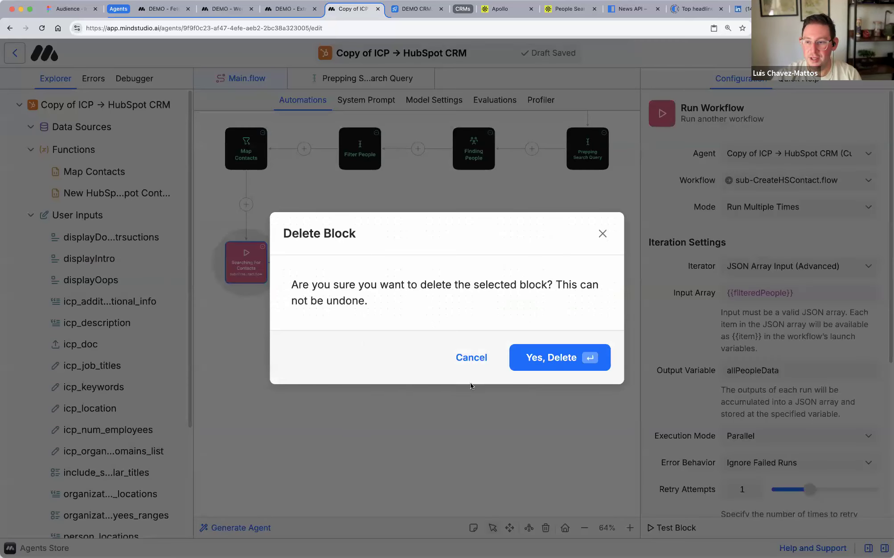
left_click(466, 360)
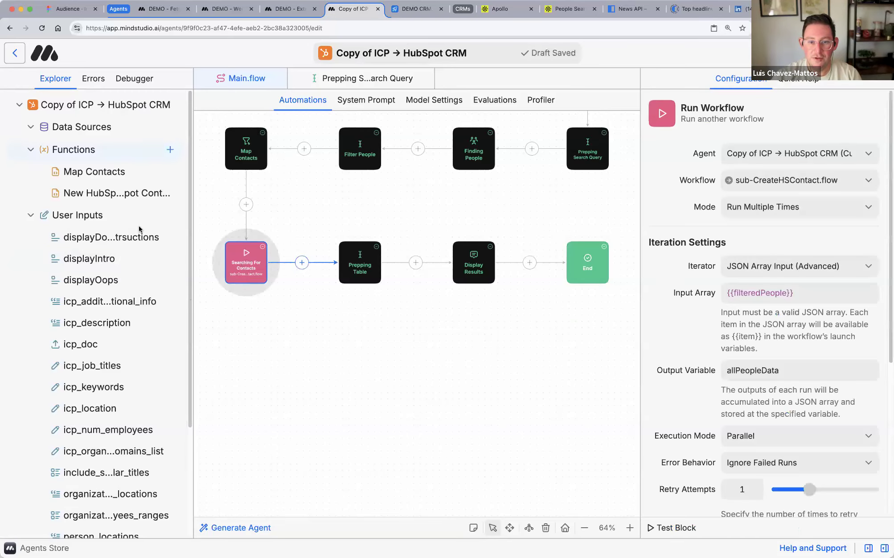
- Collapse the User Inputs group, open the sub-CreateHSContact flow and examine its Start and Find Email blocks
left_click(29, 216)
left_click(104, 282)
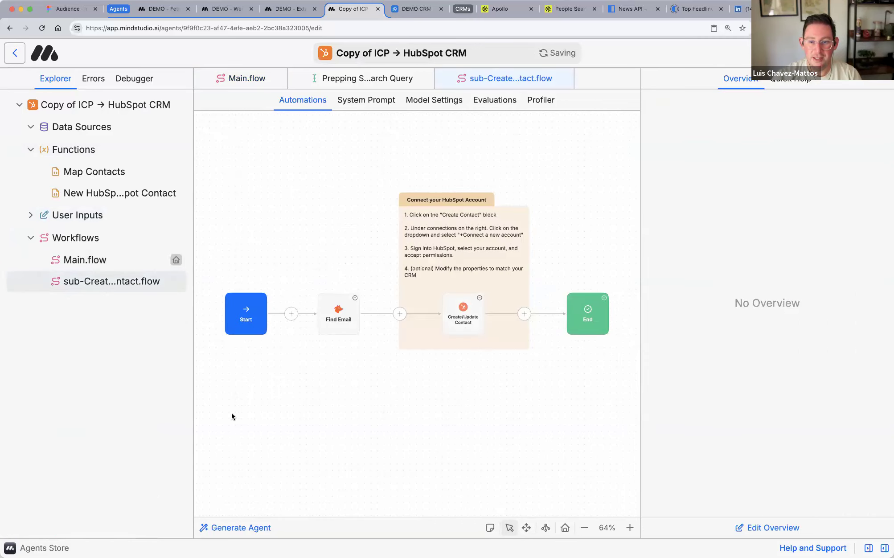
scroll(377, 340, "up", 5)
scroll(382, 340, "left", 3)
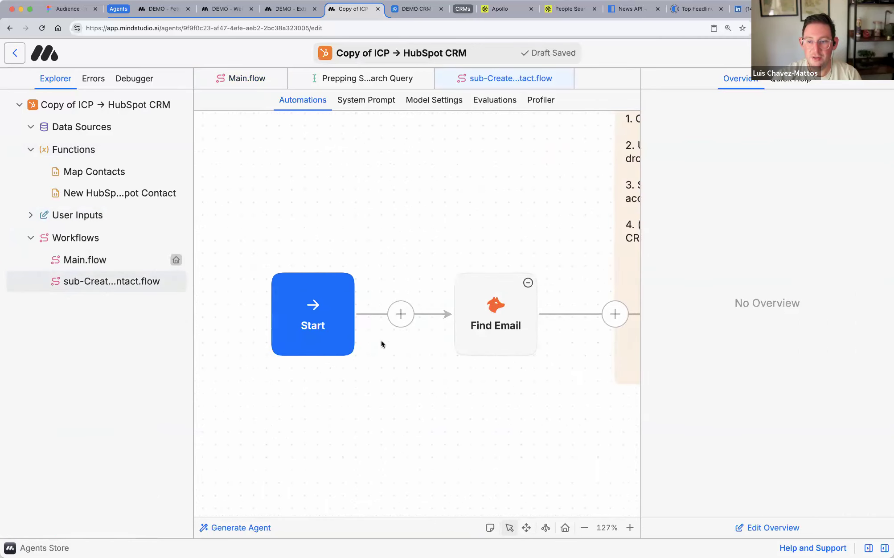
scroll(381, 340, "right", 2)
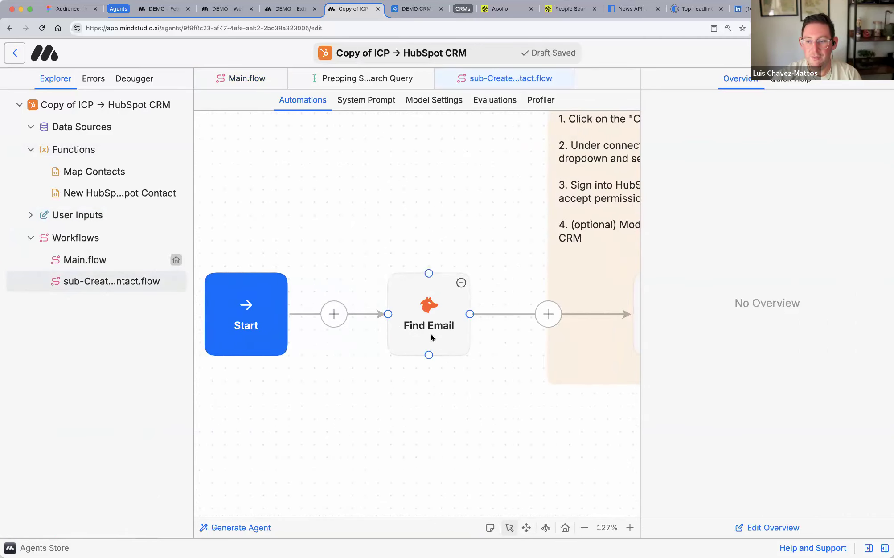
scroll(441, 330, "right", 3)
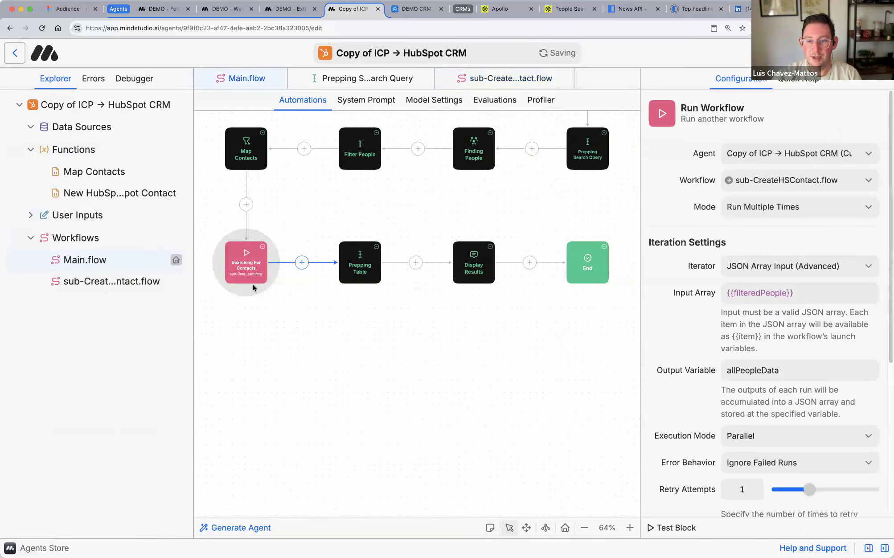
- In Main.flow, select the Finding People and Prepping Search Query blocks together and review the beginning of the search query prompt
scroll(571, 244, "up", 4)
scroll(515, 378, "right", 3)
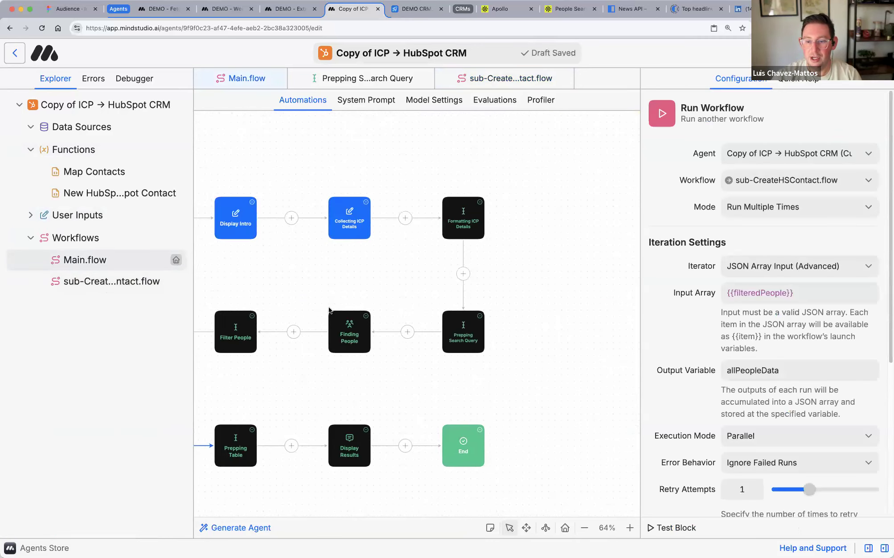
scroll(322, 301, "up", 5)
left_click_drag(314, 276, 623, 443)
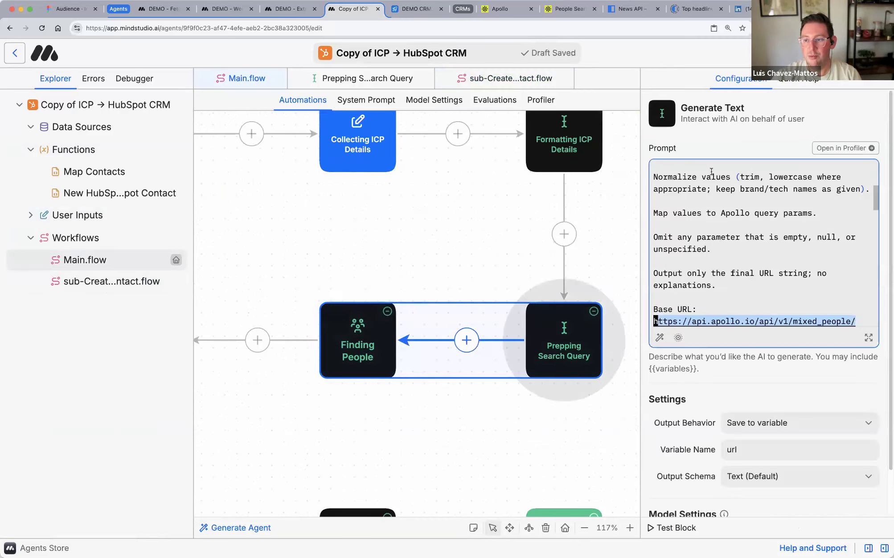
left_click(713, 175)
scroll(692, 205, "up", 4)
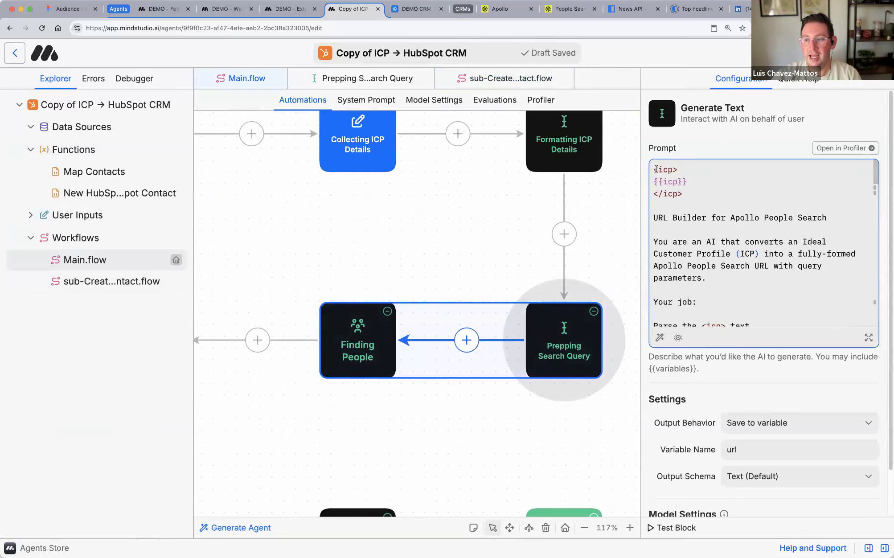
- Select the full Apollo URL builder prompt in the Prepping Search Query block and read it through to its output format
left_click_drag(655, 169, 737, 274)
scroll(760, 303, "down", 7)
scroll(760, 303, "down", 10)
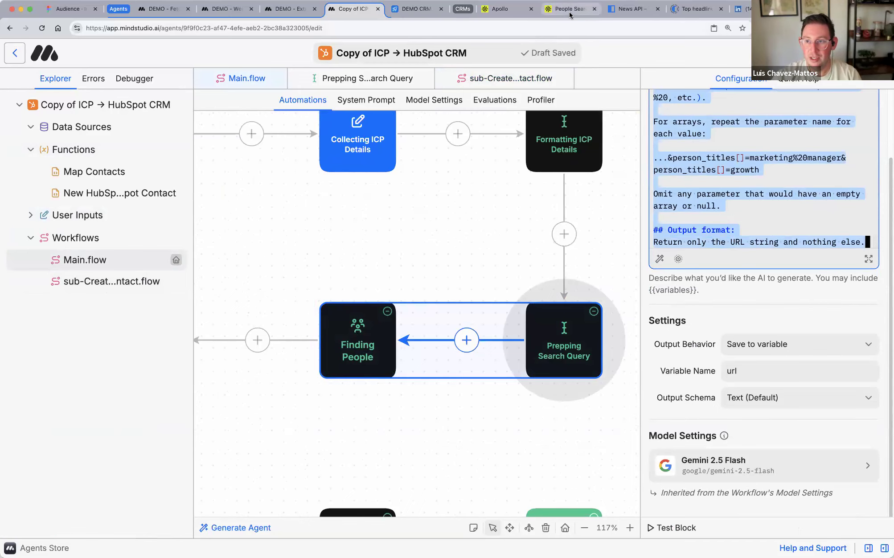
- In Apollo's People Search documentation, examine the endpoint URL and the person_titles[] and include_similar_titles query parameters
key("ctrl+Tab")
key("ctrl+Tab")
key("ctrl+Tab")
left_click_drag(265, 168, 515, 173)
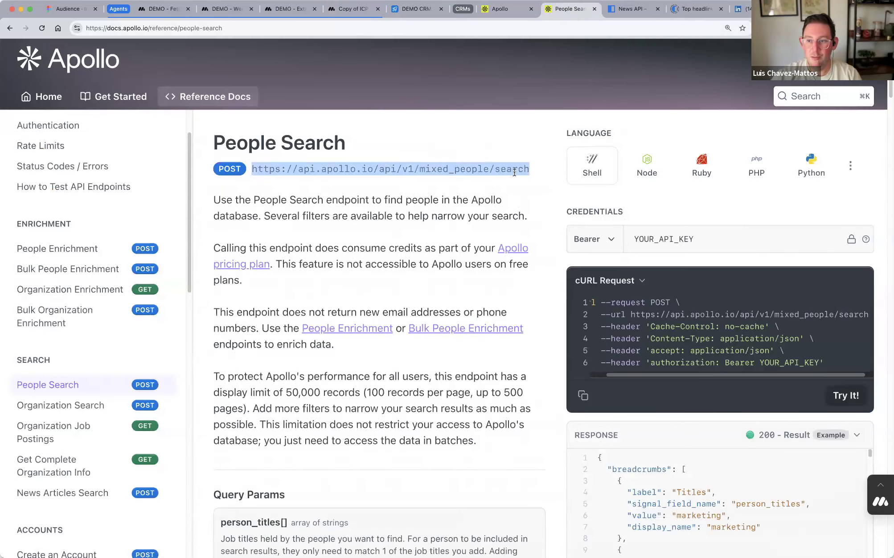
scroll(421, 312, "down", 8)
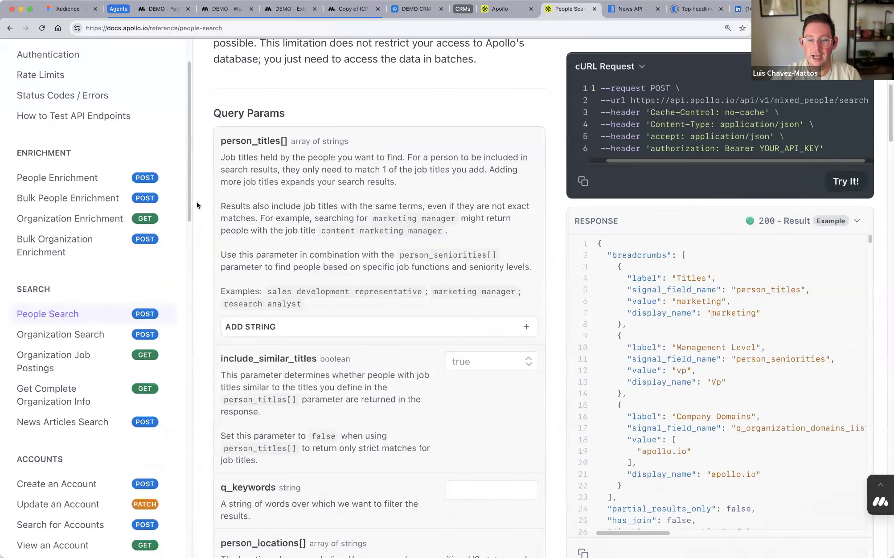
double_click(247, 141)
double_click(255, 356)
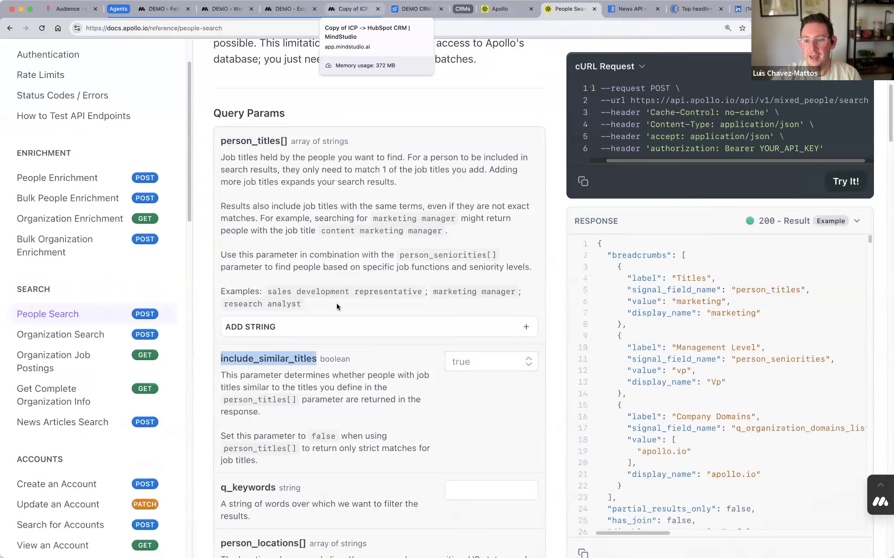
- Return to the ICP → HubSpot CRM agent and check the {{url}} variable in the Finding People request
key("super+5")
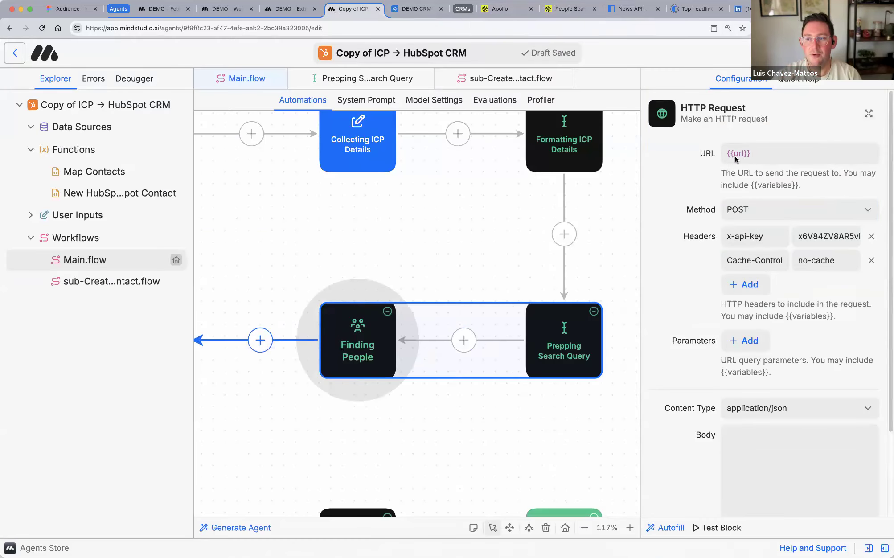
triple_click(759, 153)
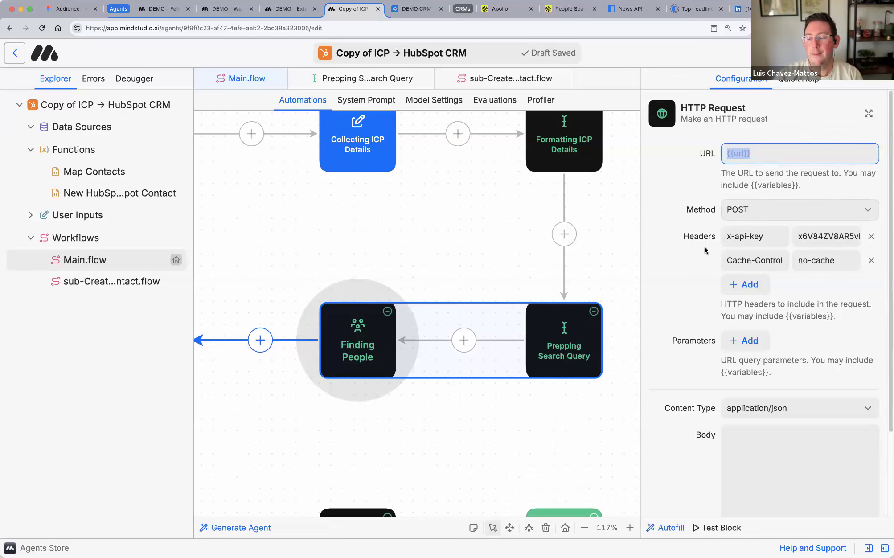
- Switch to the DEMO - Weekly News agent and examine the News API HTTP Request block and its neighbours in Main.flow
left_click(292, 14)
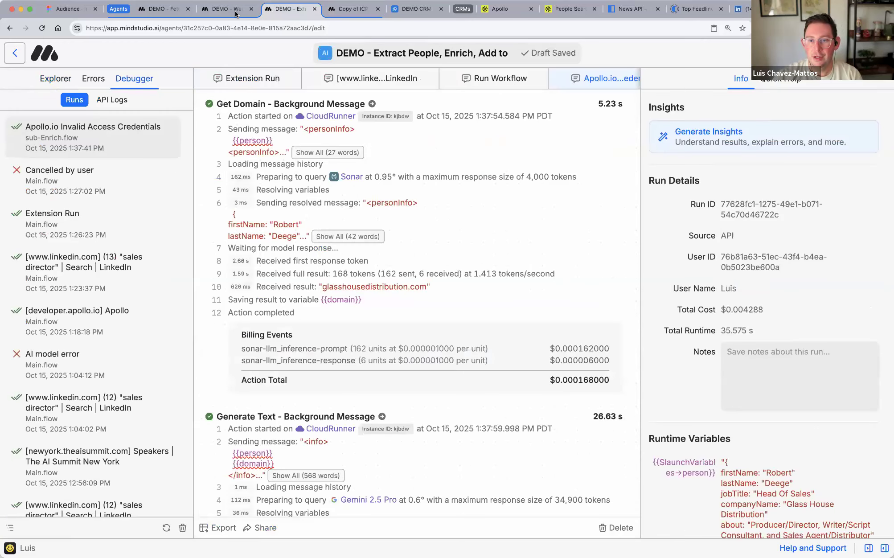
left_click(234, 12)
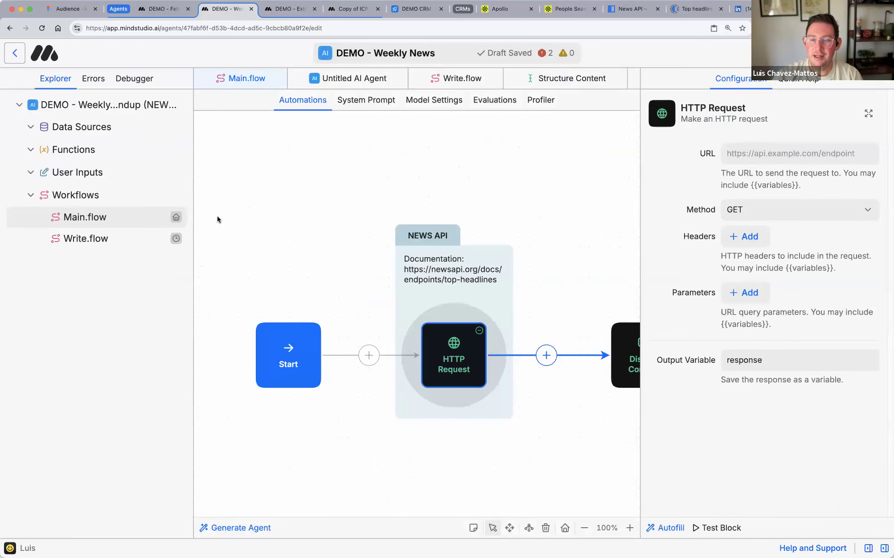
scroll(359, 271, "down", 4)
scroll(356, 274, "up", 3)
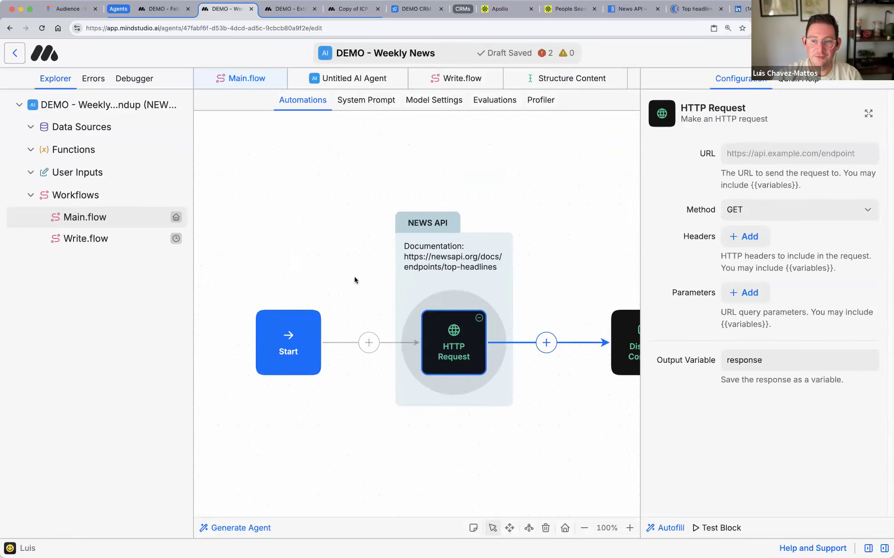
scroll(310, 317, "right", 4)
scroll(309, 316, "left", 3)
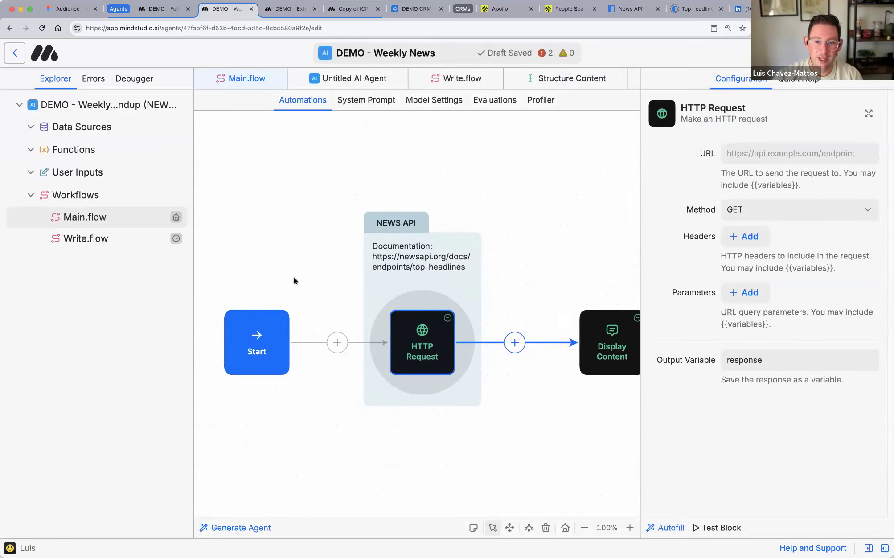
scroll(293, 240, "right", 4)
scroll(259, 252, "right", 2)
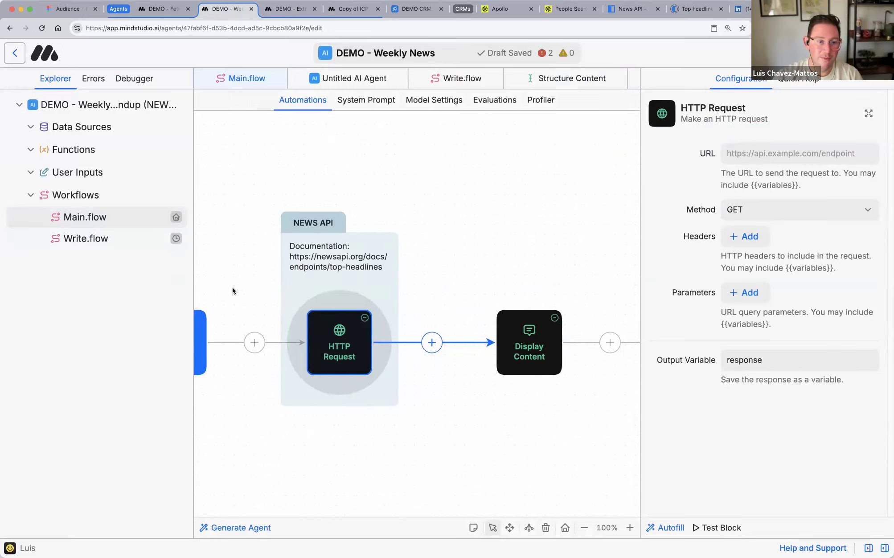
scroll(290, 255, "left", 5)
scroll(290, 255, "right", 3)
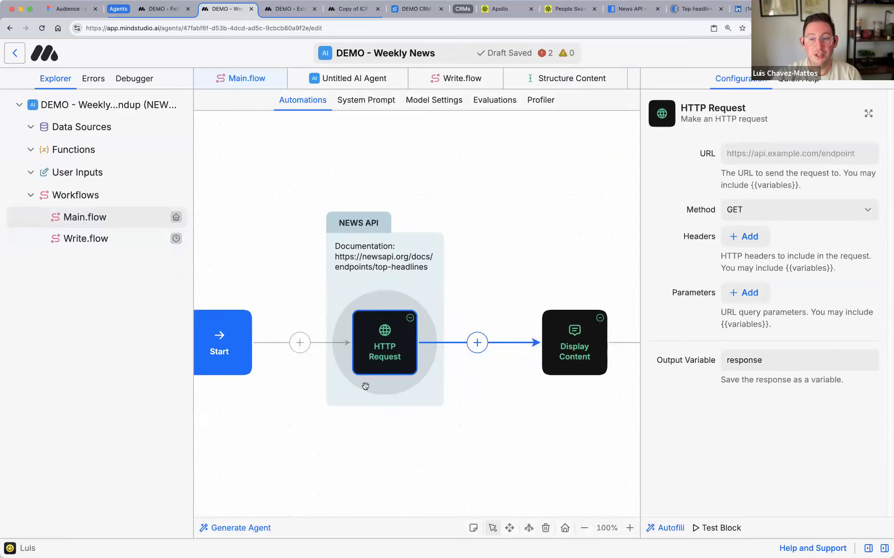
scroll(304, 285, "right", 1)
scroll(337, 295, "left", 6)
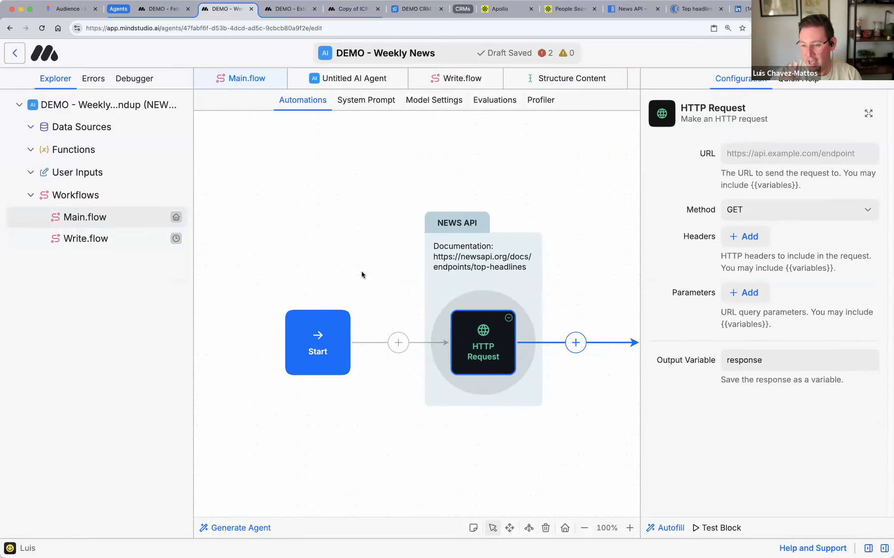
- On the News API website, view the pricing plans and open the page for getting an API key
left_click(645, 10)
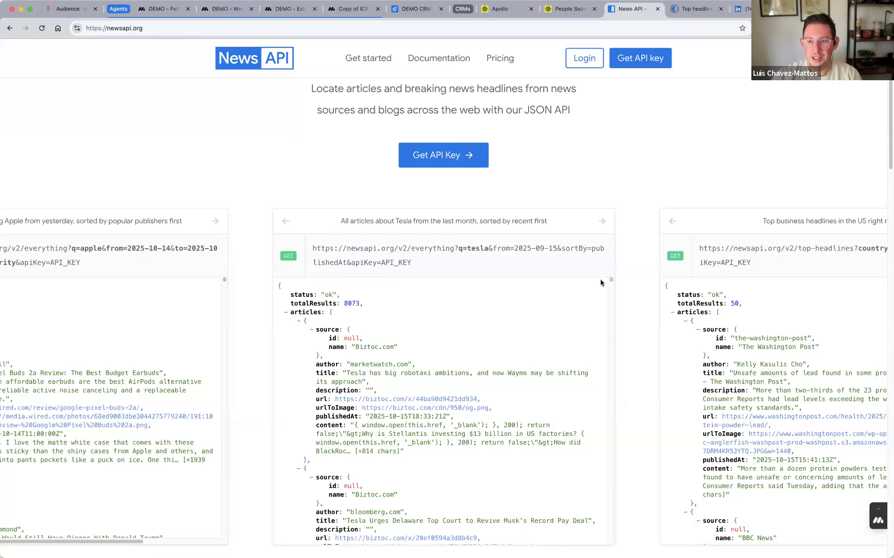
scroll(280, 164, "up", 3)
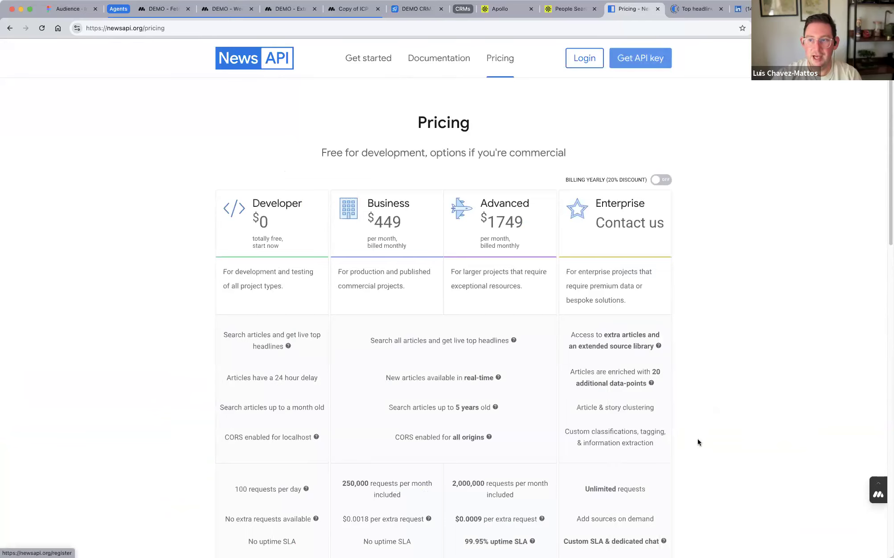
left_click(642, 62)
left_click(385, 109)
double_click(385, 110)
scroll(481, 76, "up", 3)
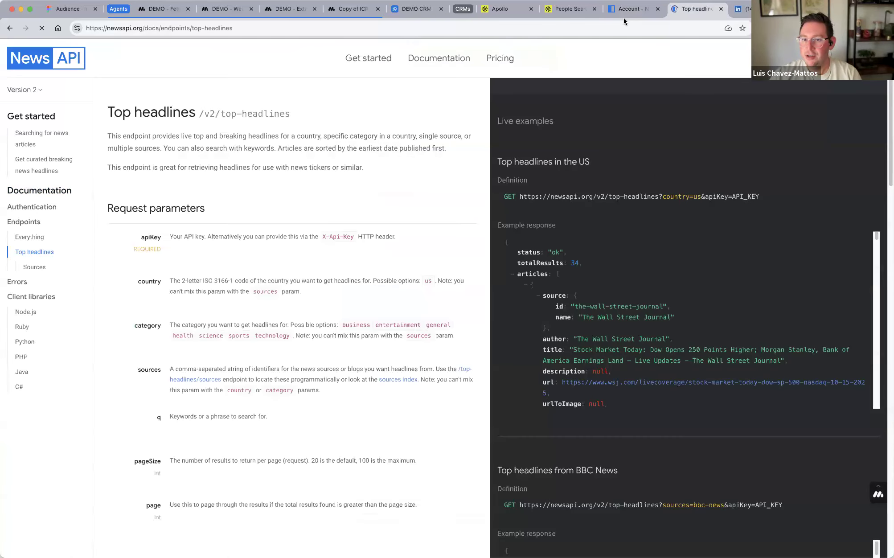
- Examine the example responses and request formats in News API's Top headlines endpoint documentation
left_click(686, 10)
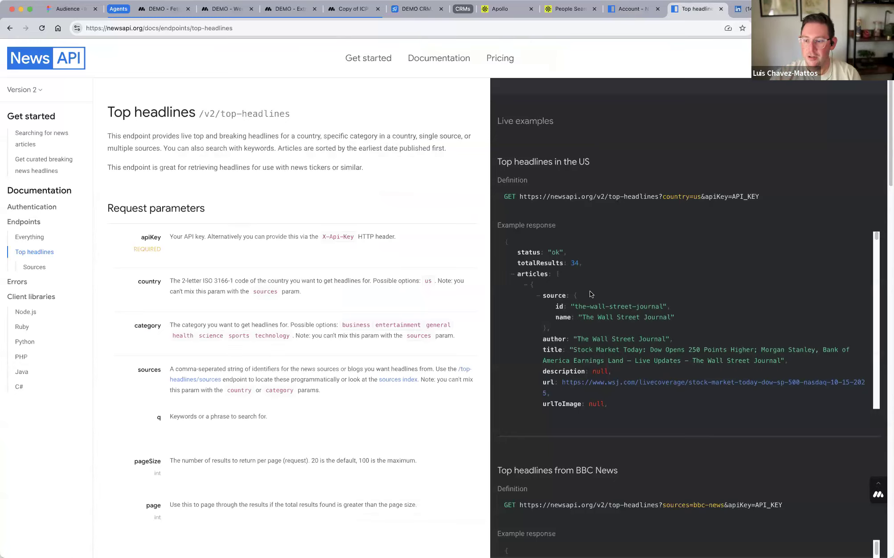
scroll(636, 244, "down", 10)
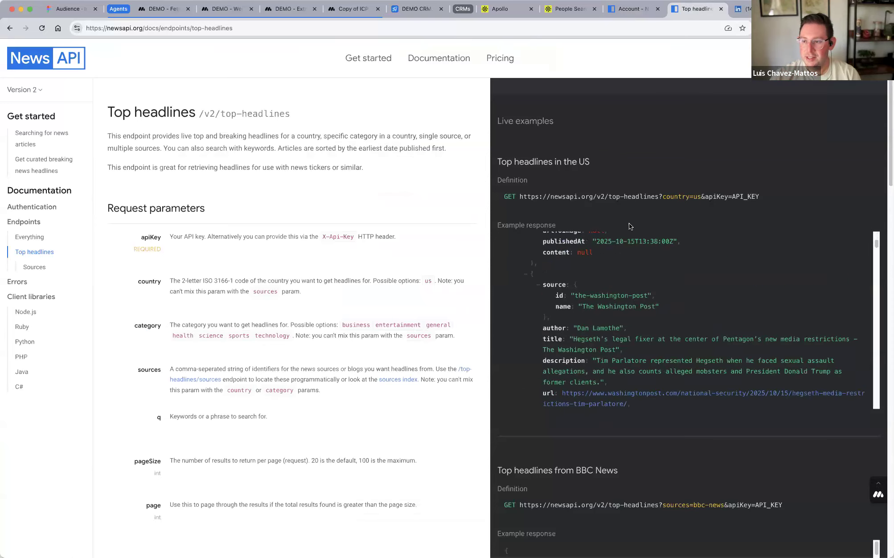
scroll(624, 370, "down", 15)
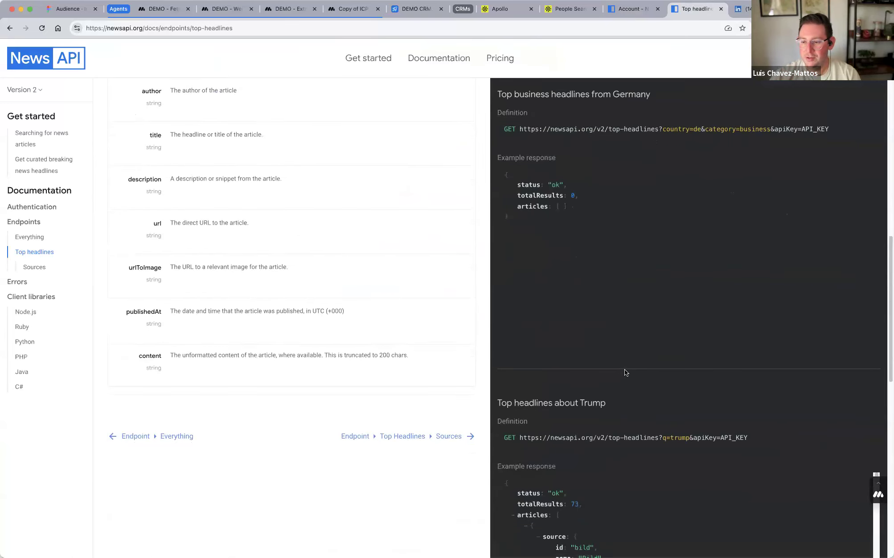
scroll(624, 354, "up", 15)
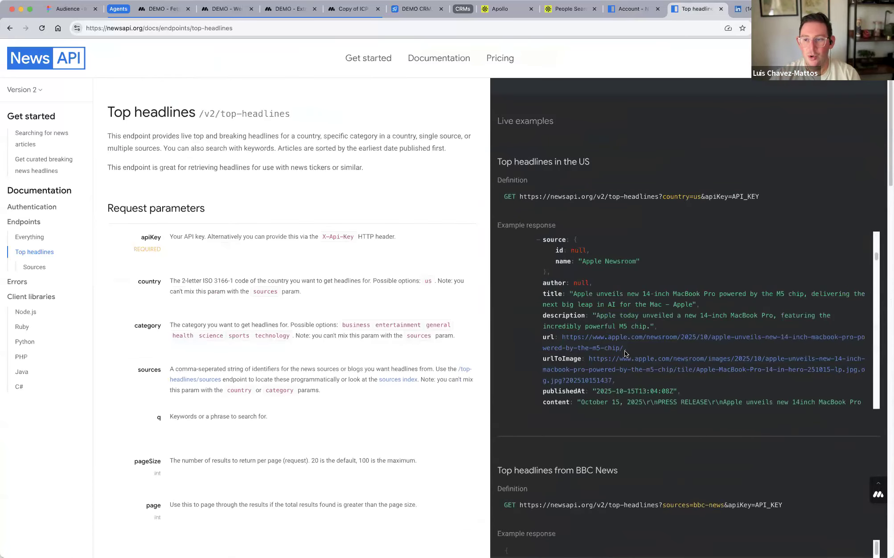
scroll(624, 351, "up", 10)
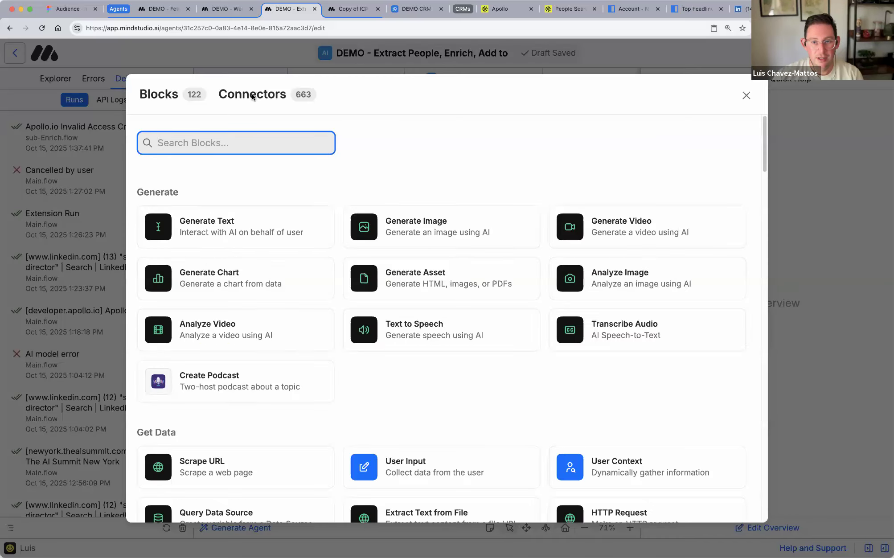
- View the available connectors for the Extract People agent and open the Request a Connector form at its connector description
left_click(253, 94)
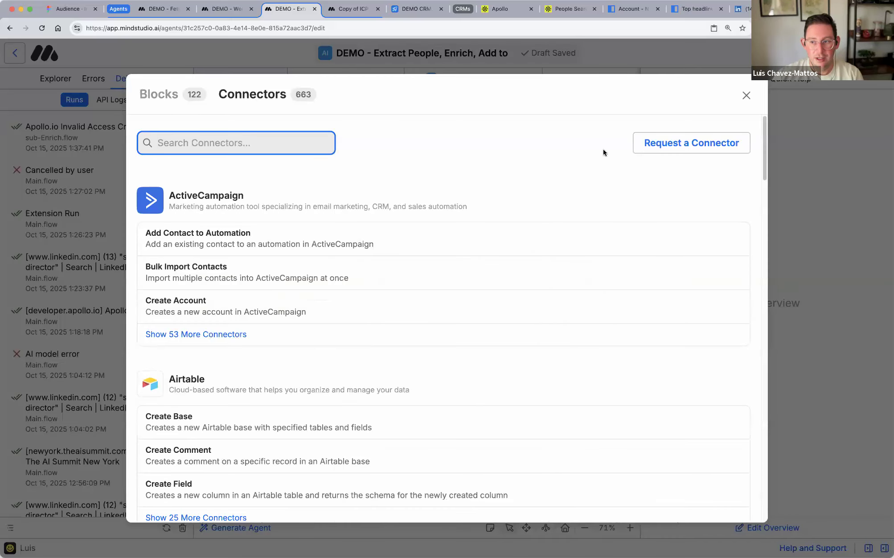
left_click(654, 150)
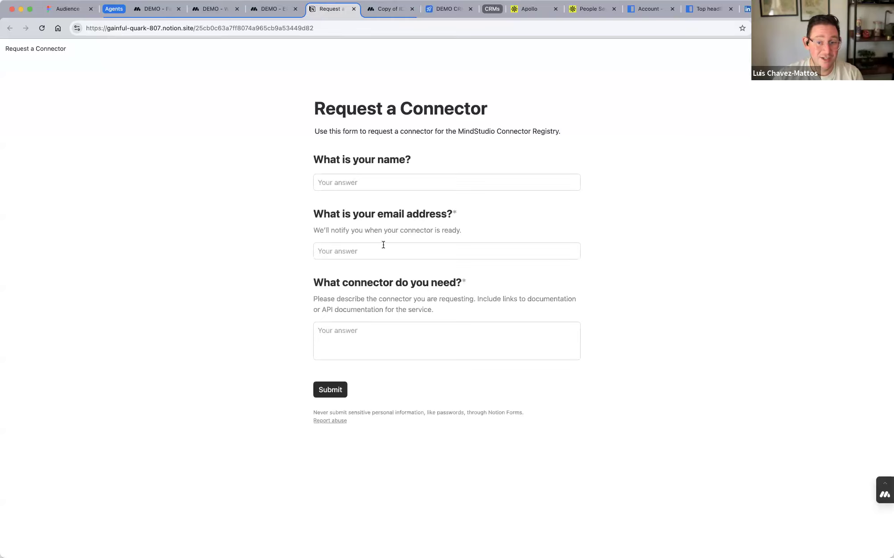
left_click(336, 339)
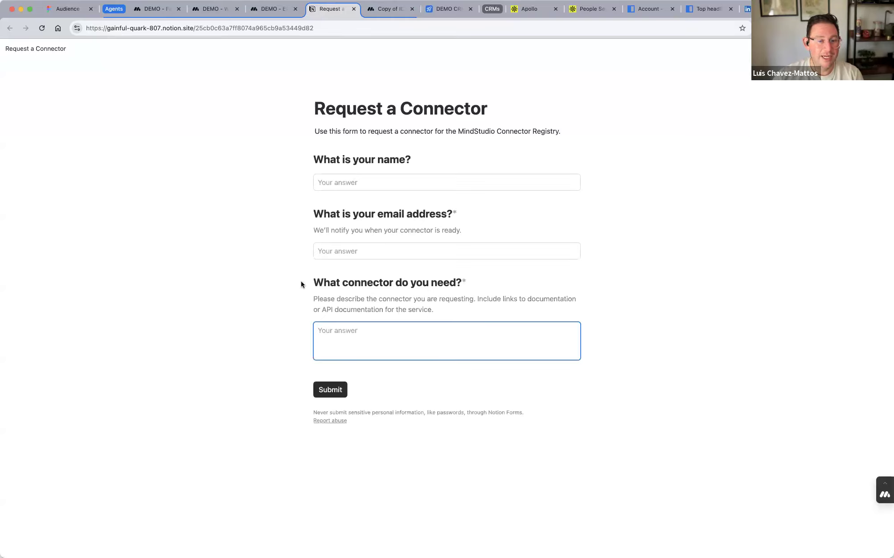
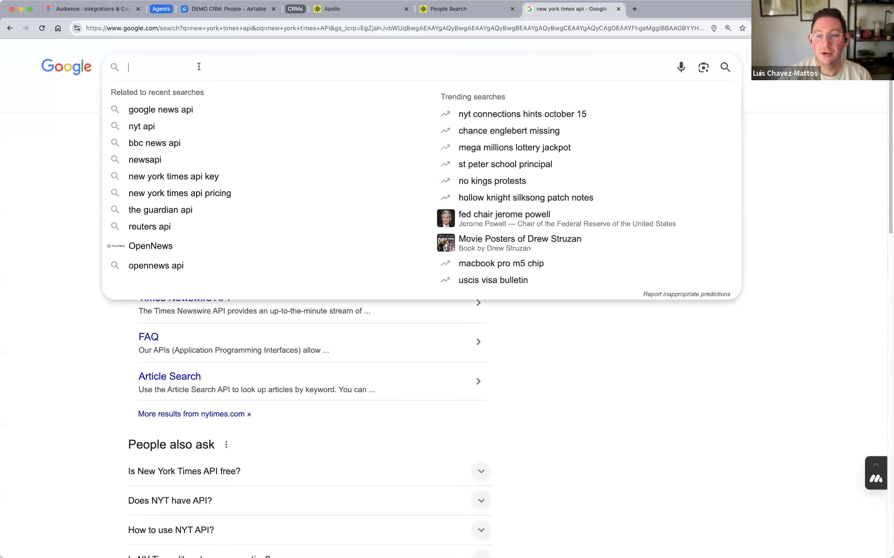
- Search Google for "new york times api" and open the New York Times developer portal
left_click(641, 365)
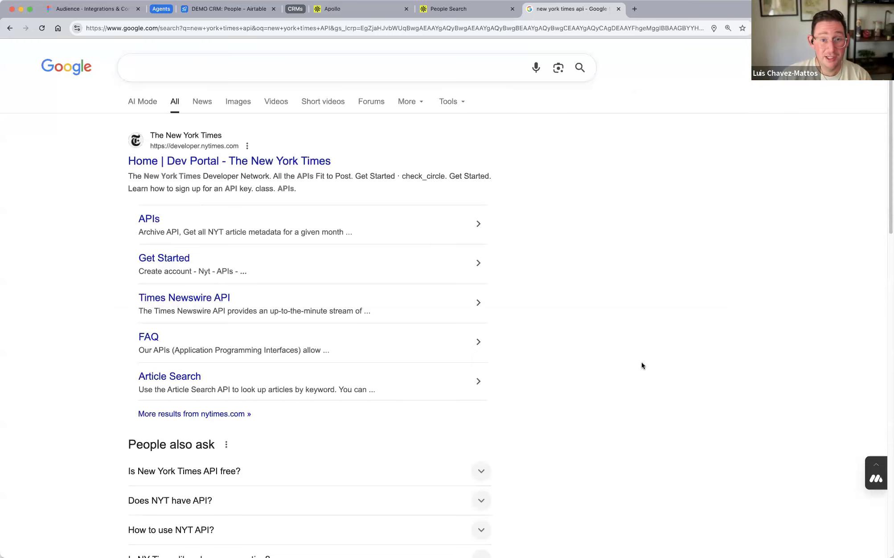
left_click(169, 65)
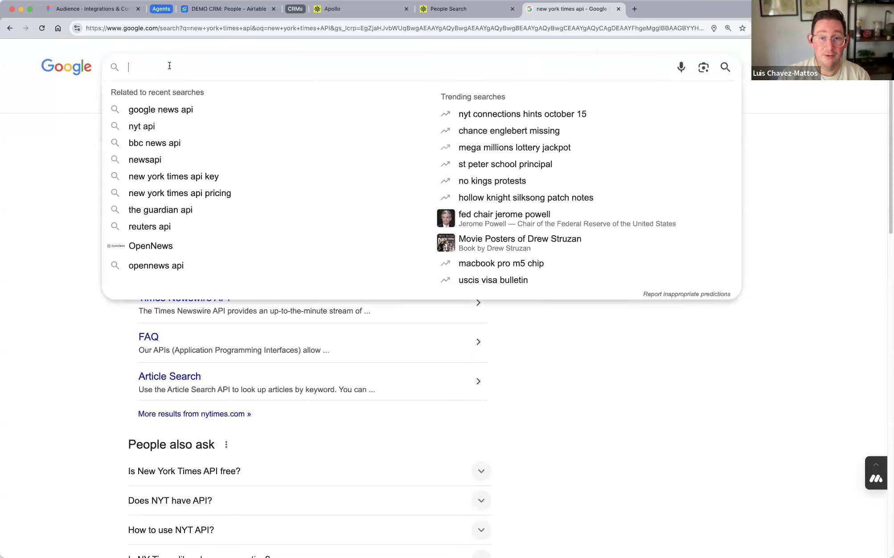
type("new yo")
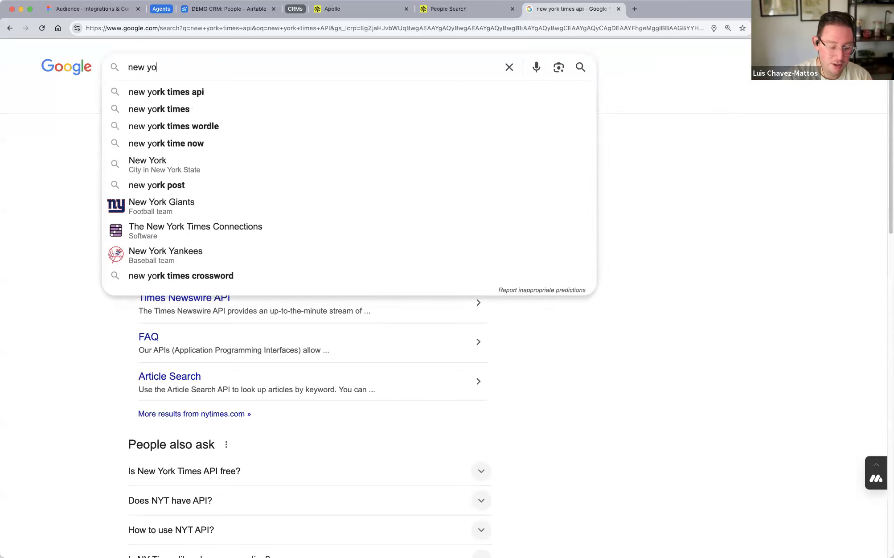
type("rk times api")
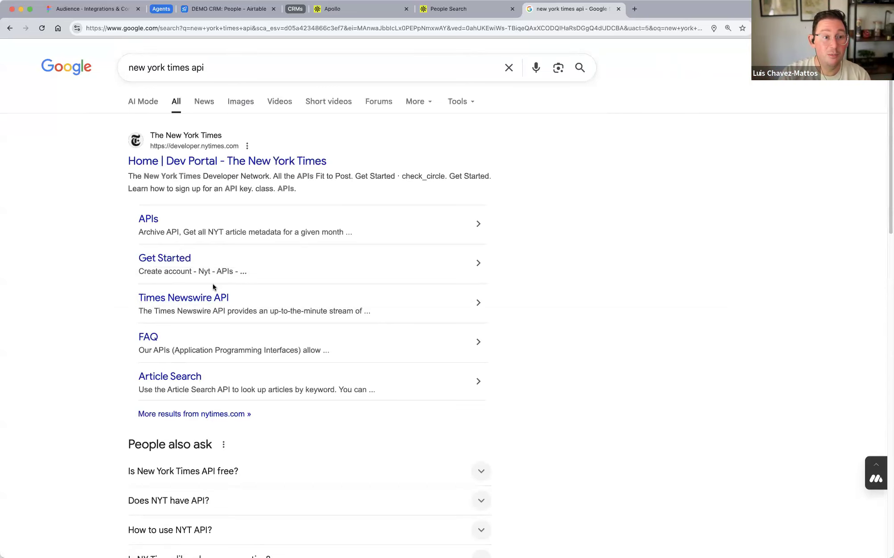
left_click(177, 163)
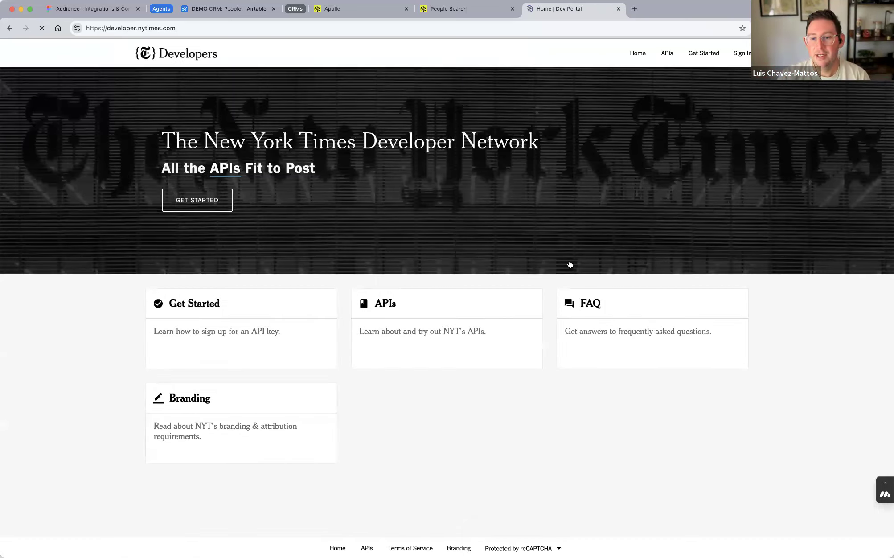
- Open the New York Times API catalogue and look over the APIs it offers
left_click(384, 316)
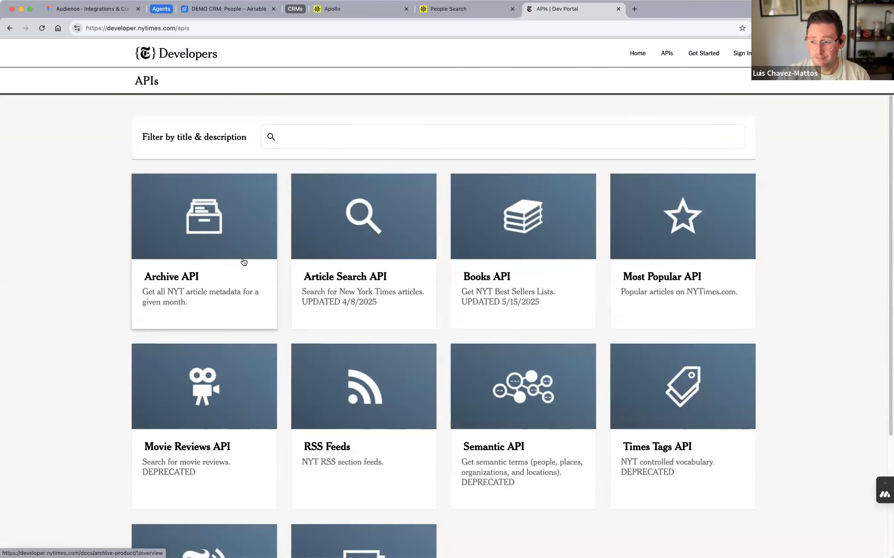
scroll(334, 285, "down", 4)
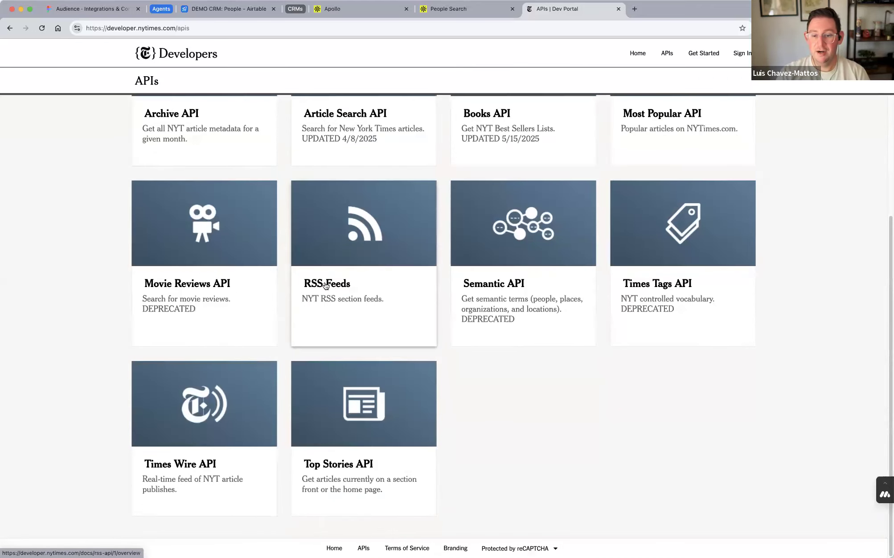
scroll(319, 292, "up", 4)
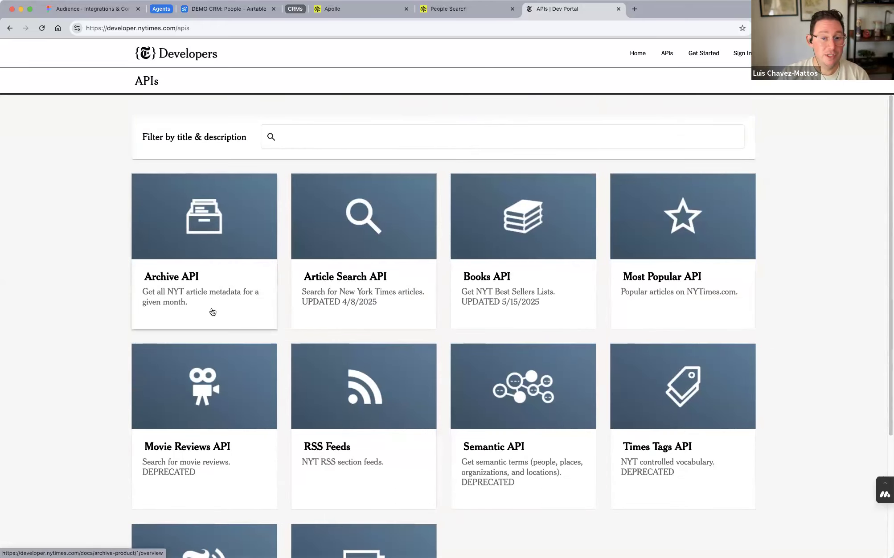
scroll(316, 258, "down", 1)
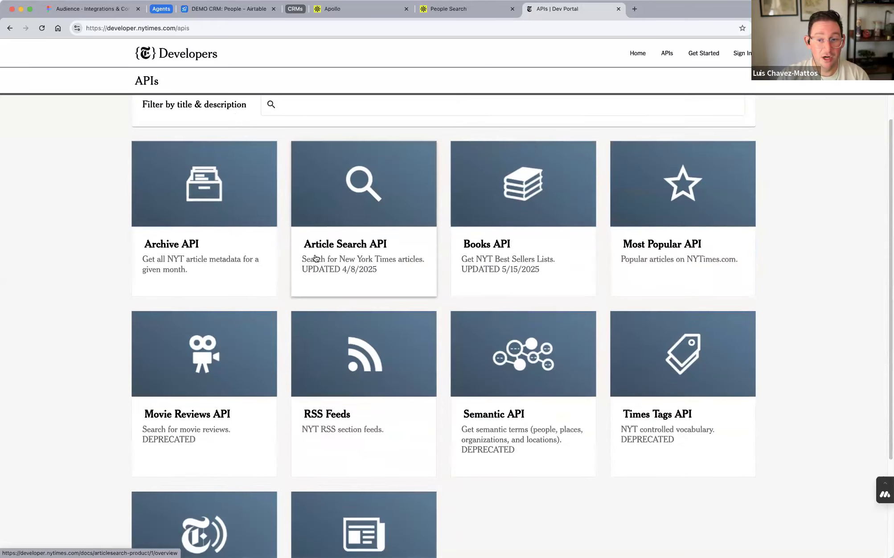
scroll(380, 238, "down", 1)
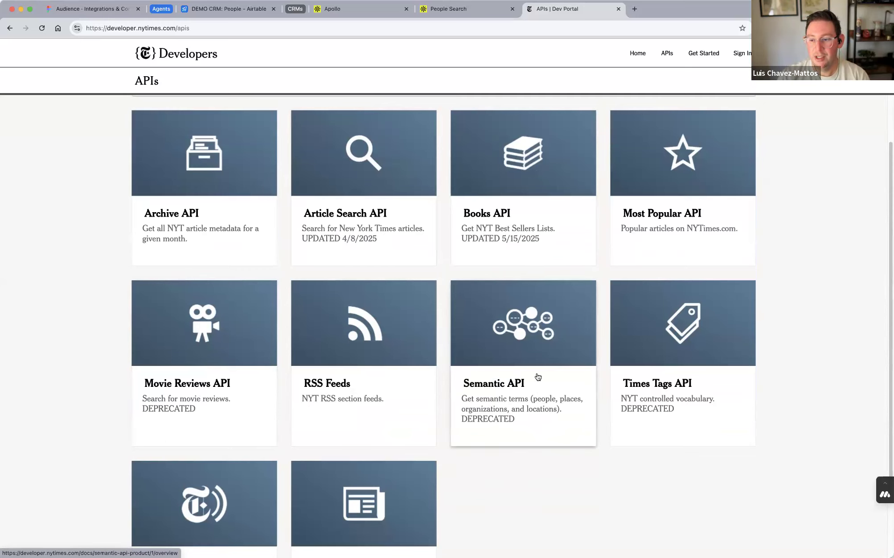
- Look over the New York Times API catalogue and the Most Popular API's overview, example calls and resource types
scroll(475, 346, "down", 4)
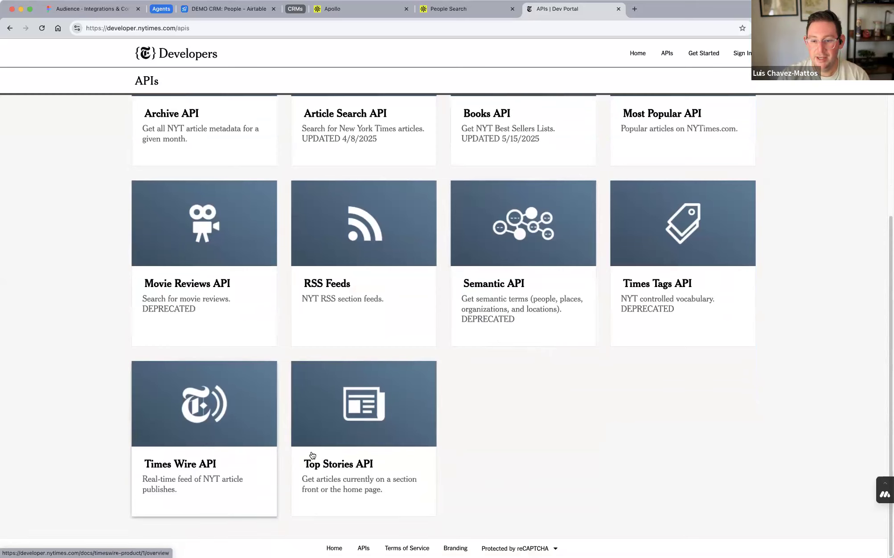
scroll(218, 319, "up", 6)
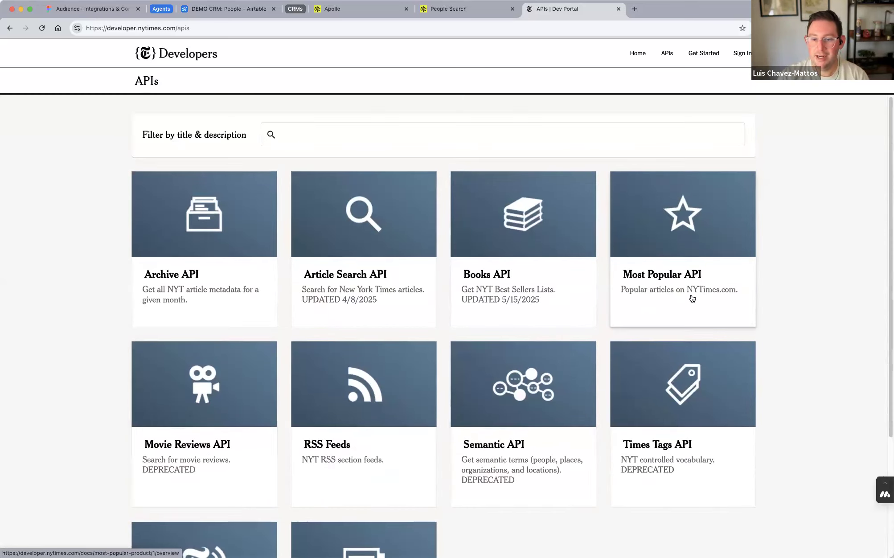
left_click(667, 290)
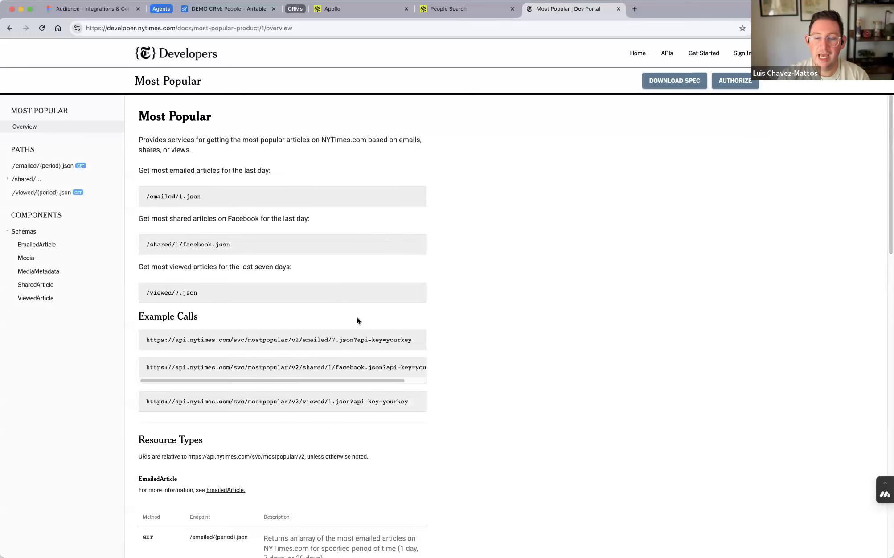
scroll(533, 396, "down", 5)
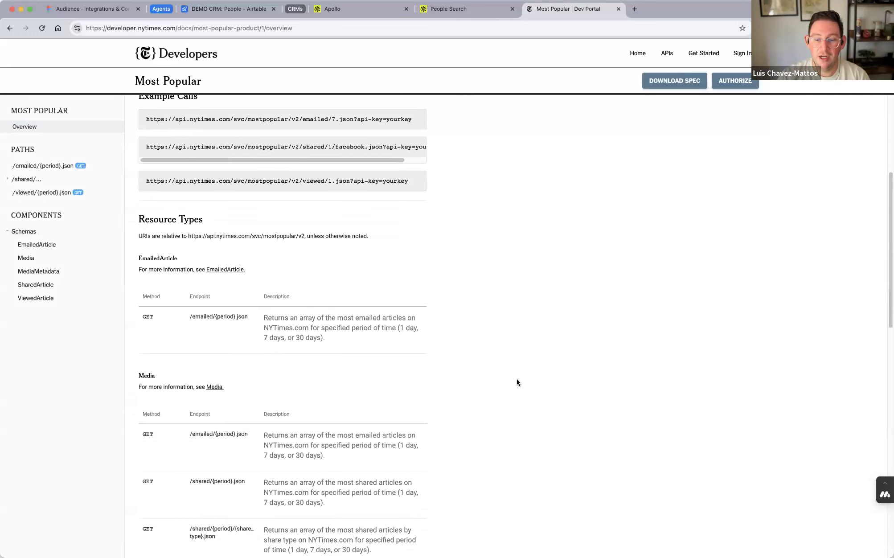
scroll(515, 378, "up", 5)
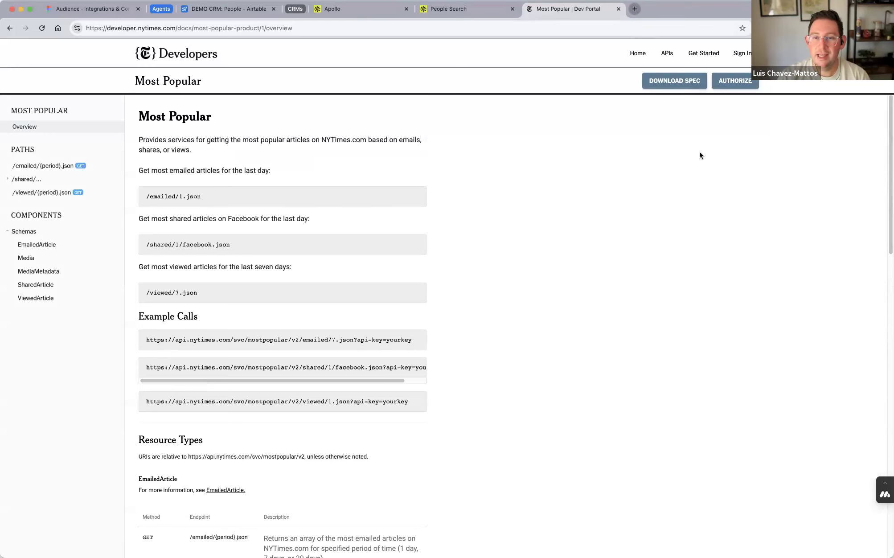
- Search Google for "new york times" in a new browser tab and open the newspaper's home page
key("ctrl+t")
type("new")
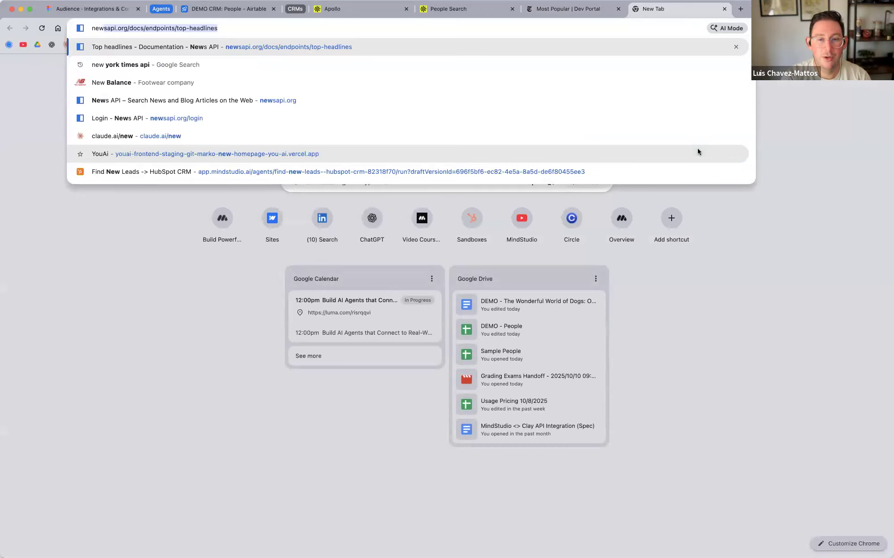
key("BackSpace")
key("BackSpace")
key("BackSpace")
key("BackSpace")
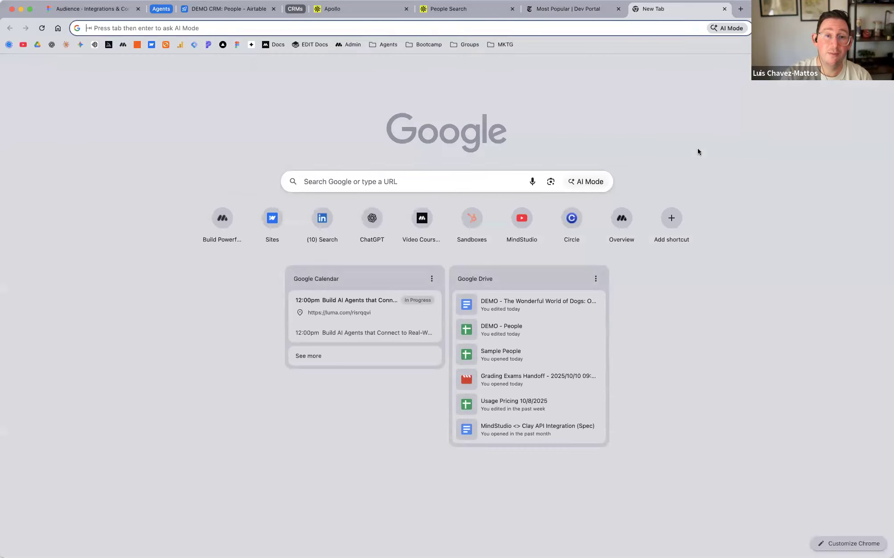
type("new ")
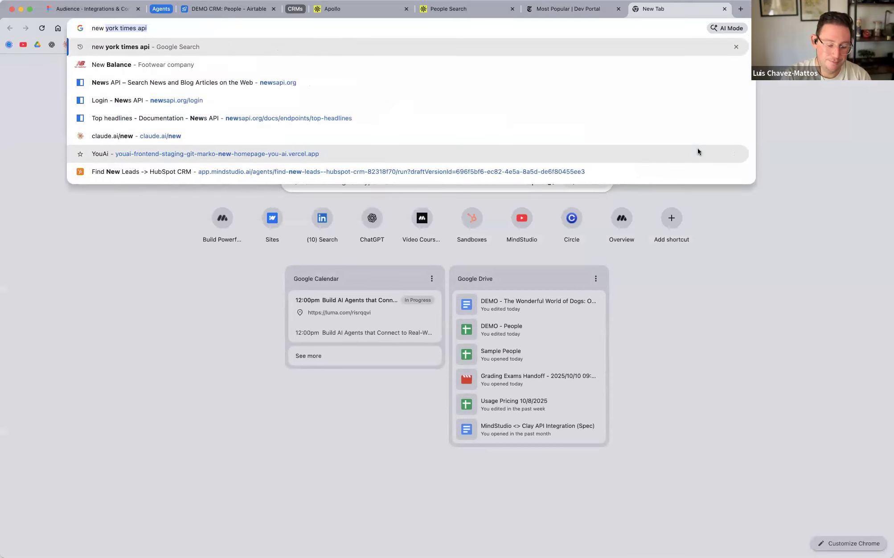
type("york times")
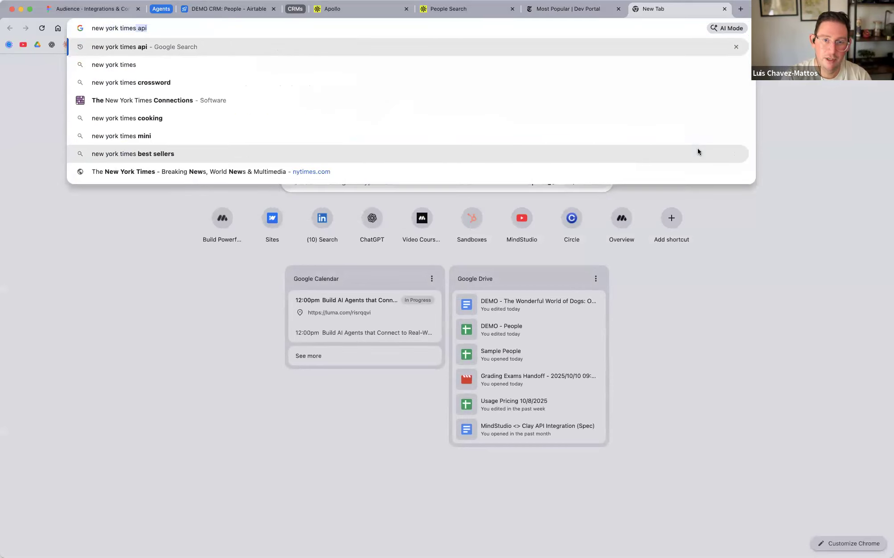
key("BackSpace")
key("Return")
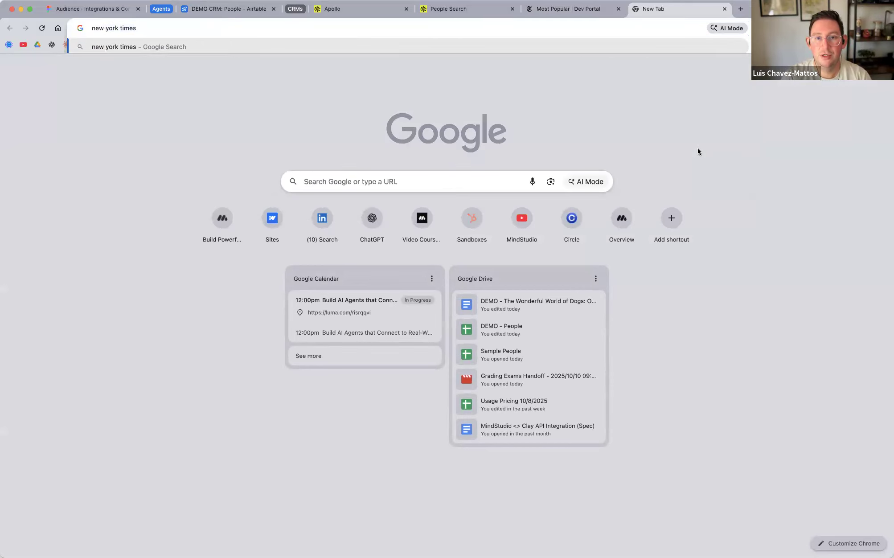
left_click(257, 161)
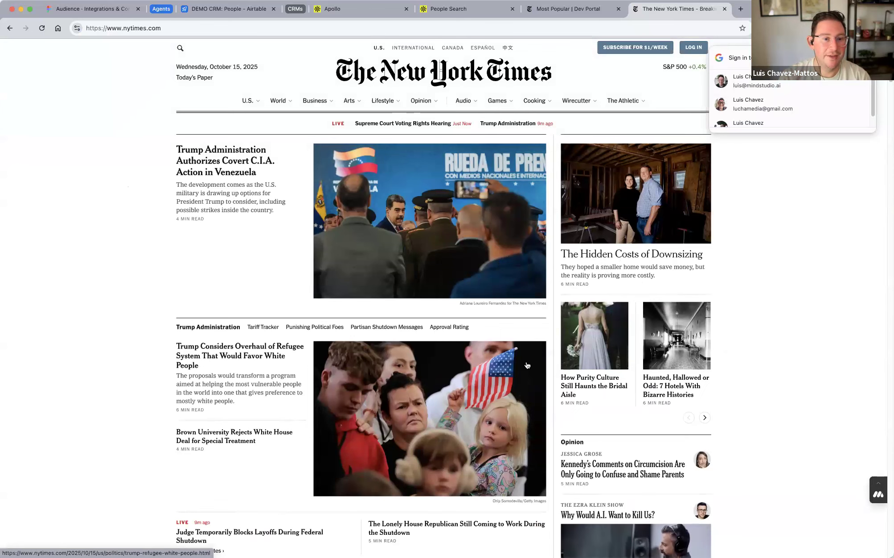
- Look through the articles on the New York Times home page and dismiss the Google sign-in prompt
scroll(167, 290, "down", 2)
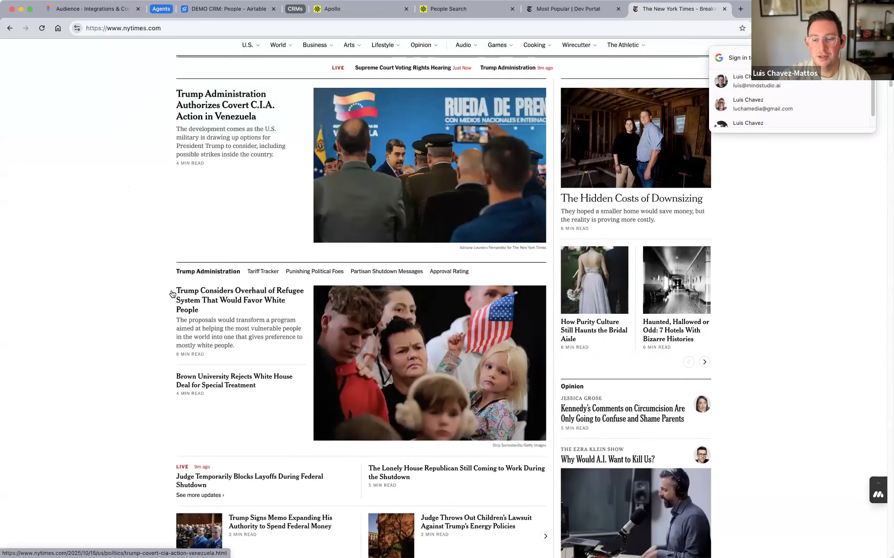
scroll(172, 294, "down", 10)
scroll(167, 223, "up", 12)
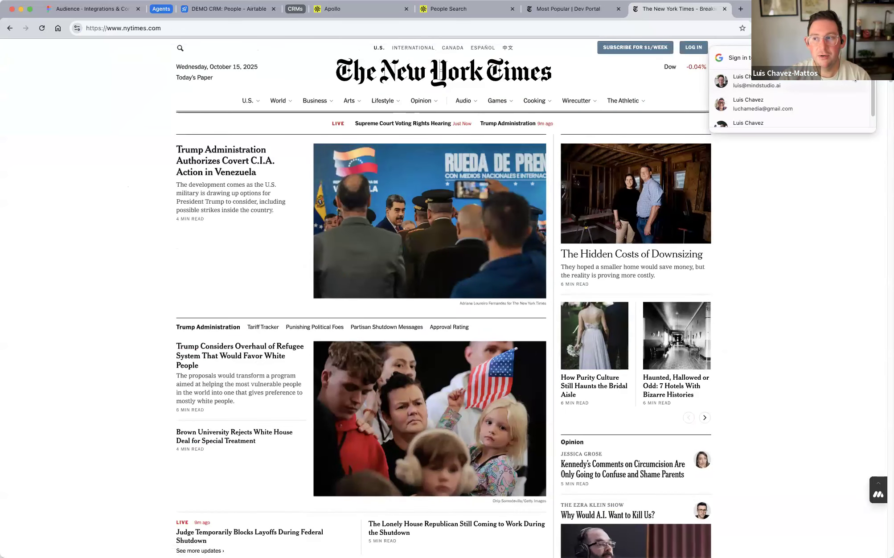
left_click(863, 57)
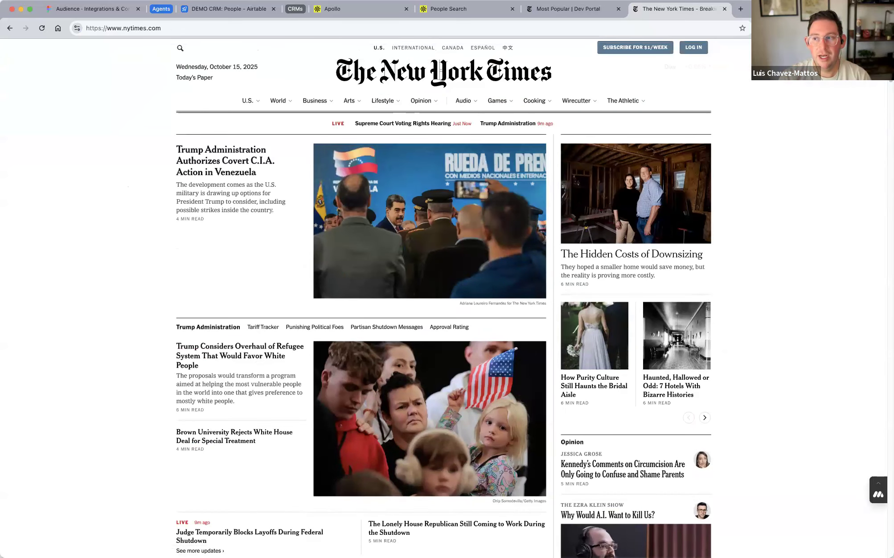
- Search Google for "all nyt journalists" and look over the results
left_click(225, 29)
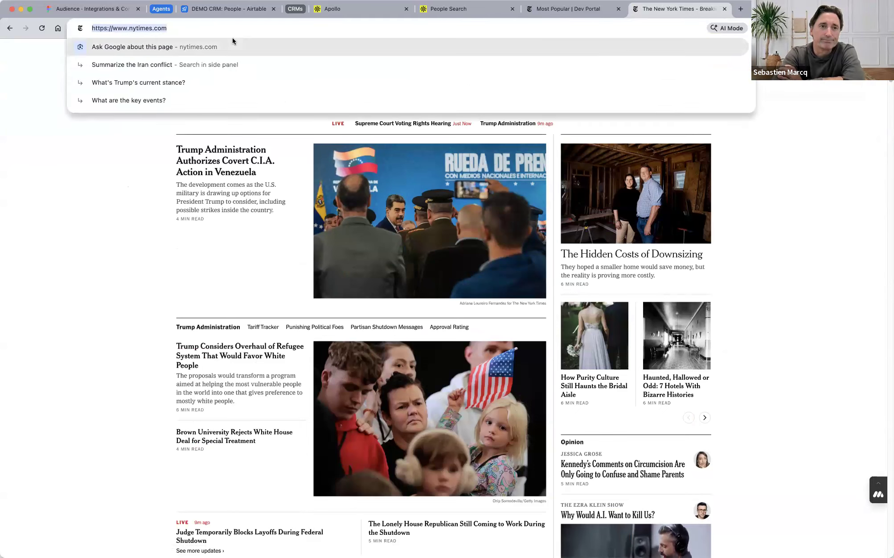
type("go")
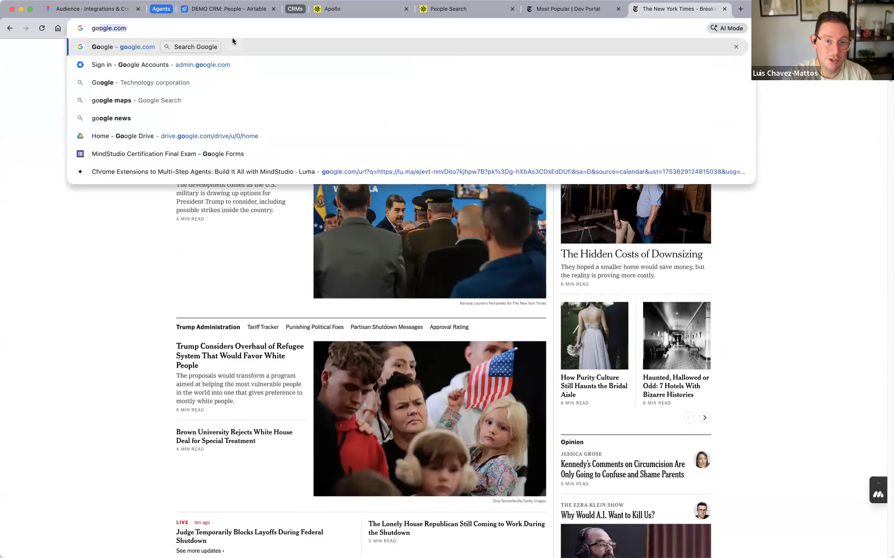
key("BackSpace")
key("BackSpace")
key("BackSpace")
type("all ")
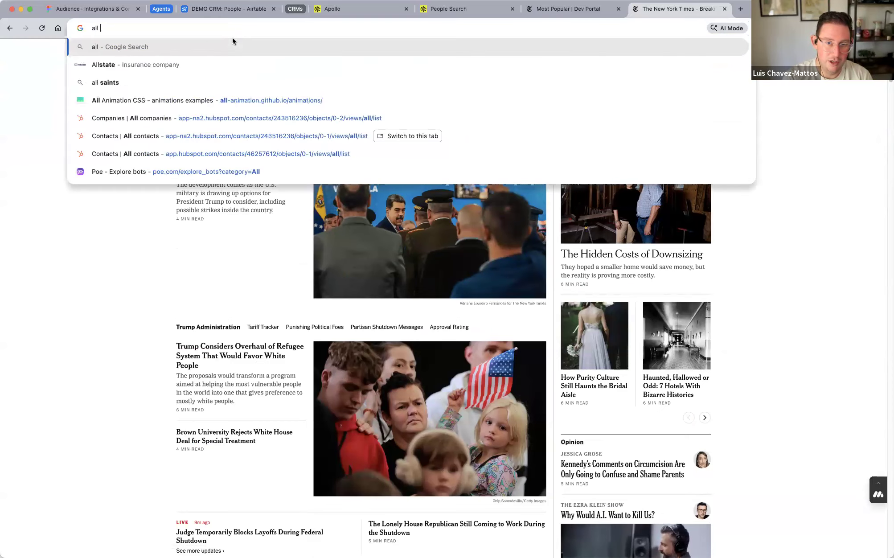
type("NYT joun")
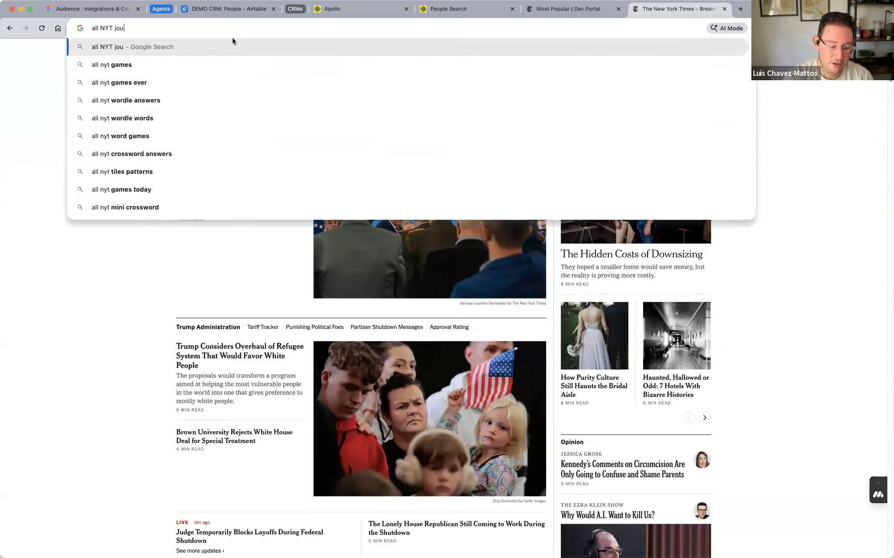
key("BackSpace")
type("r")
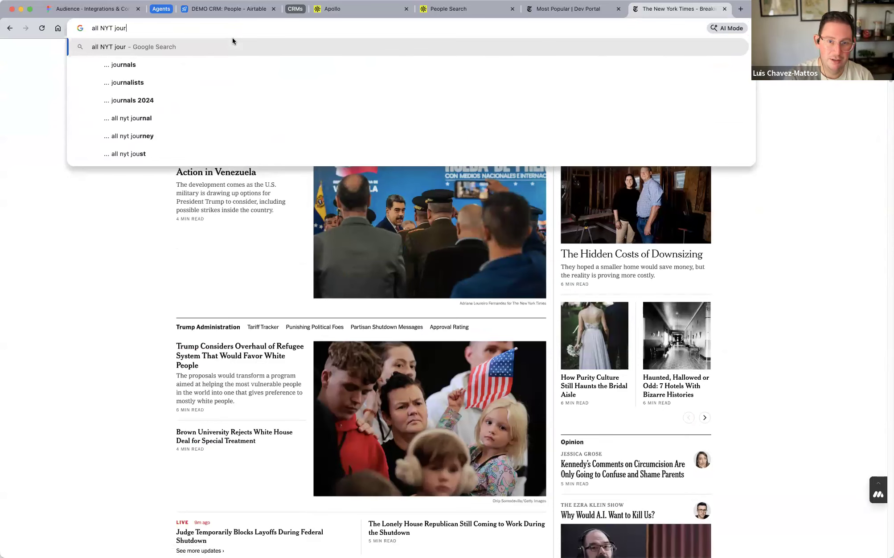
key("Down")
key("Down")
key("Return")
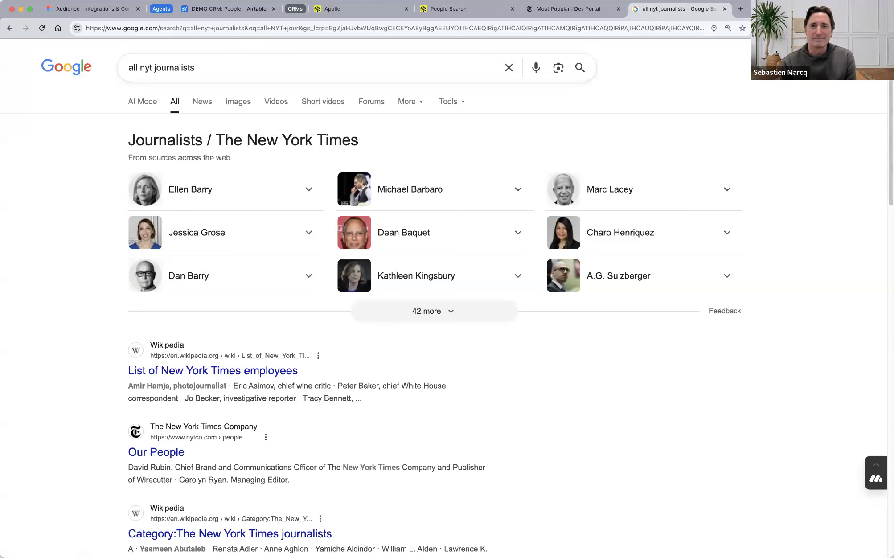
scroll(283, 461, "down", 3)
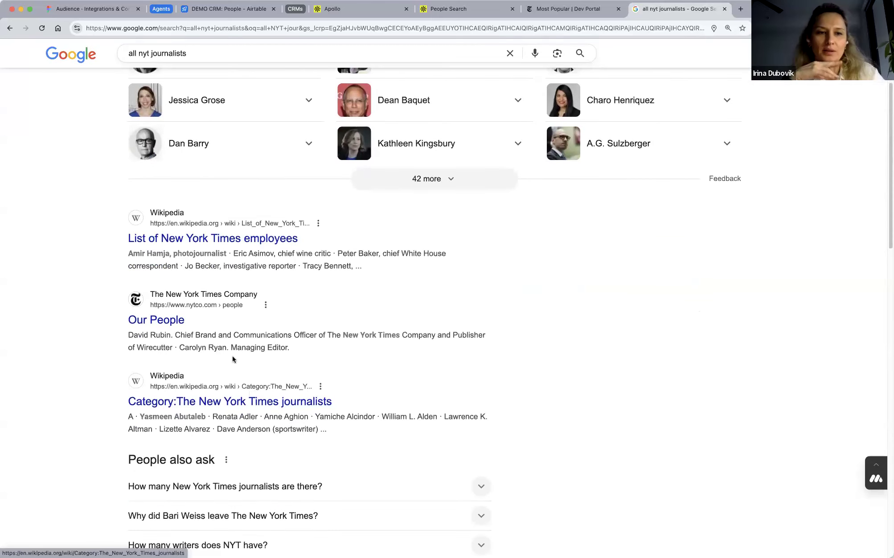
scroll(232, 355, "up", 3)
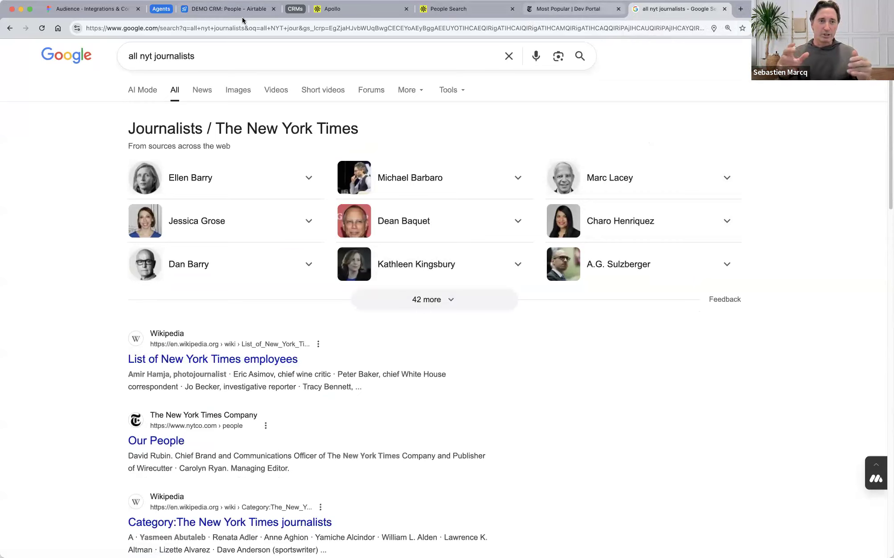
- Open the MindStudio workspace in a new browser tab and switch from Agents Store to the personal workspace
left_click(161, 8)
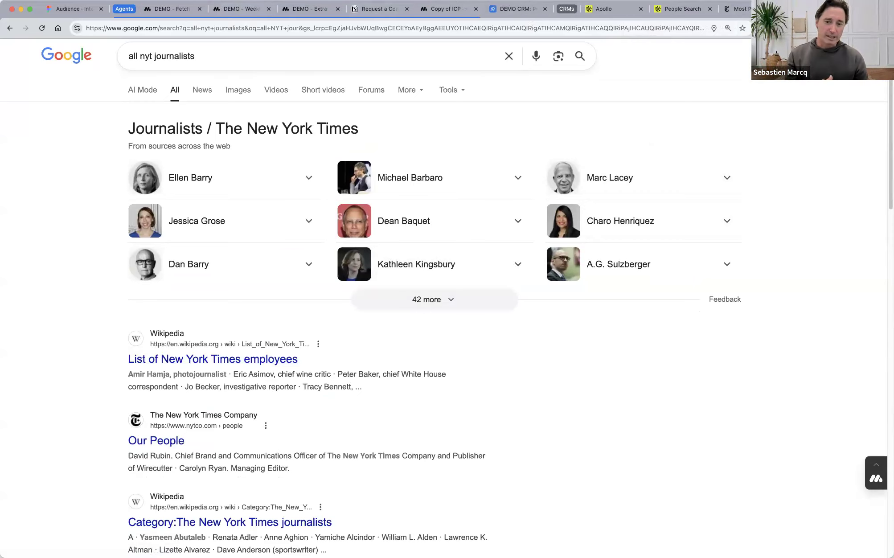
key("super+t")
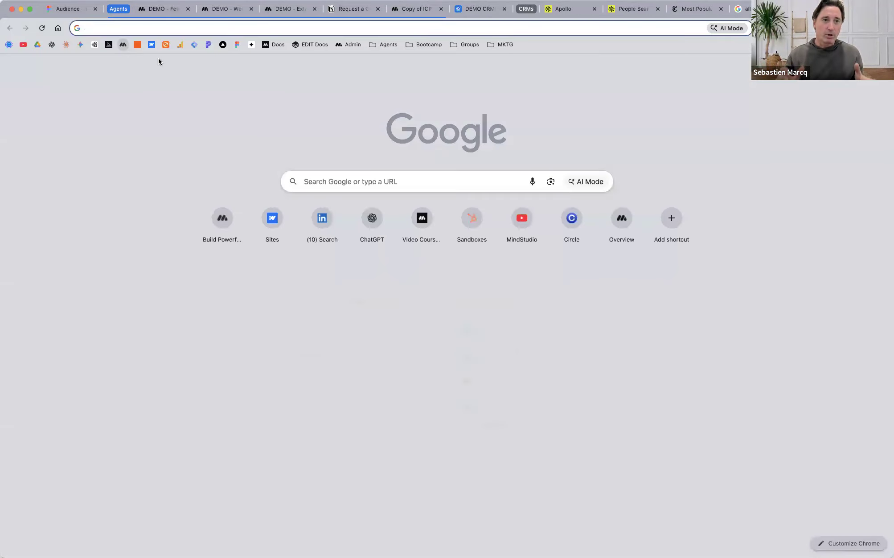
left_click(522, 218)
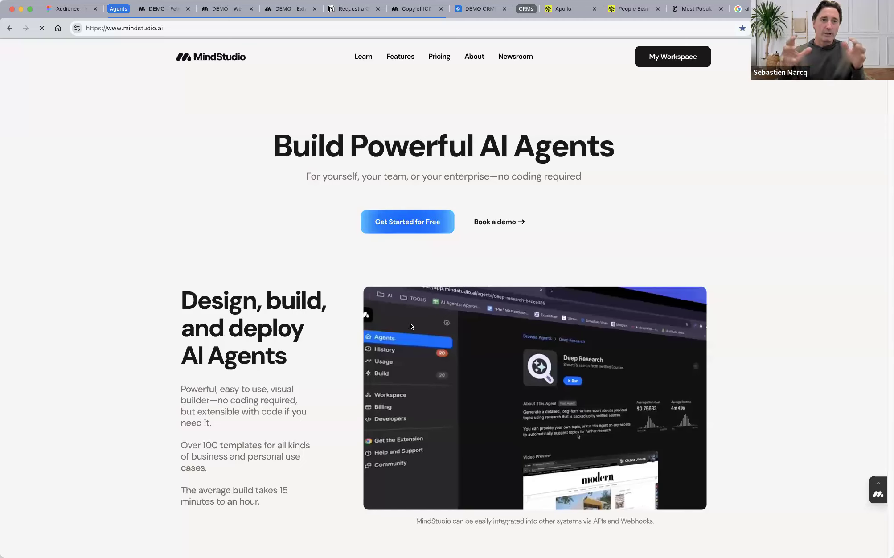
left_click(686, 59)
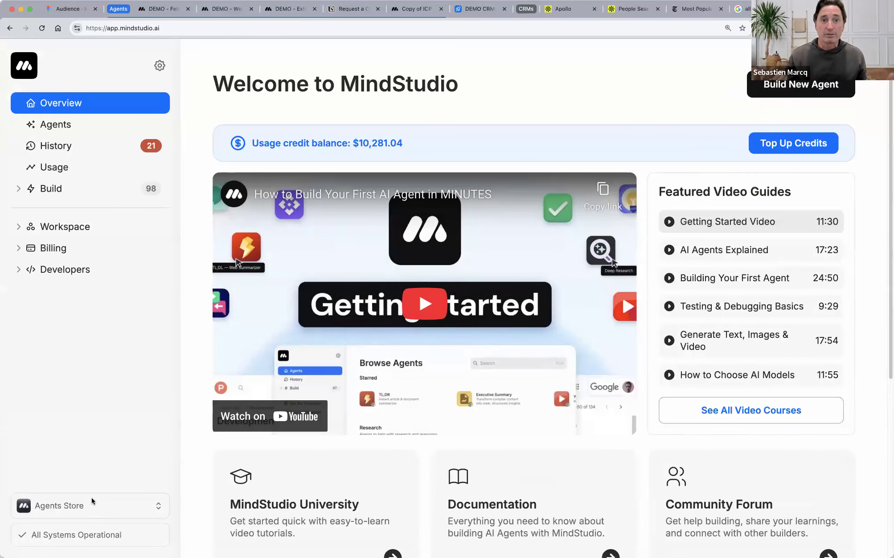
left_click(92, 504)
left_click(63, 232)
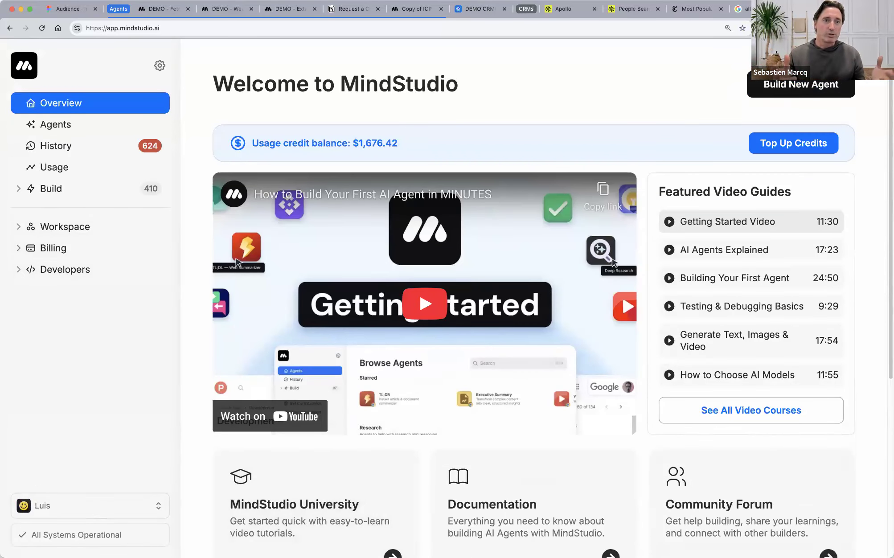
- Create a new AI agent and select the Start and End blocks of its main workflow in turn
left_click(763, 91)
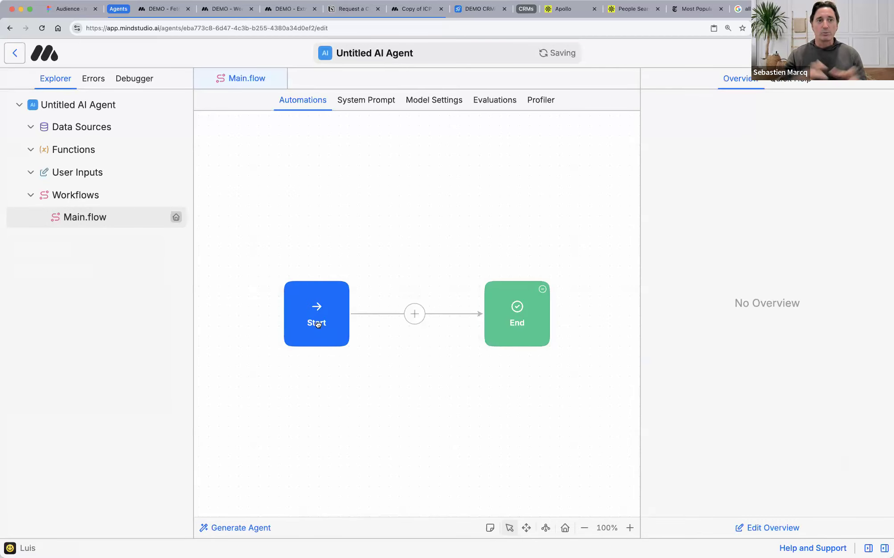
left_click(317, 323)
left_click(516, 317)
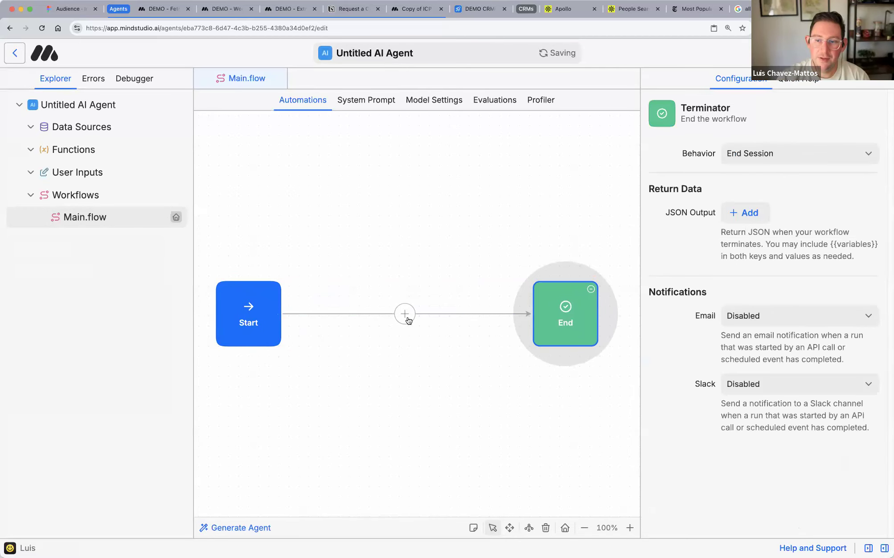
- Open the full block library from the connection between Start and End and look through the available blocks by category
left_click(407, 318)
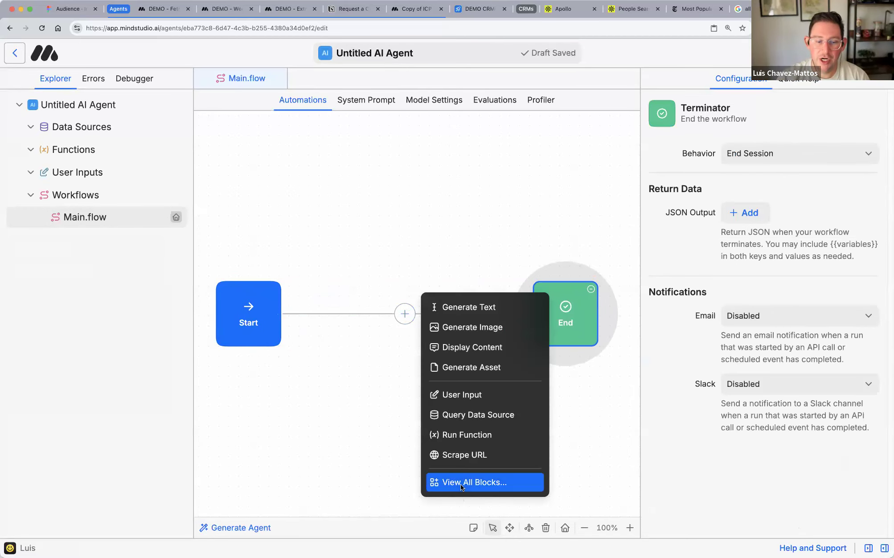
left_click(463, 489)
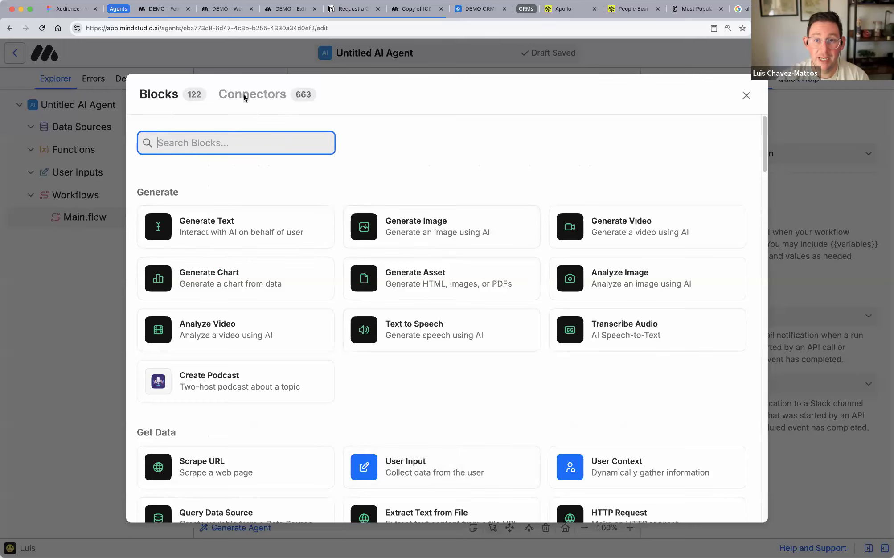
scroll(389, 364, "down", 15)
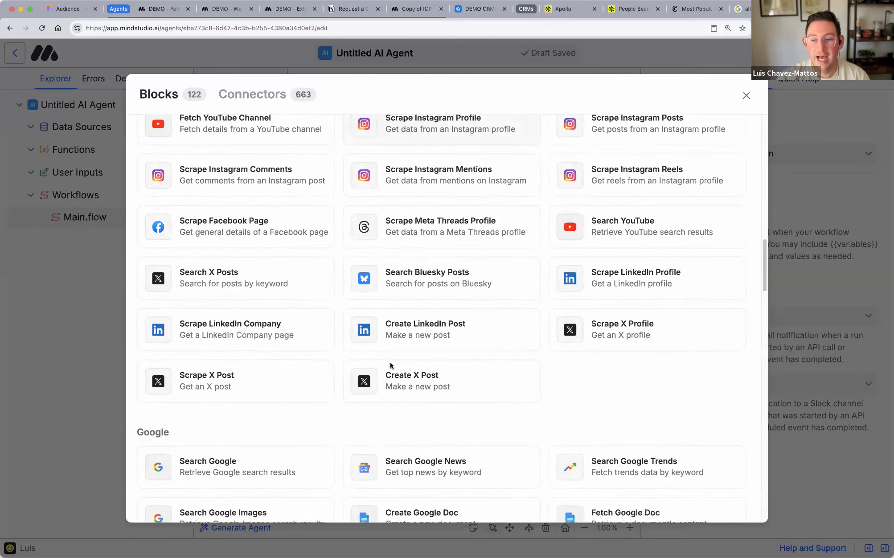
scroll(391, 365, "down", 10)
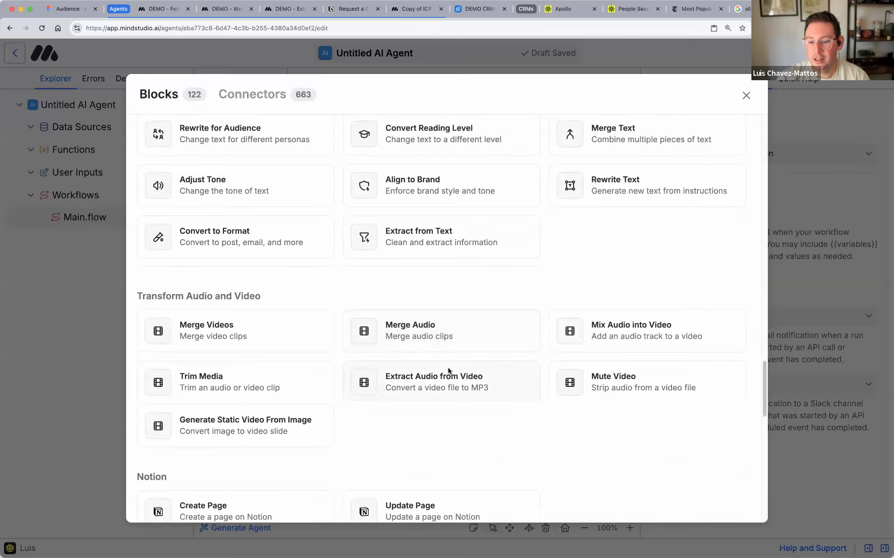
scroll(448, 371, "down", 12)
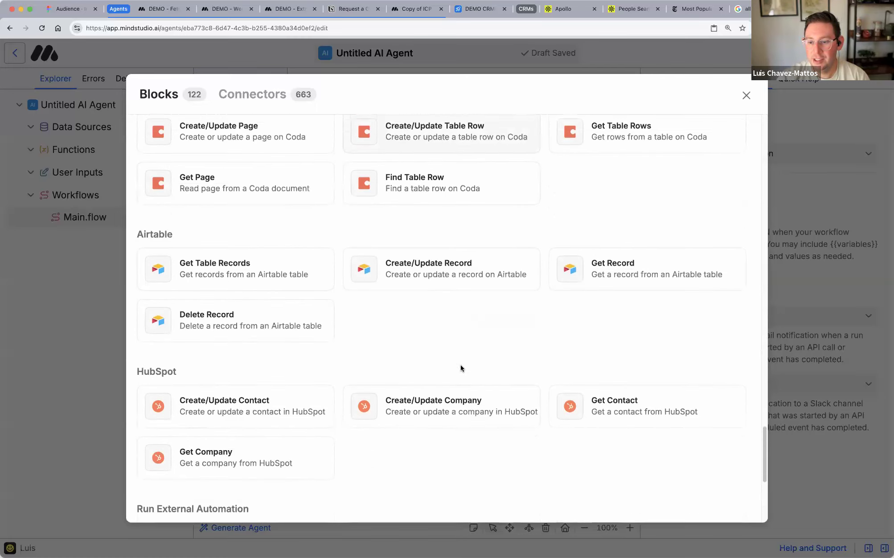
scroll(461, 364, "down", 2)
scroll(460, 364, "up", 8)
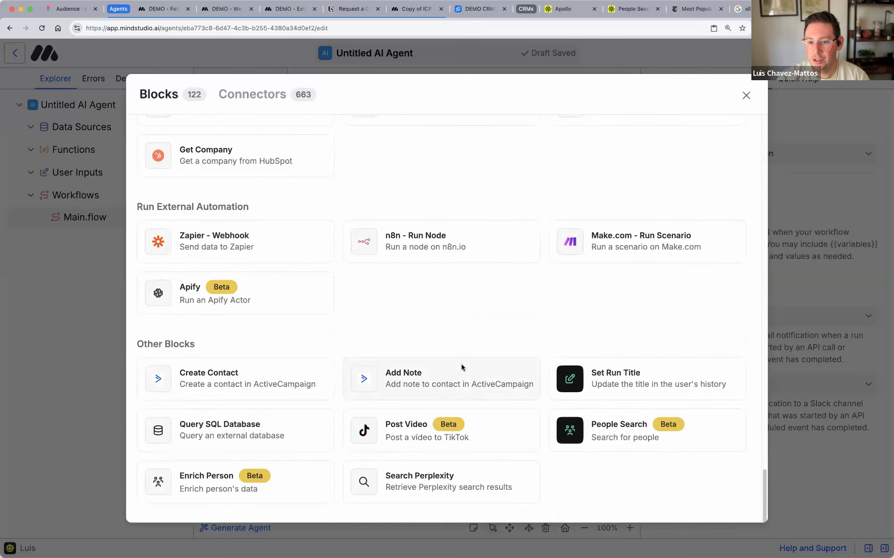
- Search the block library for "people" and add the People Search block between Start and End
scroll(461, 364, "up", 15)
scroll(460, 362, "down", 4)
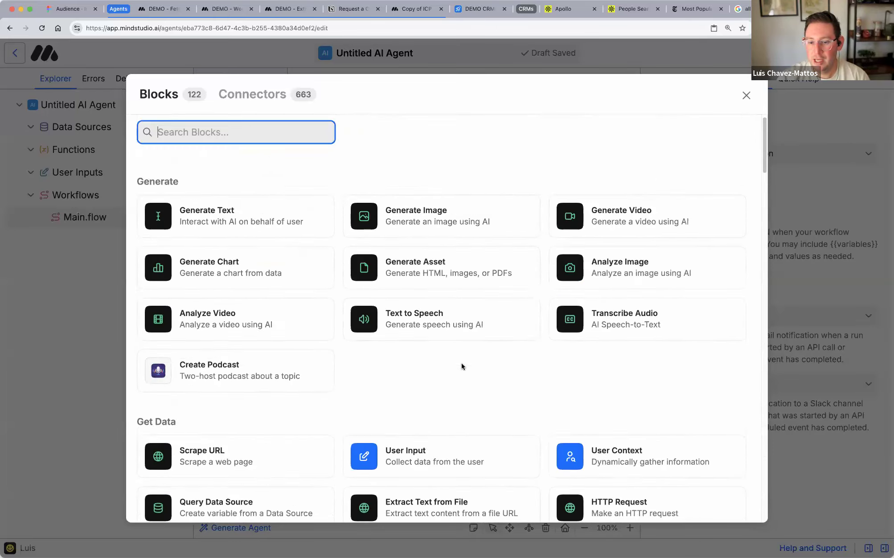
scroll(460, 362, "down", 10)
scroll(461, 362, "up", 15)
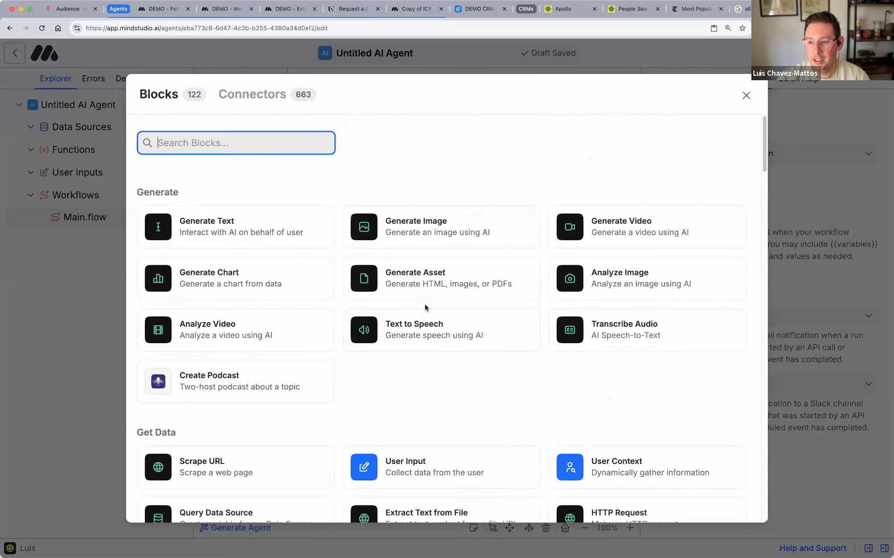
type("people")
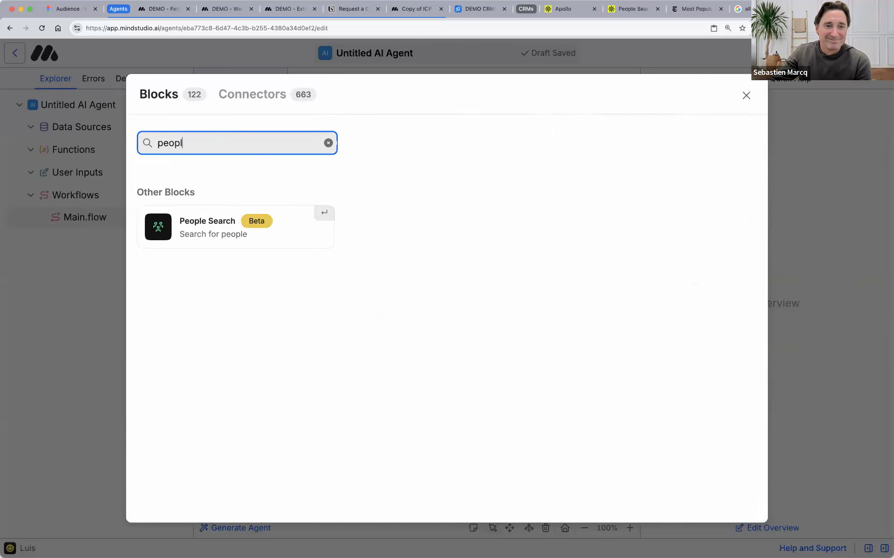
left_click(206, 233)
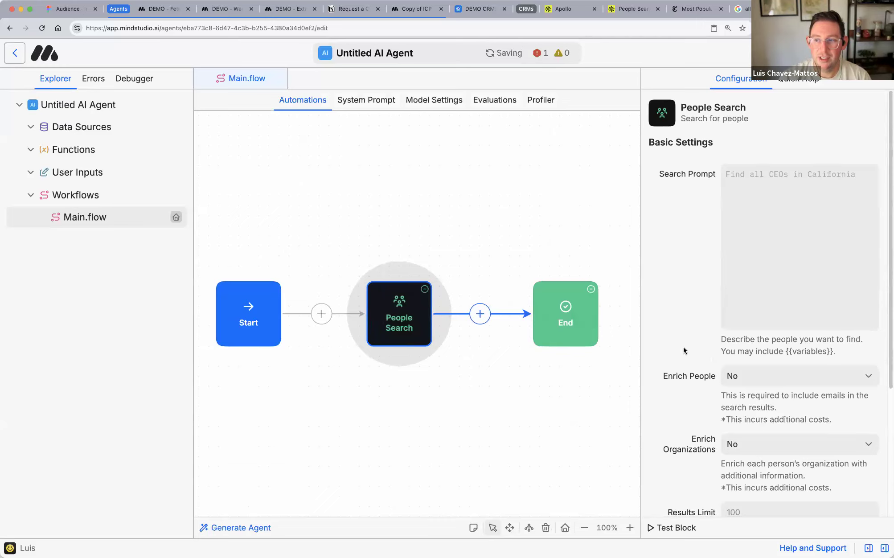
- Enter "All Journalists at New York Times" as the People Search block's search prompt
left_click(789, 192)
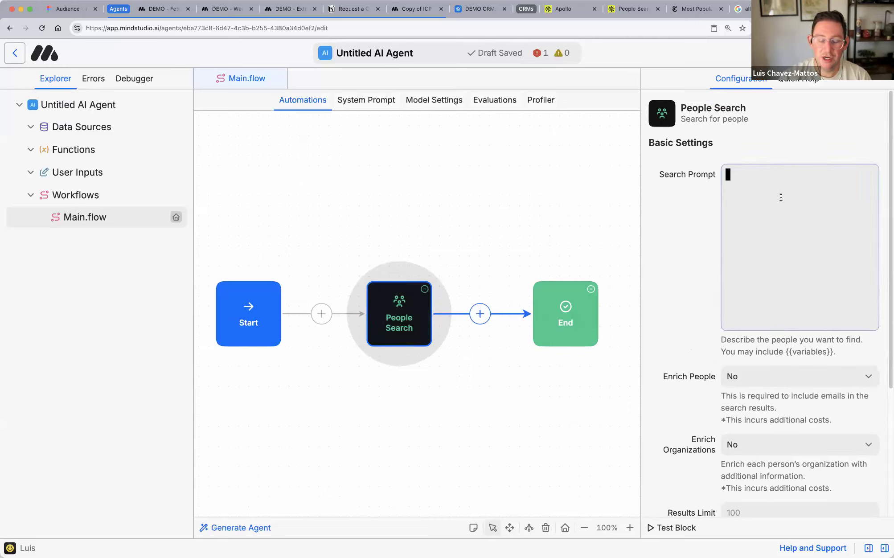
type("All Jour")
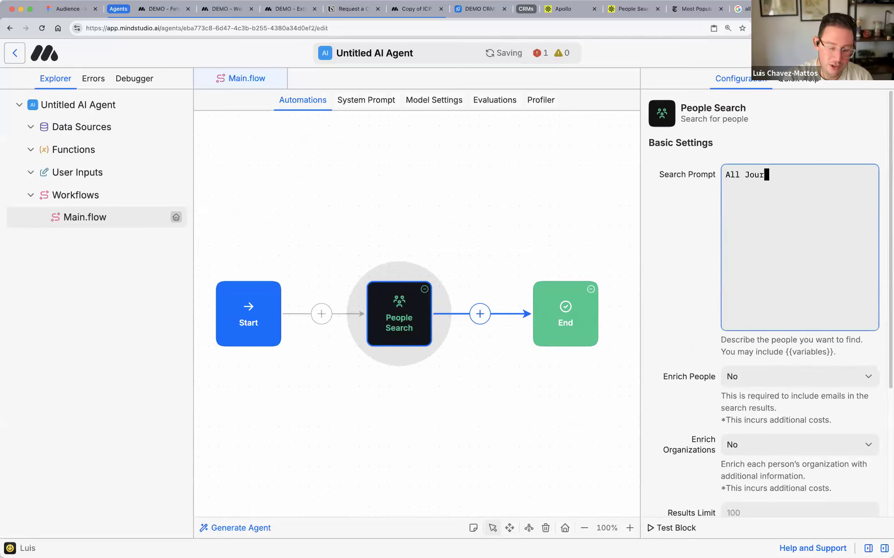
type("nalists at New Yo")
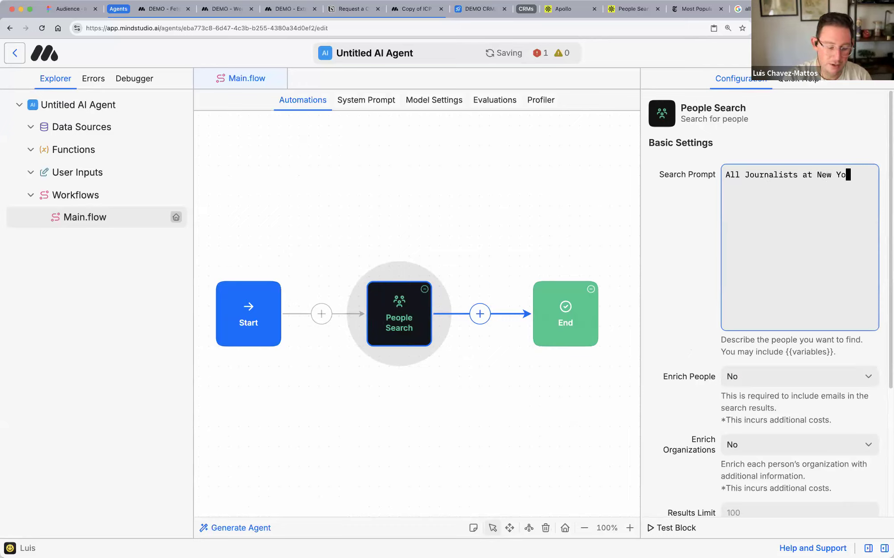
type("rk Times")
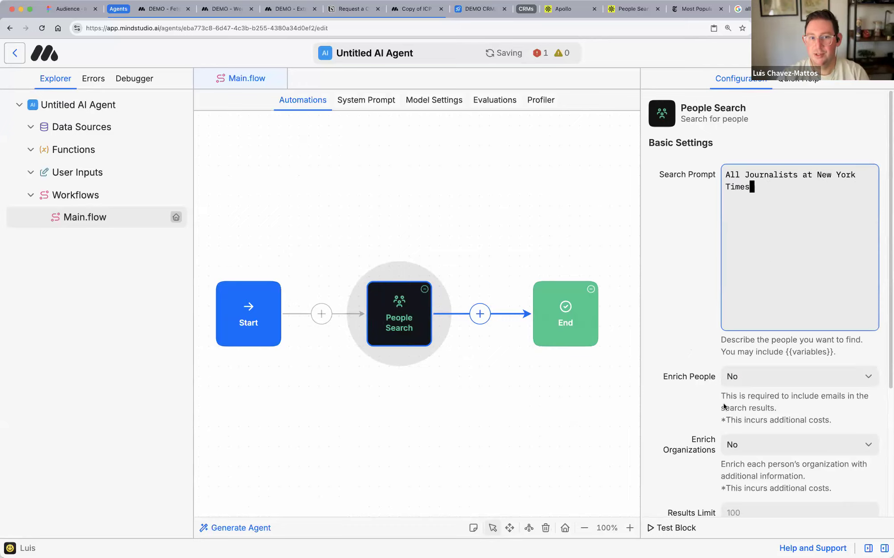
- Move the End block farther away from People Search and look through the People Search block's enrichment and results settings
scroll(399, 393, "right", 3)
left_click_drag(437, 319, 572, 313)
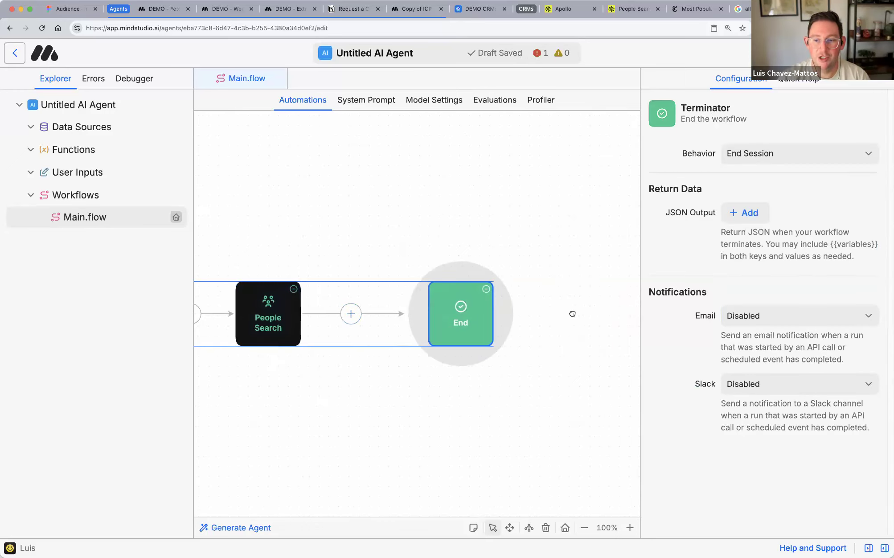
left_click(275, 311)
scroll(718, 346, "down", 5)
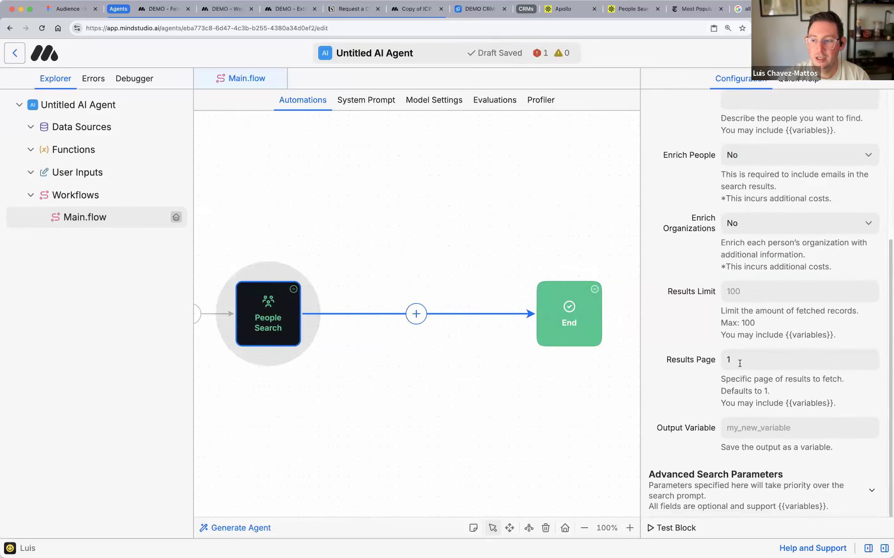
left_click(742, 286)
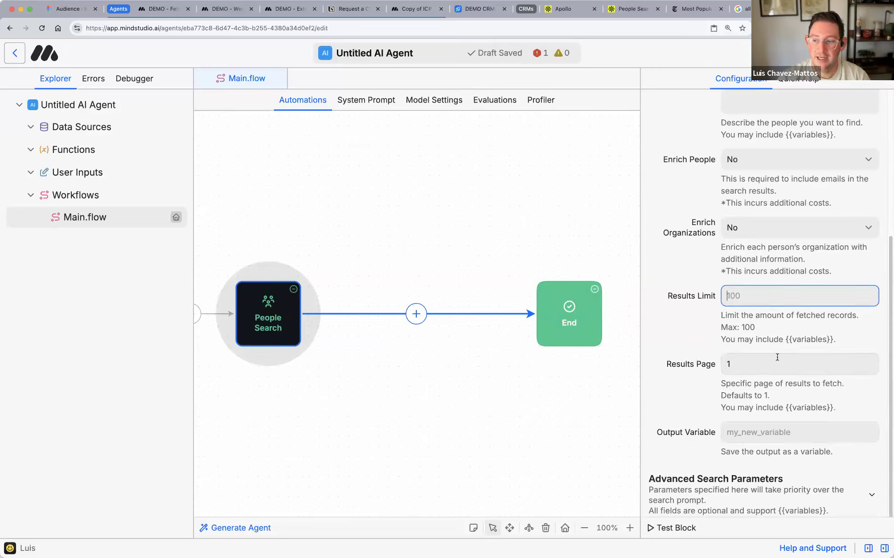
left_click_drag(735, 355, 723, 355)
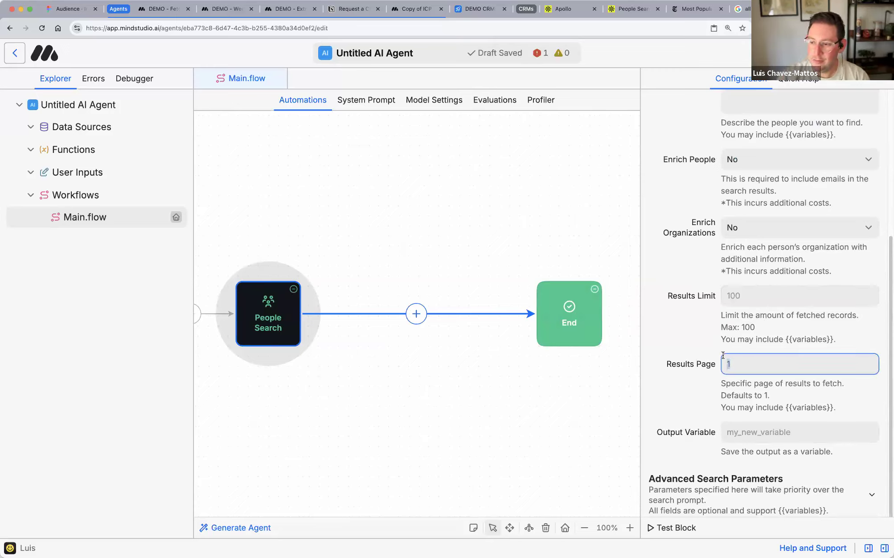
left_click_drag(605, 310, 652, 310)
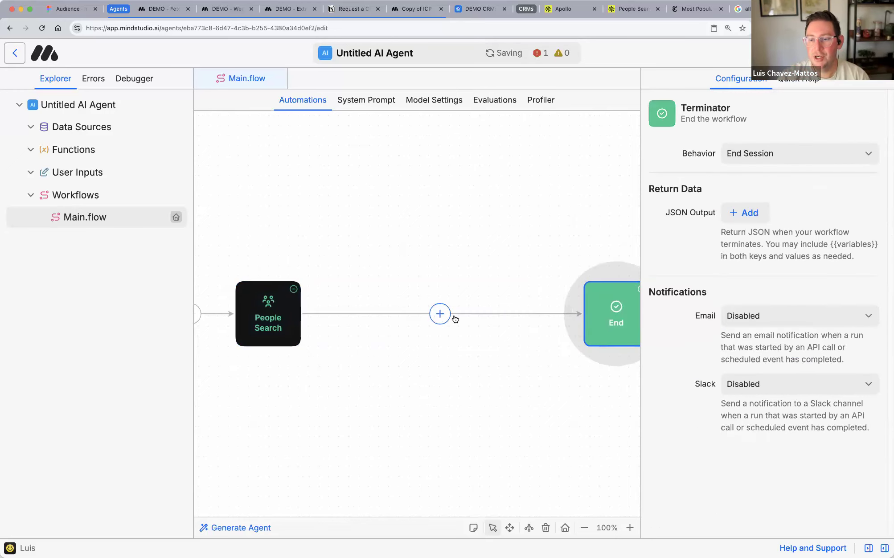
left_click(450, 313)
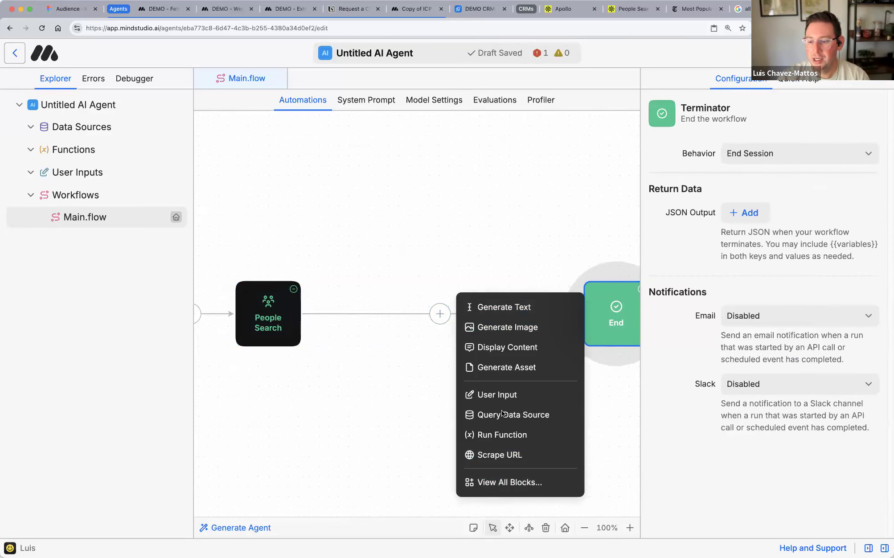
scroll(693, 319, "down", 5)
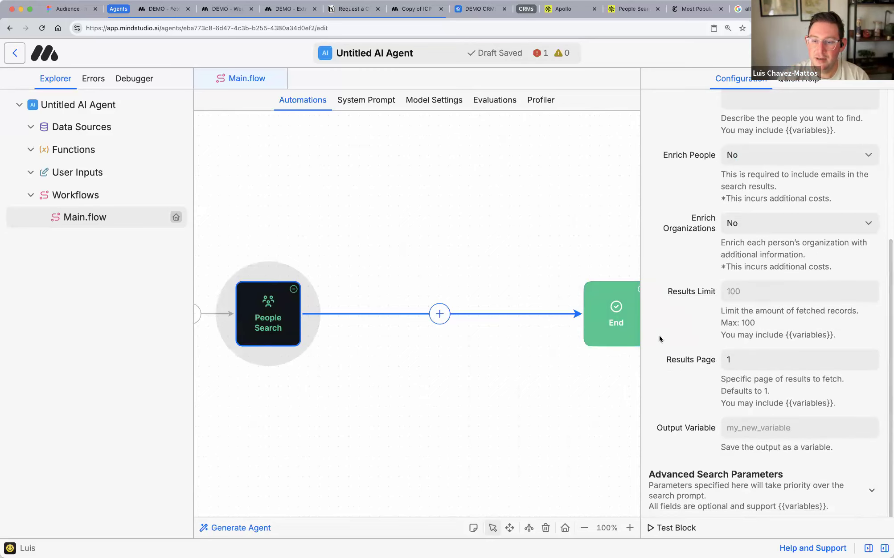
scroll(660, 340, "up", 5)
scroll(472, 356, "right", 2)
scroll(473, 355, "left", 5)
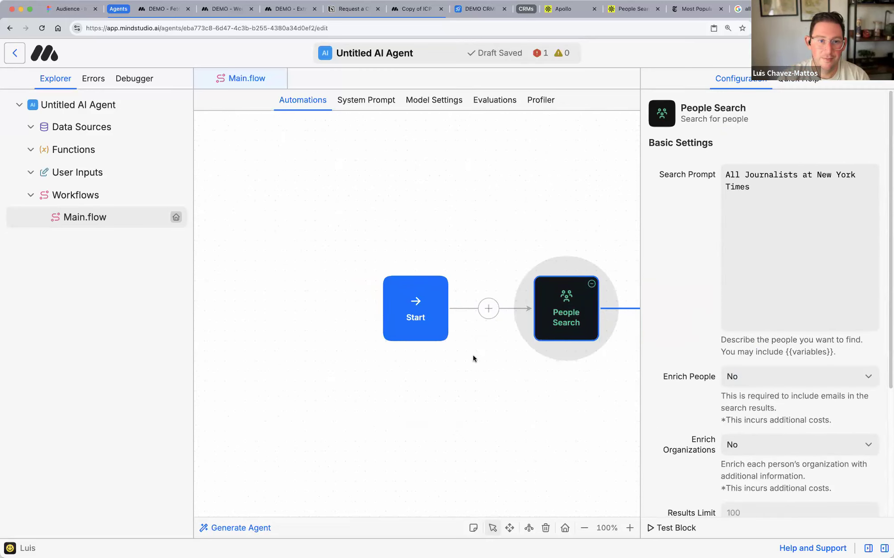
- Open the connector library for a new block in the empty area above the workflow and expand the full list of Apollo connectors
scroll(473, 354, "right", 2)
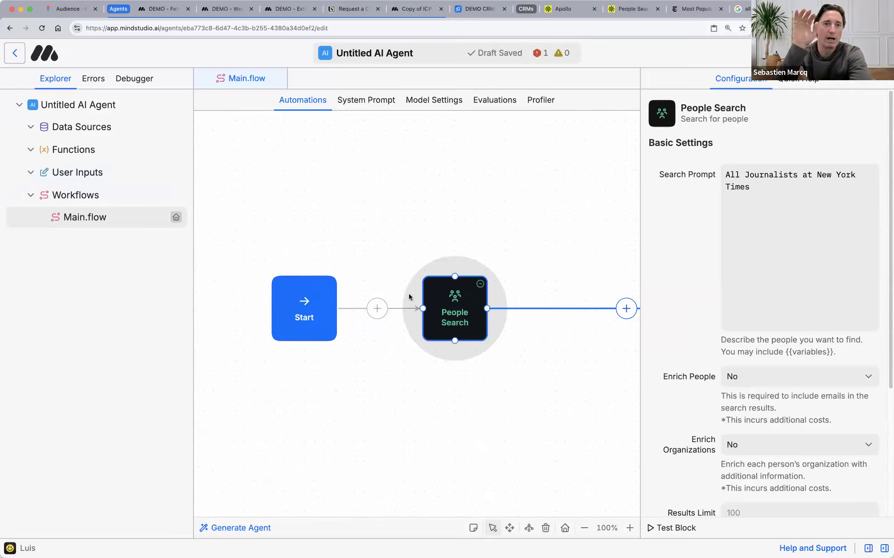
scroll(407, 290, "right", 1)
scroll(406, 287, "right", 3)
scroll(434, 281, "up", 3)
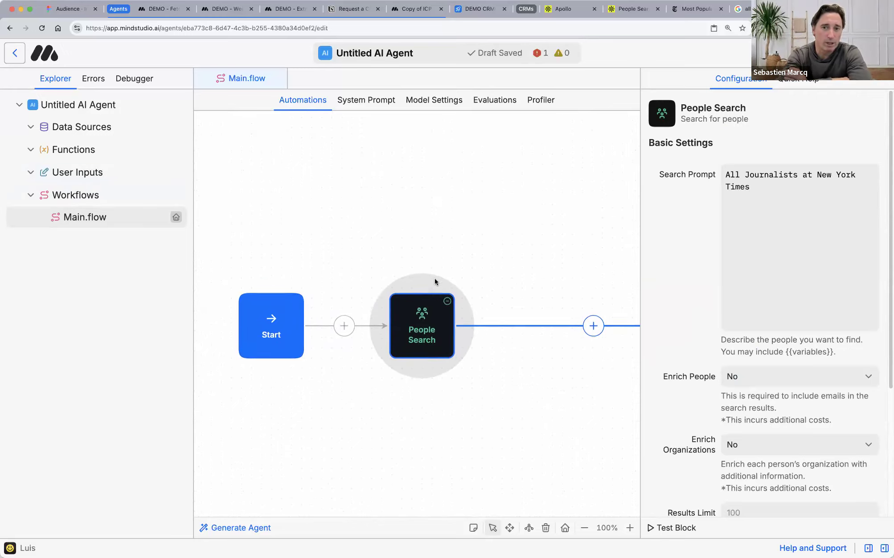
scroll(435, 282, "up", 1)
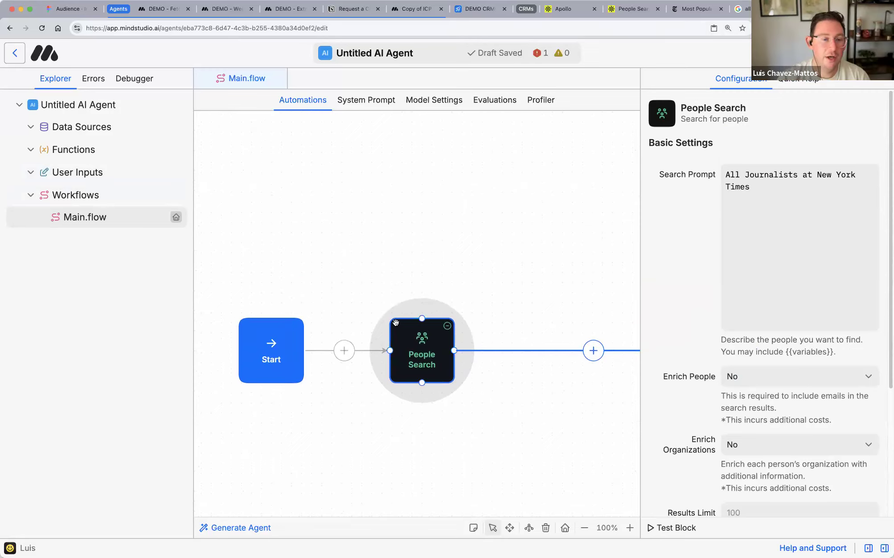
right_click(365, 223)
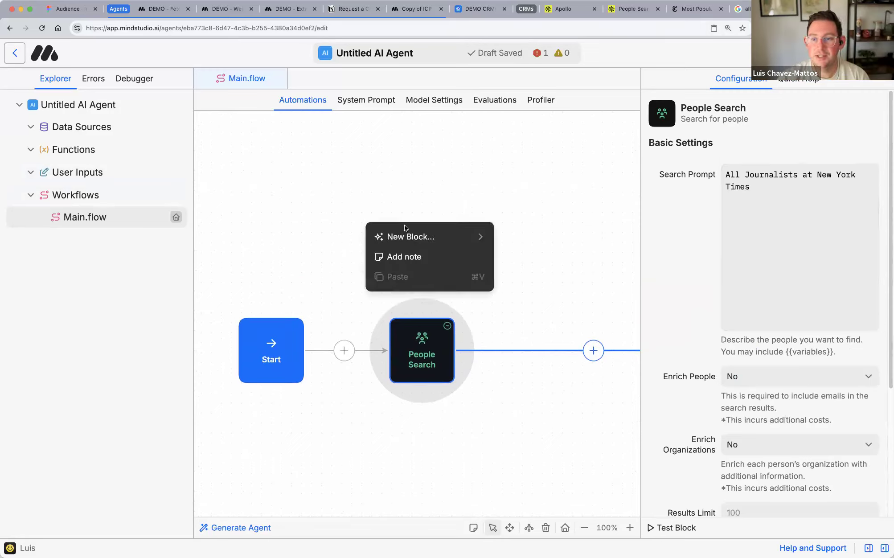
mouse_move(457, 235)
left_click(546, 412)
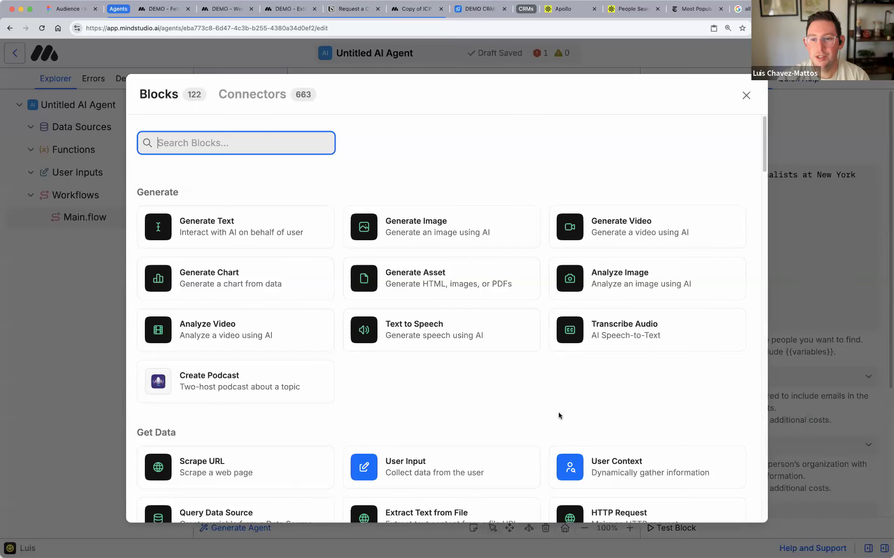
left_click(262, 94)
scroll(273, 159, "down", 10)
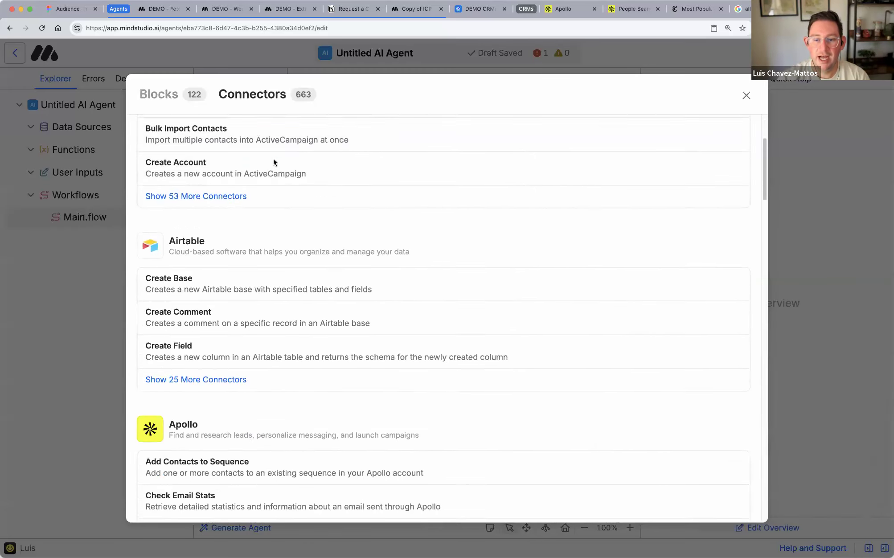
left_click(194, 322)
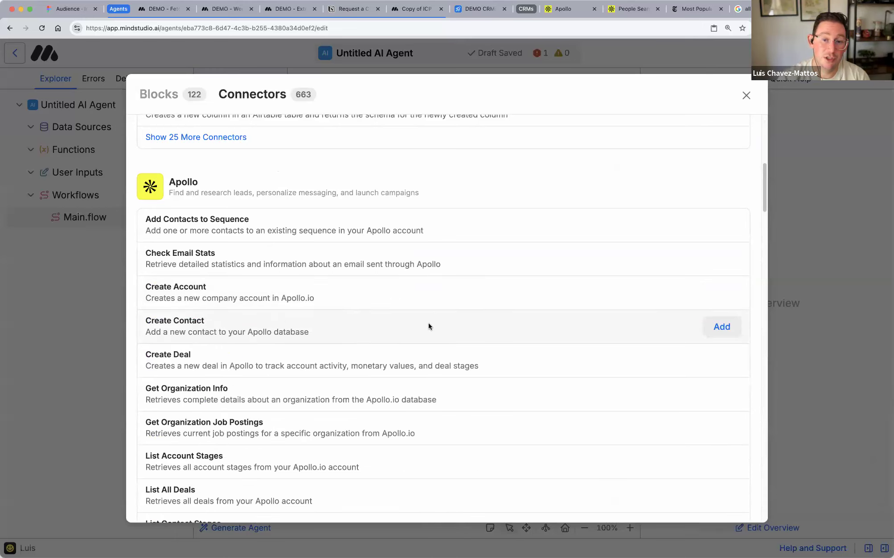
- Add Apollo's People Search connector as a separate block above the built-in People Search block
scroll(319, 280, "down", 4)
scroll(308, 274, "up", 5)
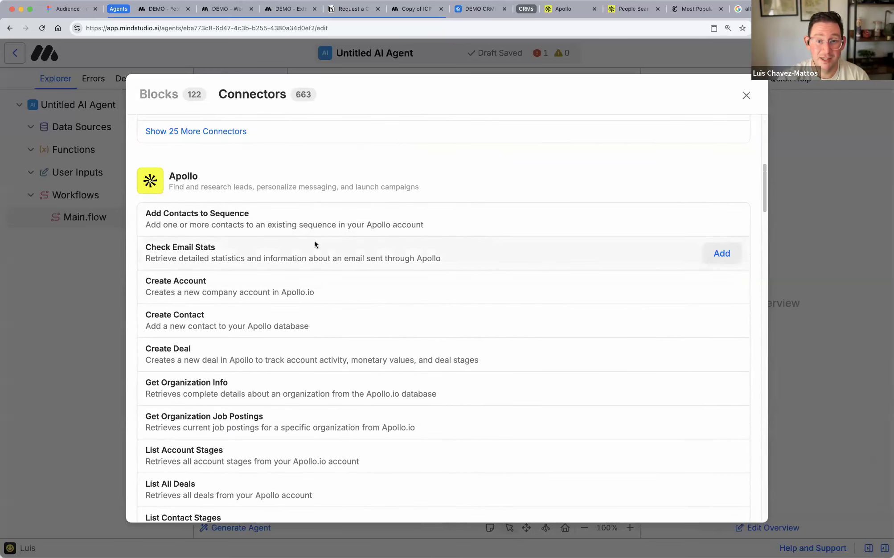
scroll(262, 311, "down", 1)
scroll(263, 311, "down", 9)
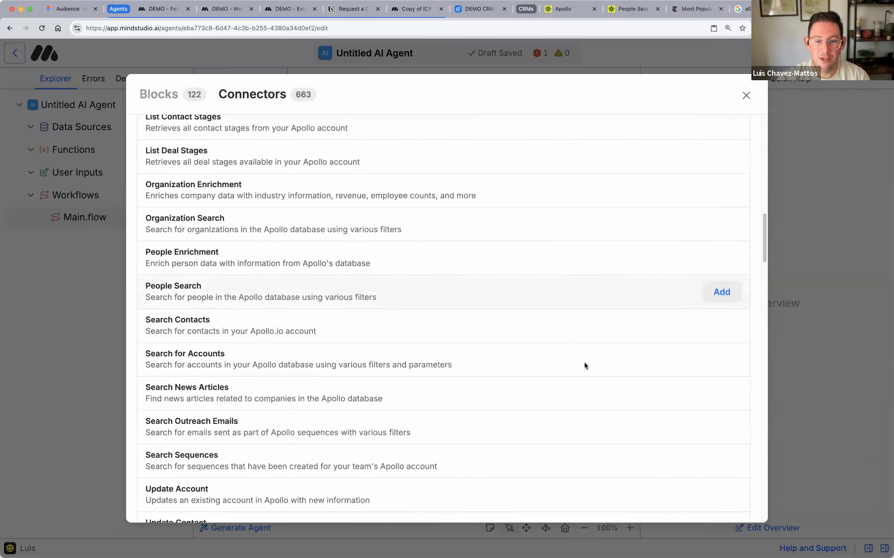
left_click(721, 291)
left_click_drag(445, 205, 427, 202)
- Set the Apollo People Search block's job titles to Journalist and its company domains to nyt.com
left_click(750, 240)
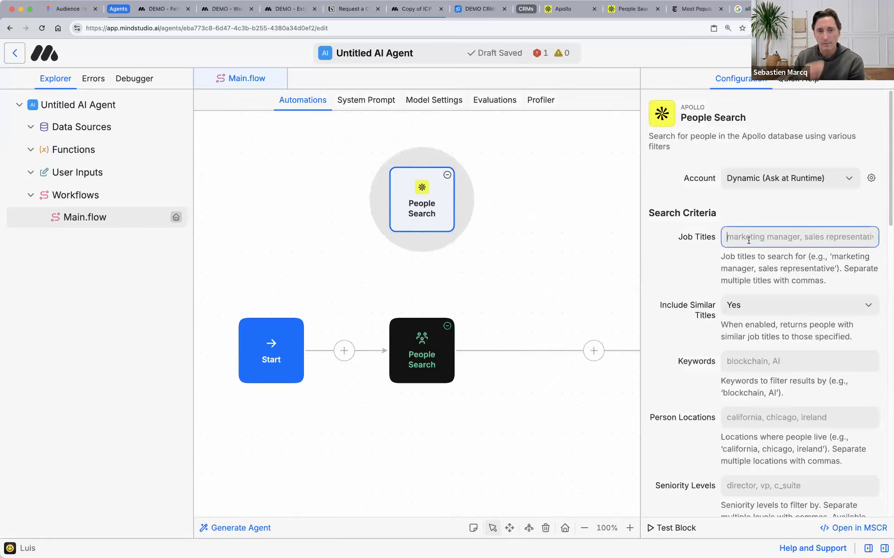
type("Journalist")
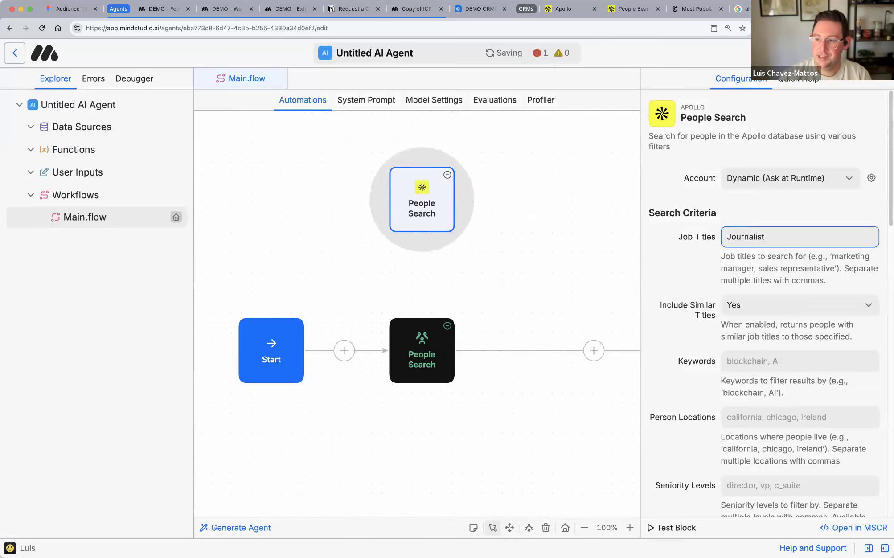
scroll(757, 285, "down", 3)
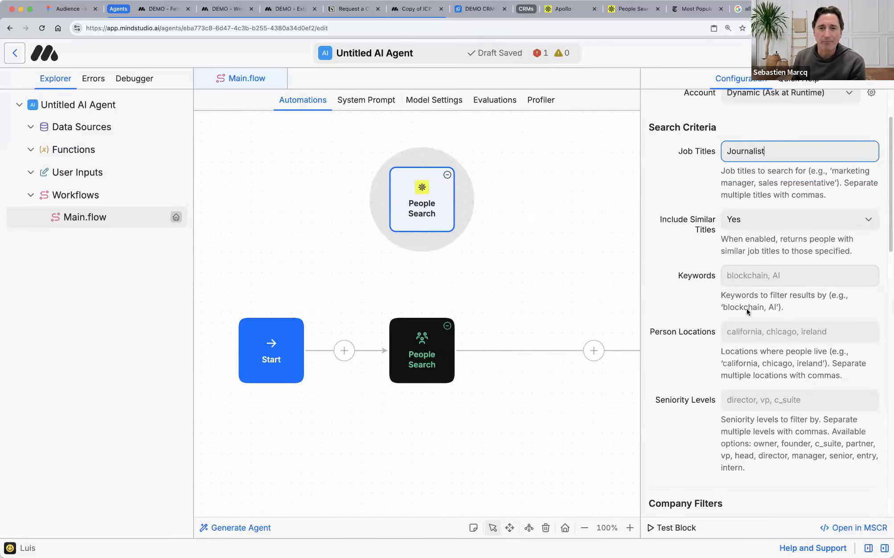
scroll(747, 309, "down", 3)
scroll(691, 320, "down", 8)
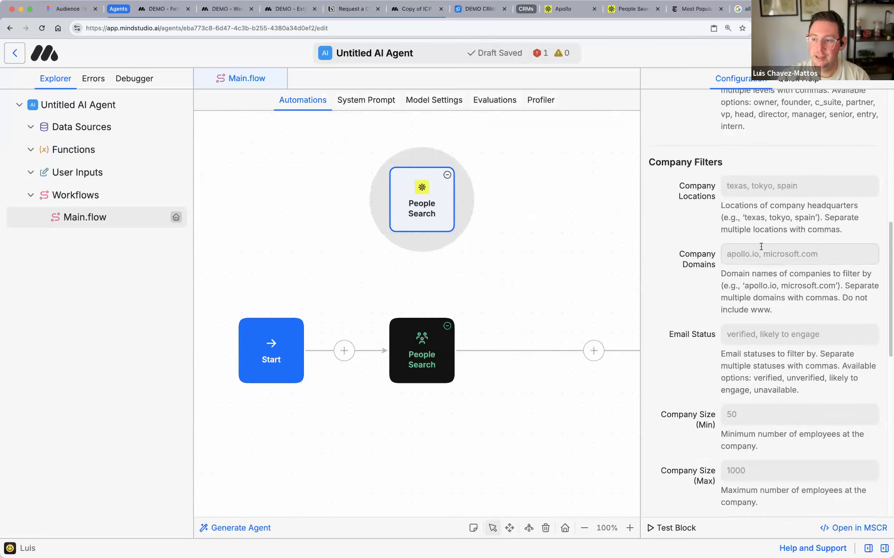
left_click(750, 255)
type("nyt.com")
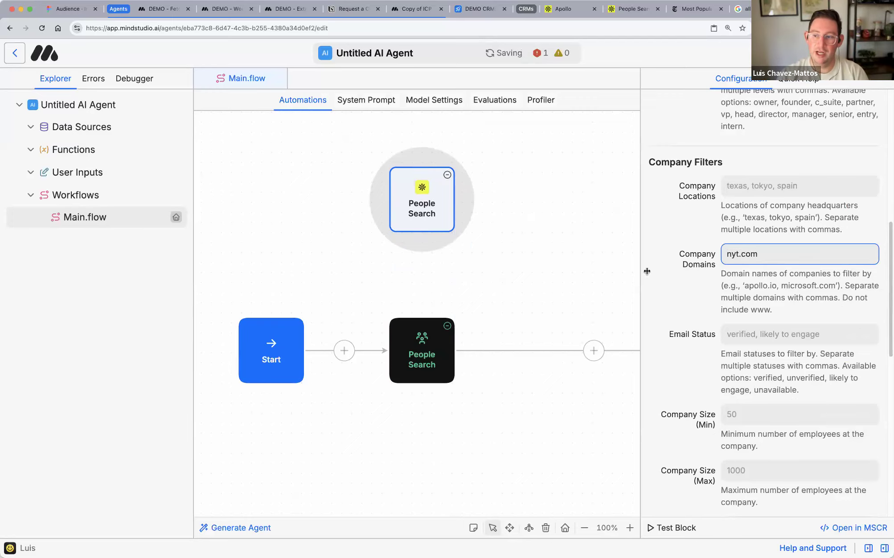
left_click(726, 277)
double_click(739, 259)
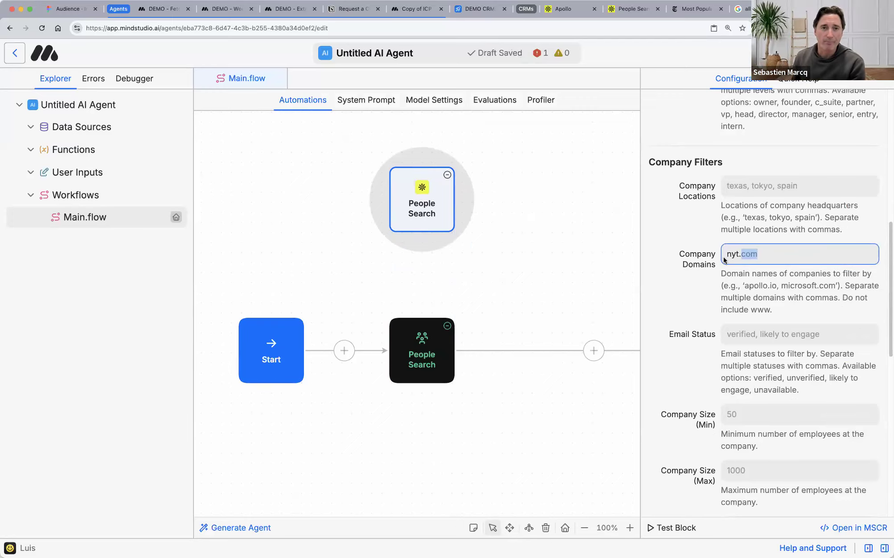
- Look over the Apollo People Search block's search criteria, company filters and technology filters
scroll(707, 290, "up", 10)
scroll(708, 290, "down", 12)
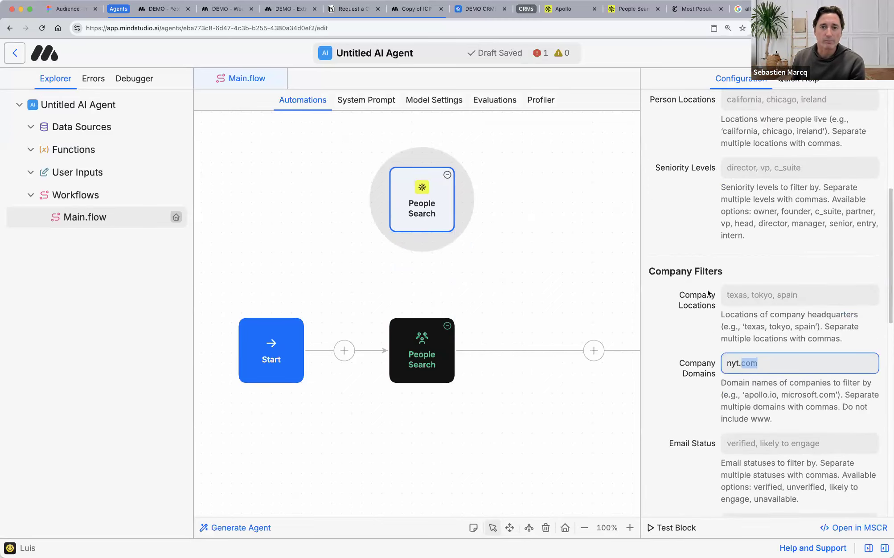
scroll(708, 291, "down", 5)
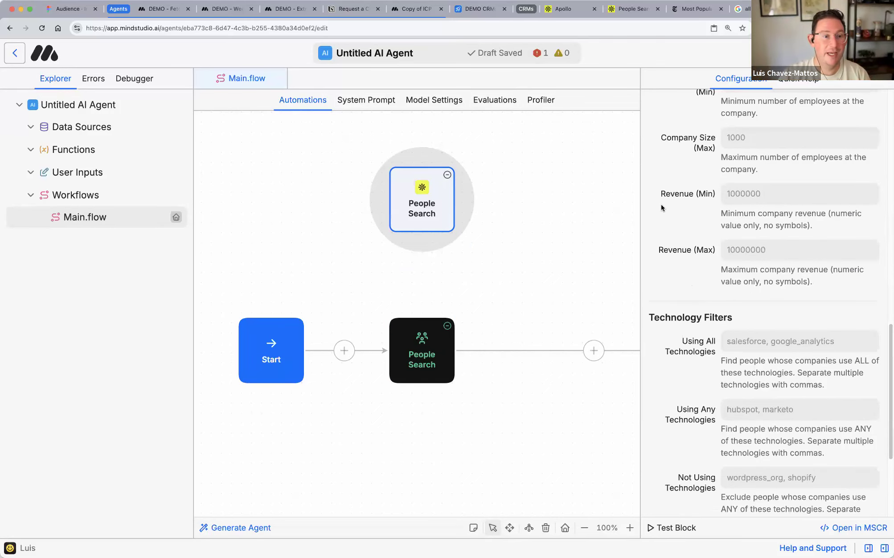
mouse_move(435, 171)
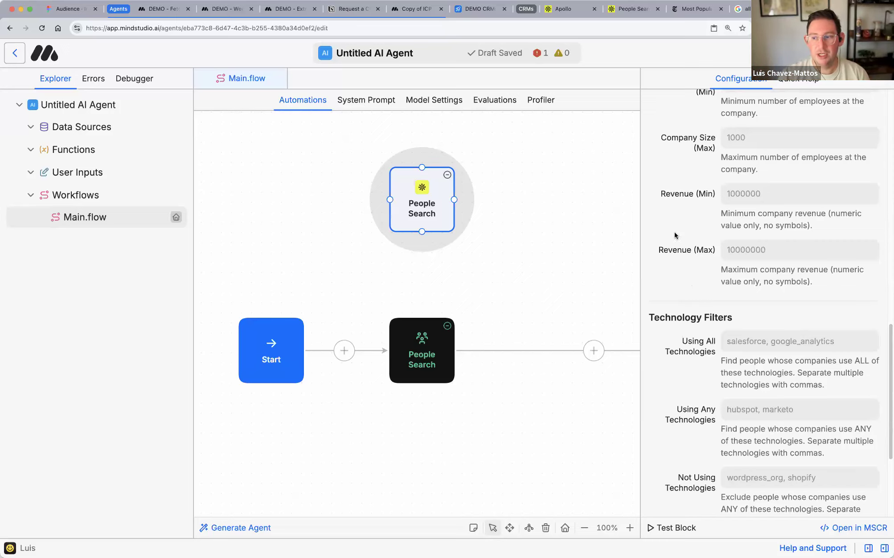
scroll(731, 258, "up", 8)
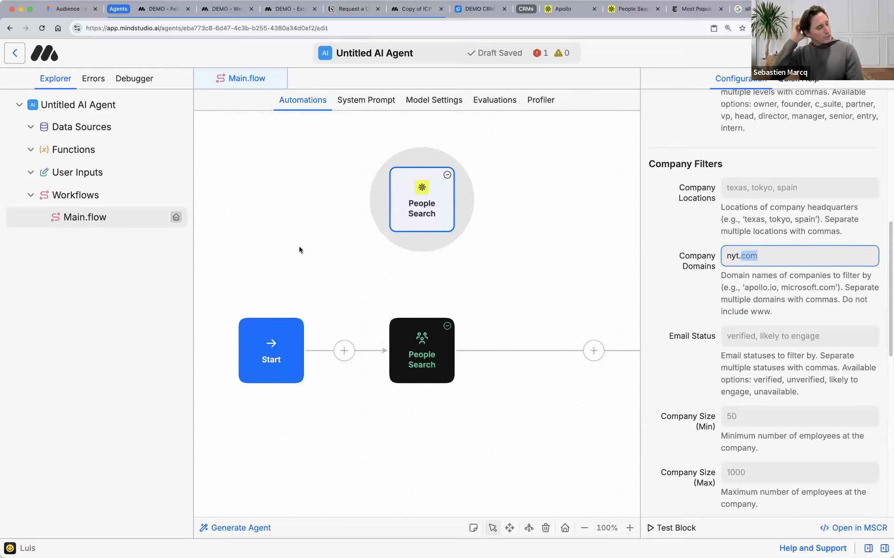
- Move the Apollo People Search block down, closer to the built-in People Search block
left_click_drag(409, 209, 409, 241)
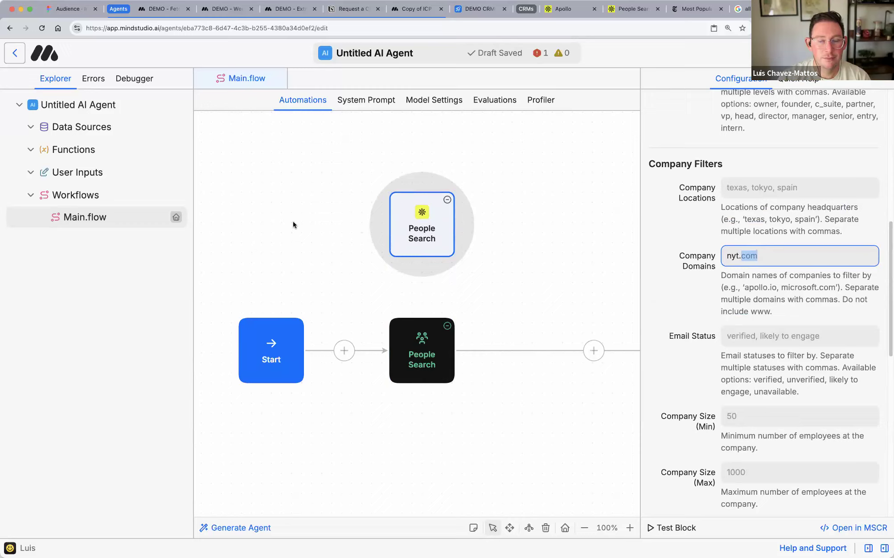
left_click_drag(423, 222, 428, 253)
left_click(272, 210)
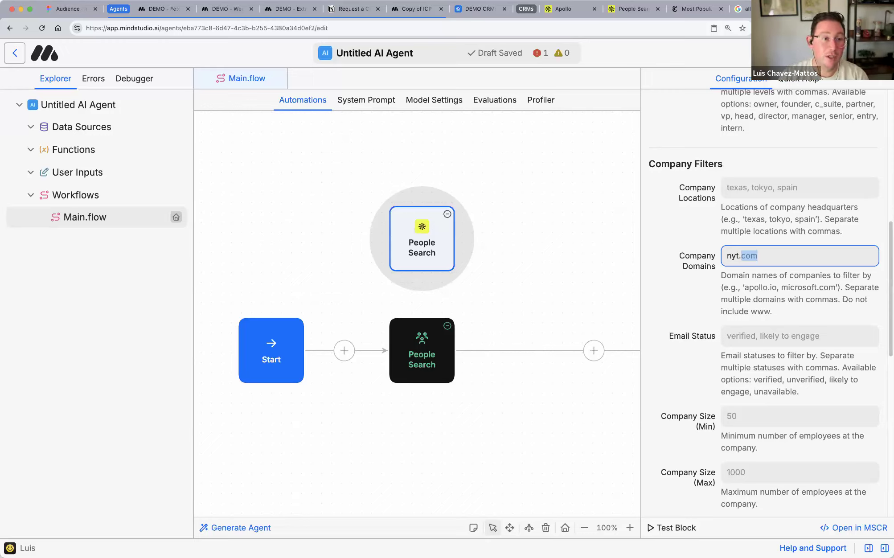
left_click_drag(419, 236, 417, 244)
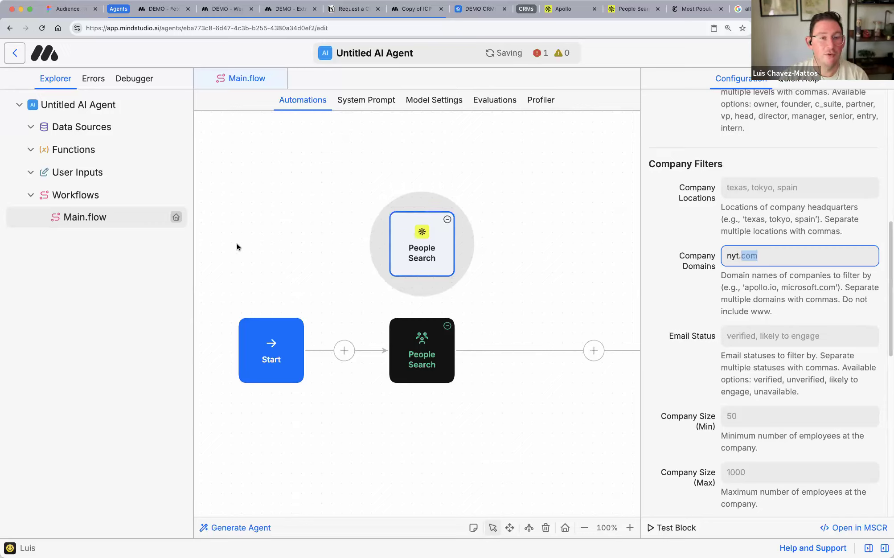
- Switch to the New York Times developer documentation and look over the Most Popular API overview
left_click(689, 12)
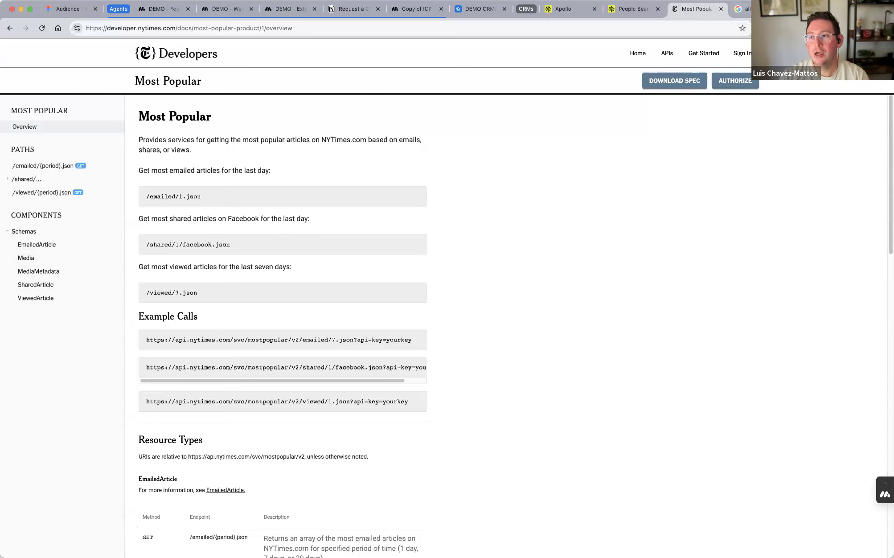
scroll(335, 333, "down", 4)
scroll(334, 333, "up", 4)
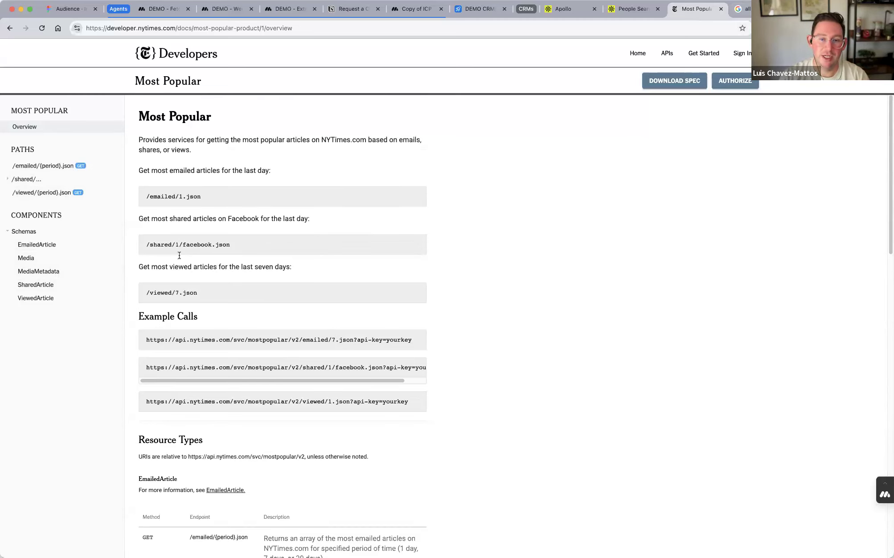